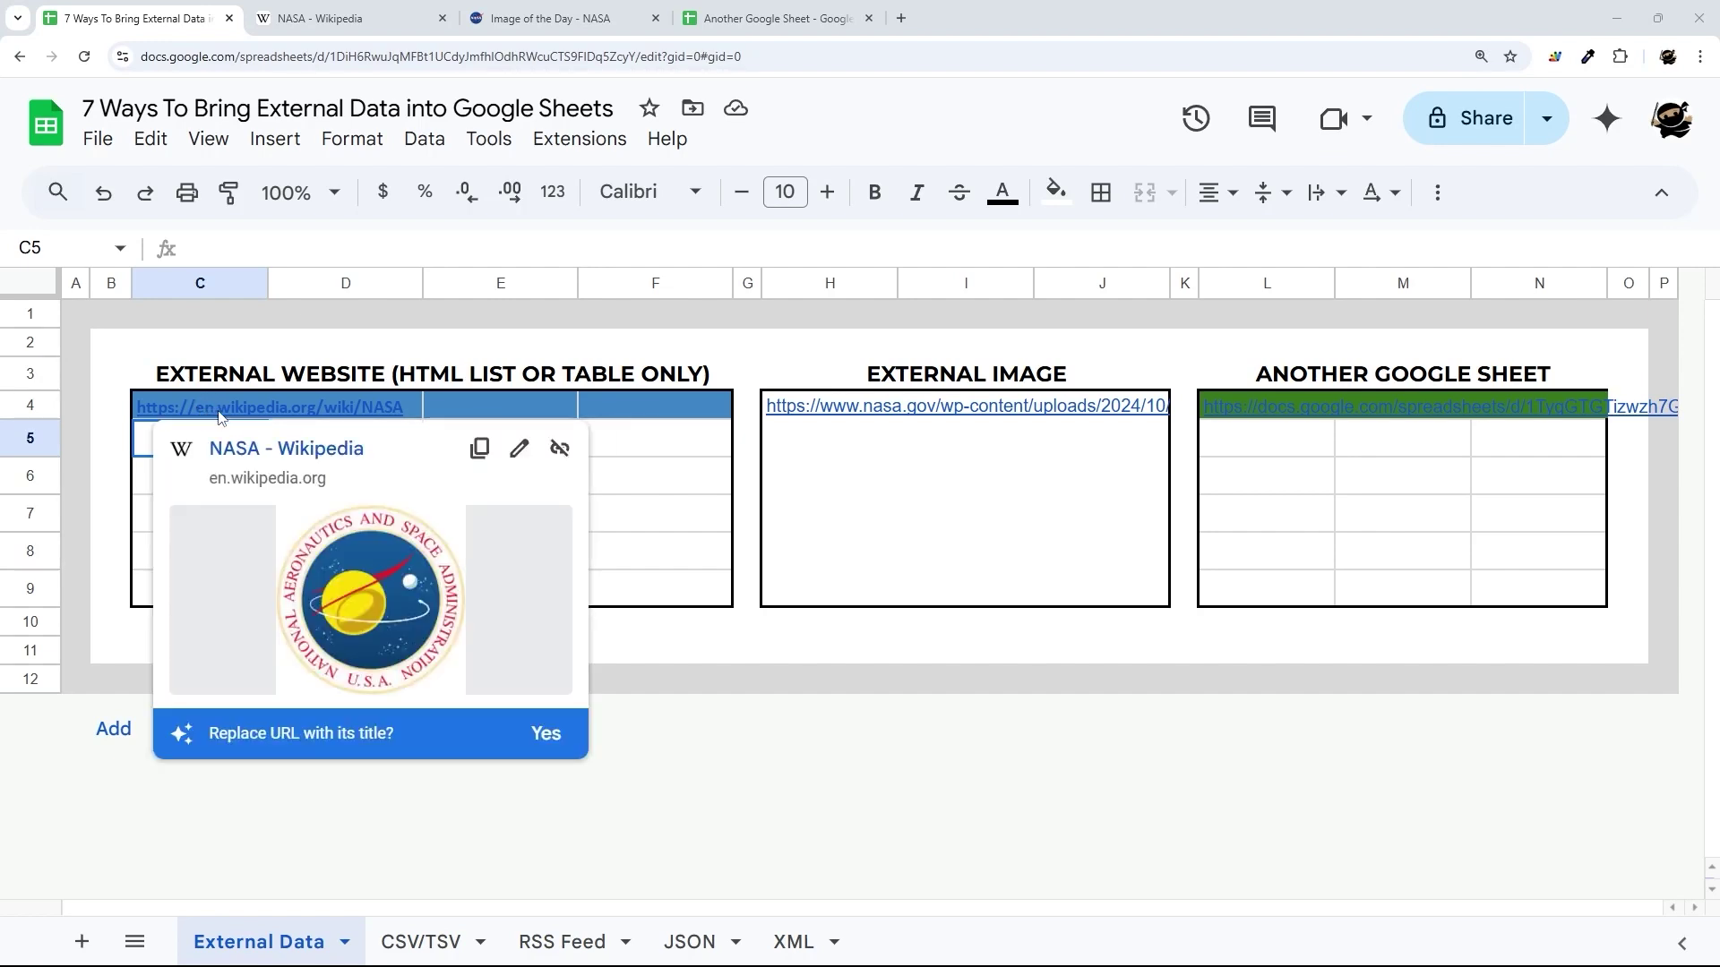
# Step: Switch to the NASA Wikipedia article showing its fiscal 2018–2022 budget table
pyautogui.click(325, 24)
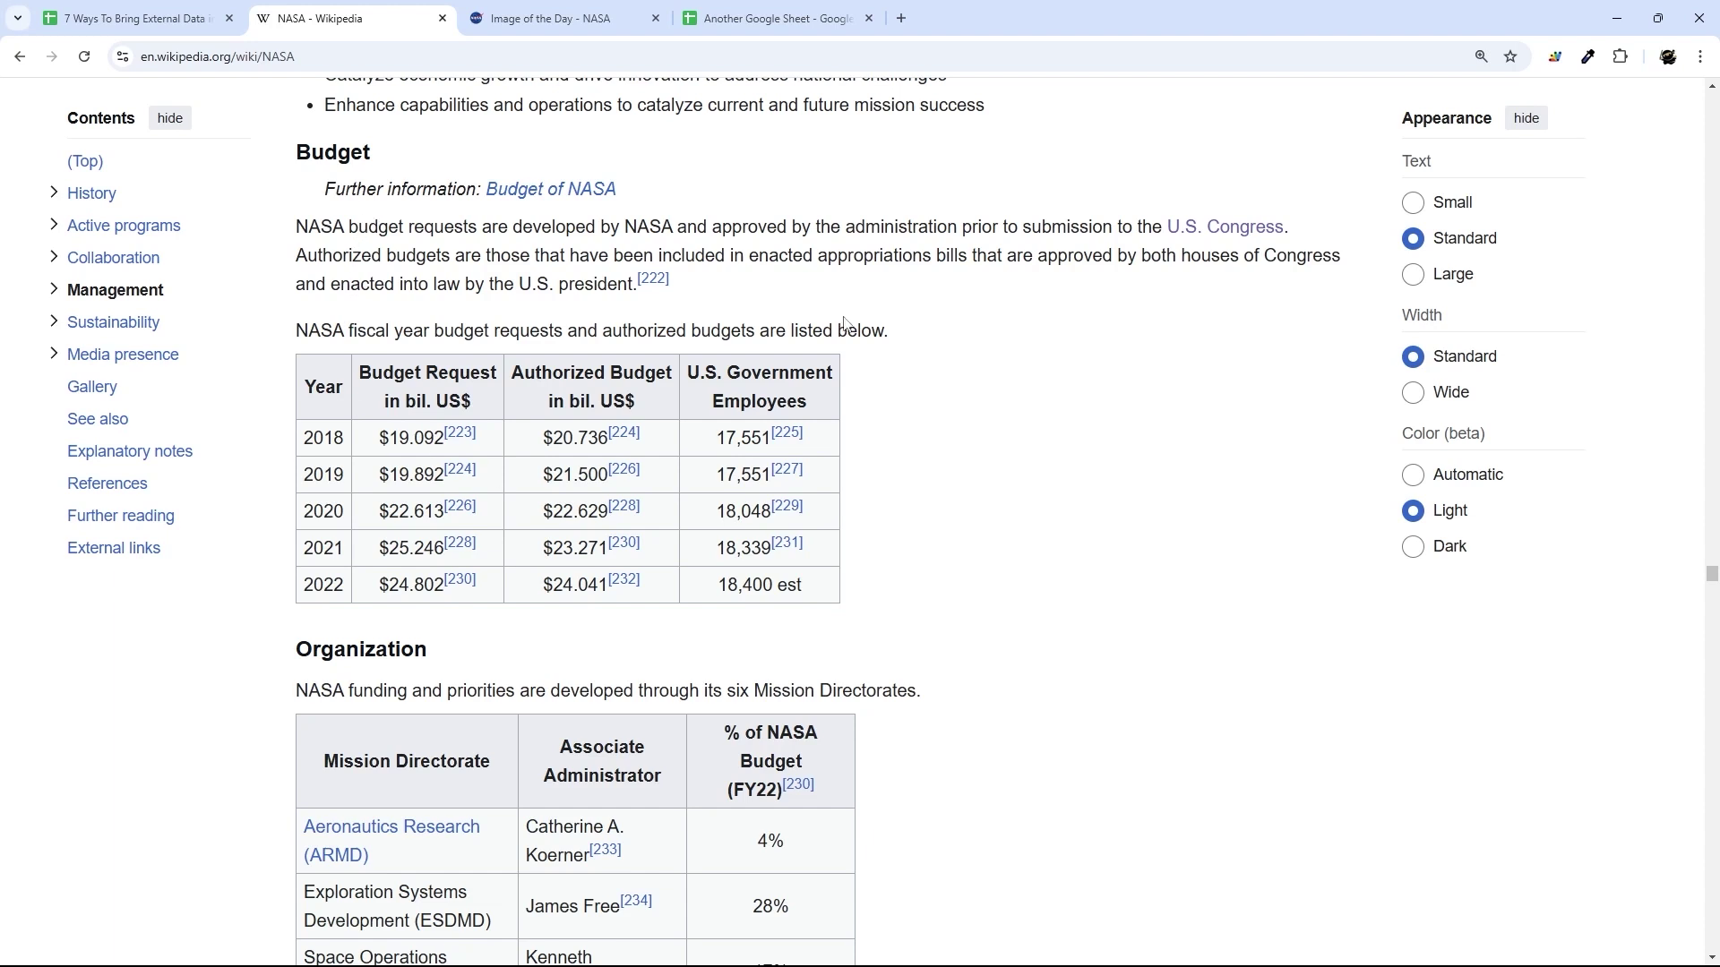
pyautogui.scroll(-2, 856, 323)
pyautogui.moveTo(316, 208); pyautogui.dragTo(799, 404)
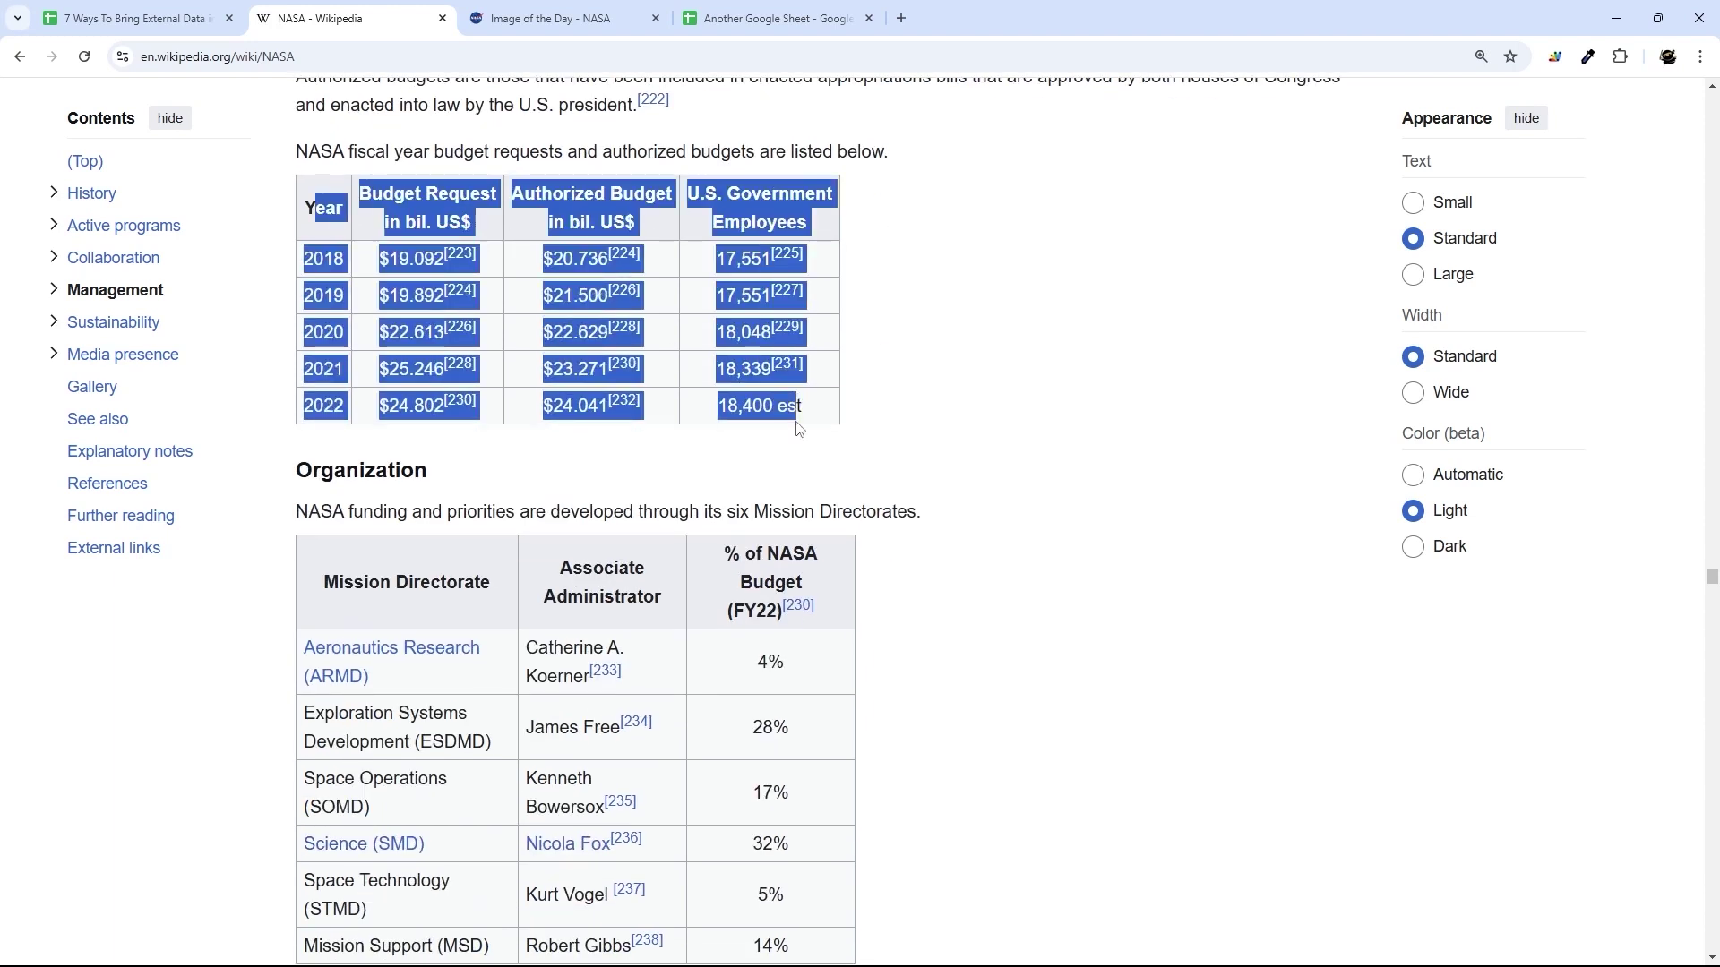
pyautogui.scroll(1, 949, 457)
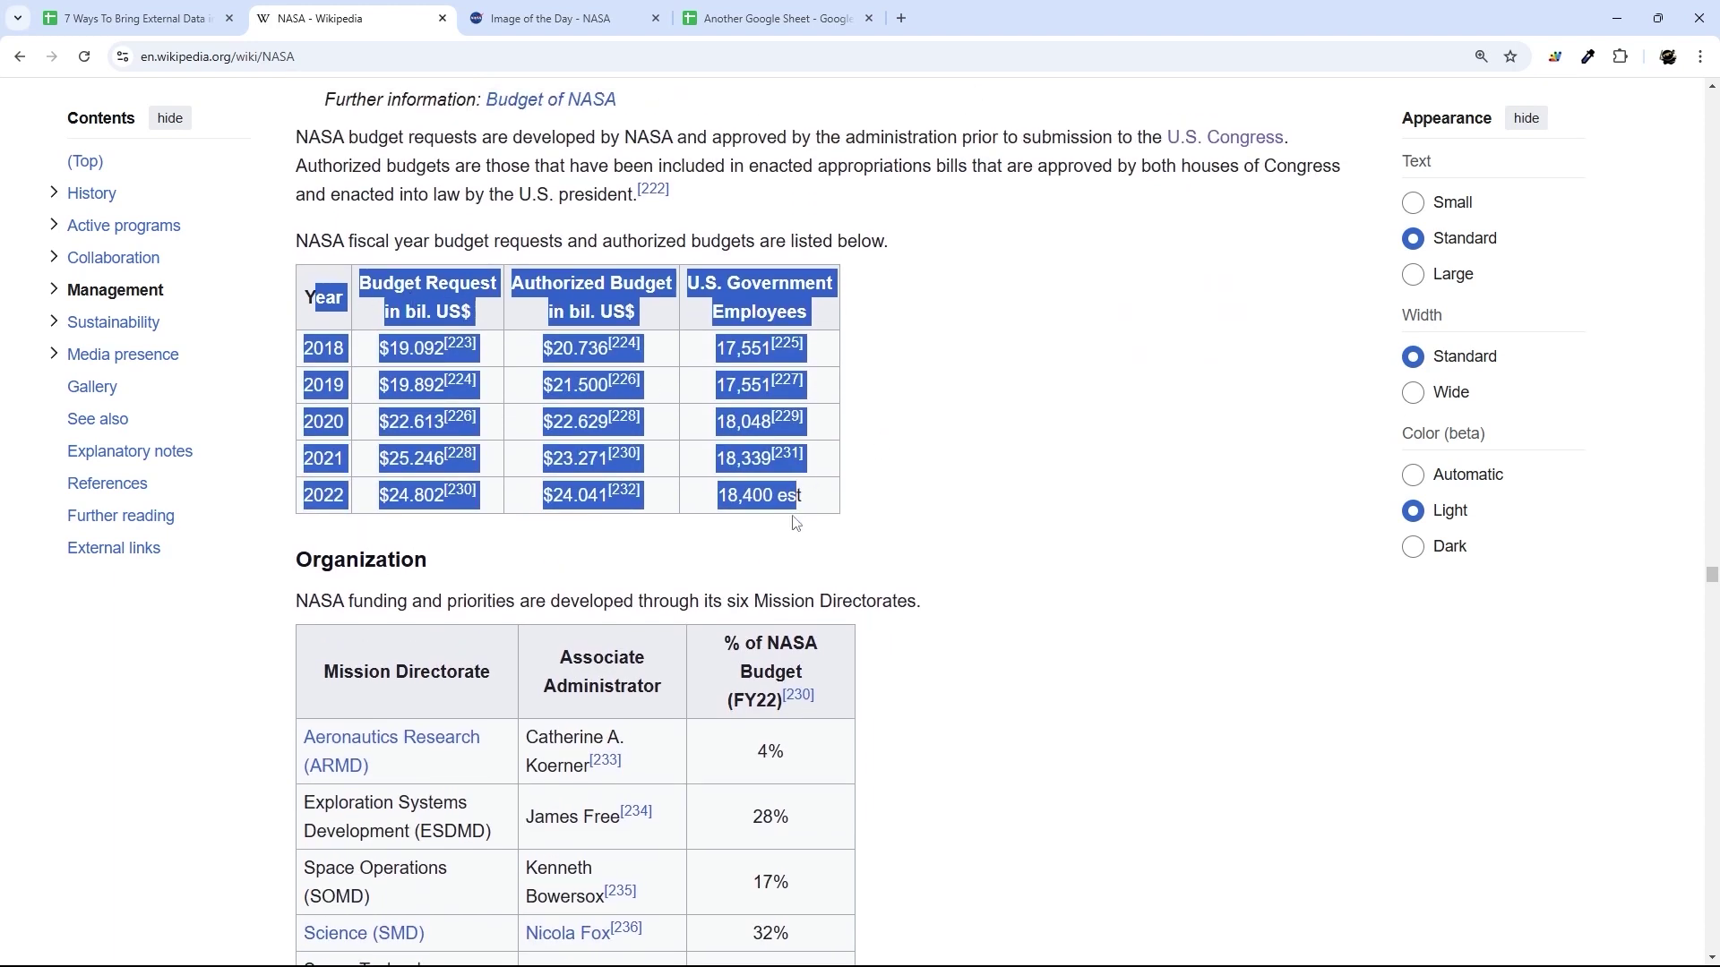
pyautogui.scroll(1, 387, 442)
pyautogui.moveTo(297, 227); pyautogui.dragTo(797, 291)
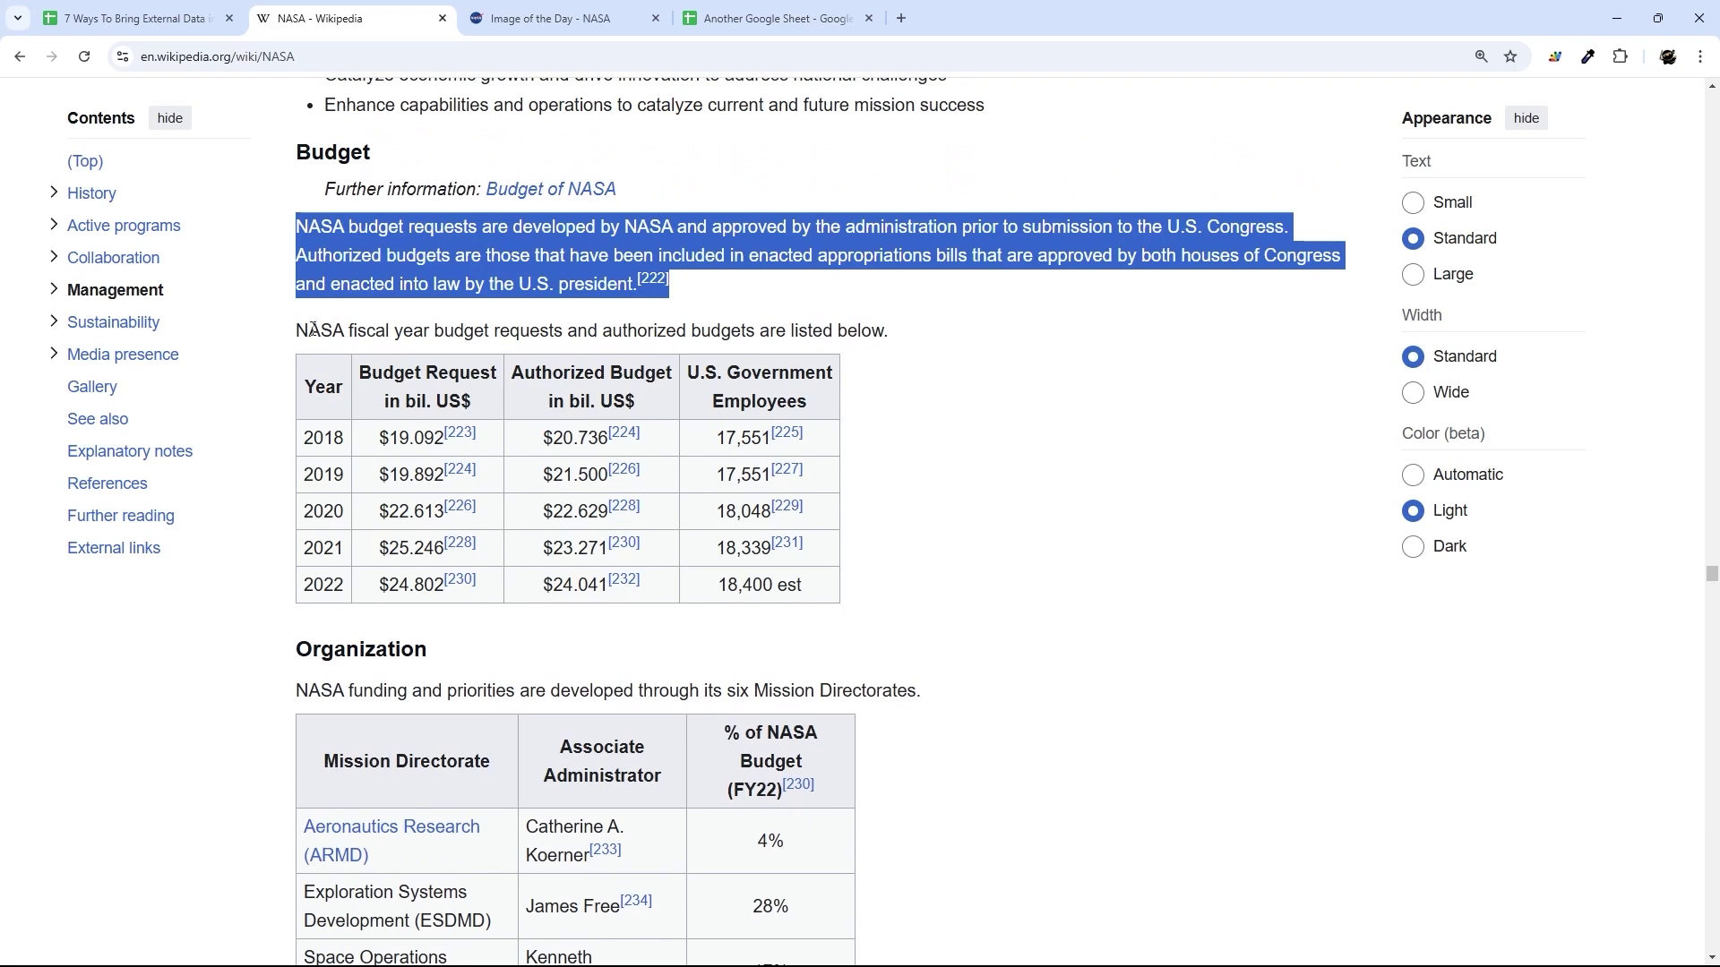
# Step: Inspect the budget table and select its <table class="wikitable"> element in DevTools
pyautogui.rightClick(324, 383)
pyautogui.click(394, 772)
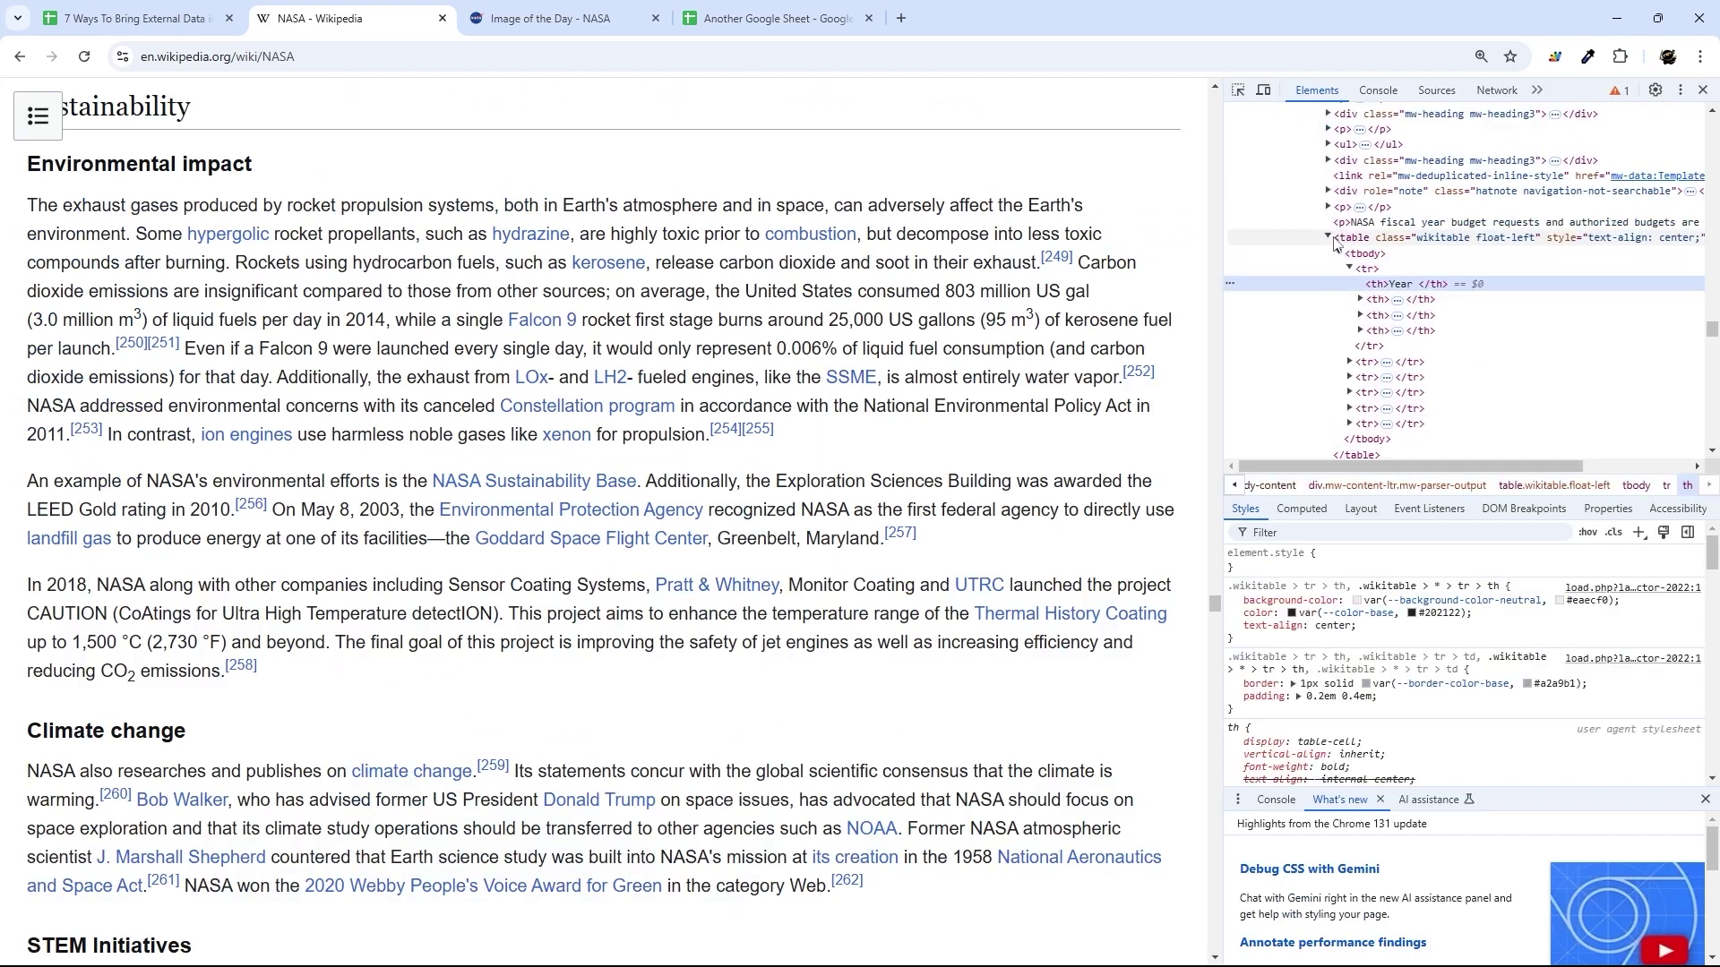
pyautogui.click(1337, 240)
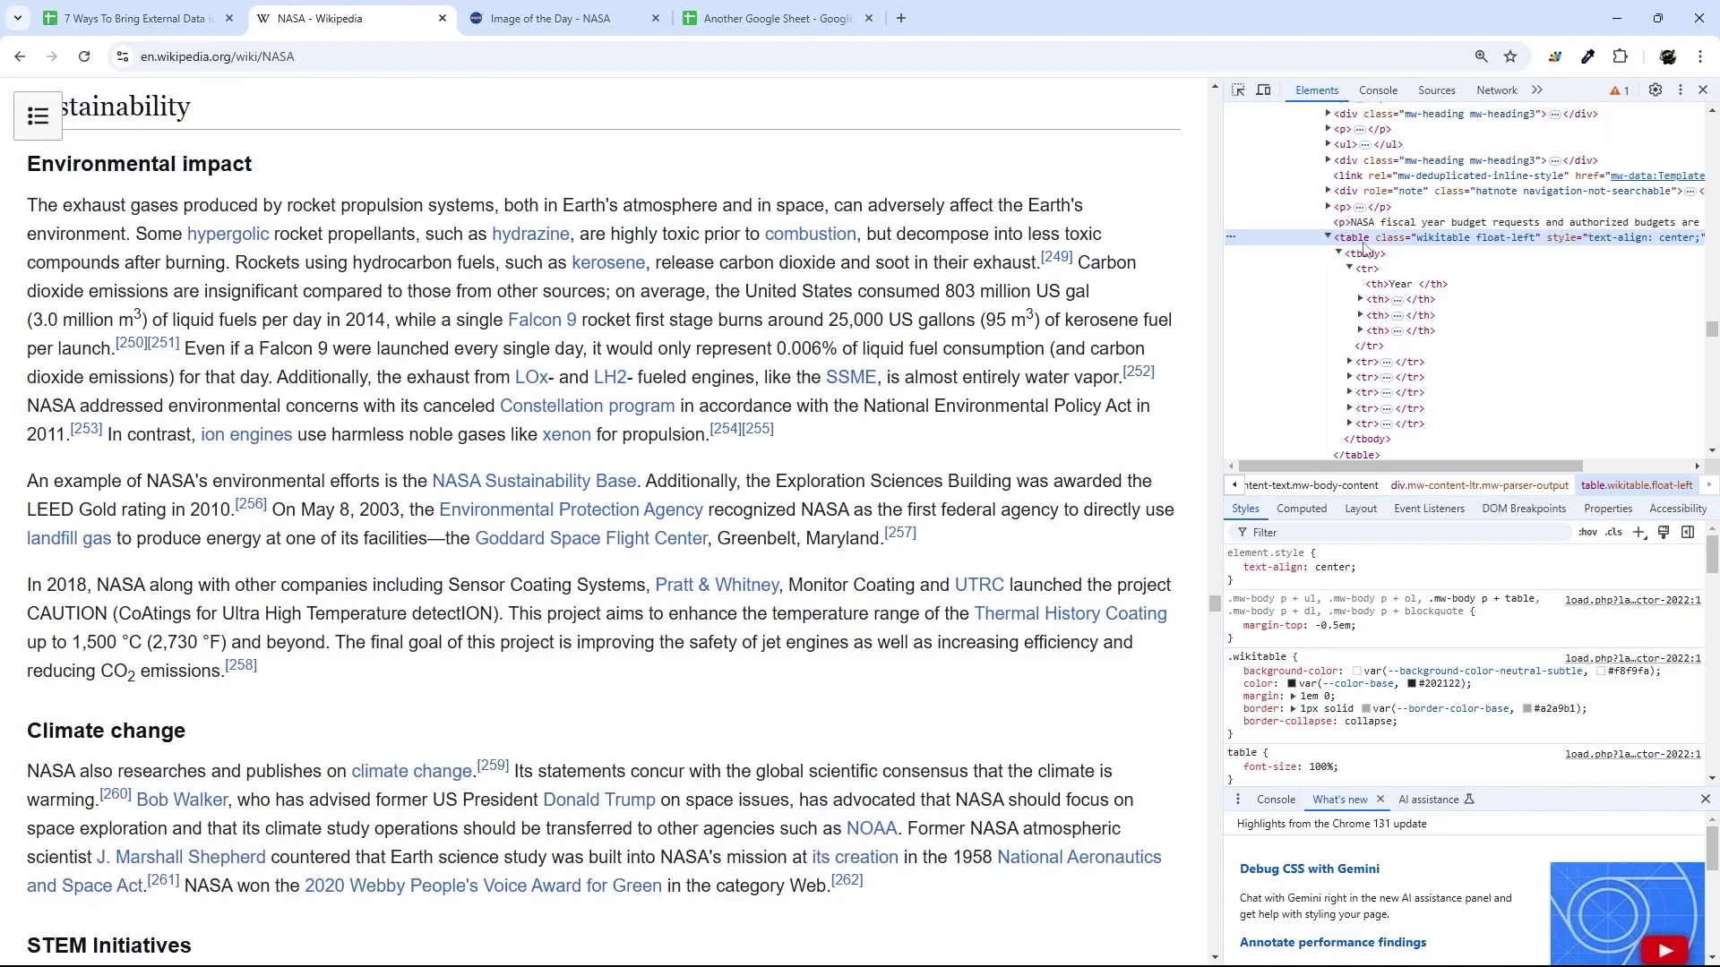
pyautogui.scroll(-20, 646, 372)
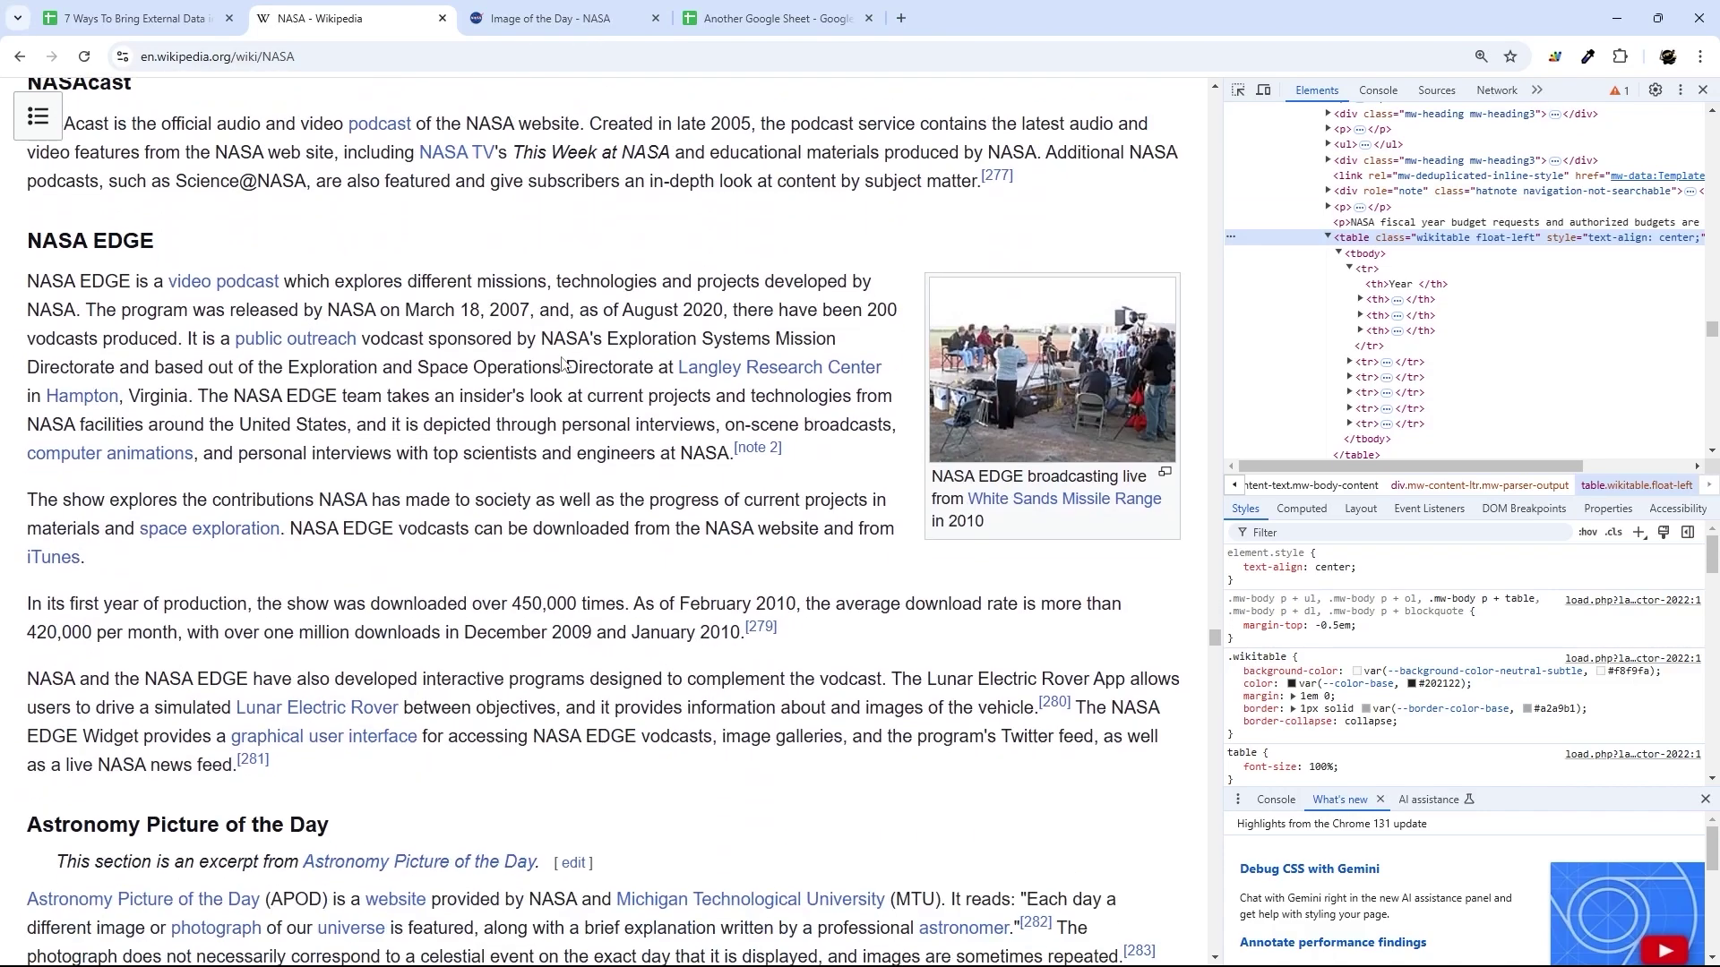
# Step: Copy the NASA article URL and clear the old link from cell C4
pyautogui.hotkey('ctrl', 'l')
pyautogui.click(175, 23)
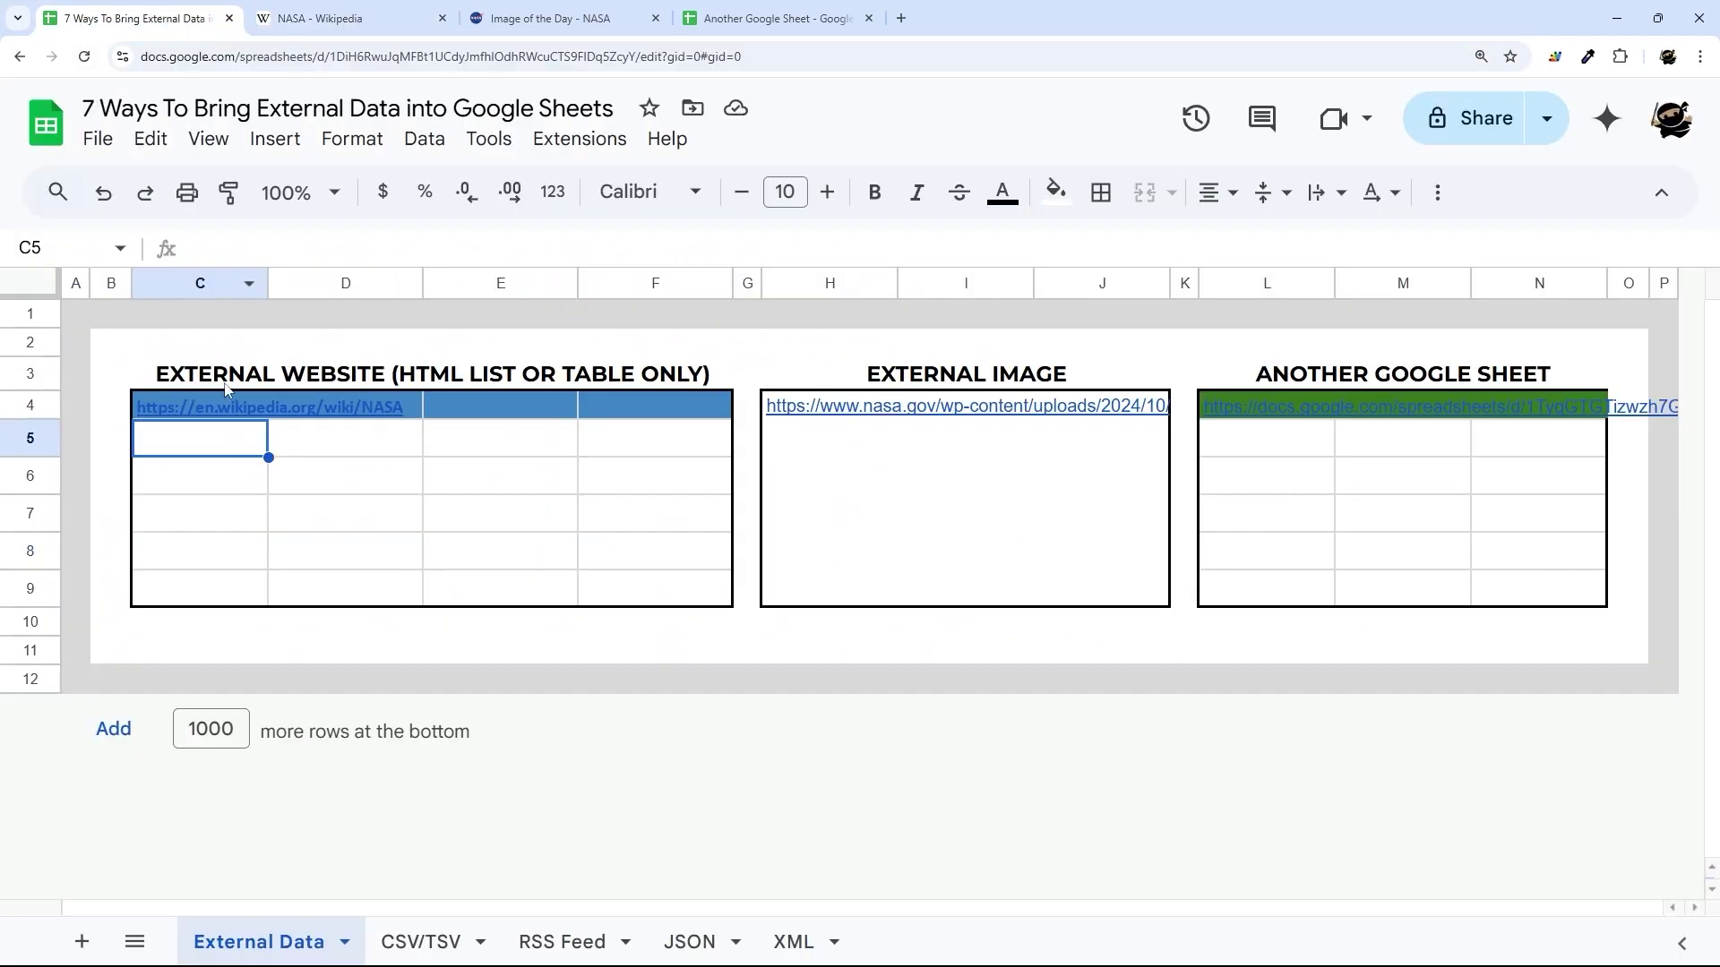
pyautogui.click(247, 412)
pyautogui.click(479, 248)
pyautogui.moveTo(479, 248); pyautogui.dragTo(64, 243)
pyautogui.hotkey('ctrl', 'c')
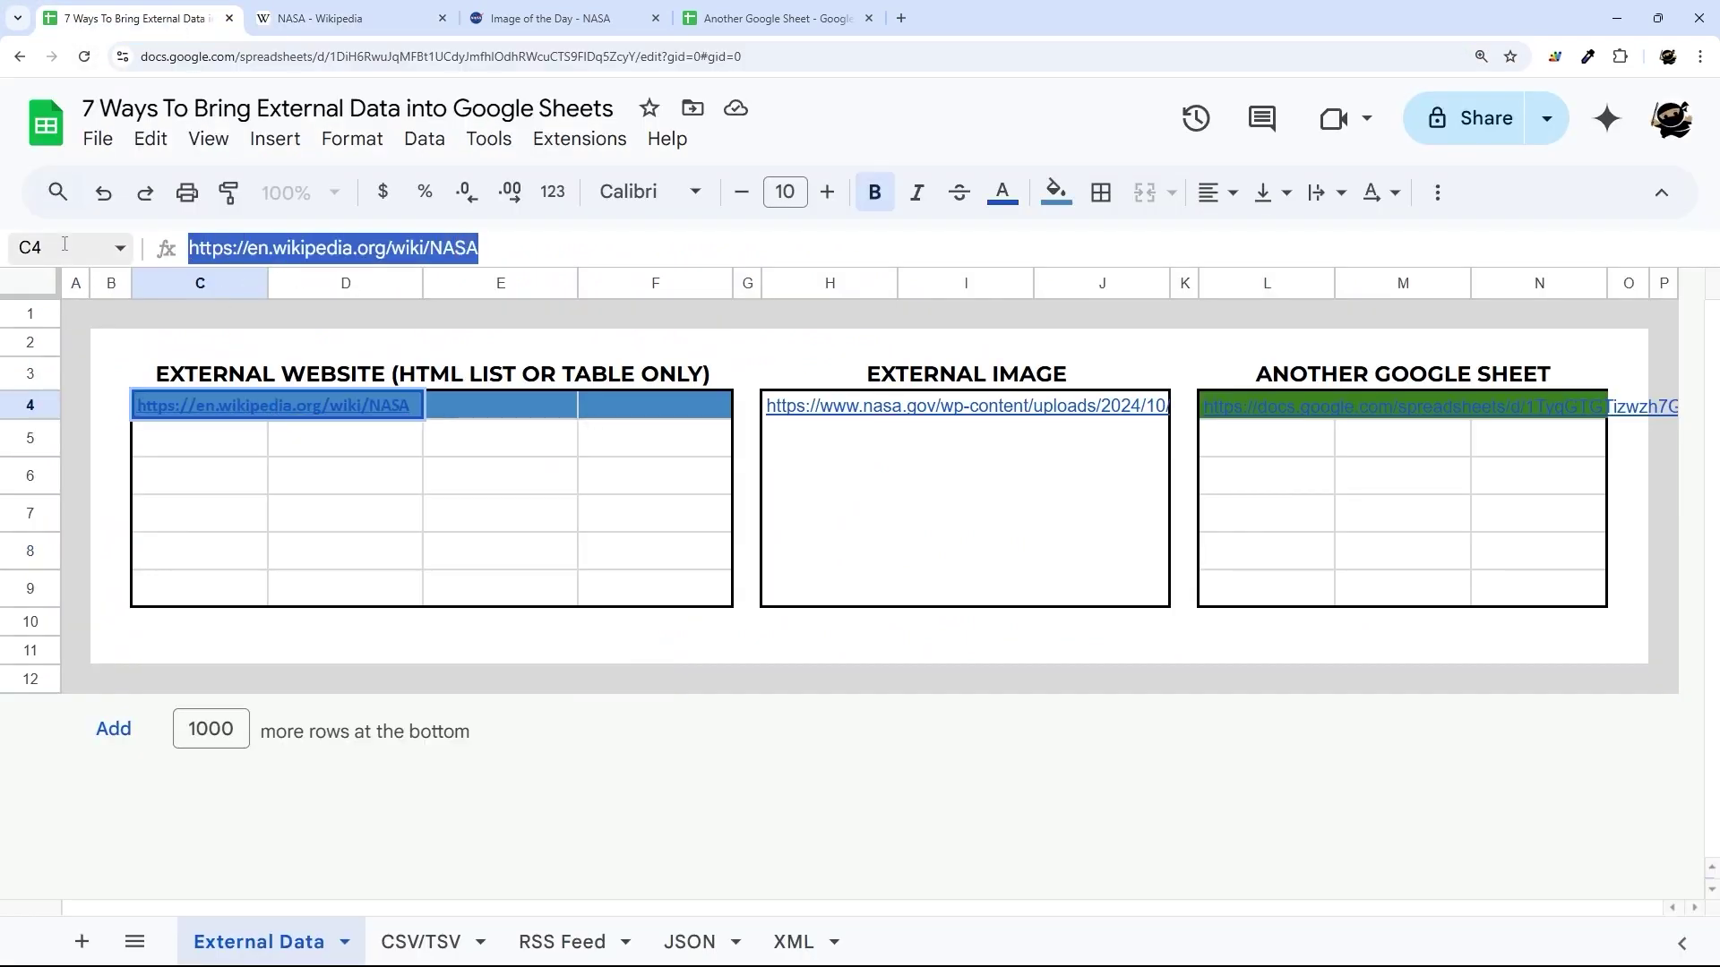
pyautogui.press('BackSpace')
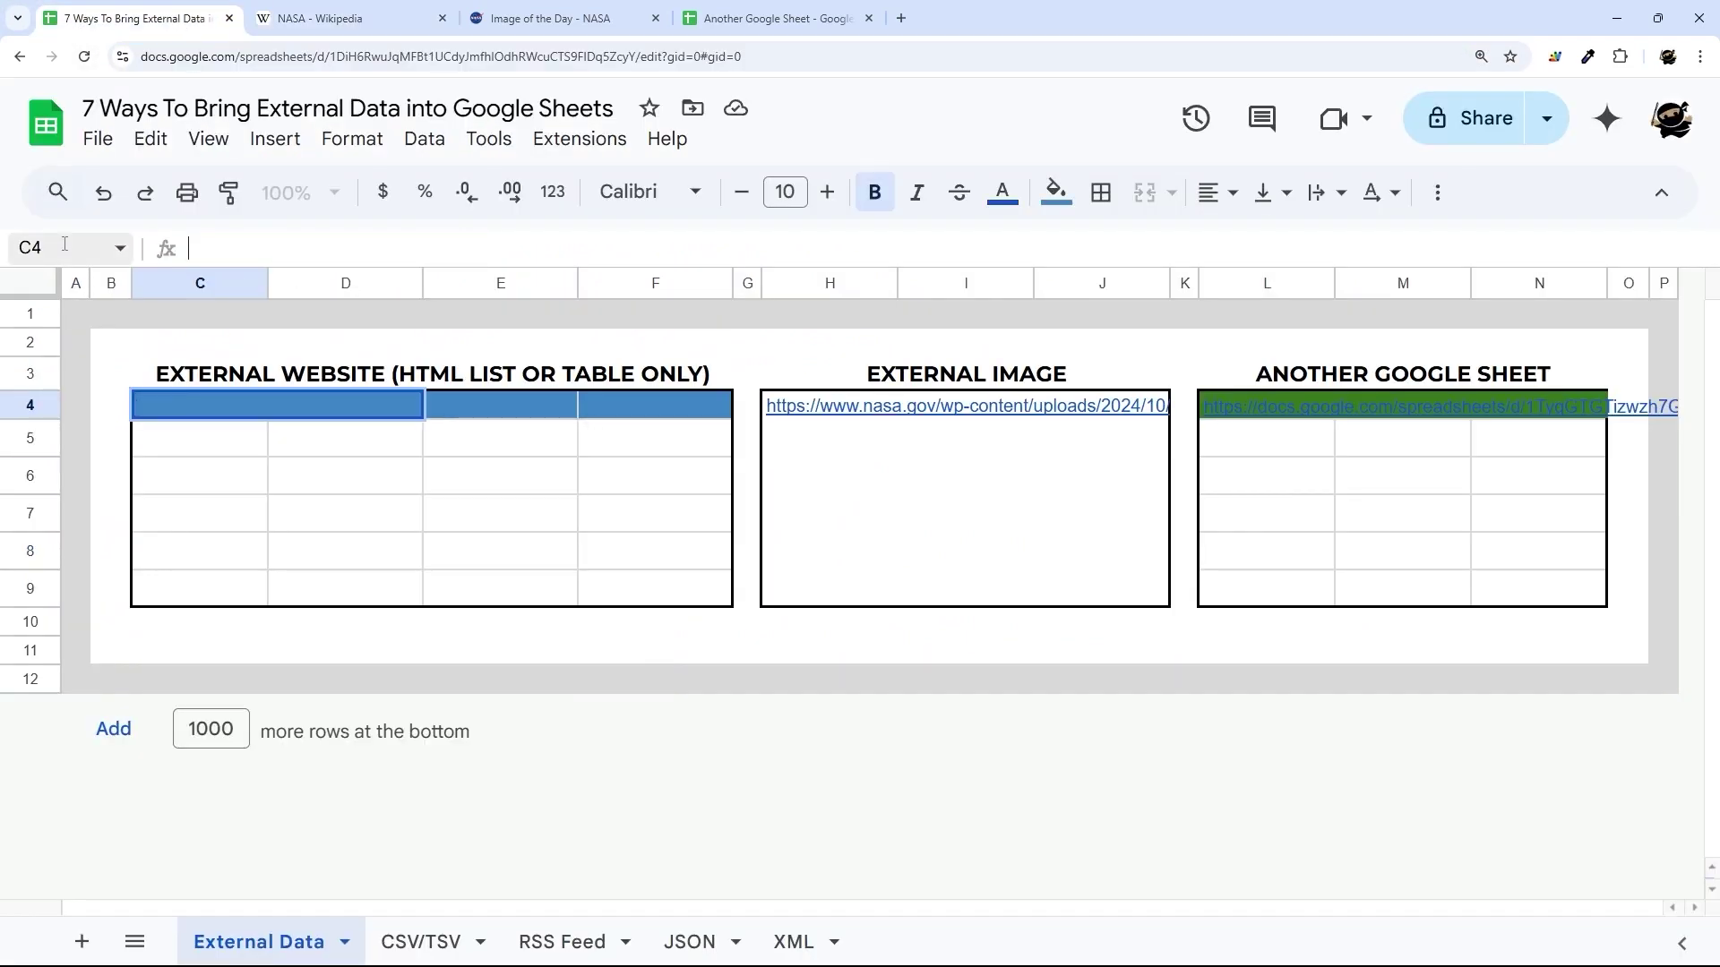
pyautogui.click(196, 412)
pyautogui.write('=')
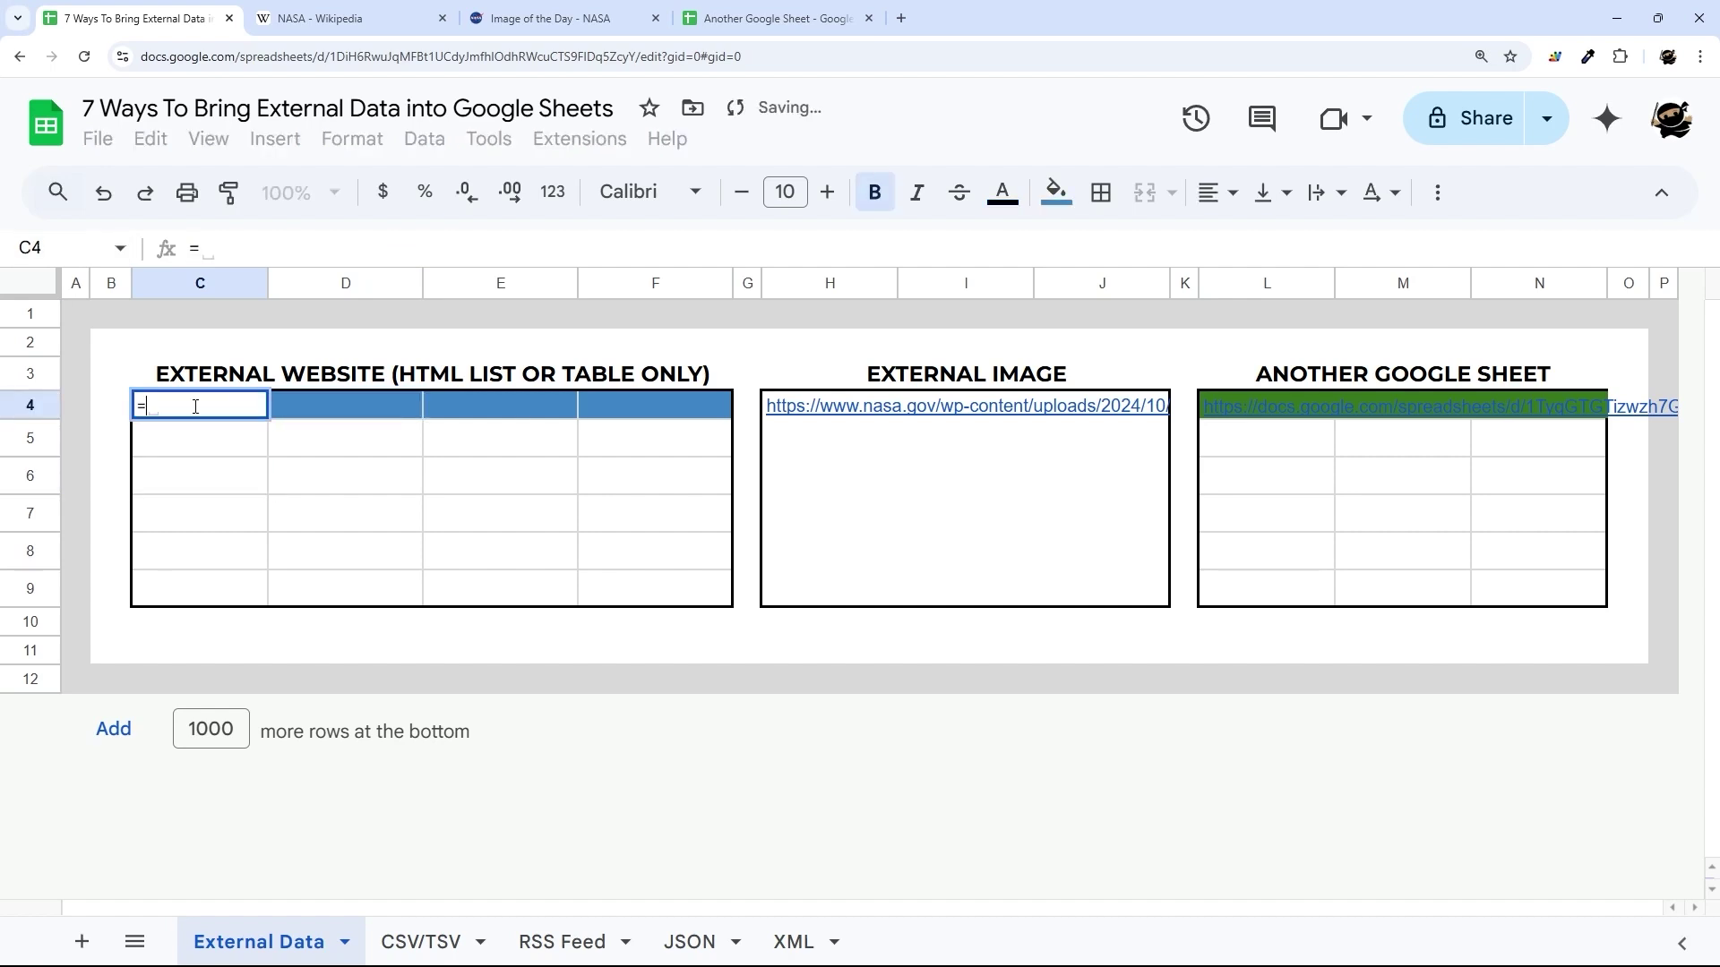
pyautogui.write('impor')
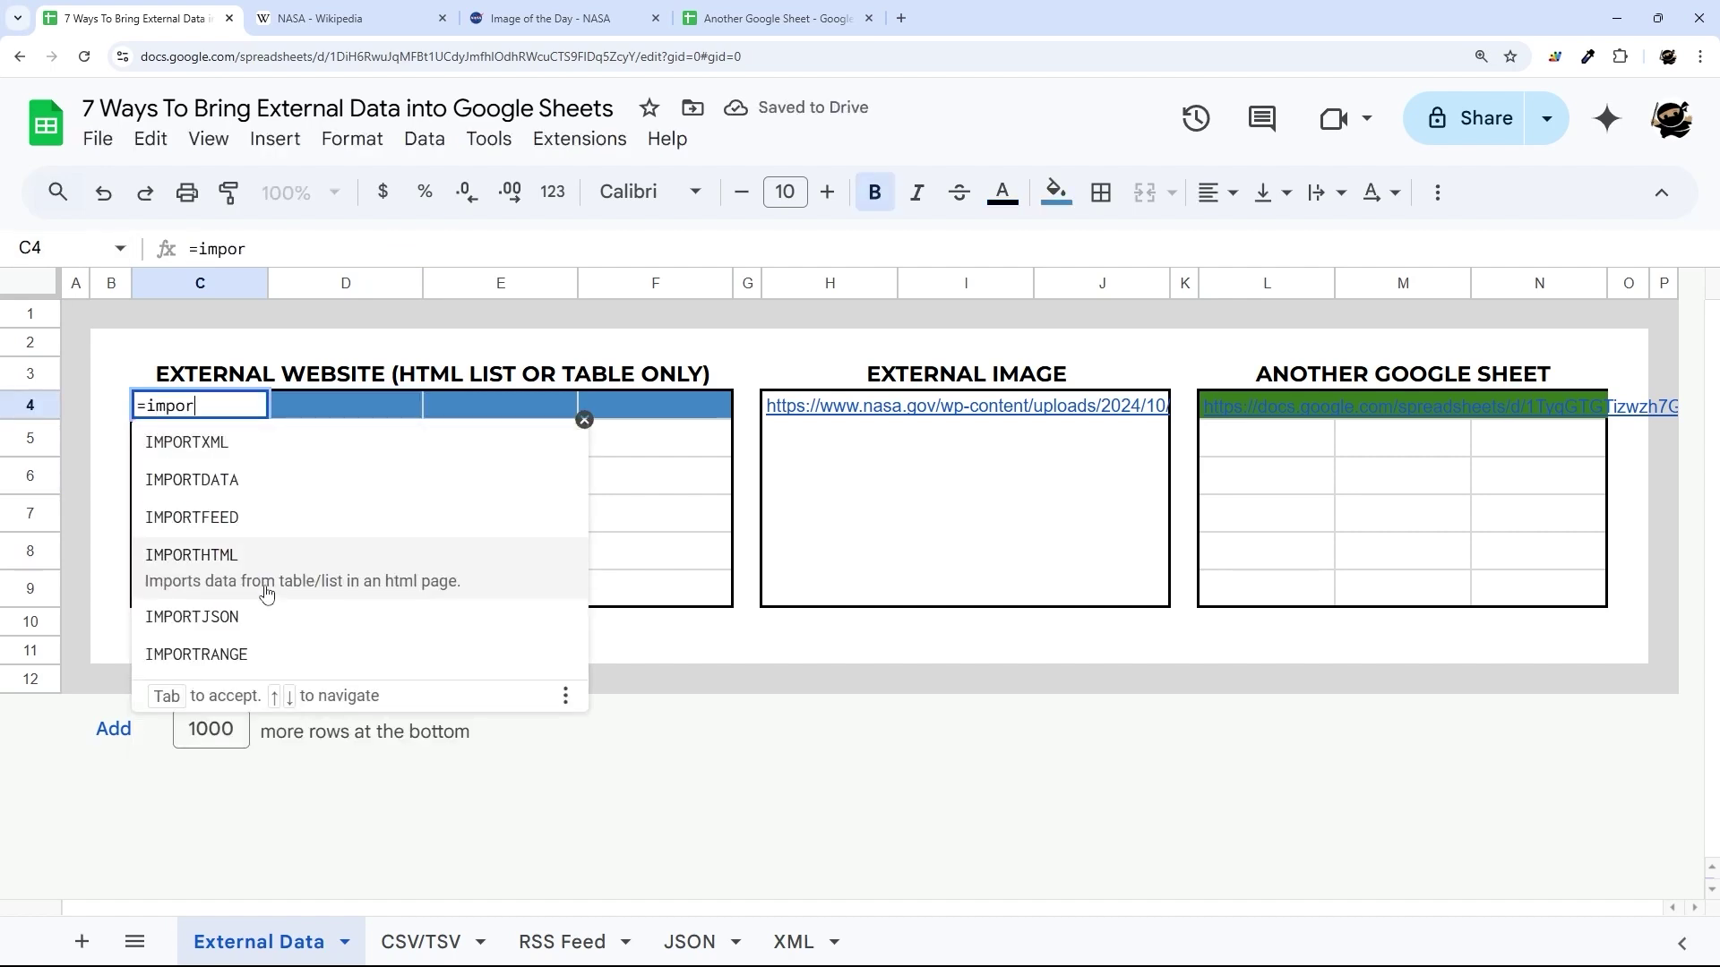
pyautogui.click(269, 580)
pyautogui.write('"')
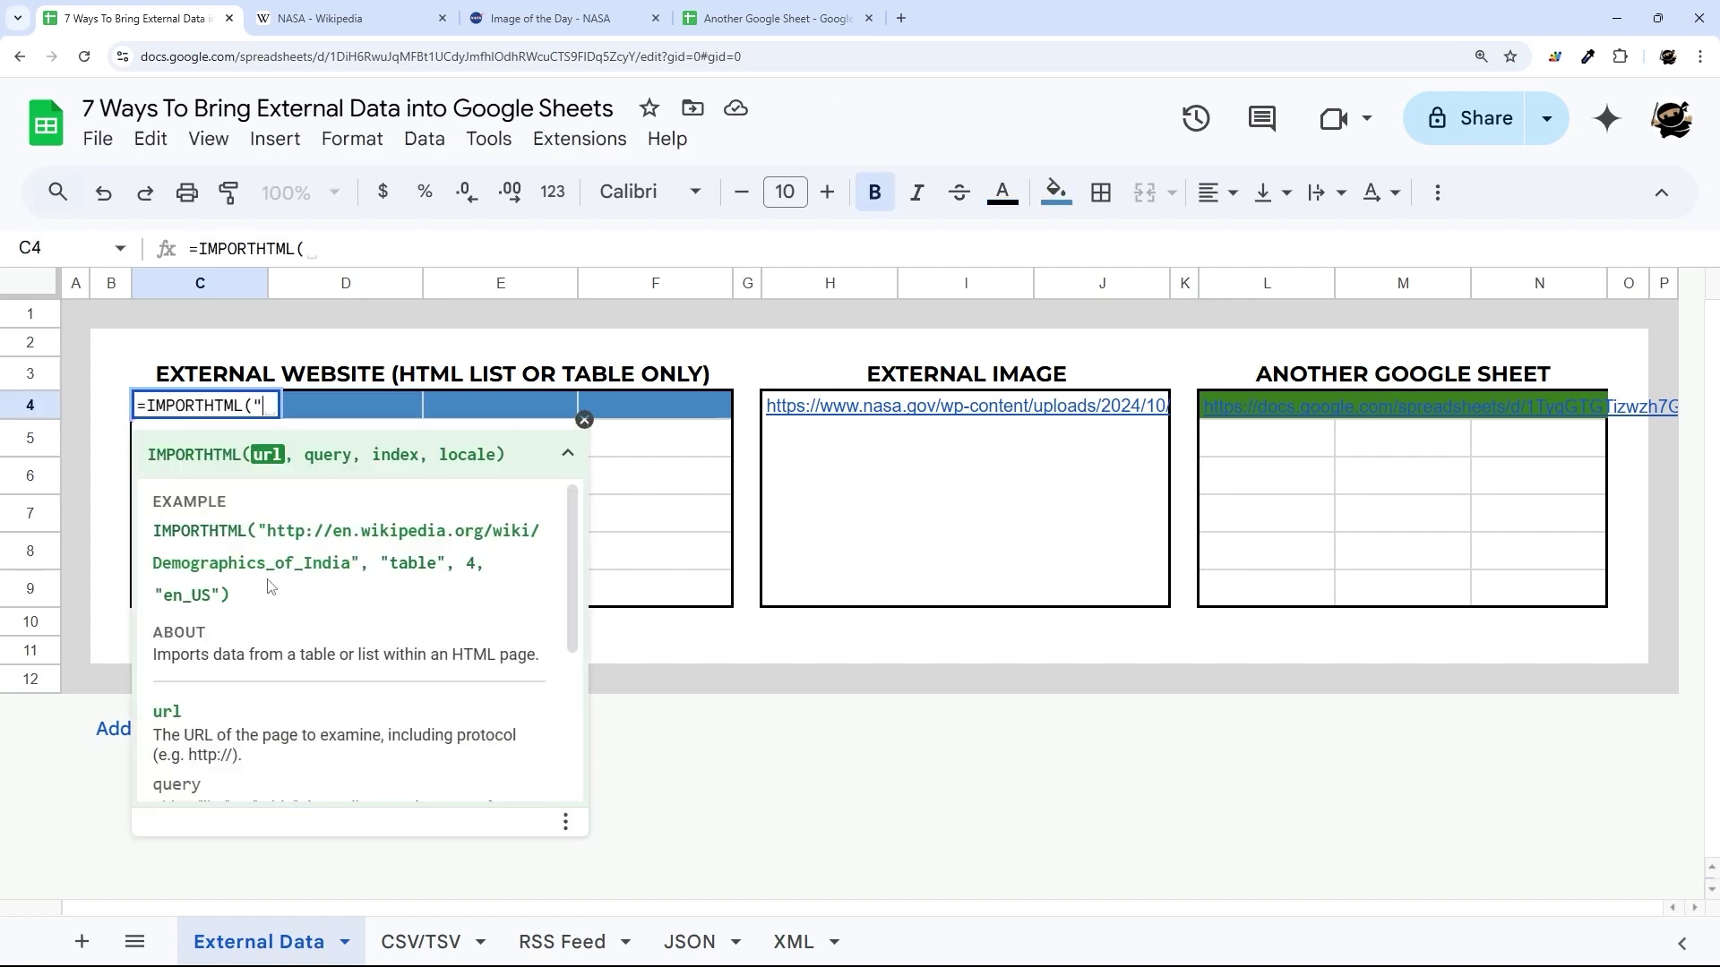
pyautogui.hotkey('ctrl', 'v')
pyautogui.write('"')
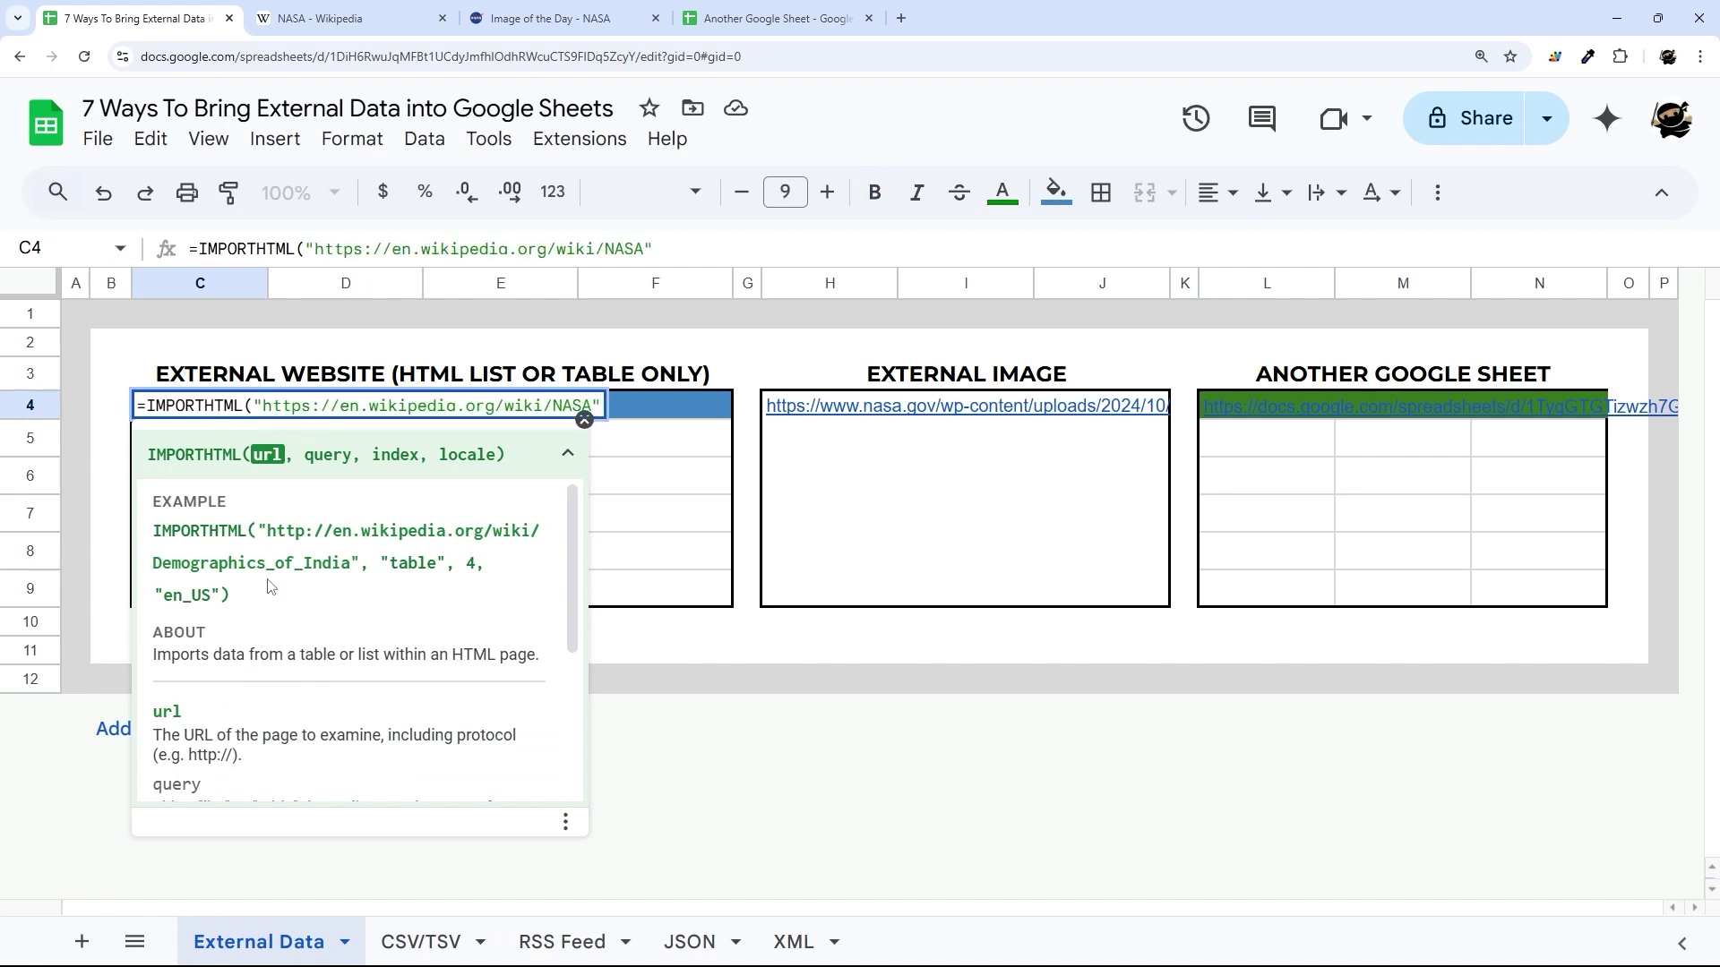
pyautogui.write(',')
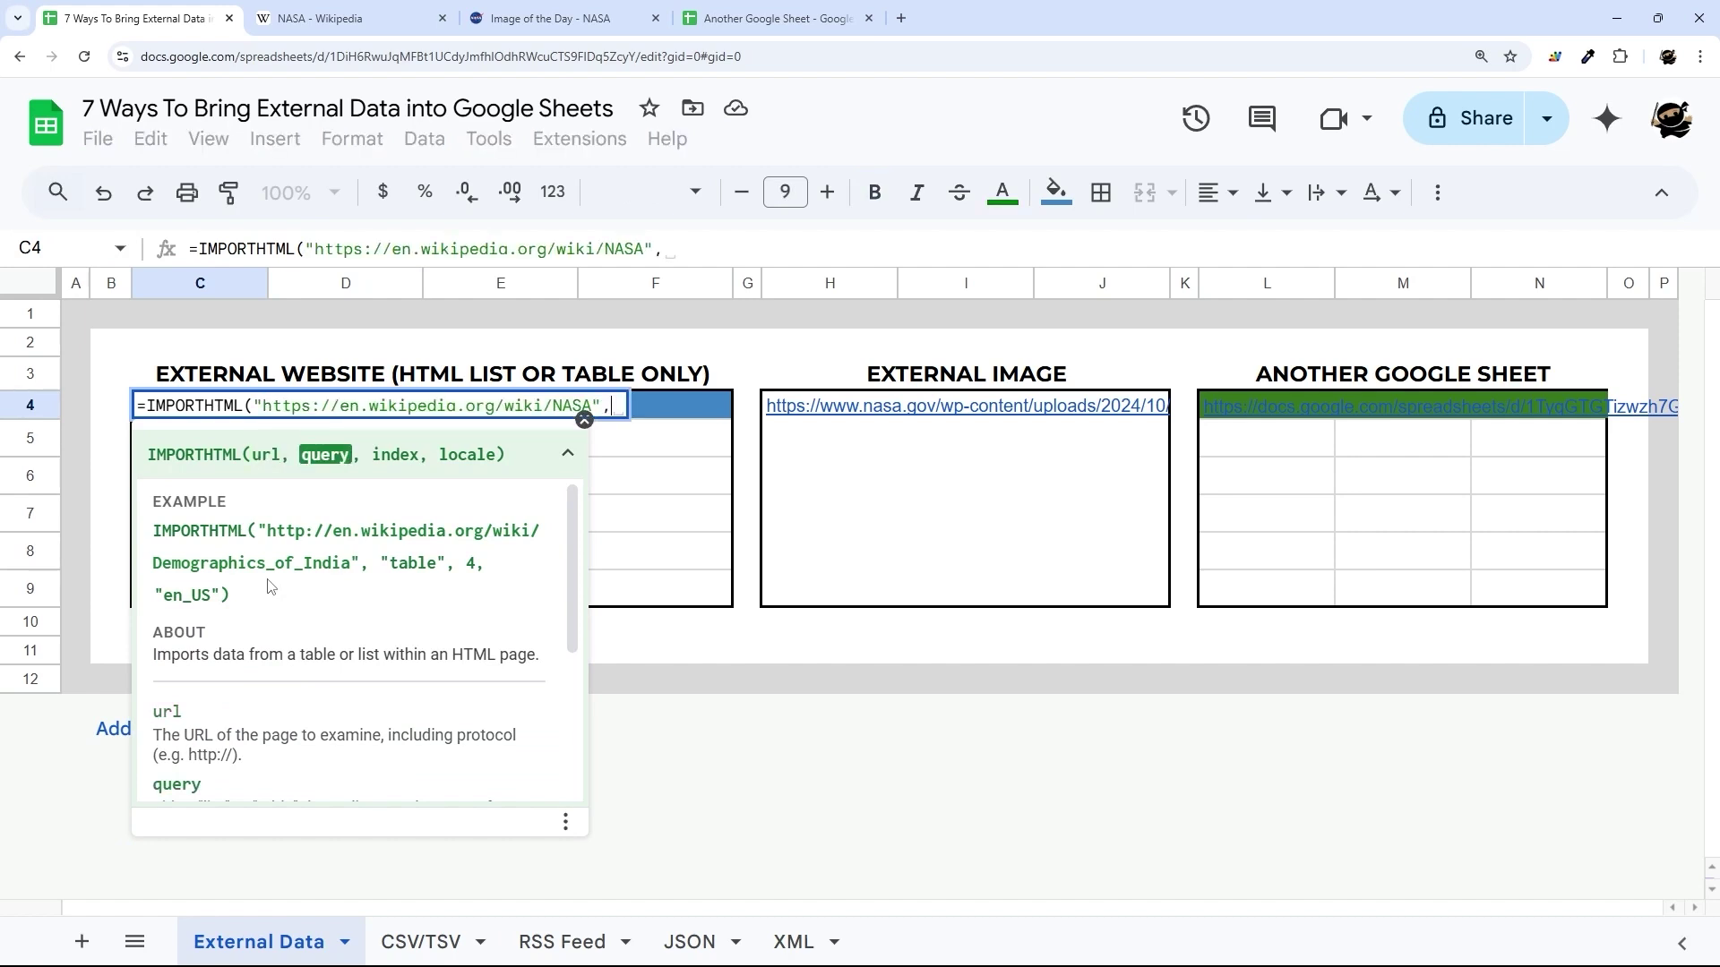
pyautogui.scroll(-2, 270, 587)
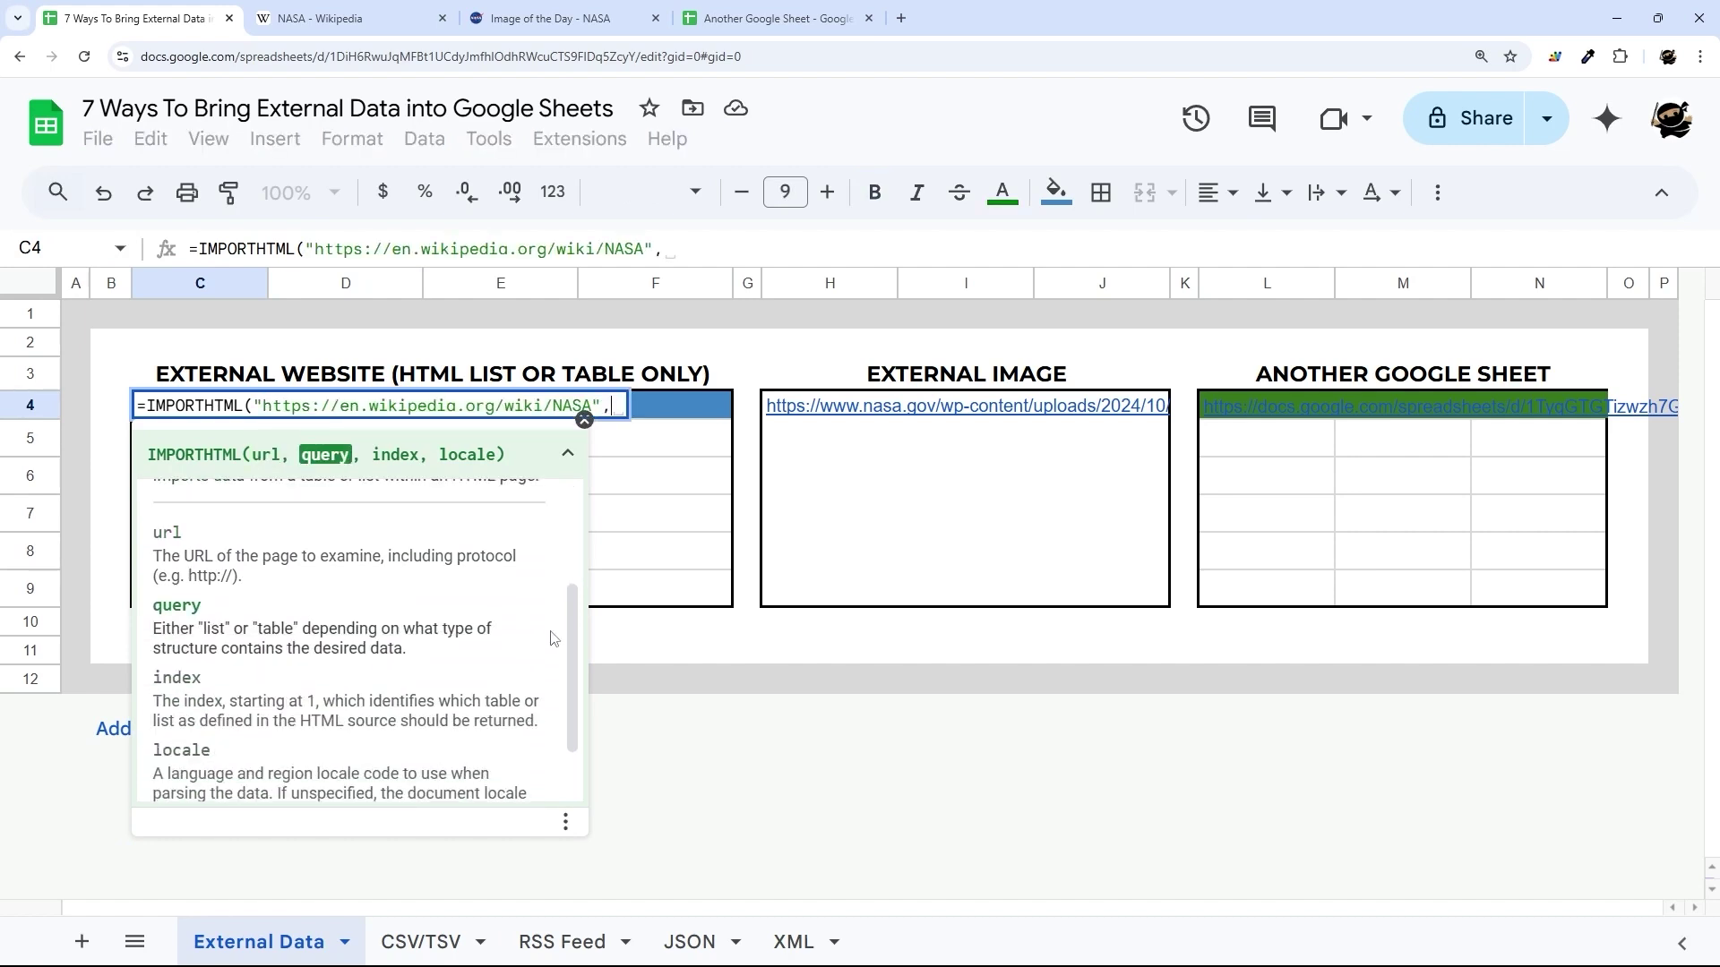
pyautogui.write('"Tabl')
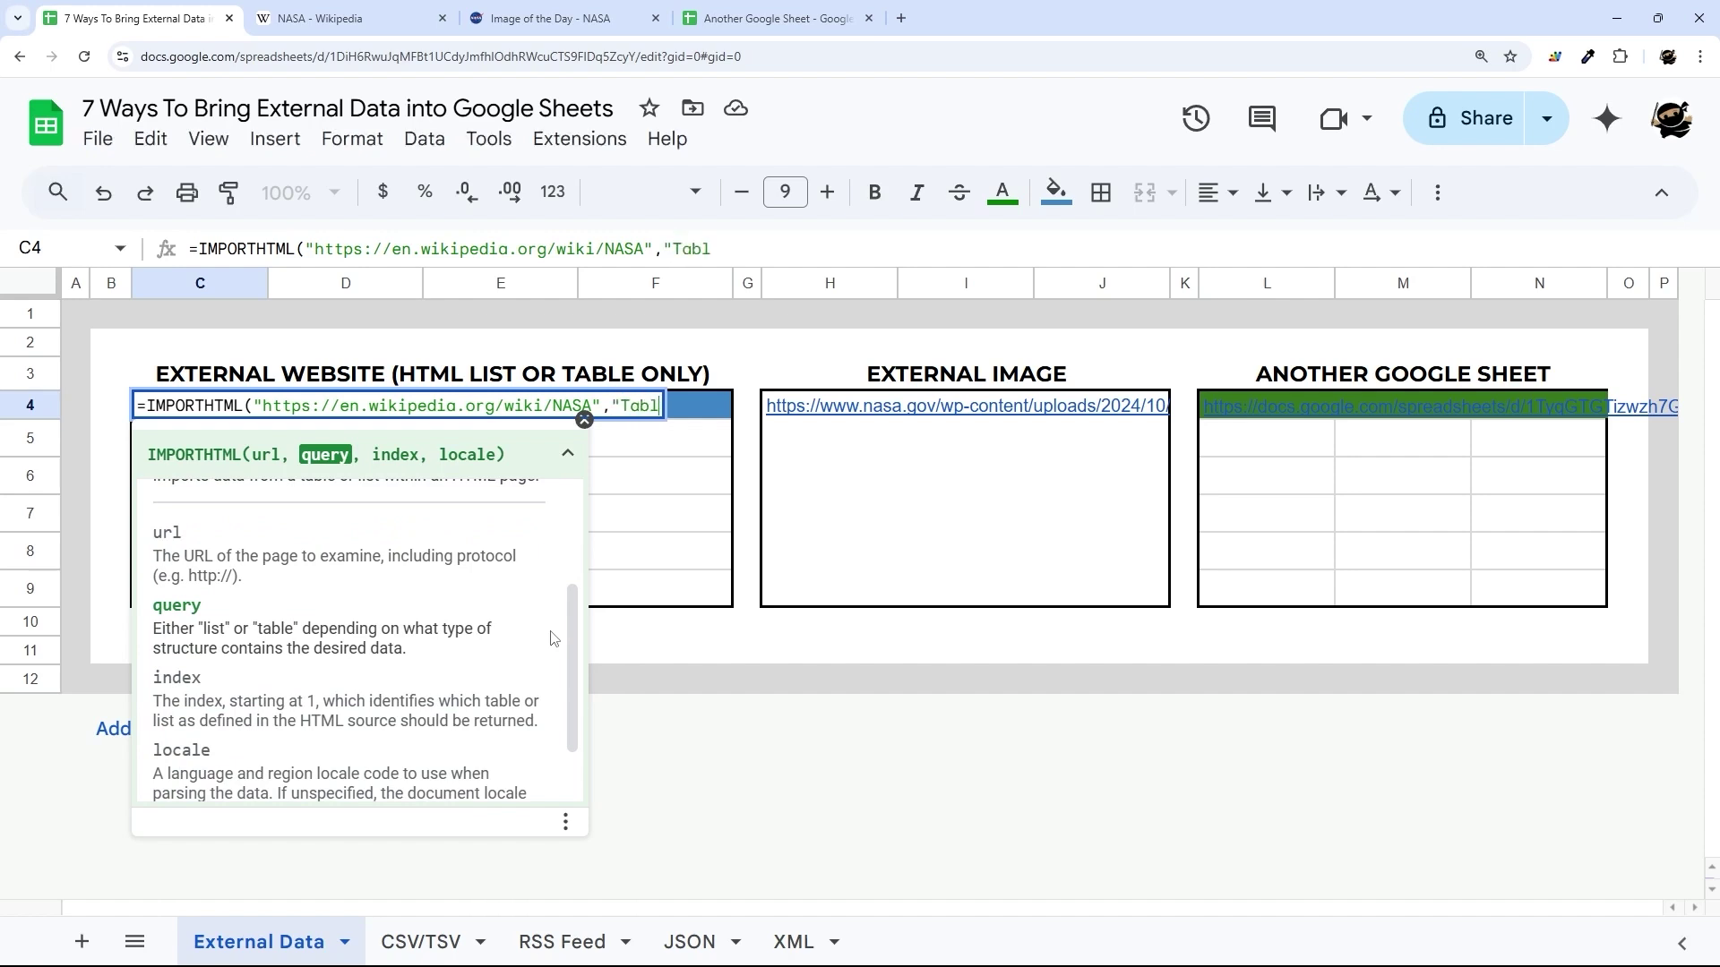
pyautogui.press('BackSpace')
pyautogui.press('BackSpace')
pyautogui.press('BackSpace')
pyautogui.press('BackSpace')
pyautogui.press('BackSpace')
pyautogui.write('"table",')
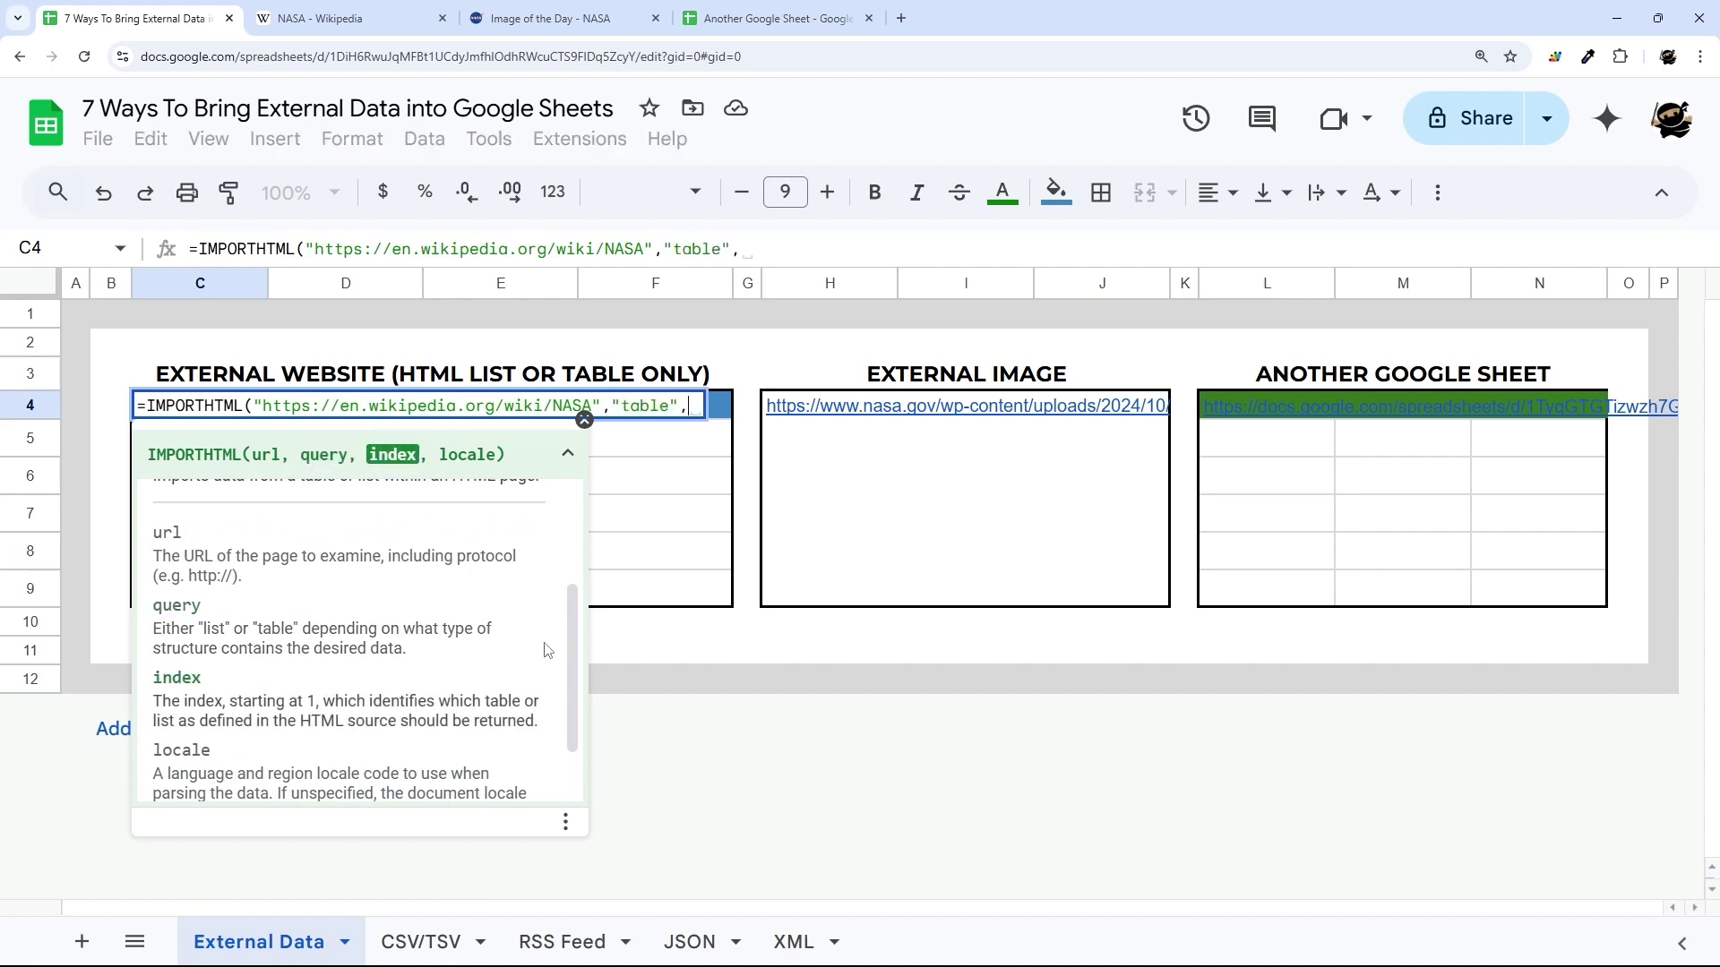
pyautogui.scroll(-1, 454, 690)
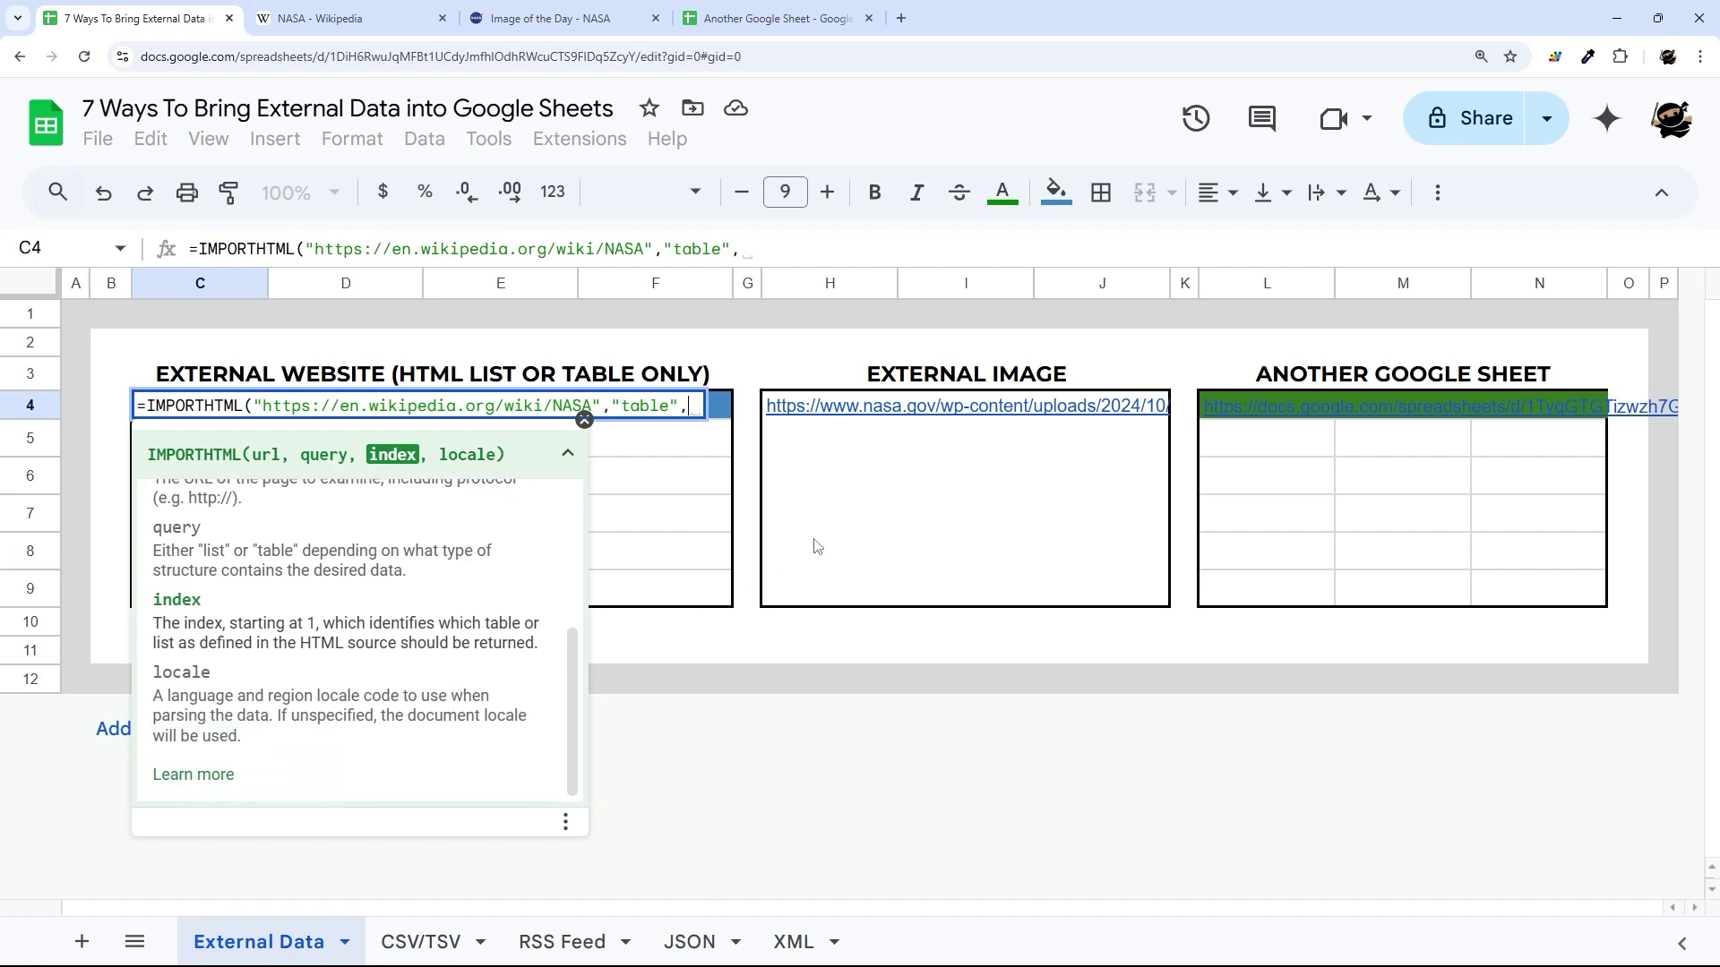
pyautogui.click(351, 20)
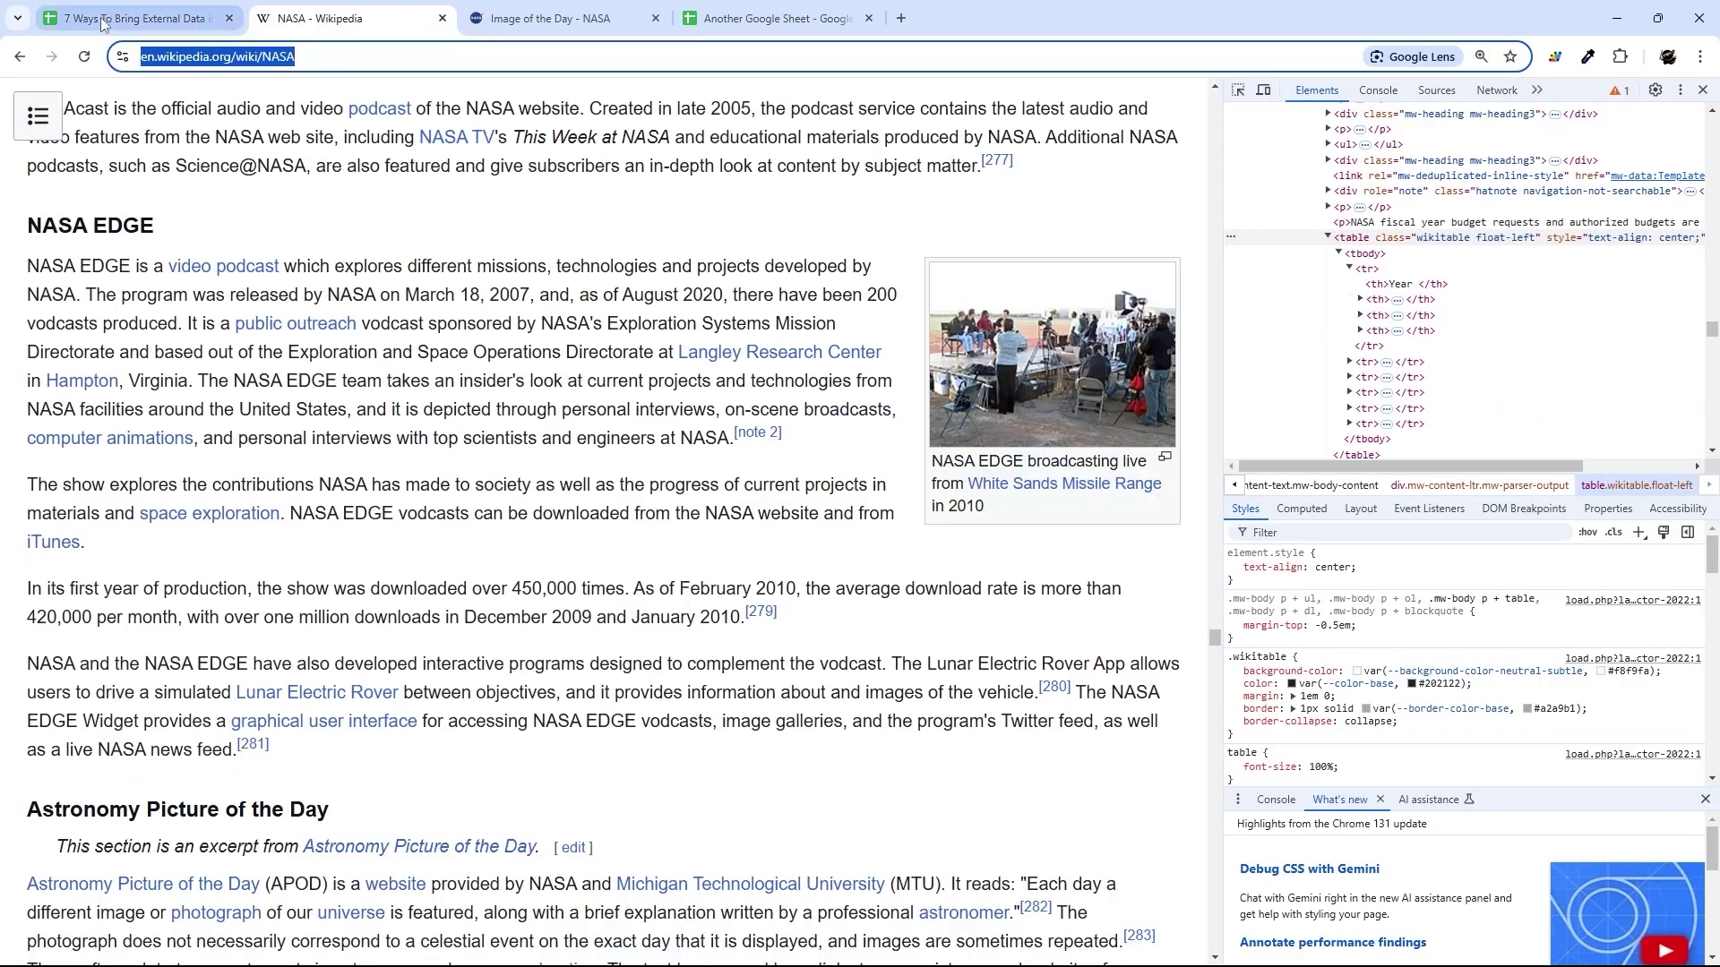
pyautogui.click(134, 18)
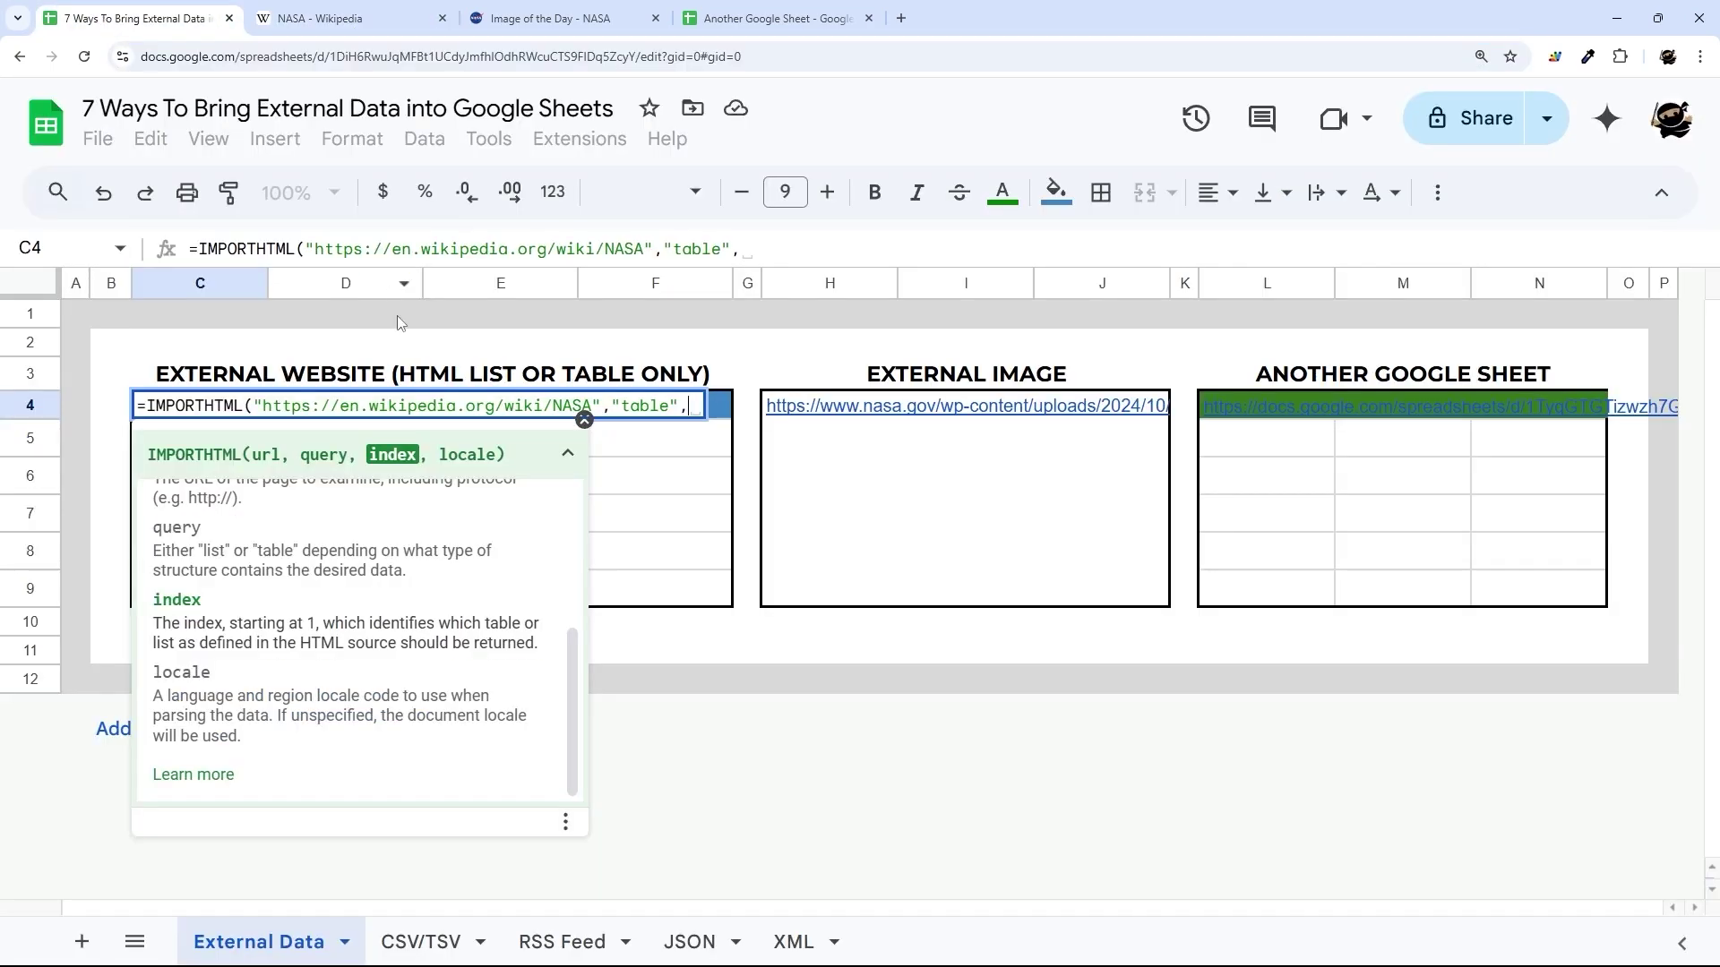
pyautogui.write('1)')
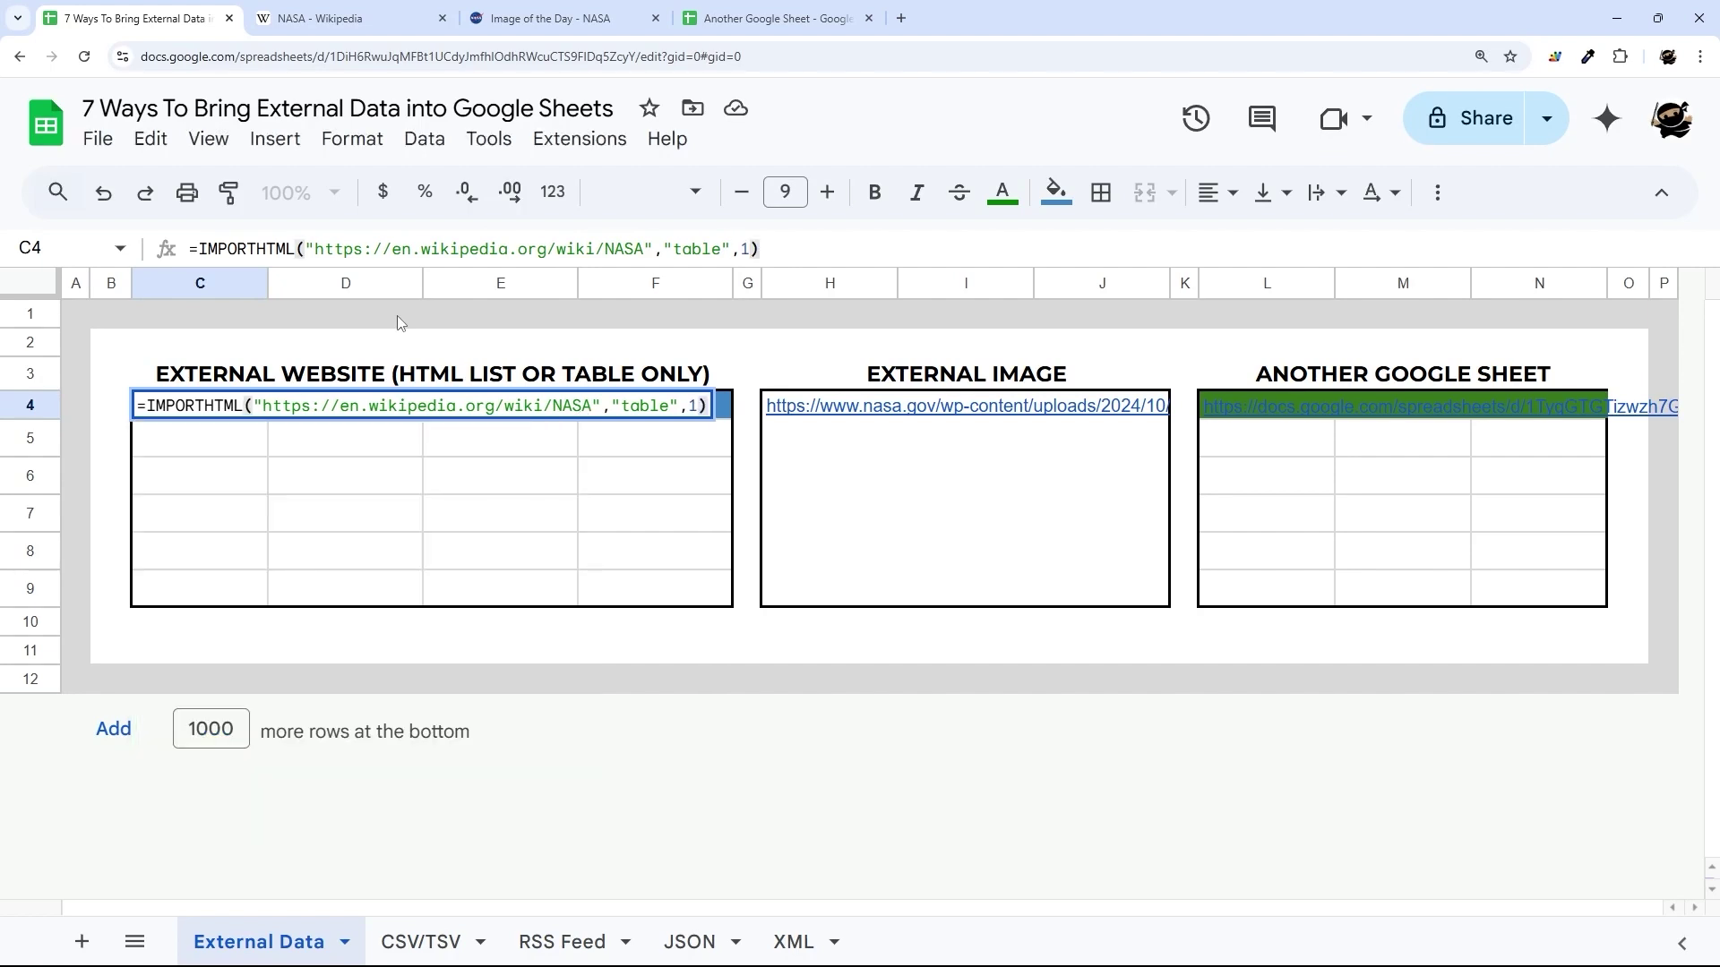
pyautogui.press('Return')
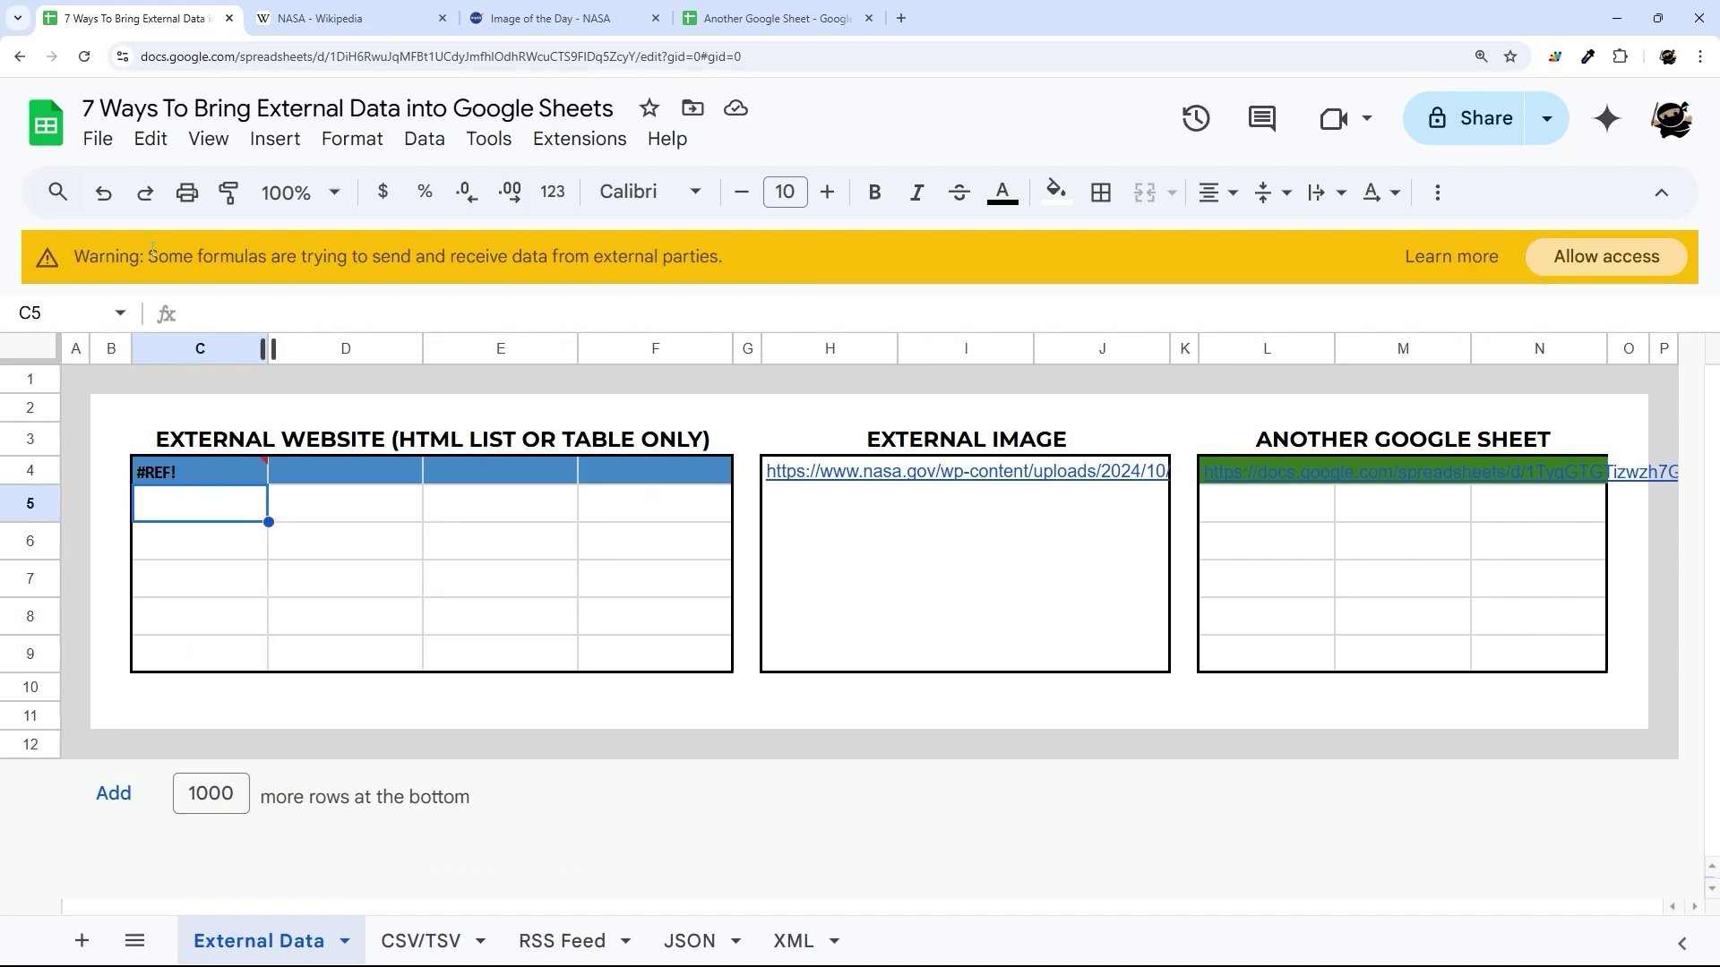
# Step: Allow external data access and change C4's IMPORTHTML to load table 3, the budget table
pyautogui.moveTo(731, 257); pyautogui.dragTo(99, 257)
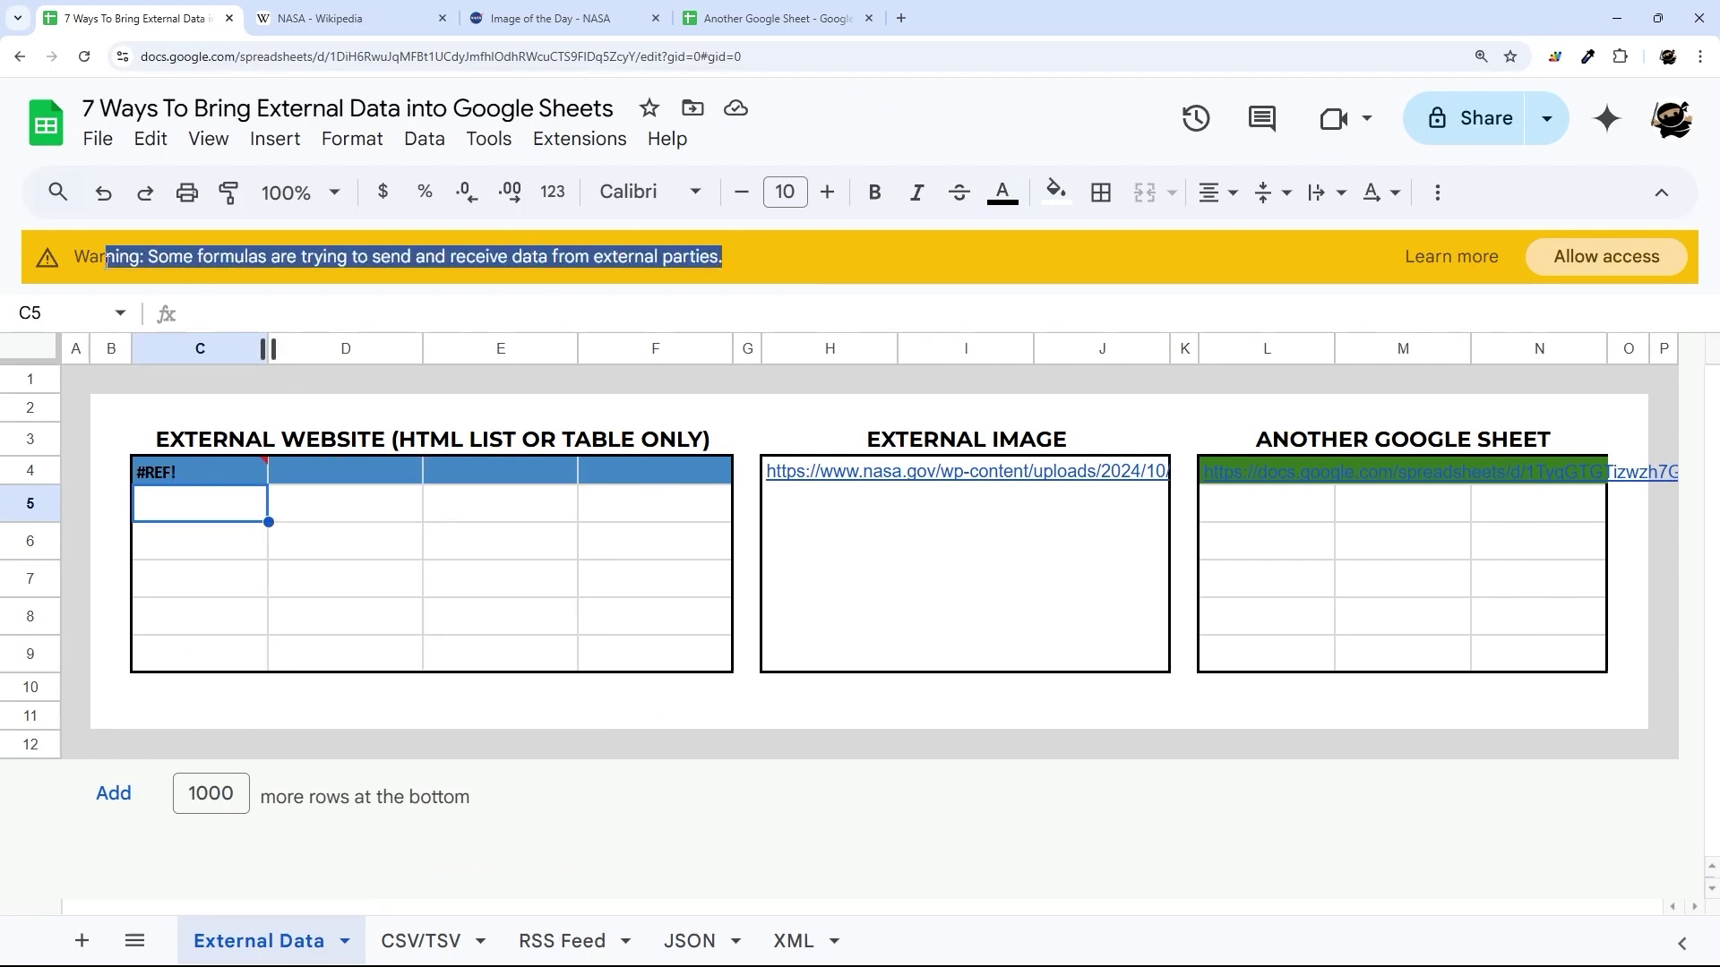
pyautogui.click(227, 482)
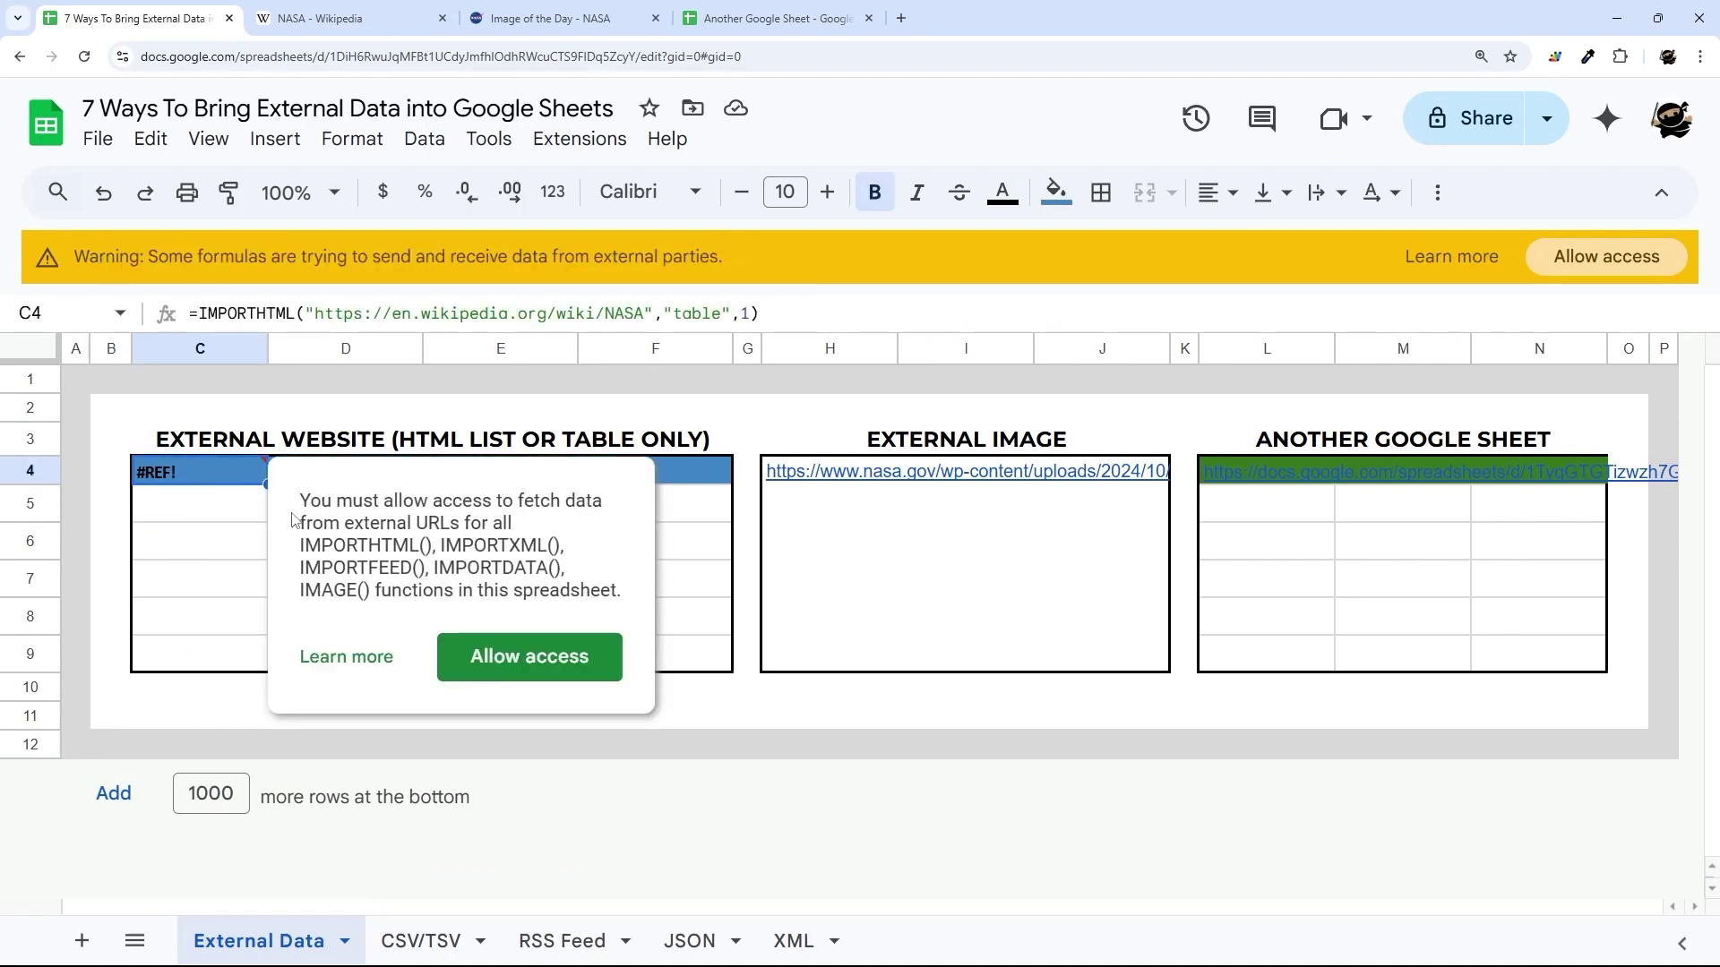
pyautogui.click(1537, 269)
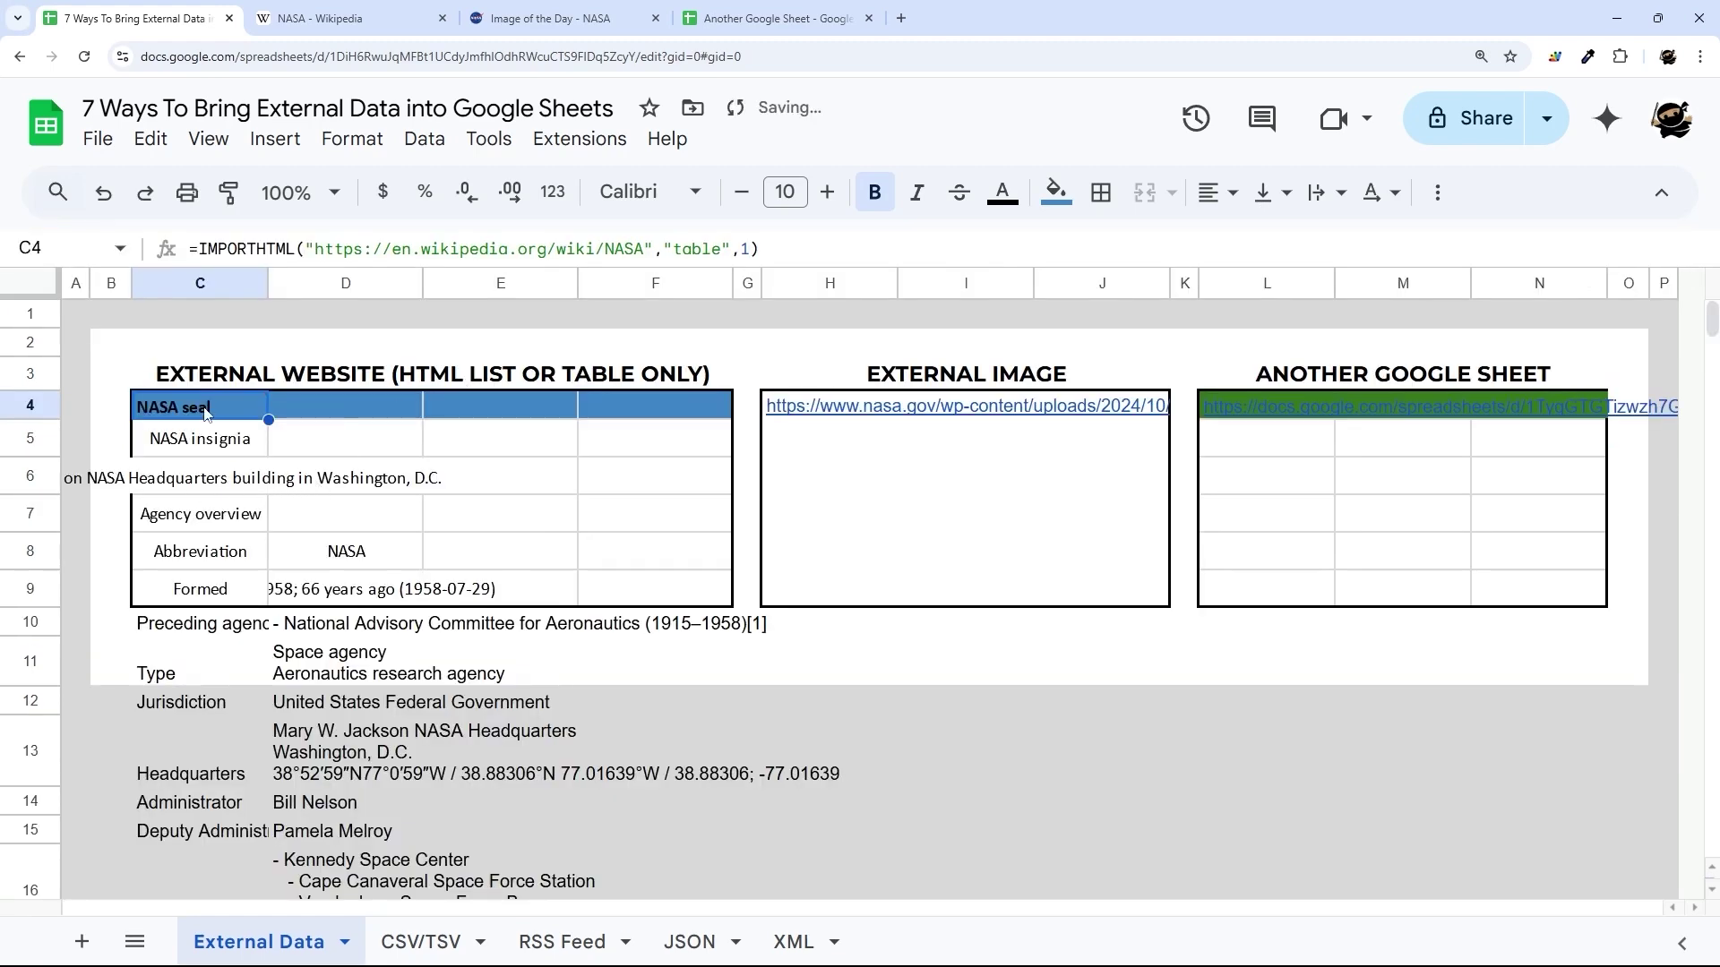
pyautogui.scroll(-5, 260, 520)
pyautogui.scroll(5, 255, 529)
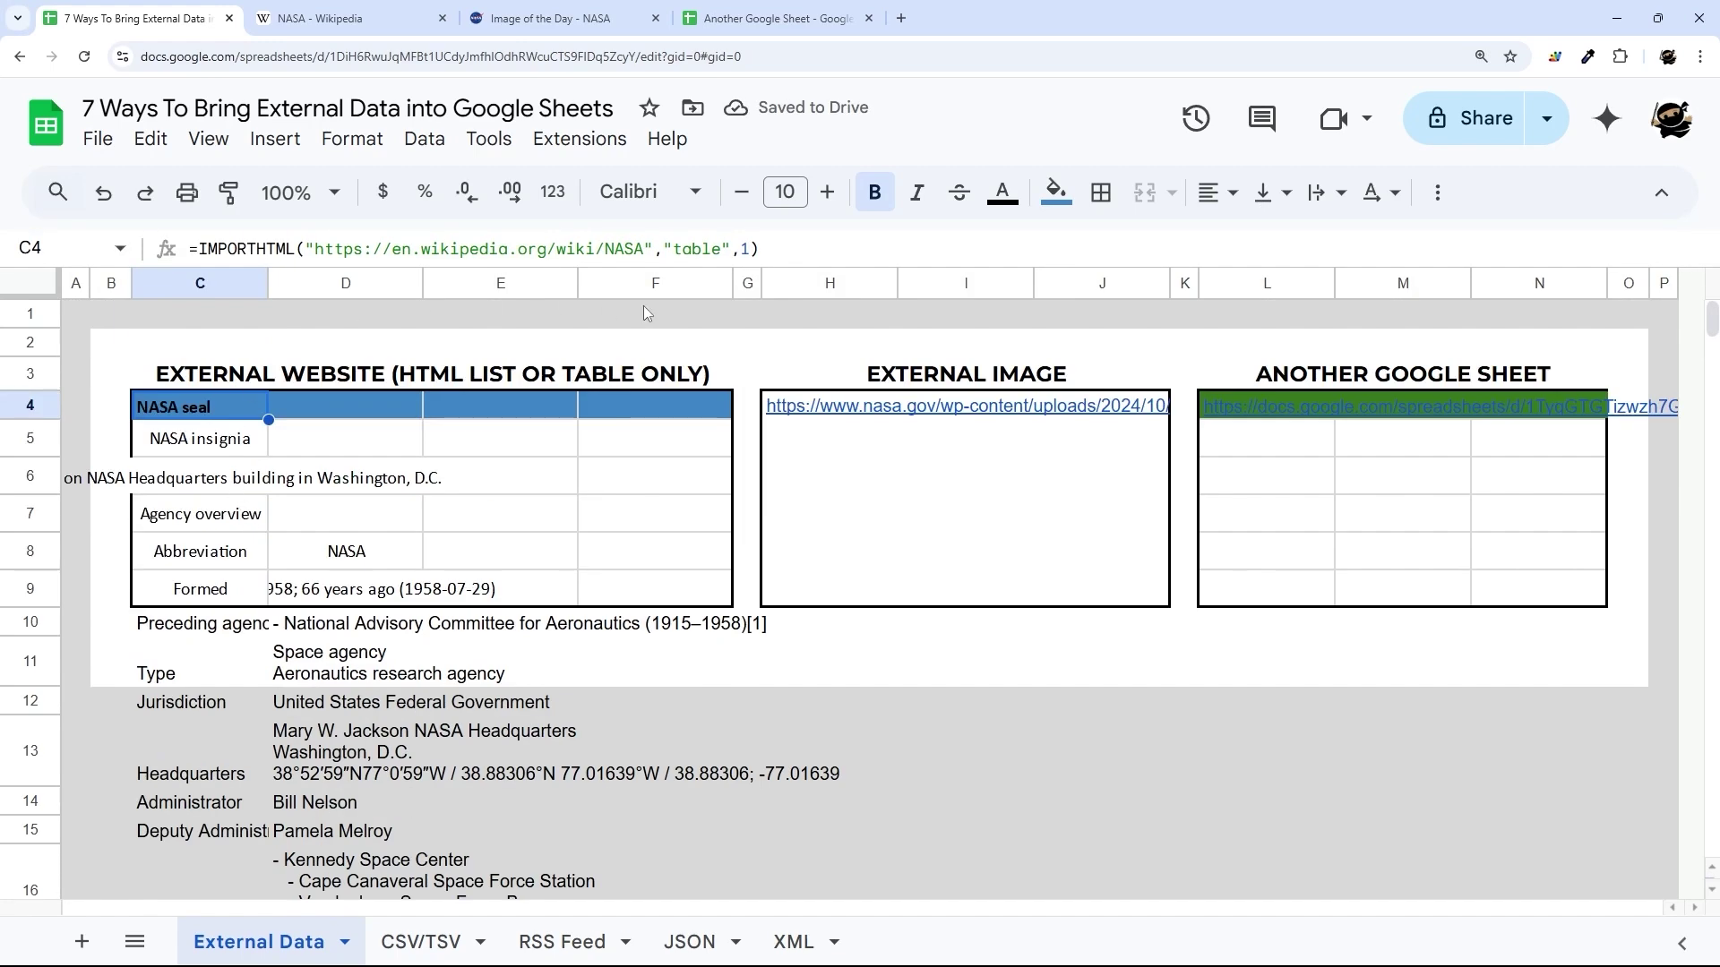
pyautogui.click(748, 249)
pyautogui.press('Return')
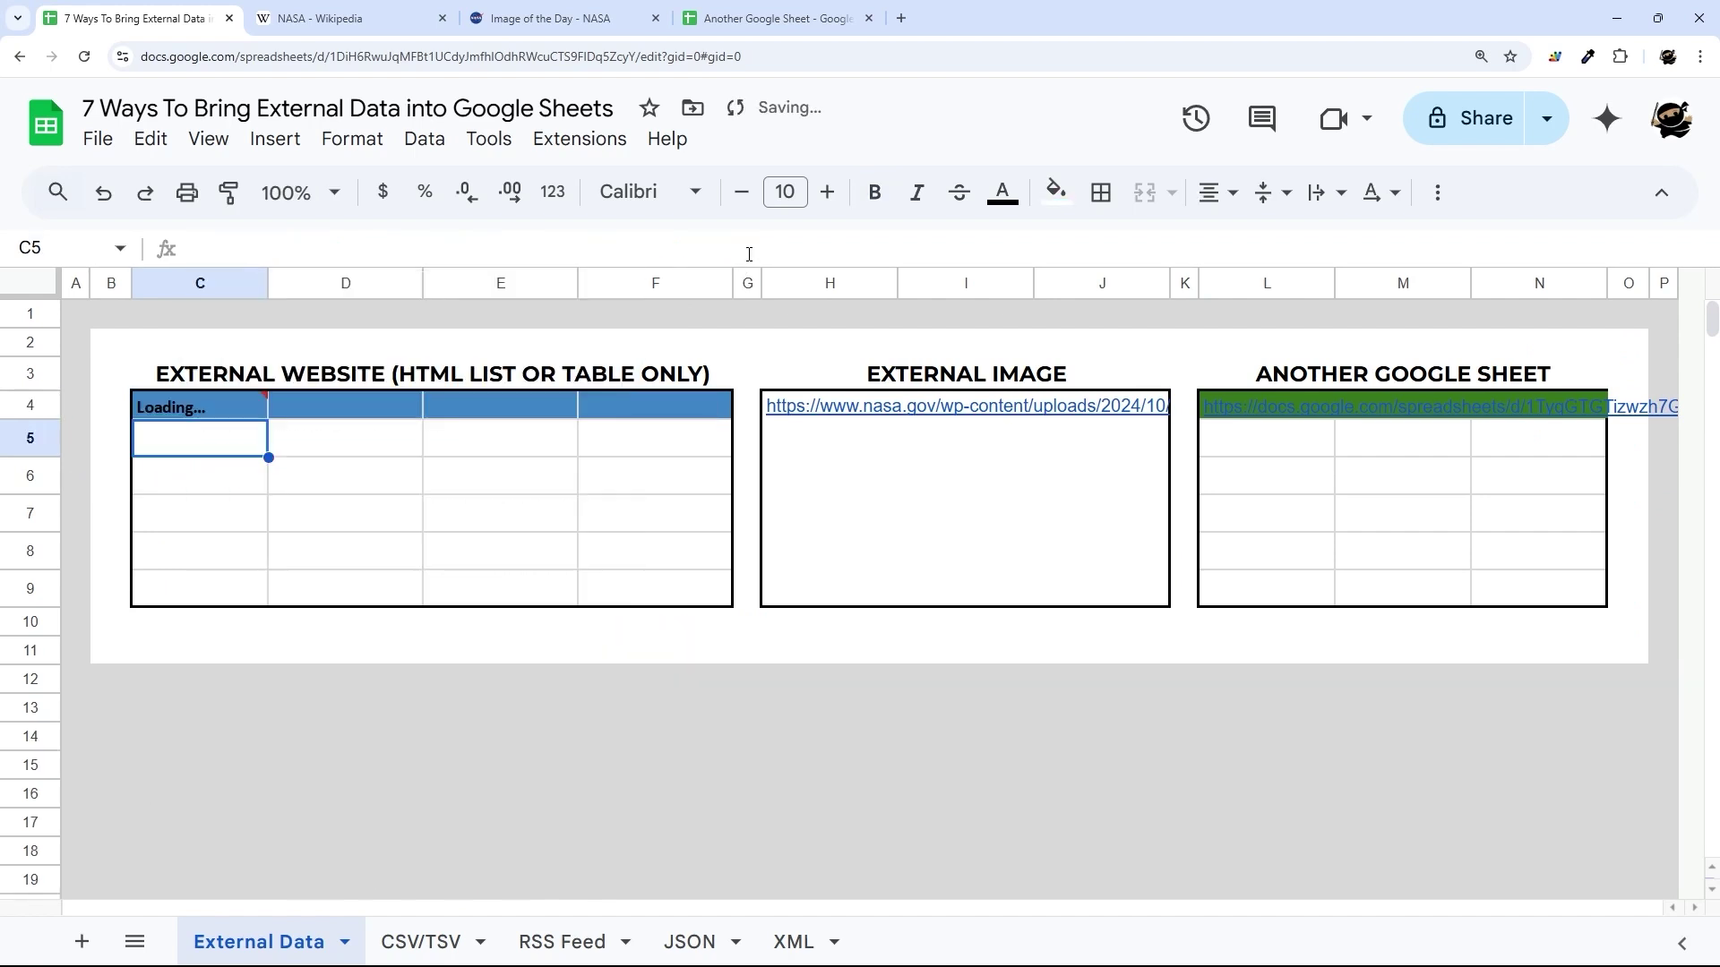
pyautogui.click(224, 412)
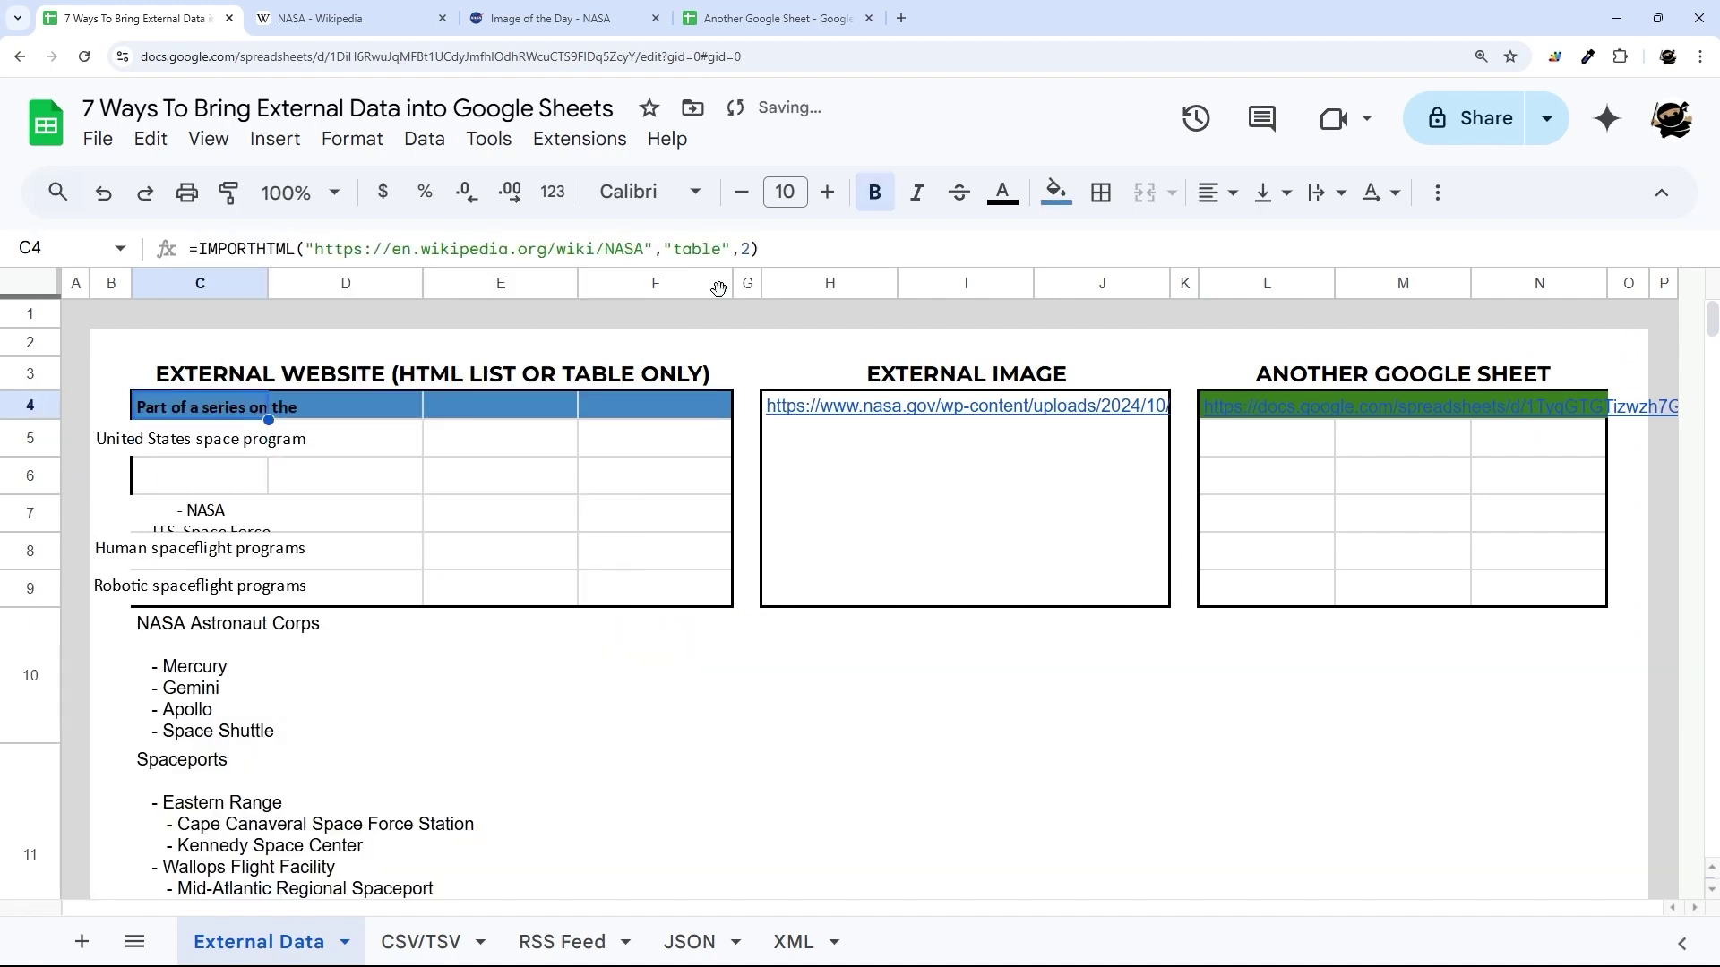
pyautogui.click(752, 250)
pyautogui.press('Return')
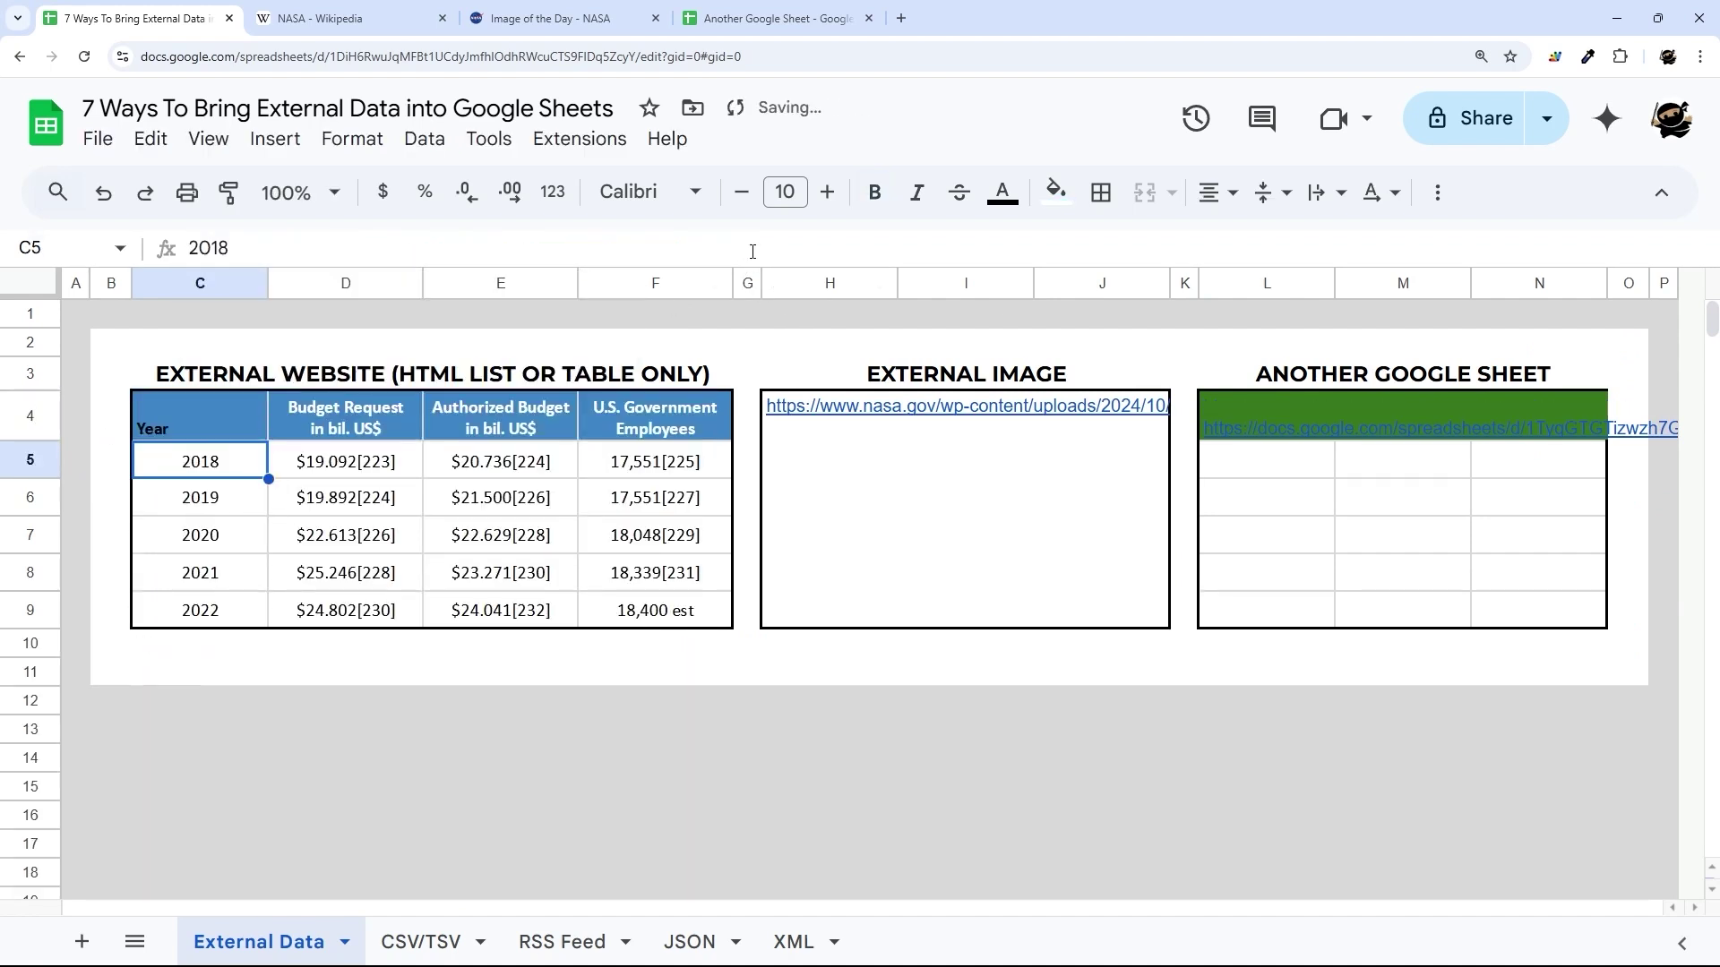
pyautogui.click(212, 418)
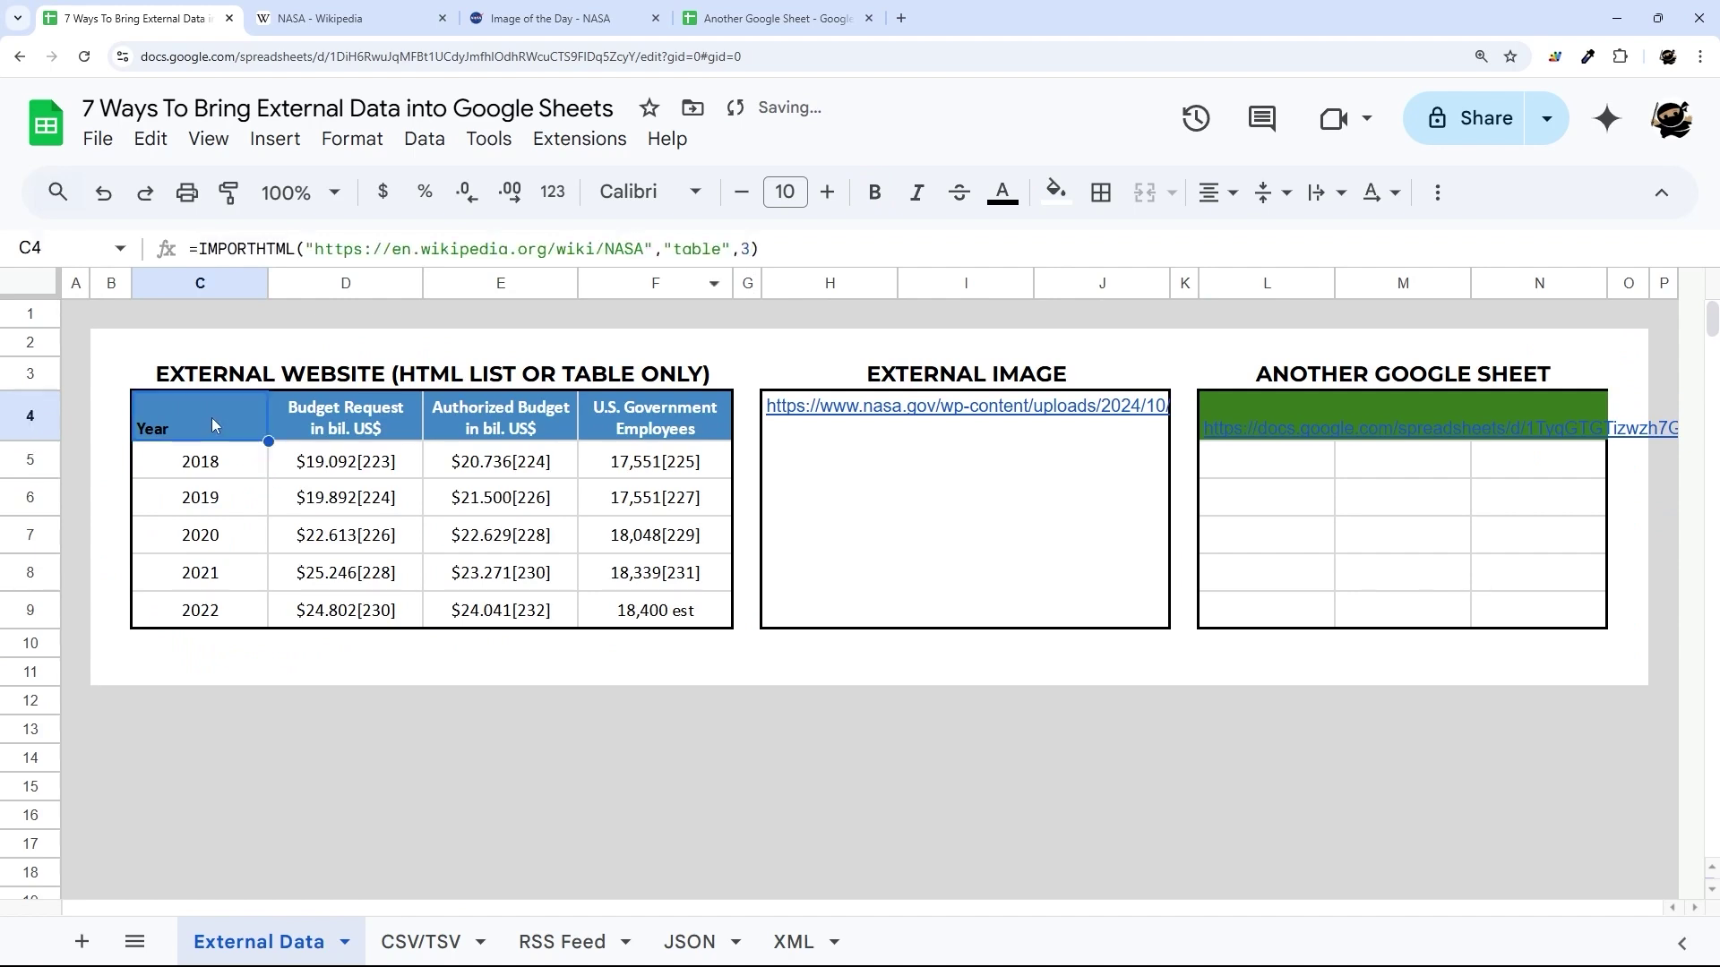
# Step: Delete the spare rows 13 through 519
pyautogui.click(30, 729)
pyautogui.scroll(-20, 30, 729)
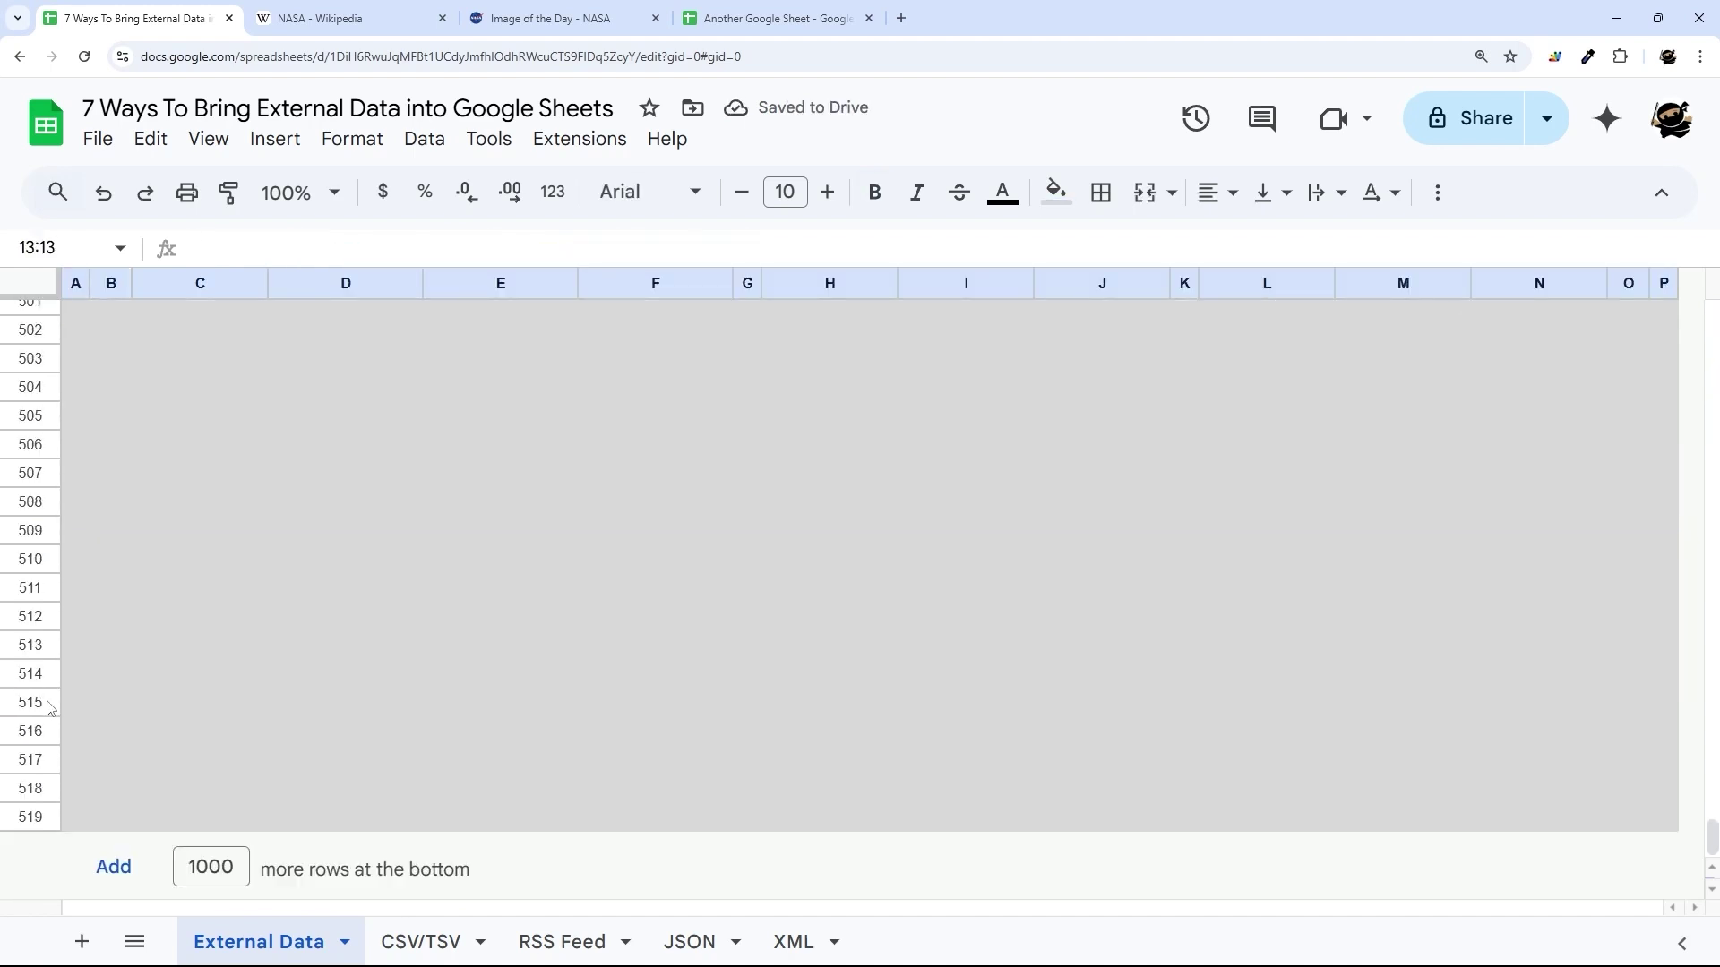
pyautogui.keyDown('shift'); pyautogui.click(43, 811); pyautogui.keyUp('shift')
pyautogui.rightClick(43, 810)
pyautogui.click(114, 423)
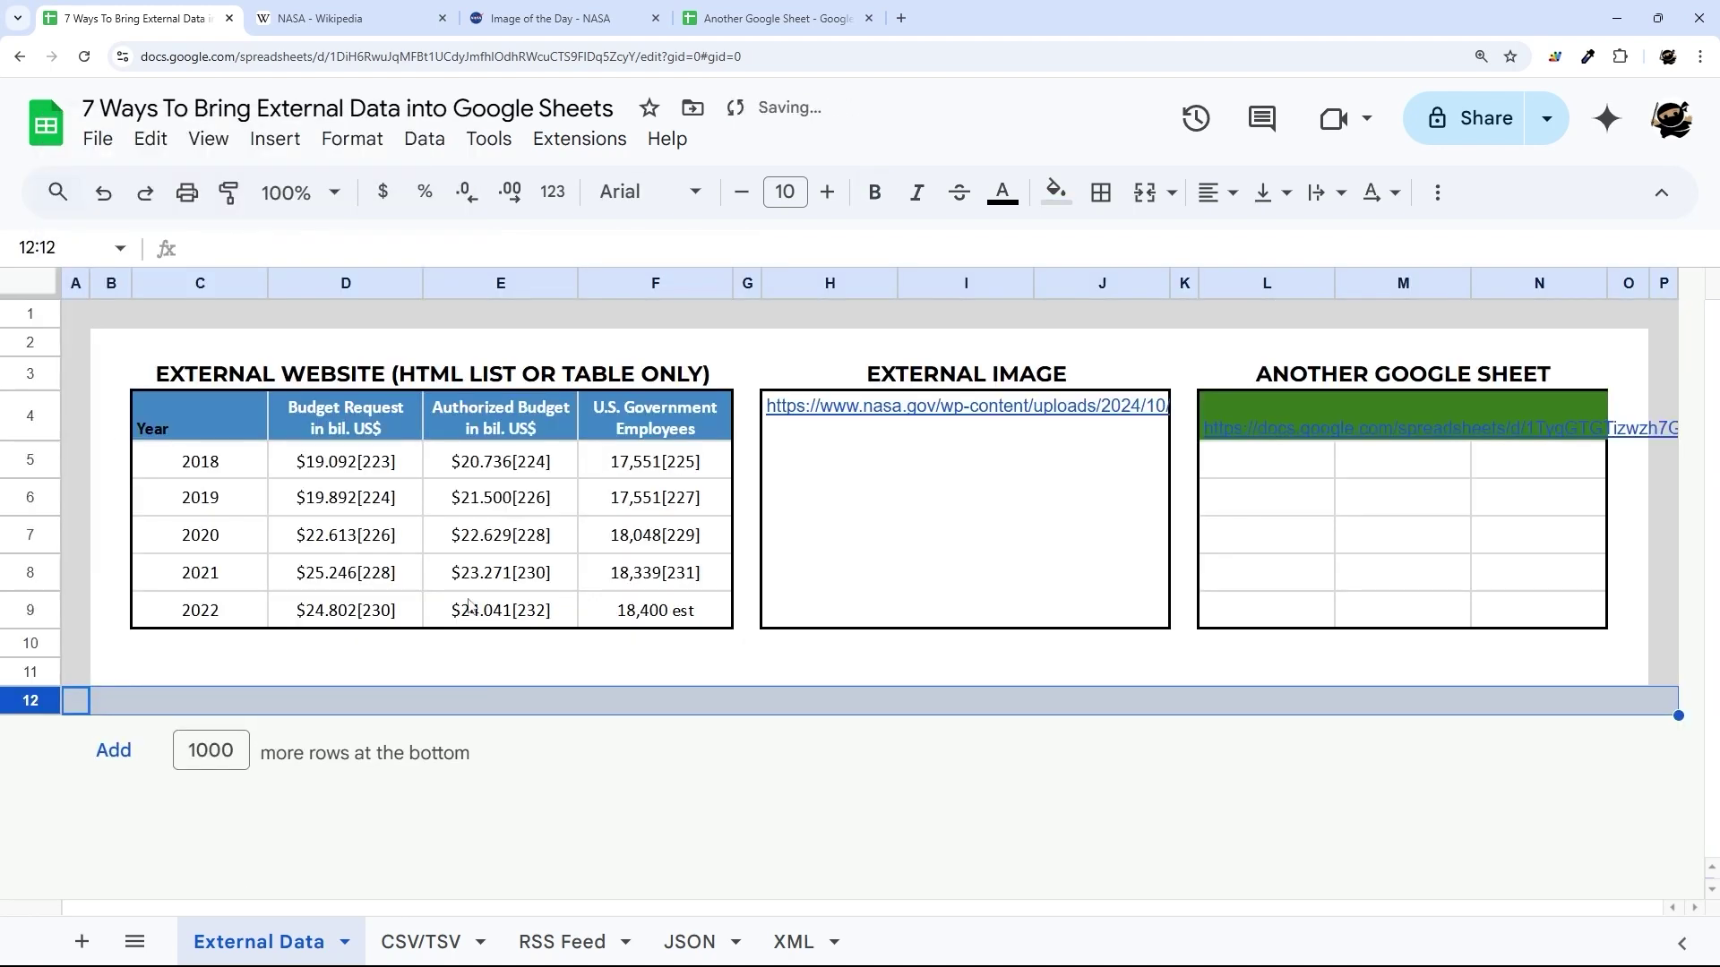
# Step: Make the C4 header text white and vertically centred
pyautogui.click(170, 417)
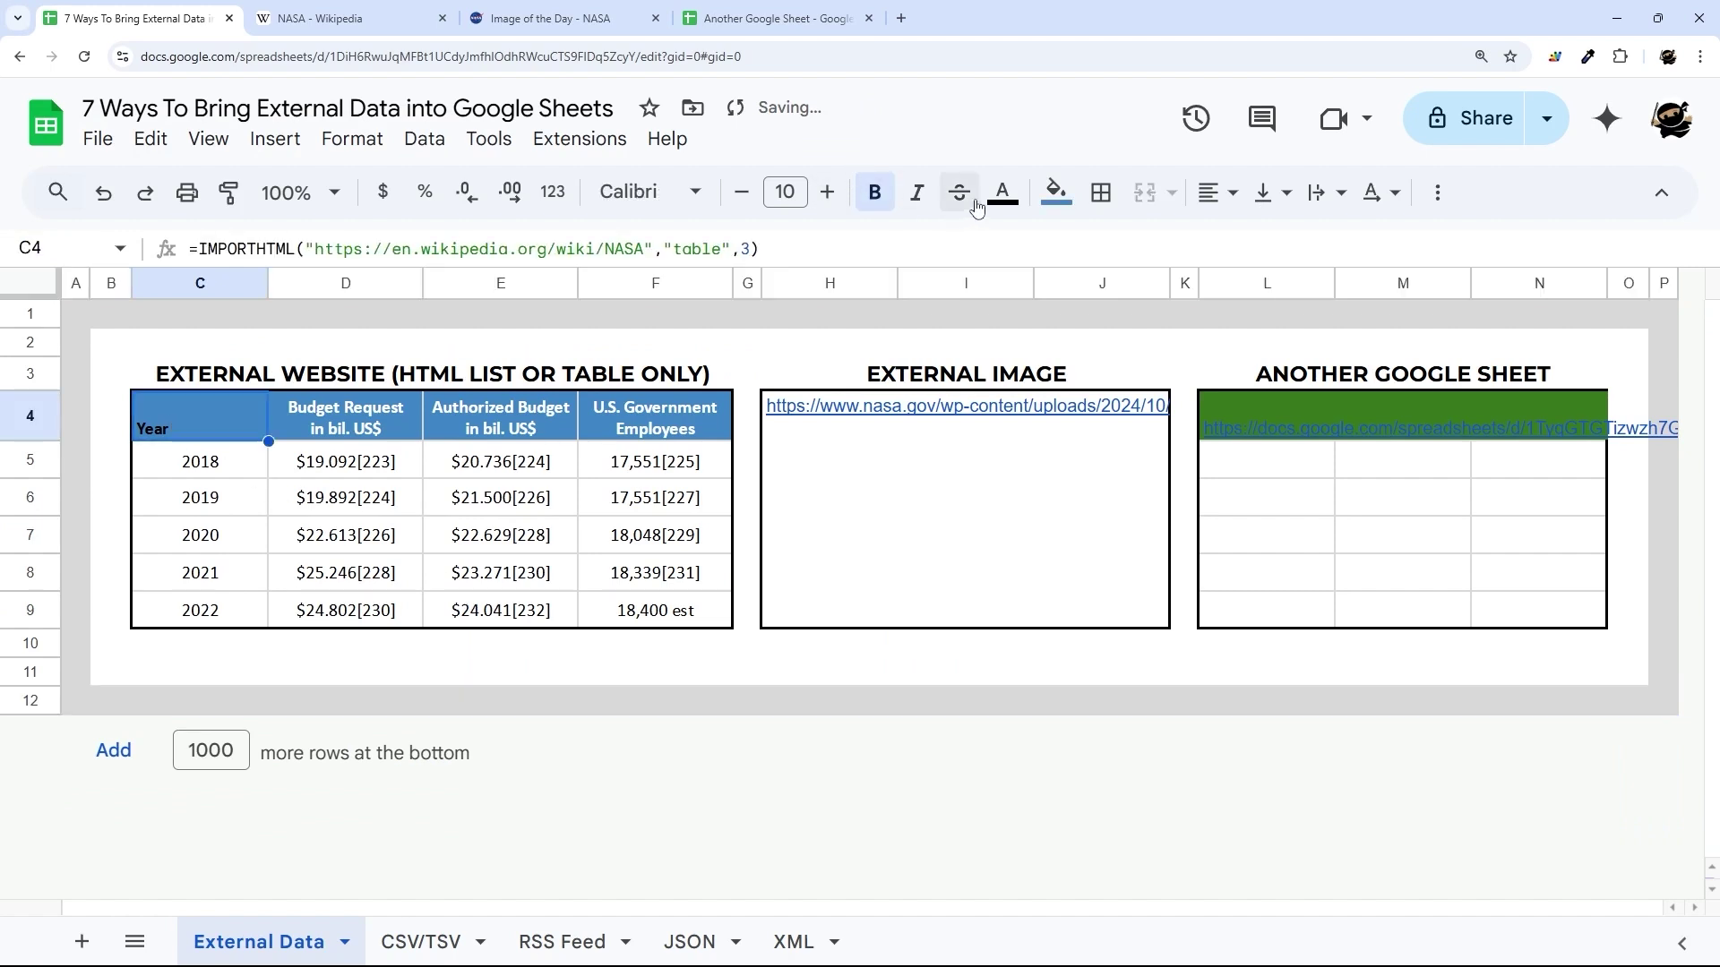
pyautogui.click(1002, 192)
pyautogui.click(1240, 284)
pyautogui.click(1209, 192)
pyautogui.click(1263, 192)
pyautogui.click(1322, 250)
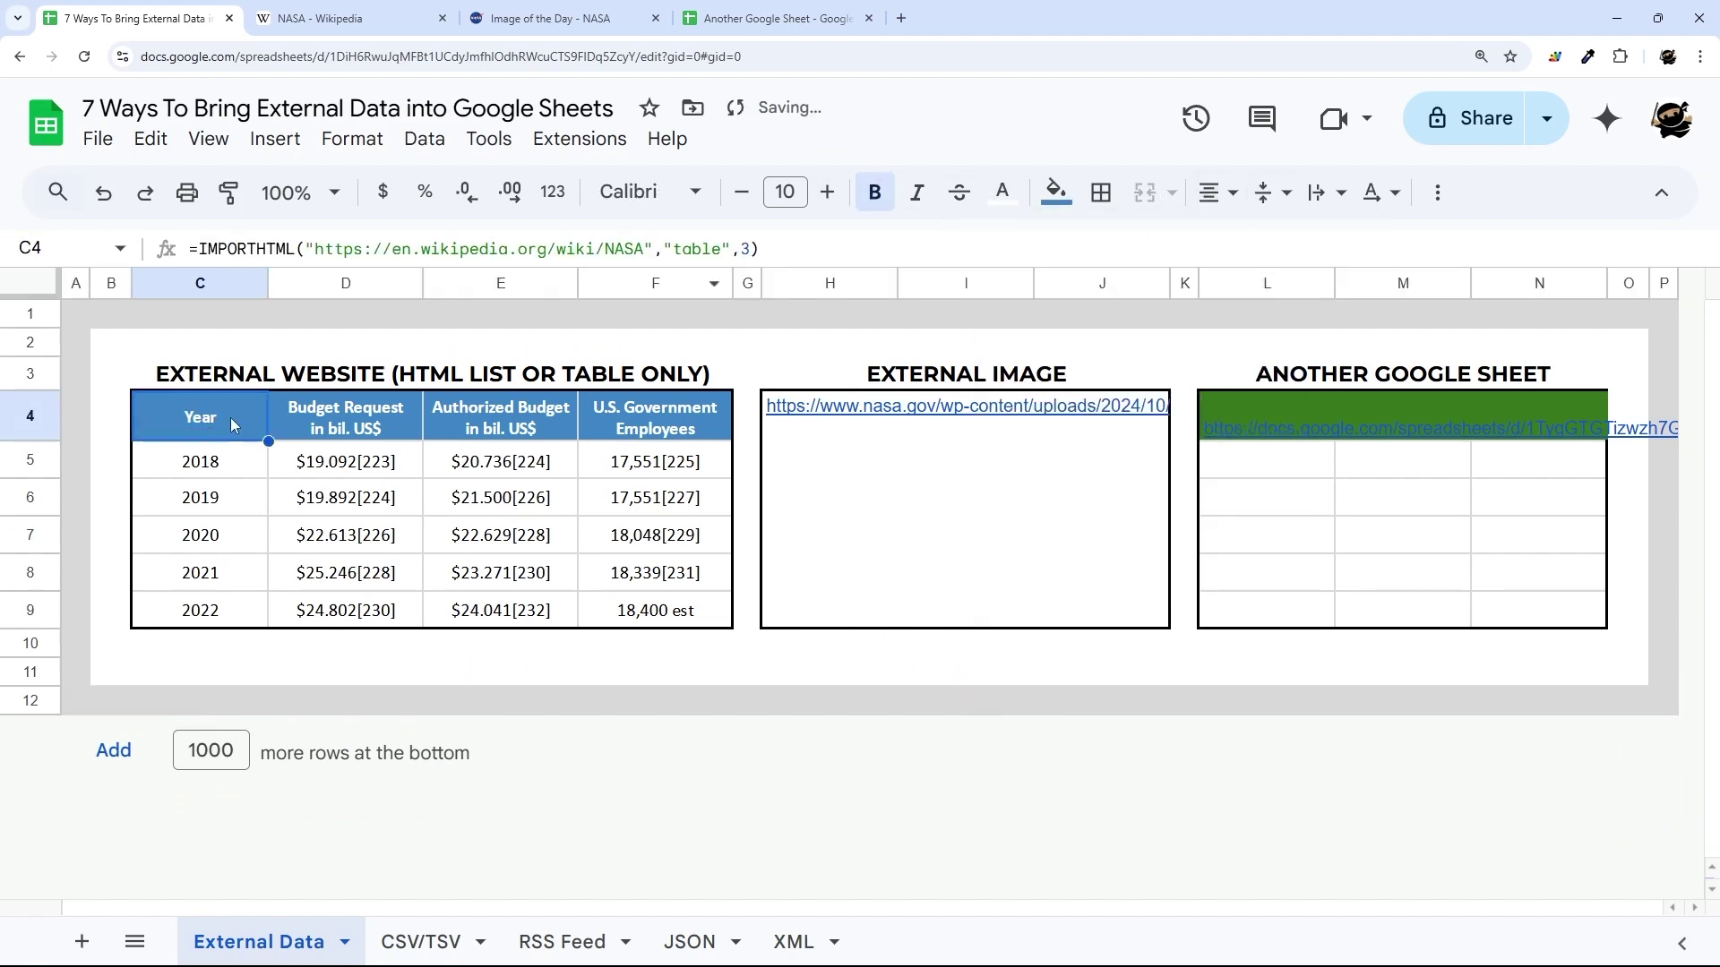
pyautogui.keyDown('shift'); pyautogui.click(663, 623); pyautogui.keyUp('shift')
pyautogui.click(237, 438)
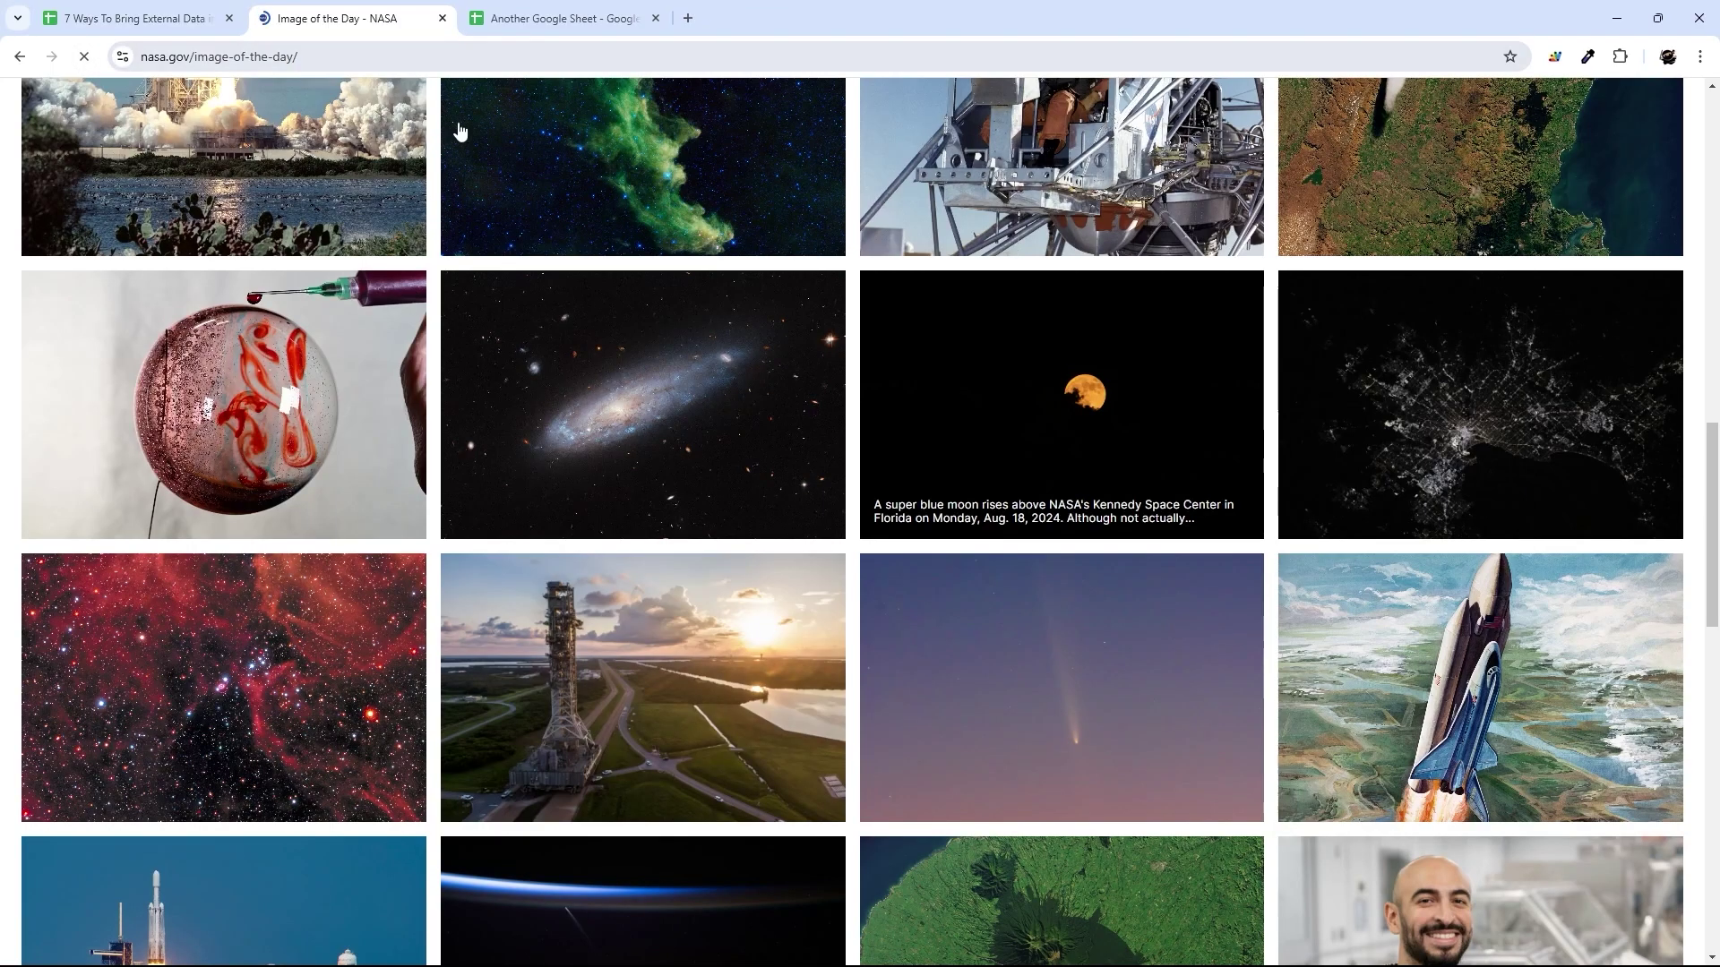
# Step: Open the red nebula image from Image of the Day in its own tab
pyautogui.scroll(-4, 587, 464)
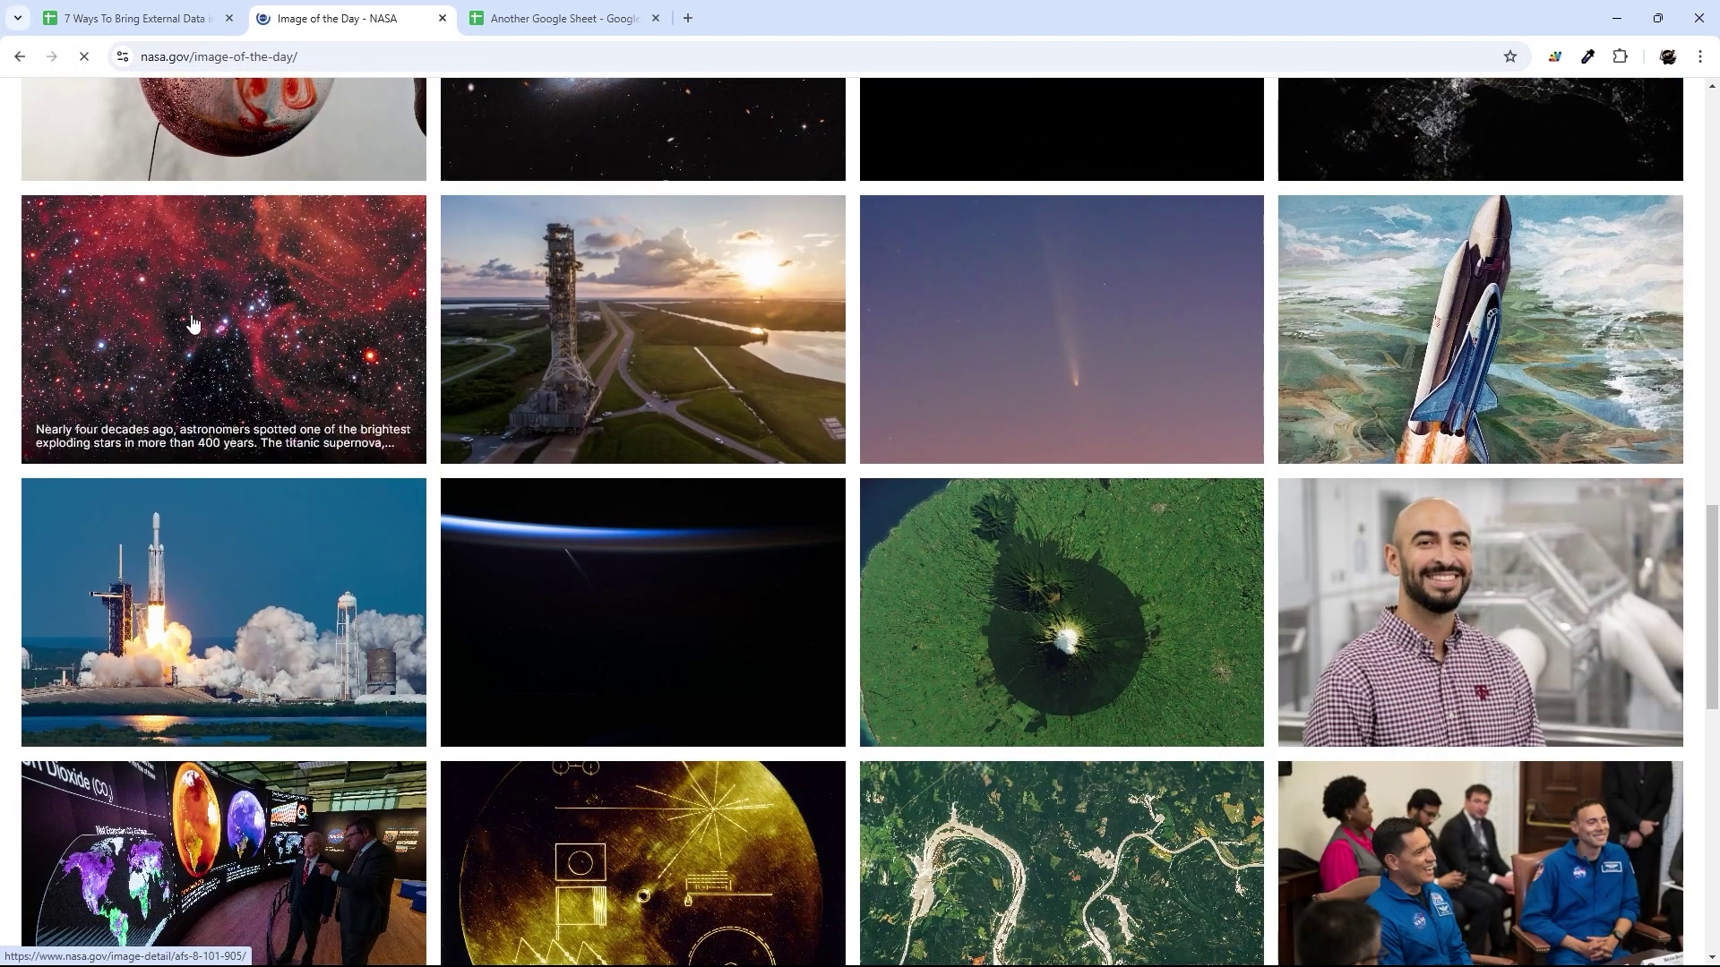
pyautogui.rightClick(190, 314)
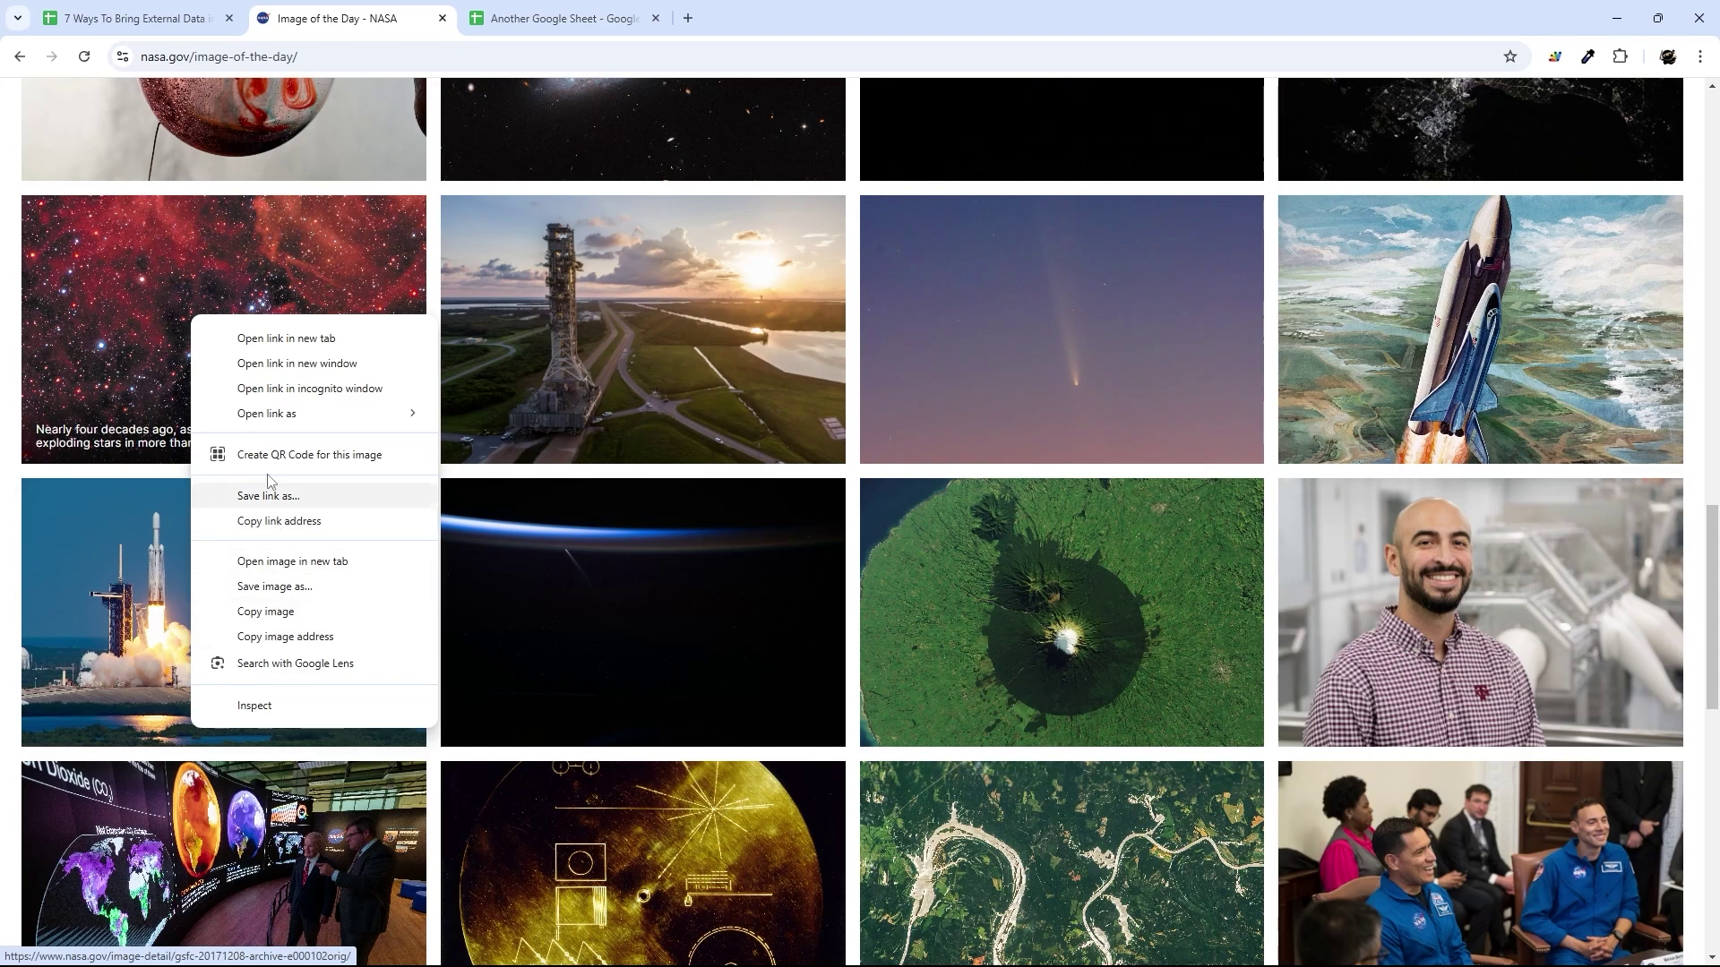
pyautogui.click(271, 561)
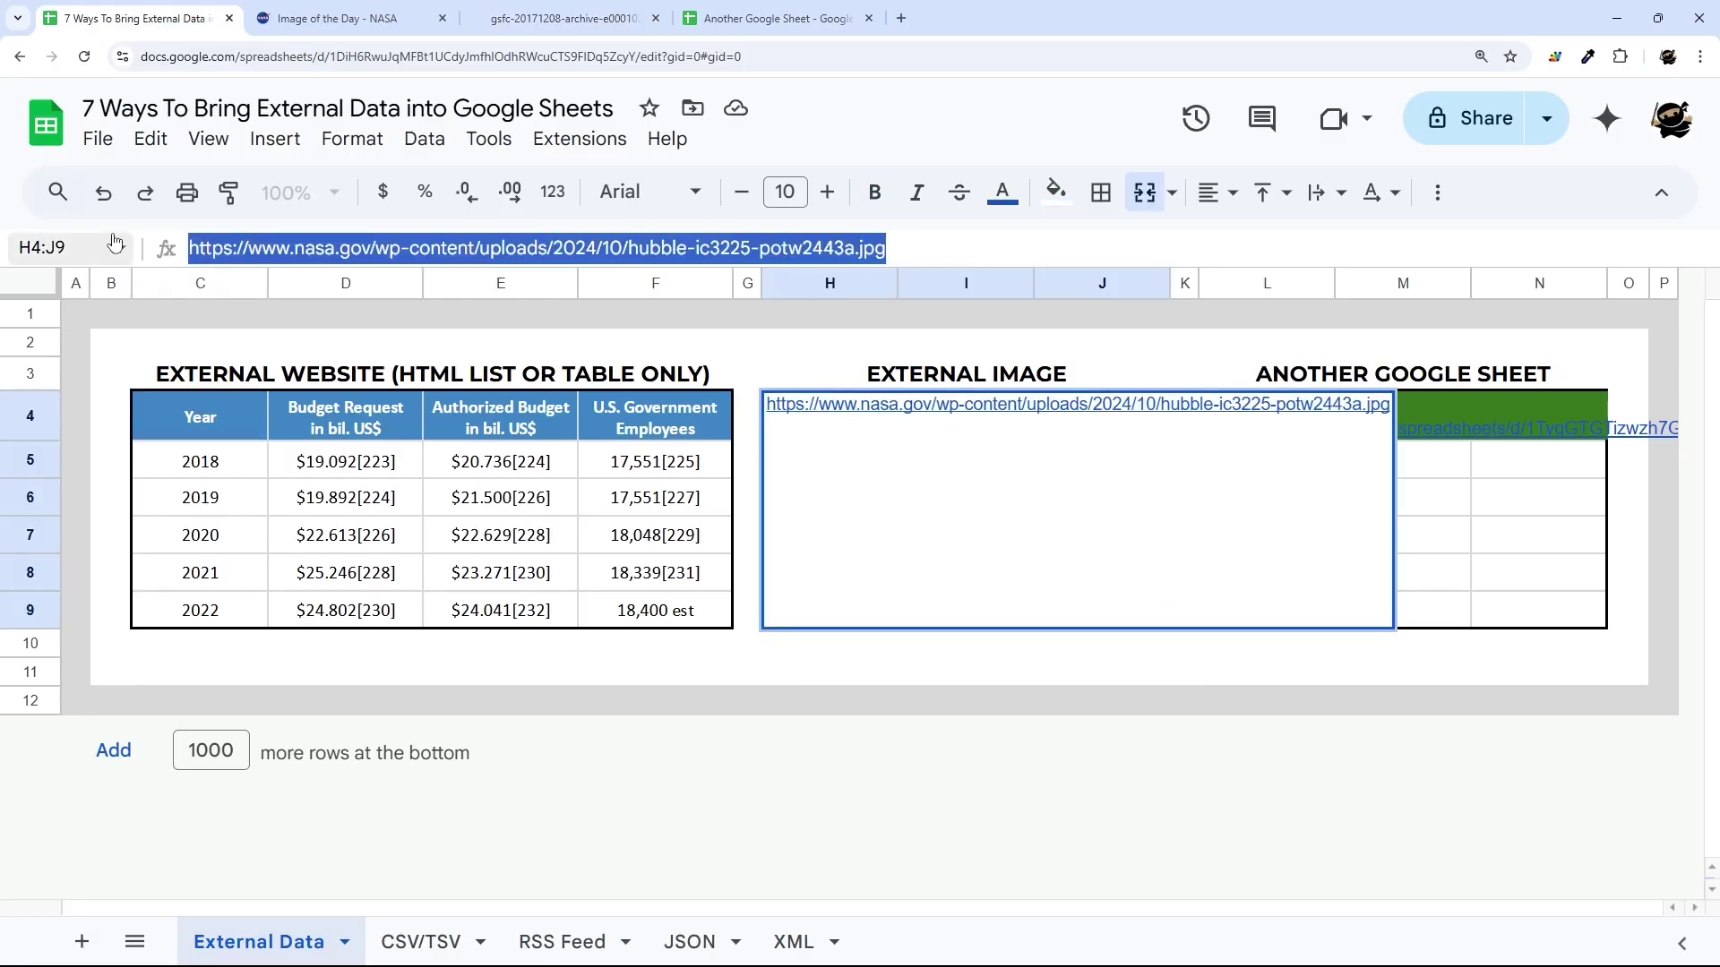
# Step: Enter =IMAGE("...") with the pasted gsfc-20171208-archive-e000102orig.png URL in H4:J9
pyautogui.write('=IMAGE("')
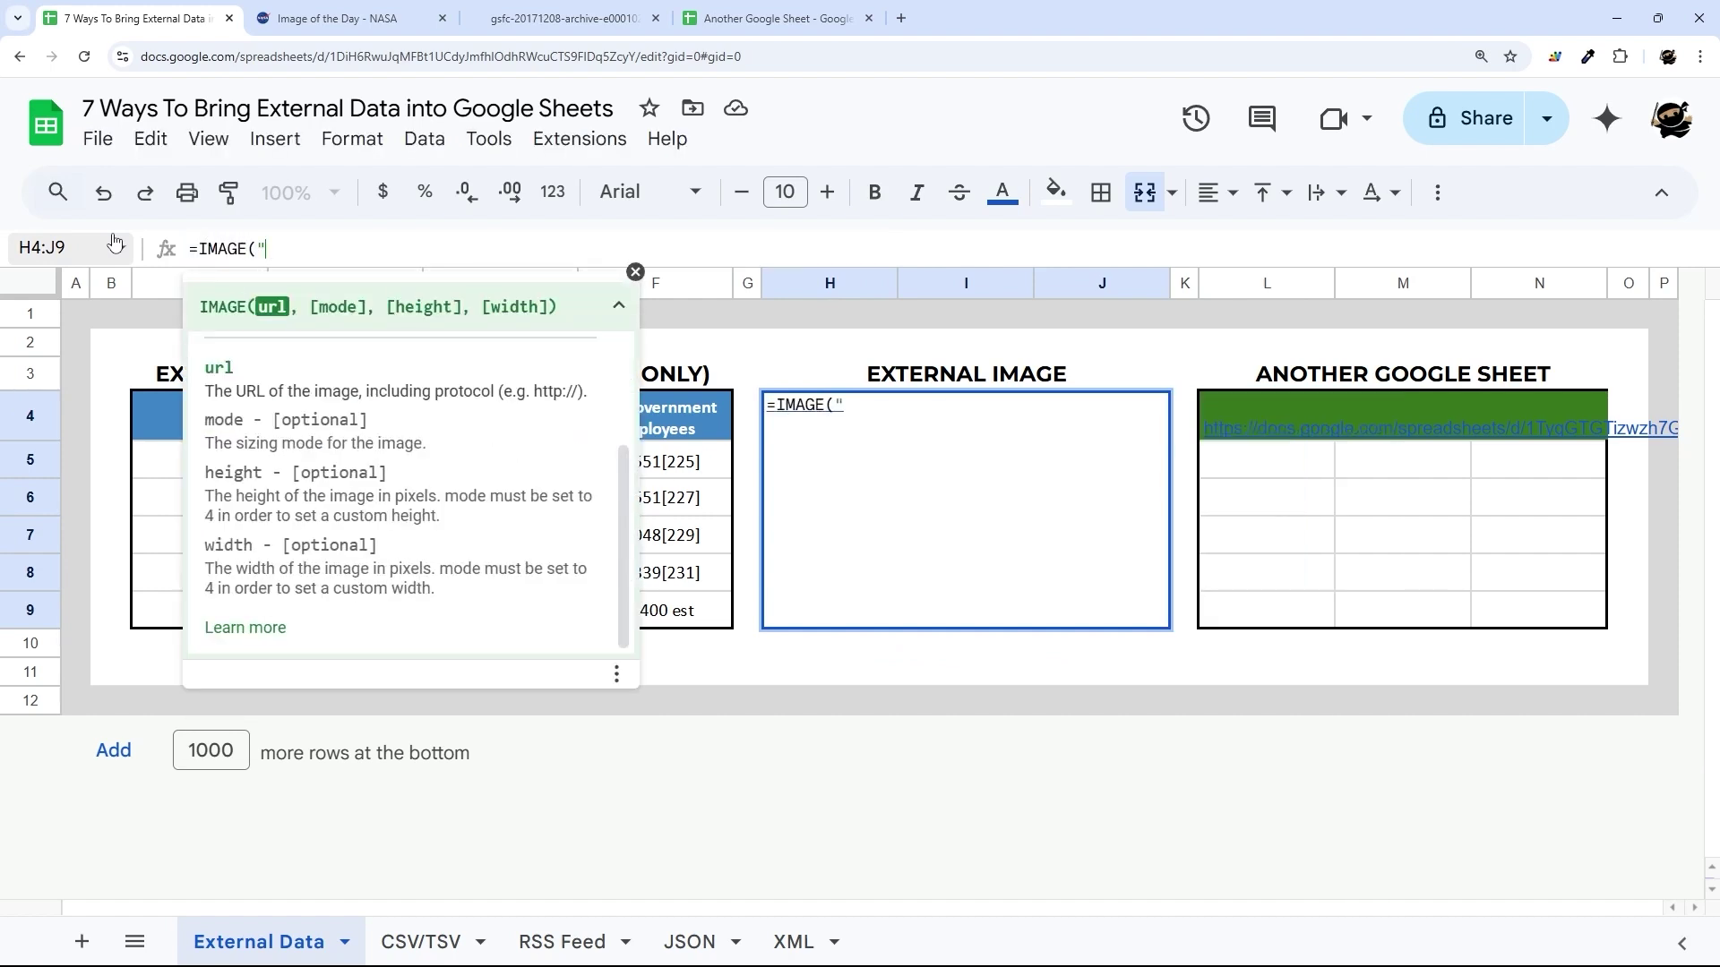
pyautogui.write('https://www.nasa.gov/wp-content/uploads/2024/10/gsfc-20171208-archive-e000102orig.png')
pyautogui.write('")')
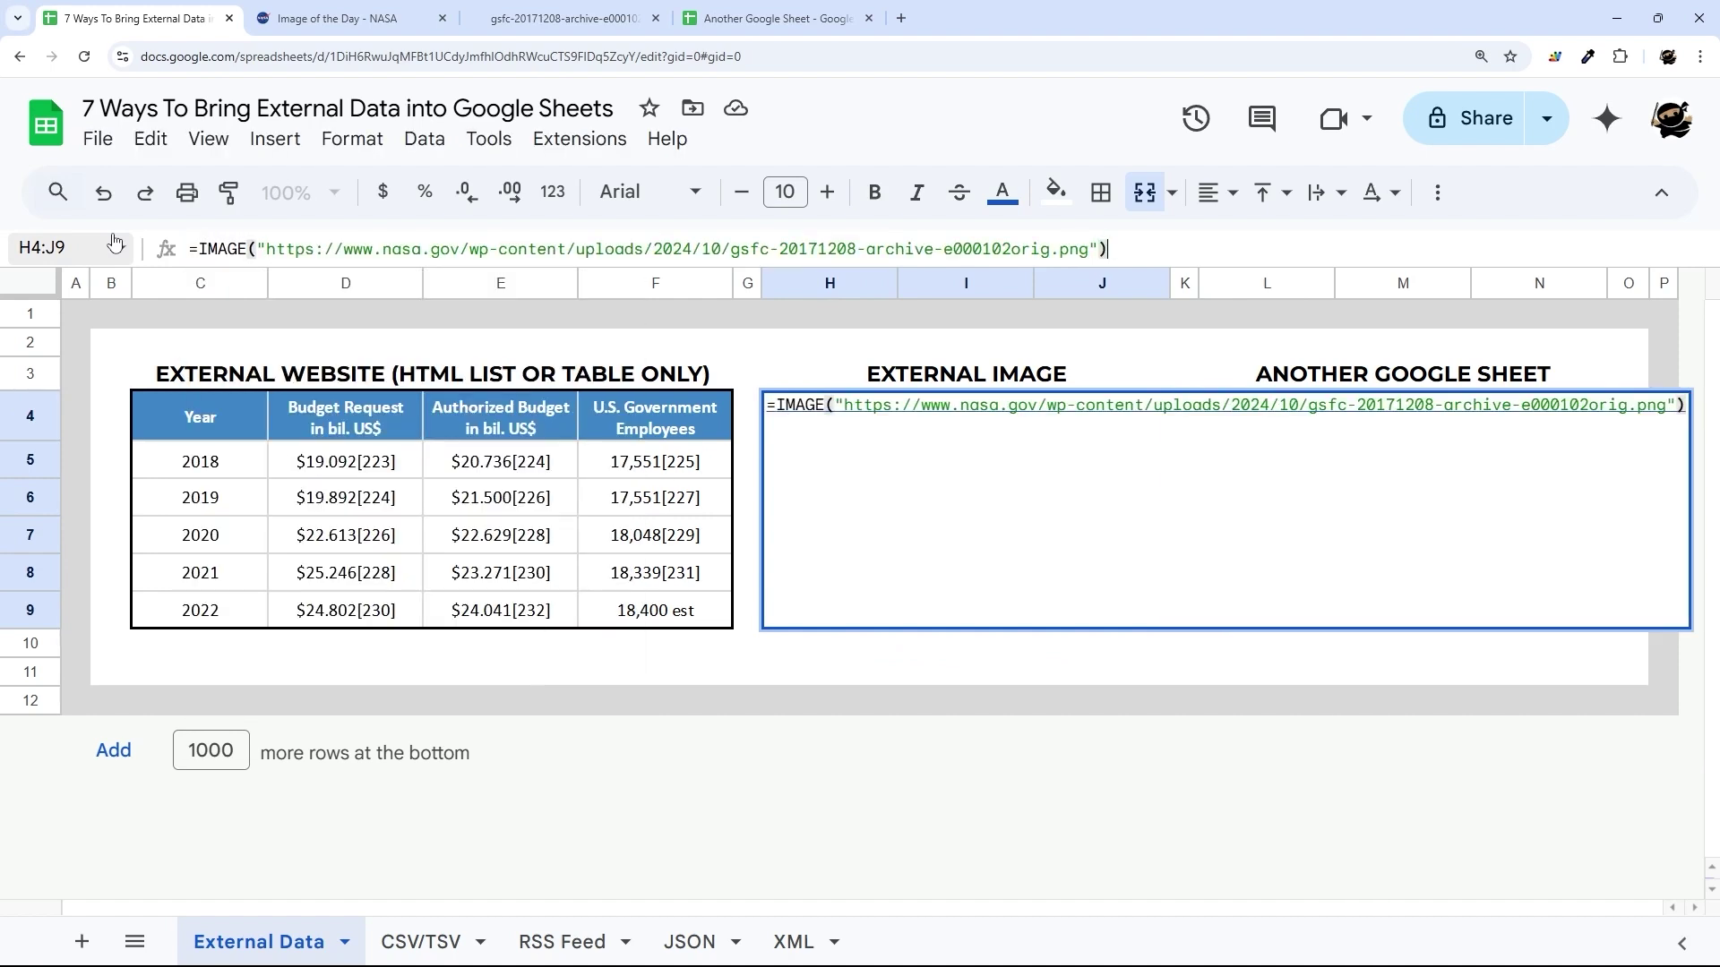
pyautogui.press('Return')
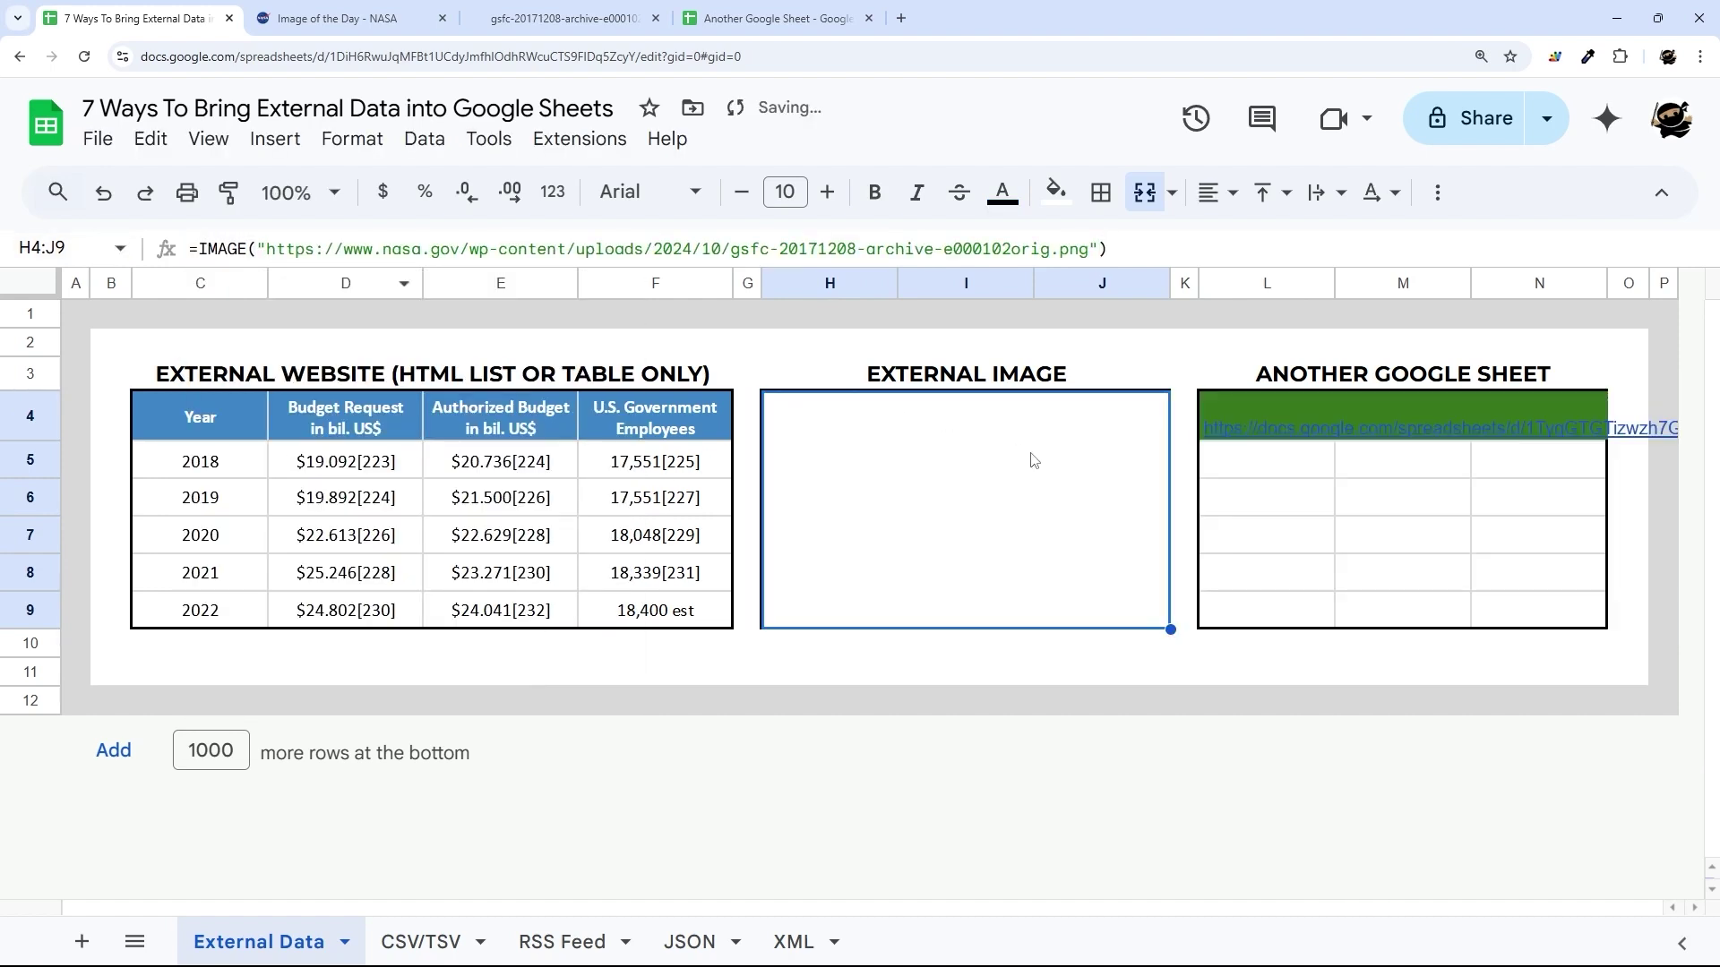
# Step: Close the nebula image tab and the Image of the Day tab
pyautogui.click(656, 18)
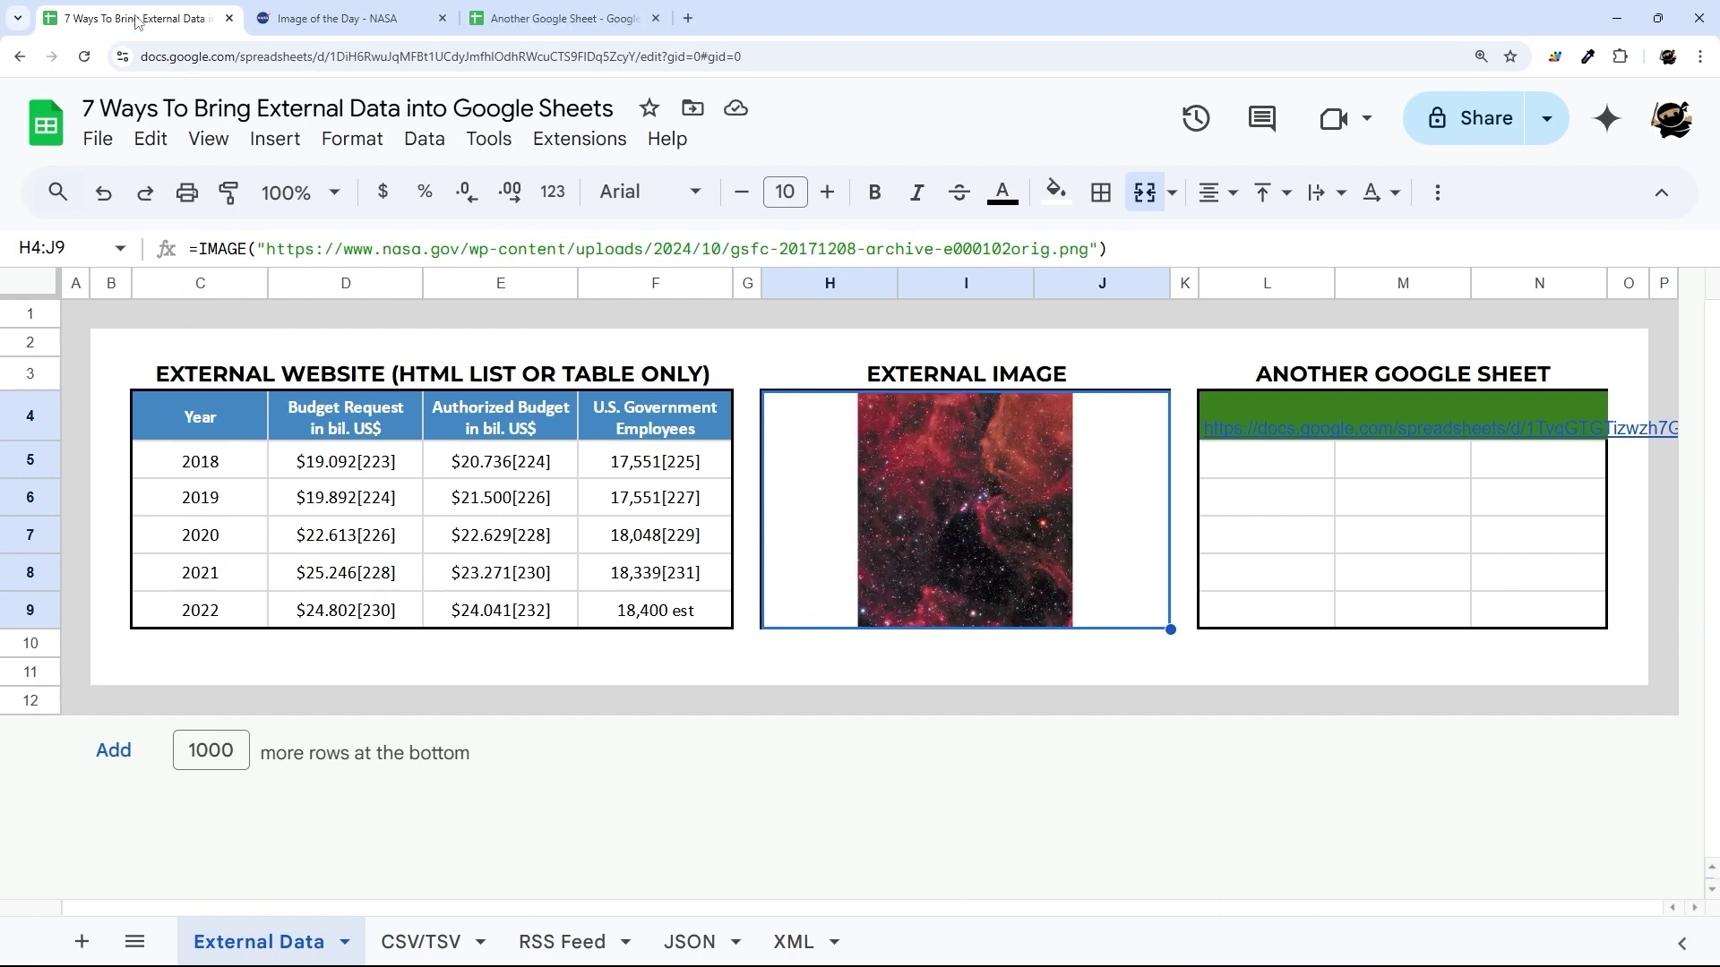
pyautogui.click(442, 18)
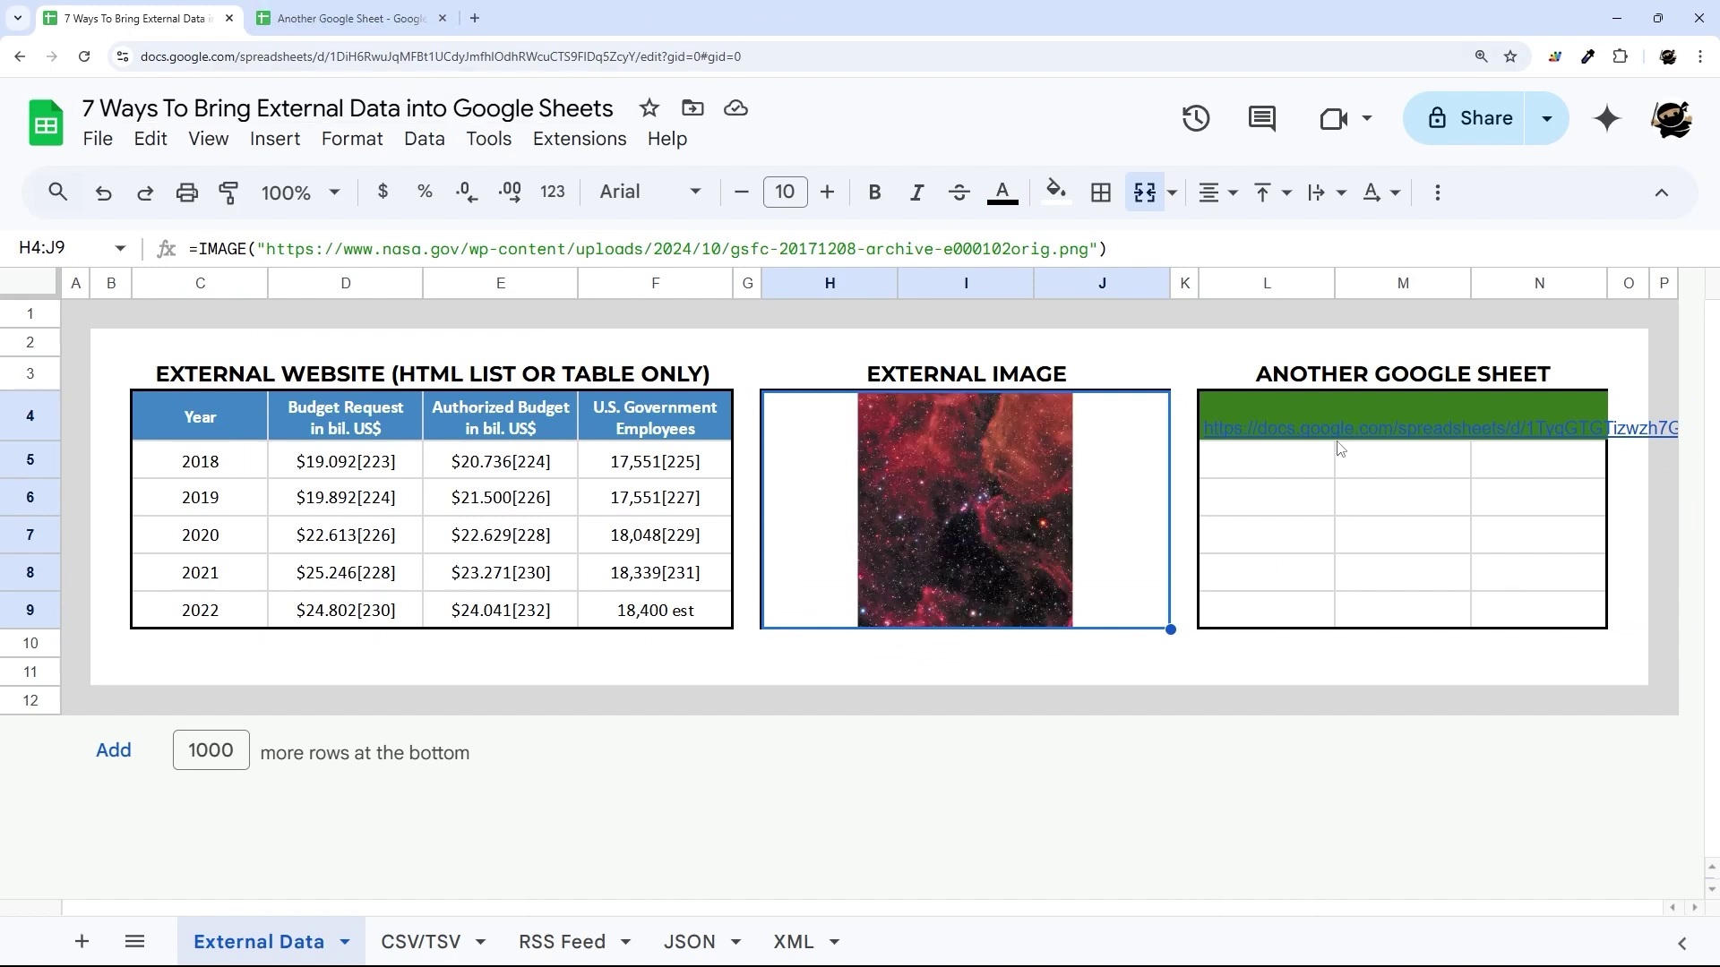
pyautogui.click(1321, 474)
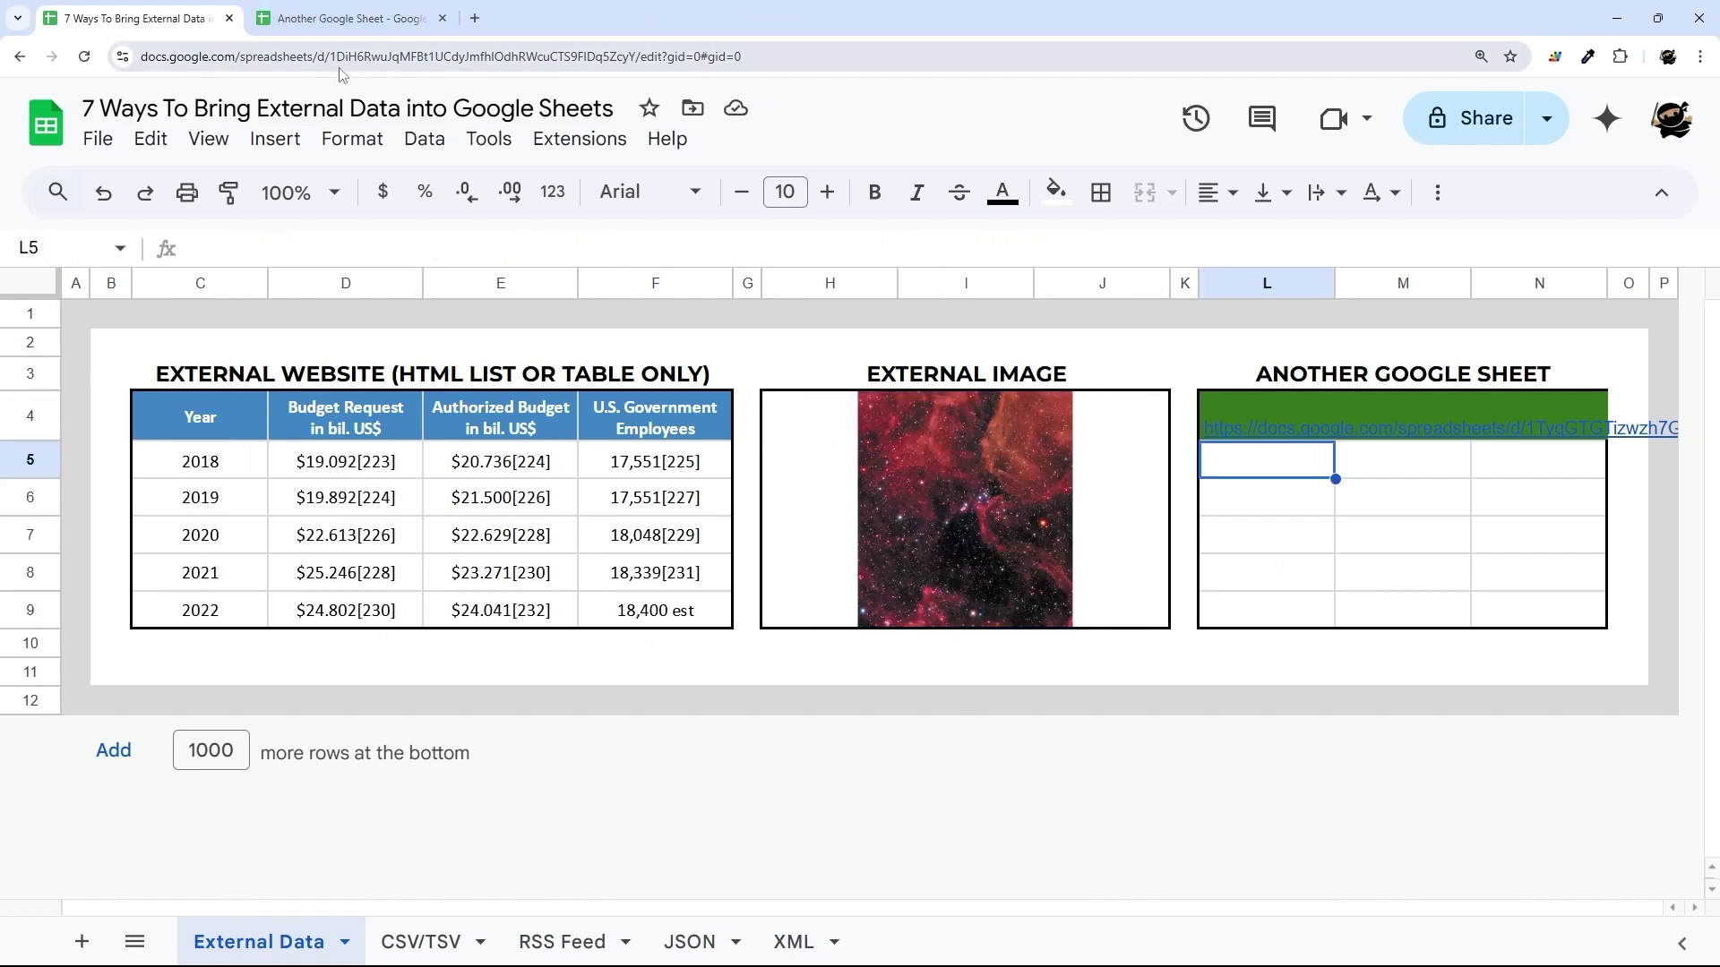
# Step: In Another Google Sheet, check the data range A1:C6 on the sheet named Data
pyautogui.click(356, 18)
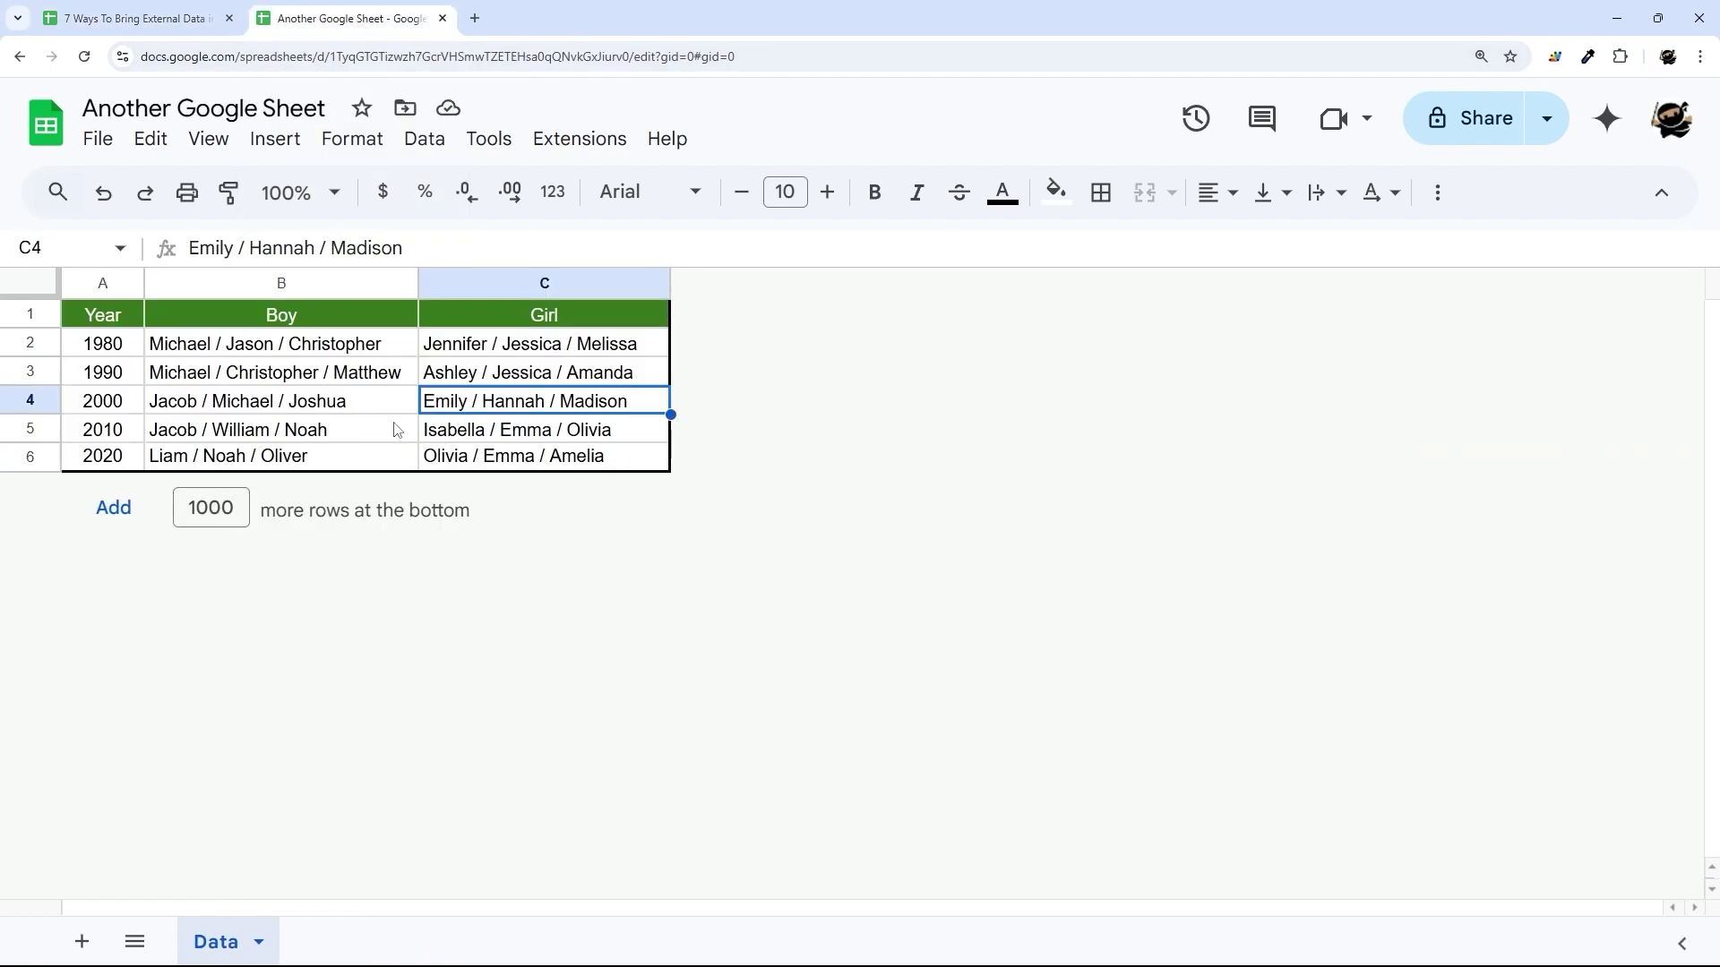
pyautogui.click(97, 323)
pyautogui.moveTo(240, 322); pyautogui.dragTo(537, 459)
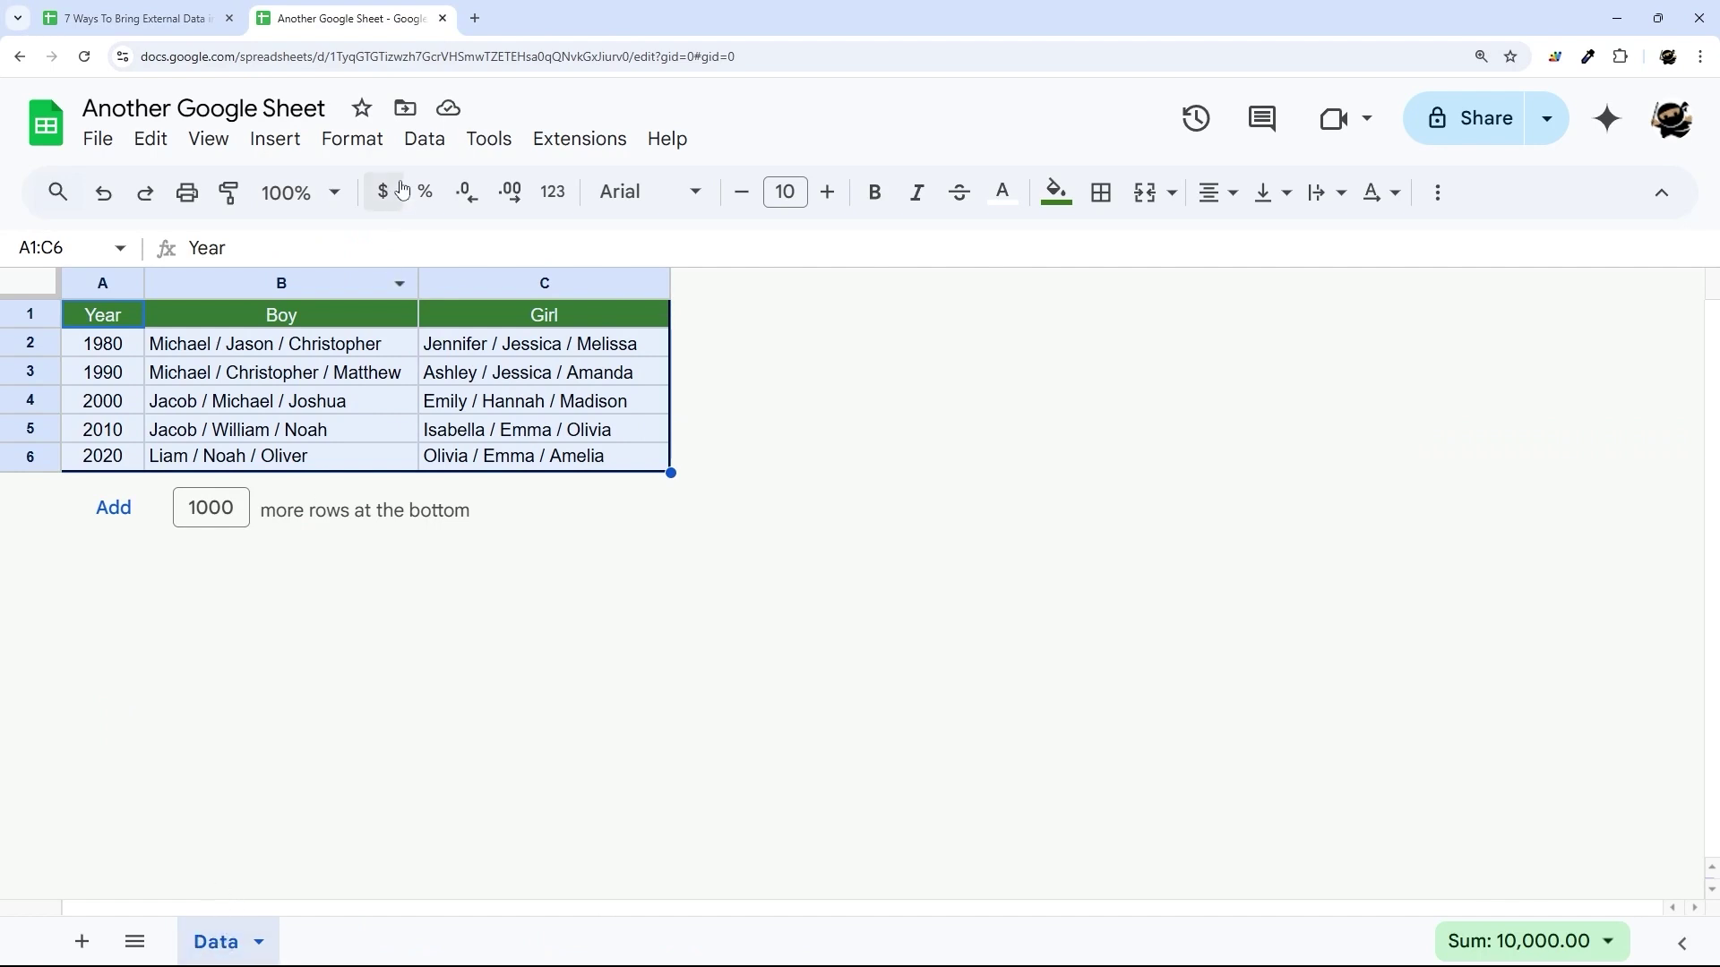
pyautogui.click(257, 942)
pyautogui.click(234, 607)
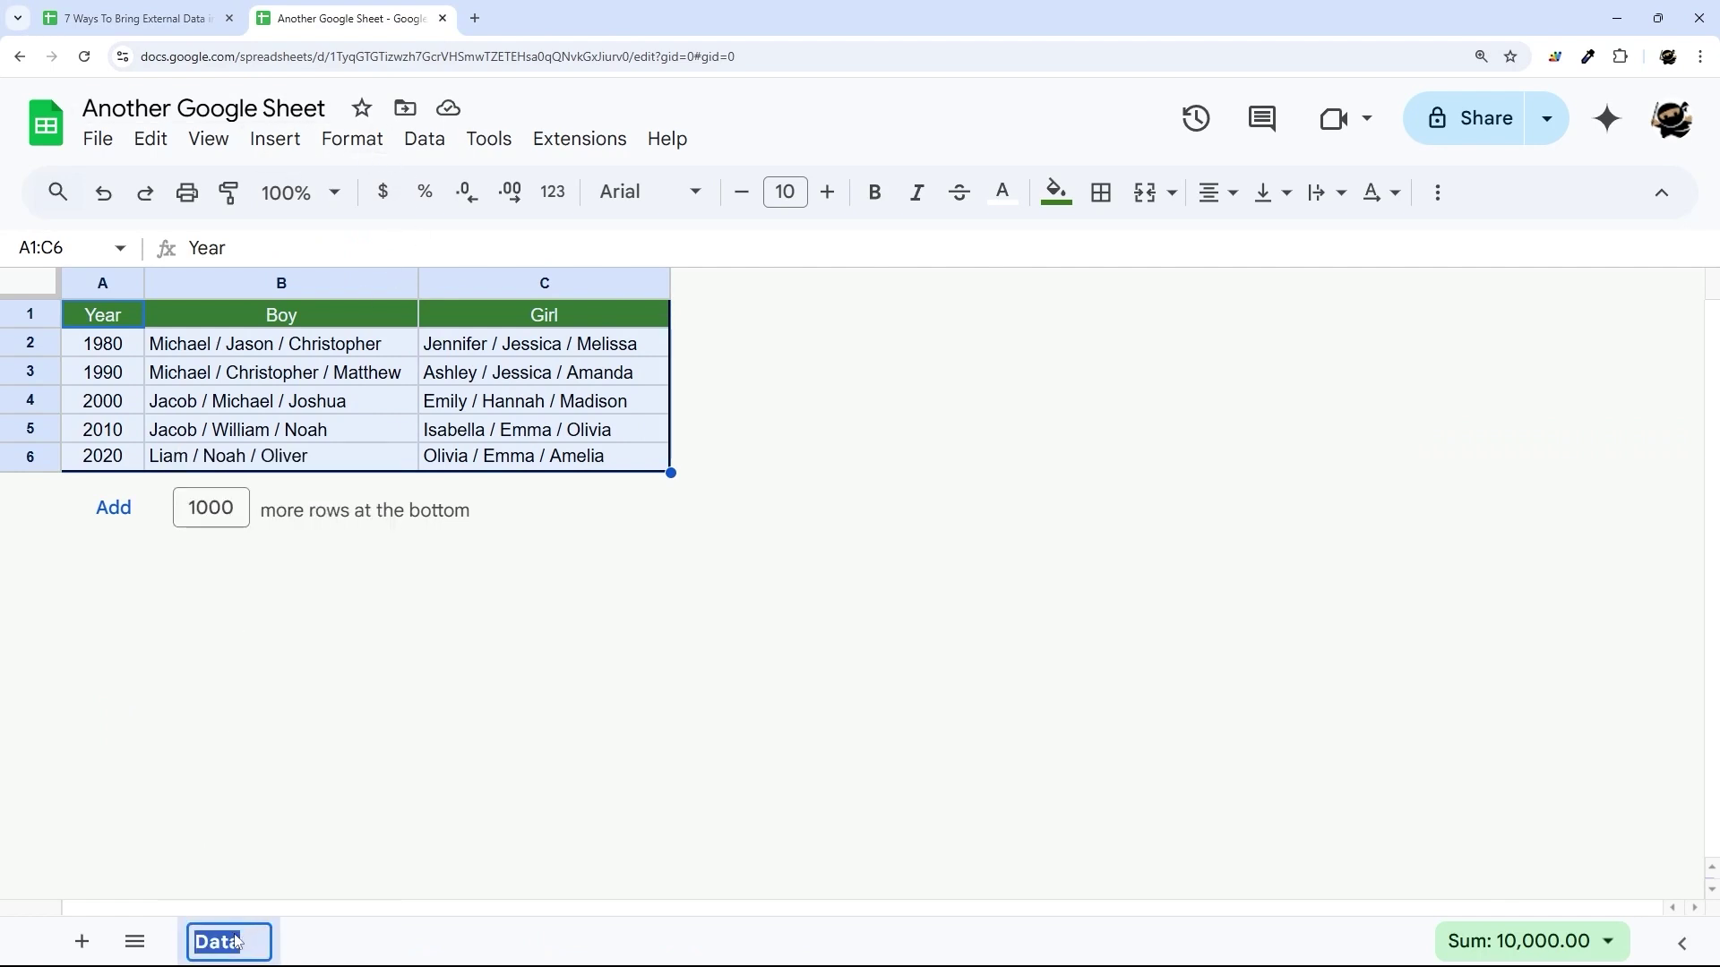
pyautogui.press('Return')
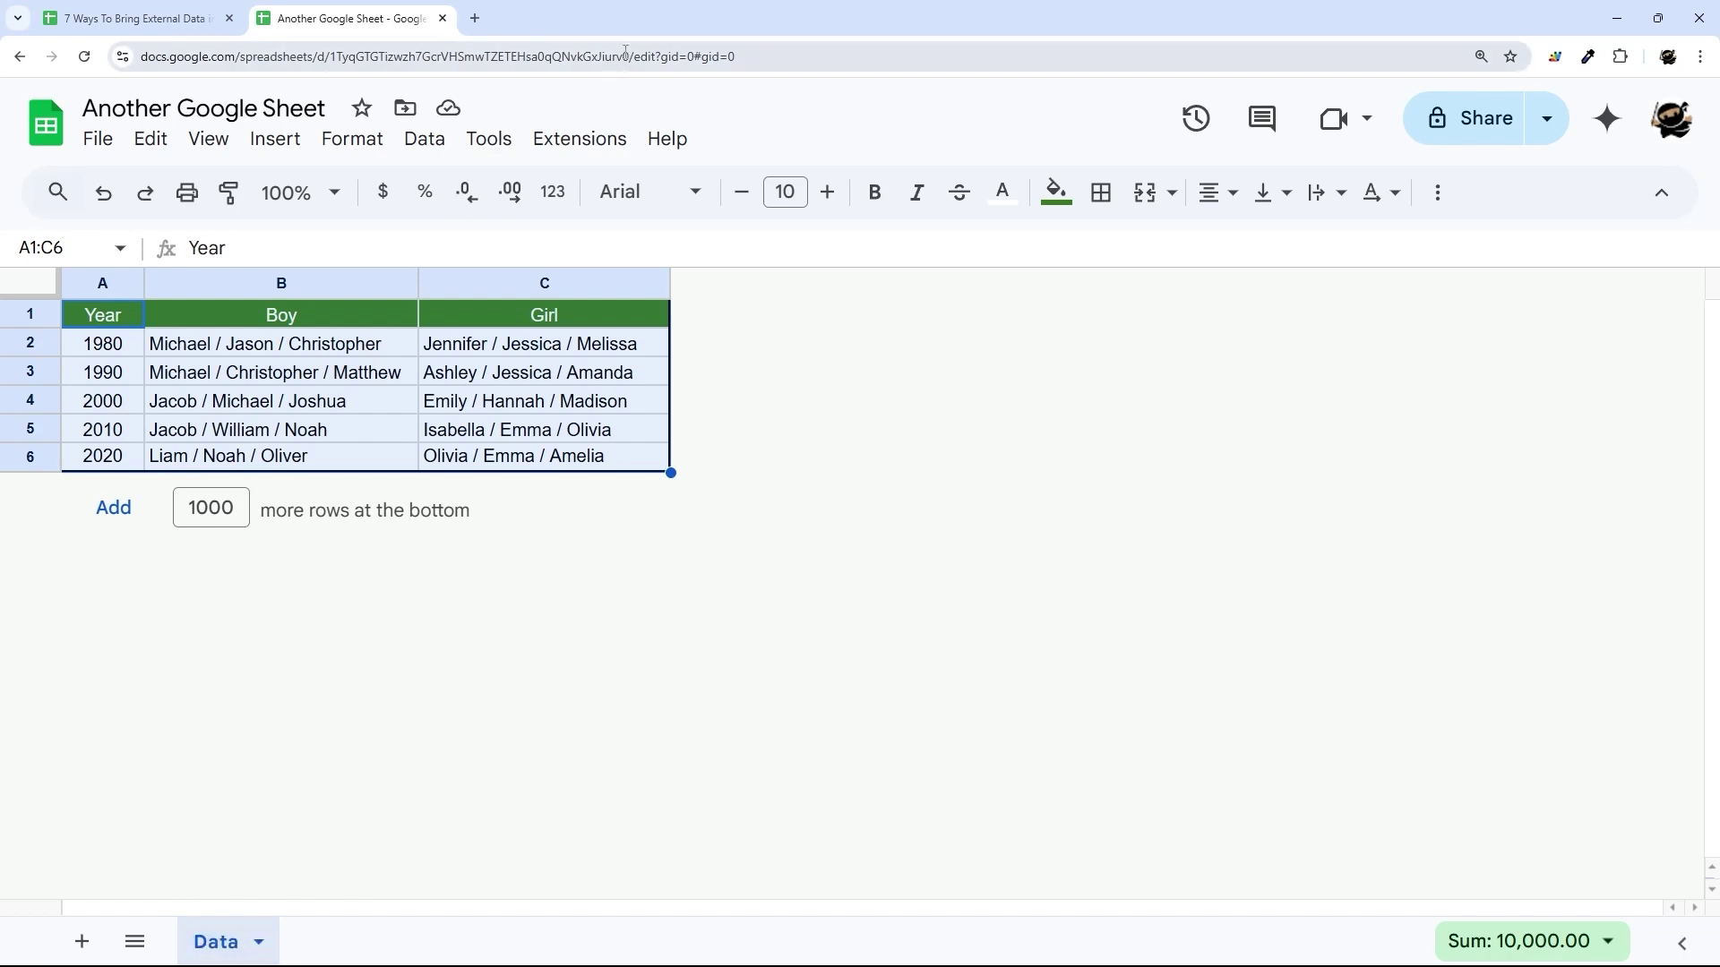
# Step: Select the spreadsheet's web address through its ID for copying
pyautogui.click(630, 55)
pyautogui.moveTo(630, 56); pyautogui.dragTo(331, 57)
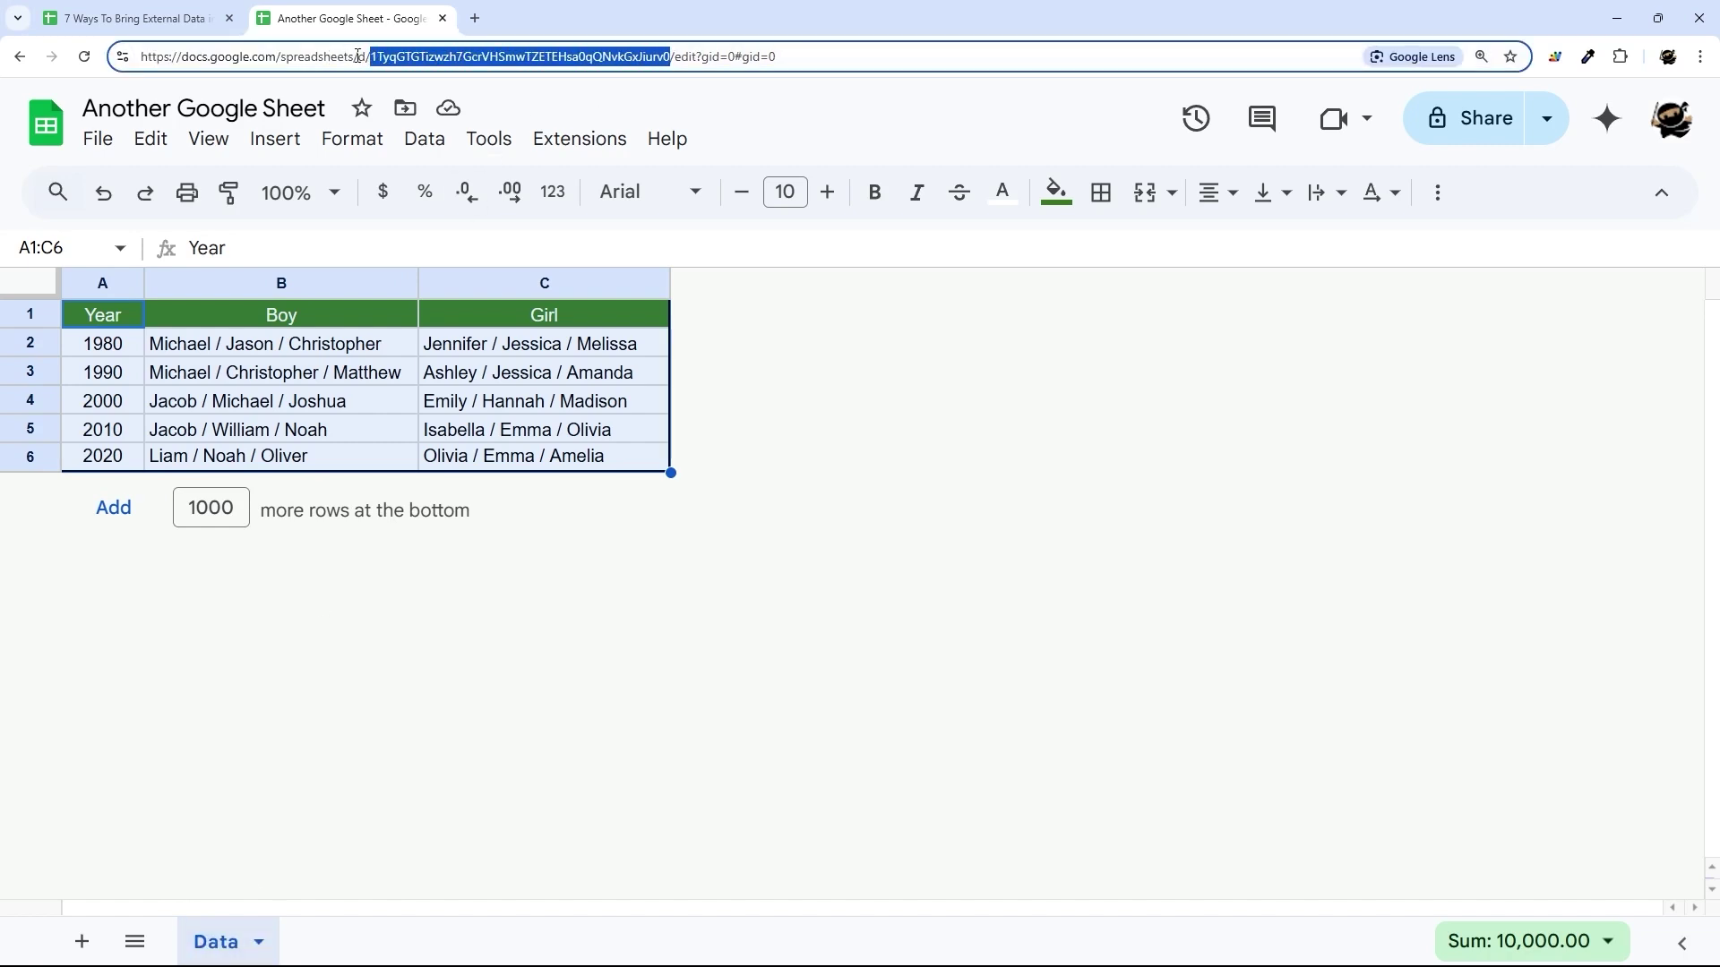
pyautogui.click(667, 58)
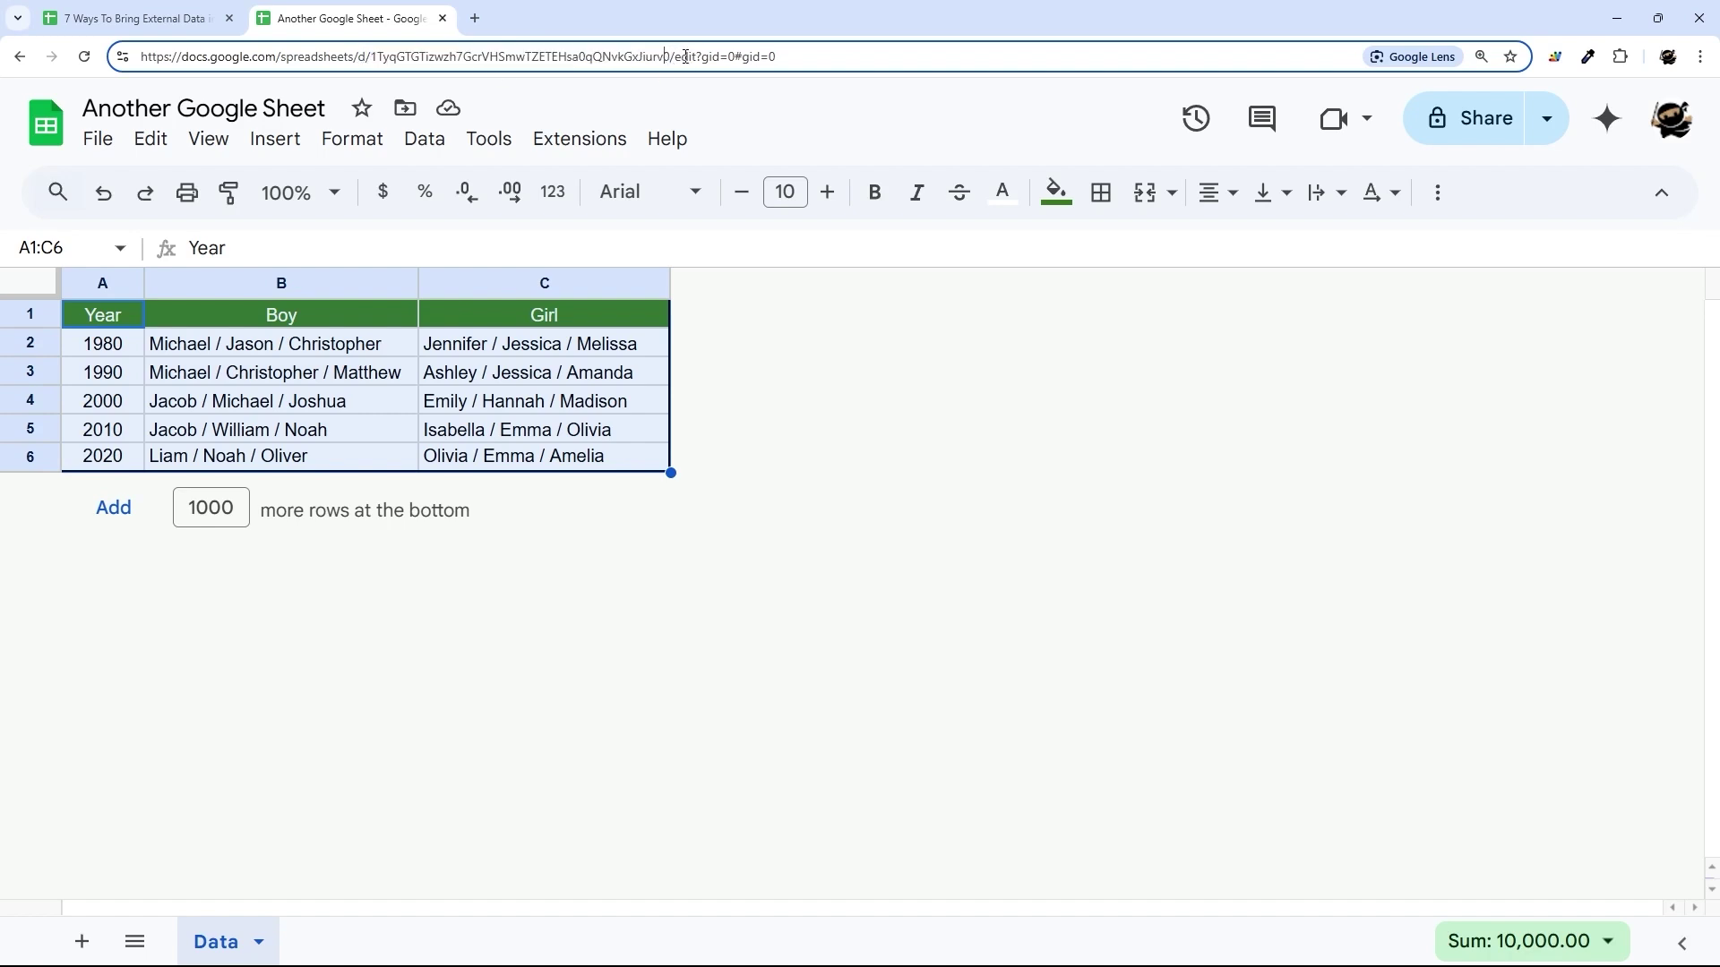
pyautogui.moveTo(669, 56); pyautogui.dragTo(141, 57)
pyautogui.hotkey('ctrl', 'c')
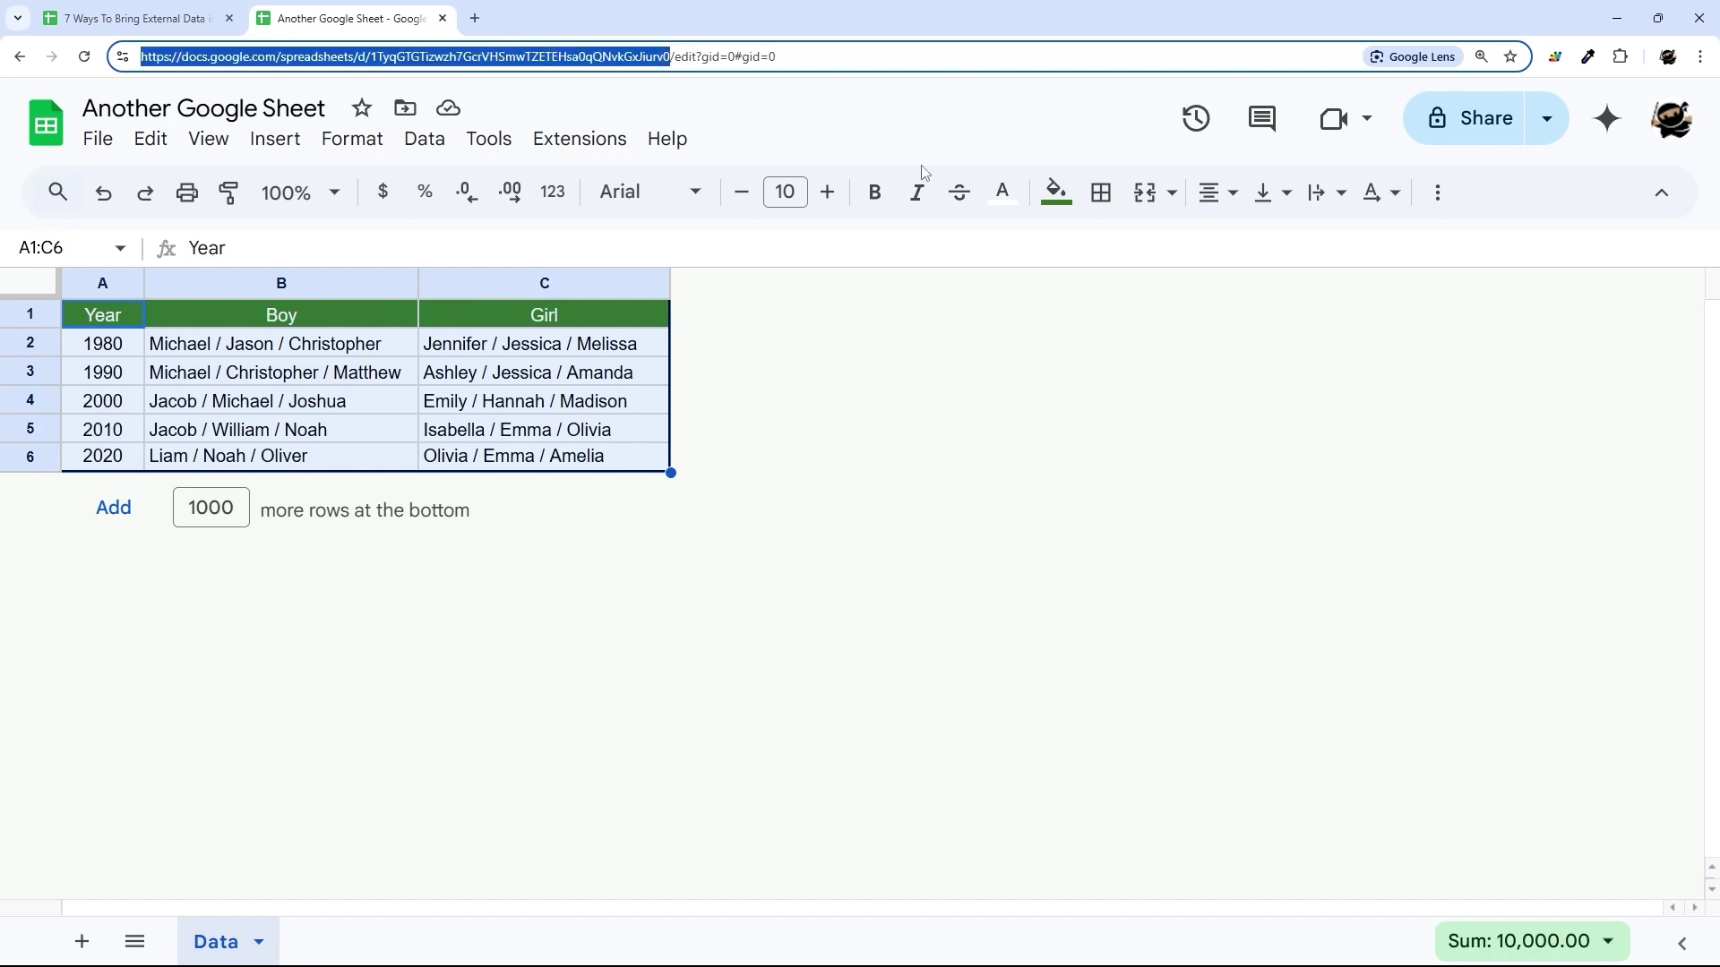
# Step: Clear the old link from cell L4 in the 7 Ways workbook
pyautogui.click(149, 19)
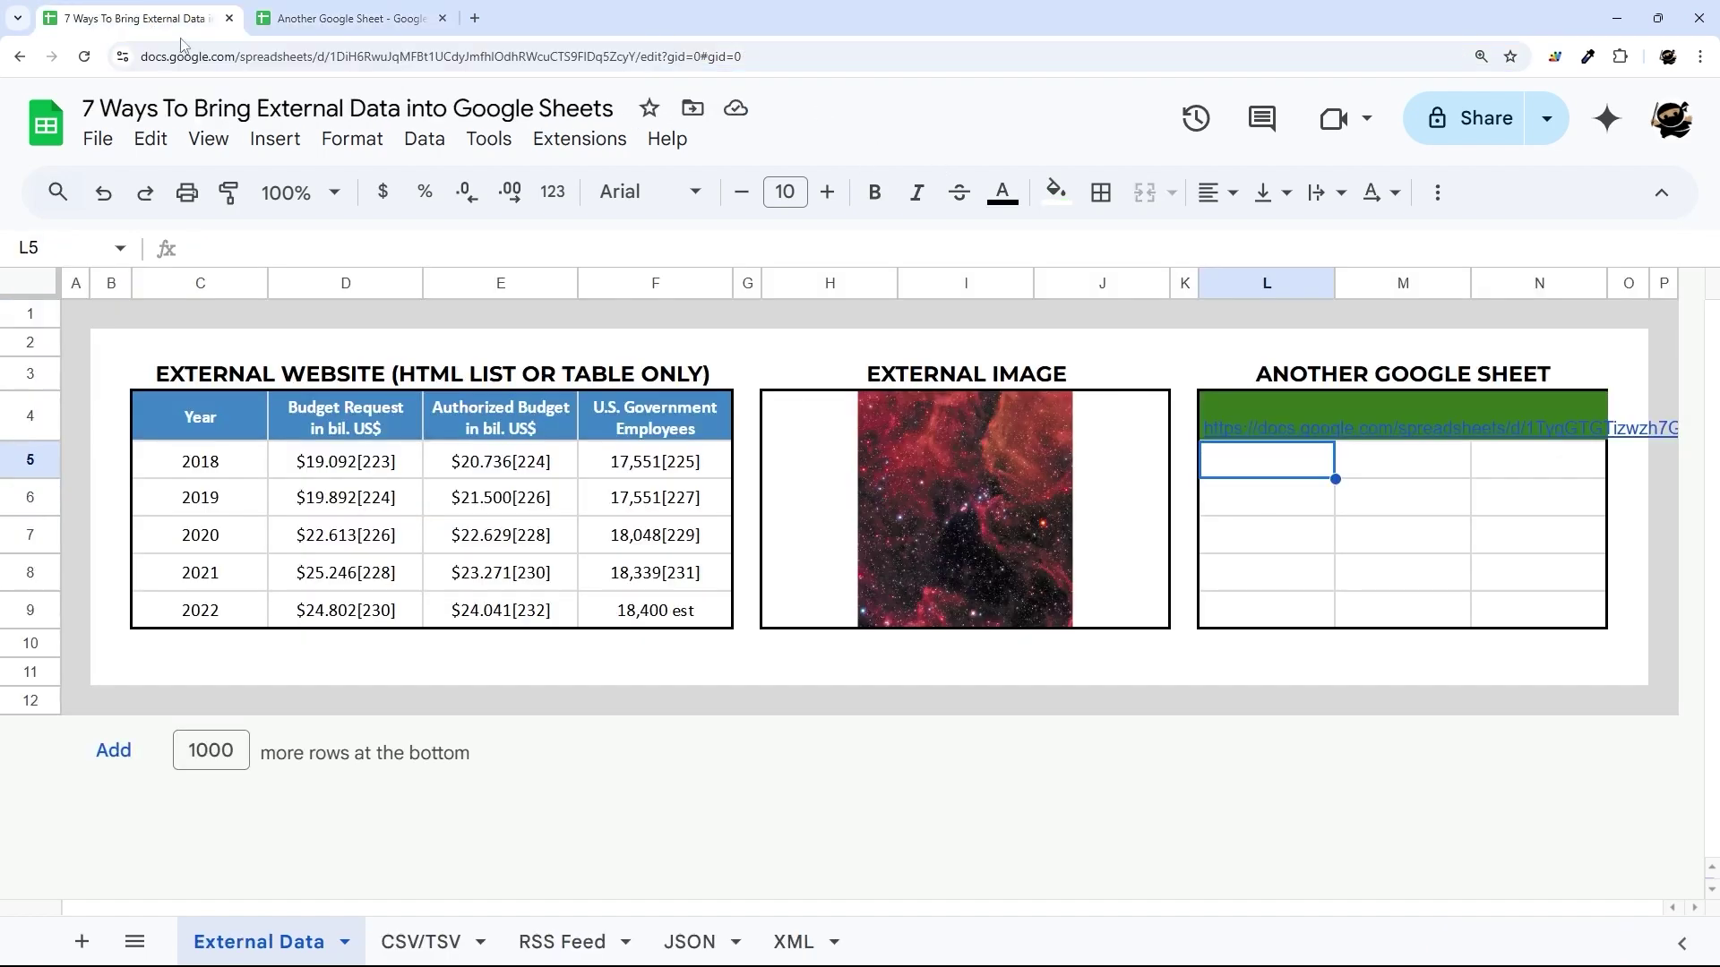
pyautogui.click(1276, 411)
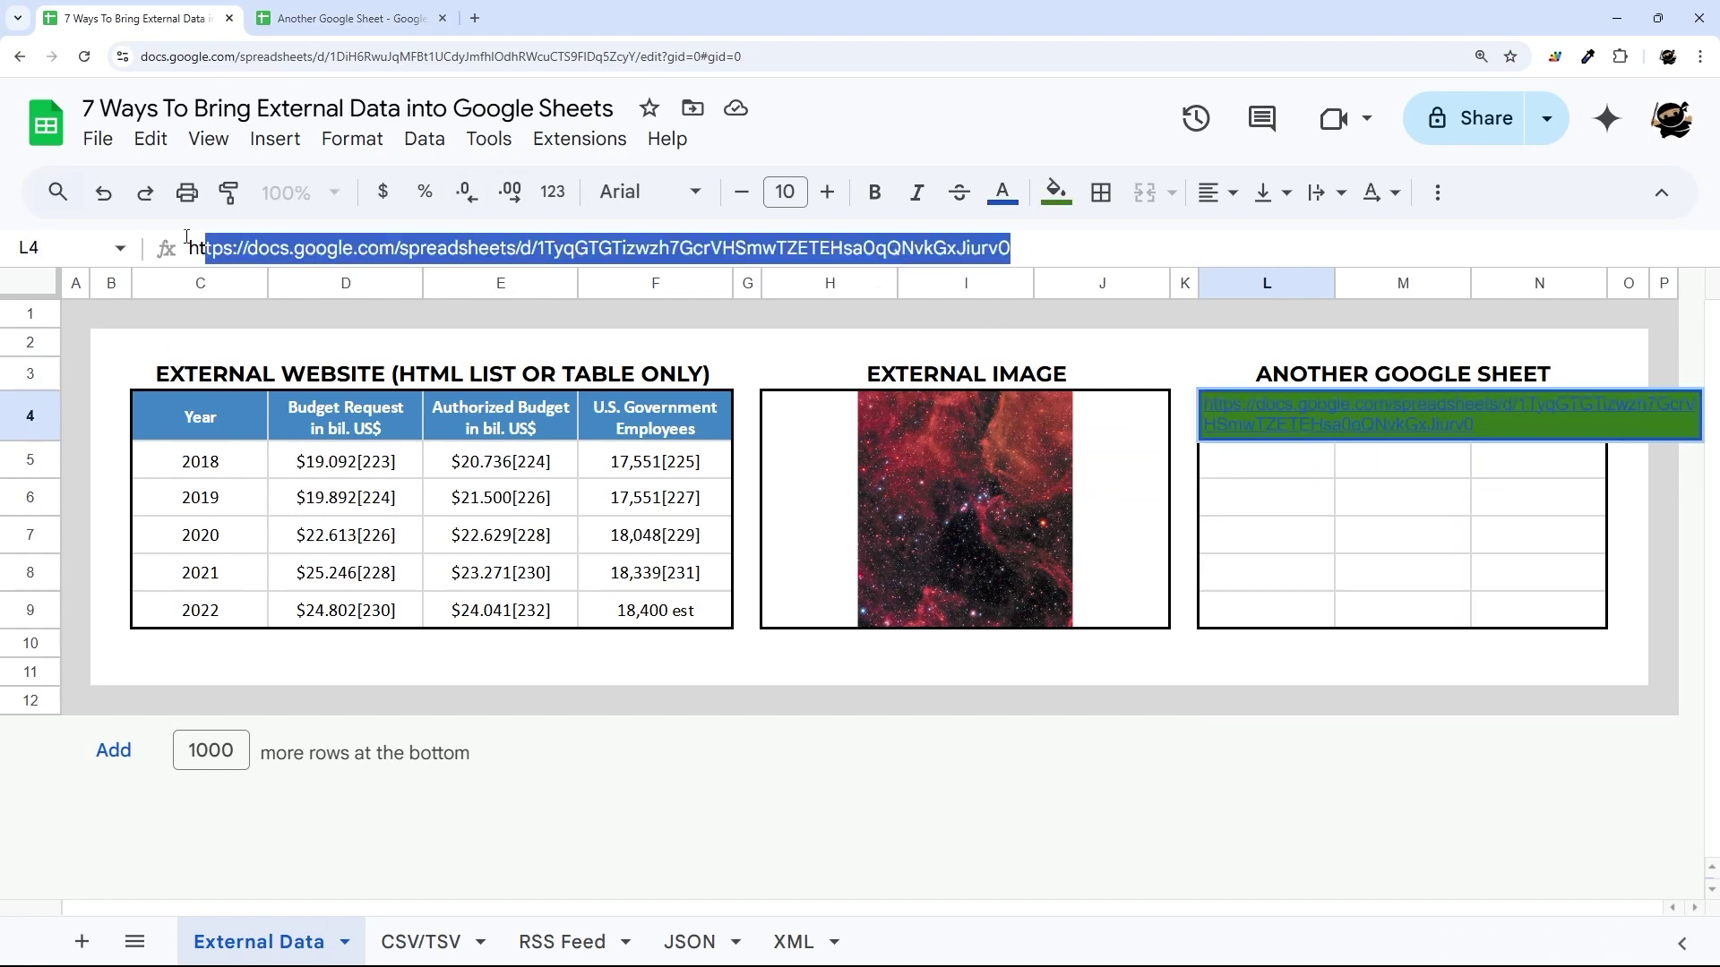
pyautogui.press('BackSpace')
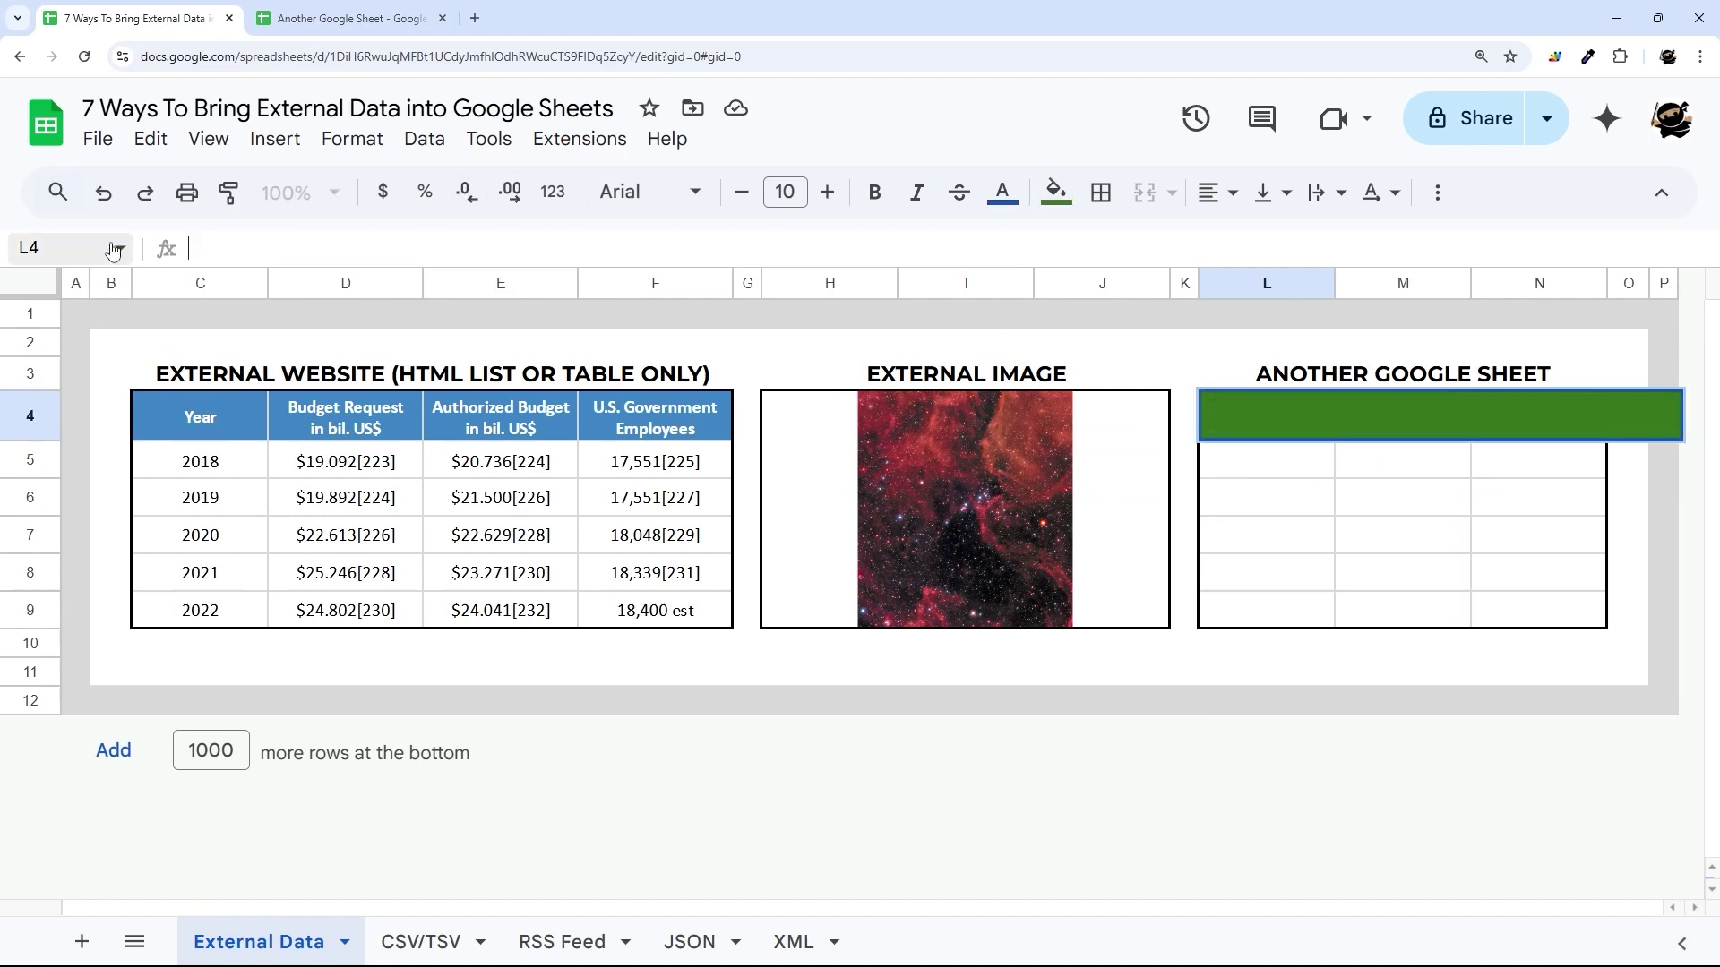
pyautogui.press('Return')
pyautogui.press('Up')
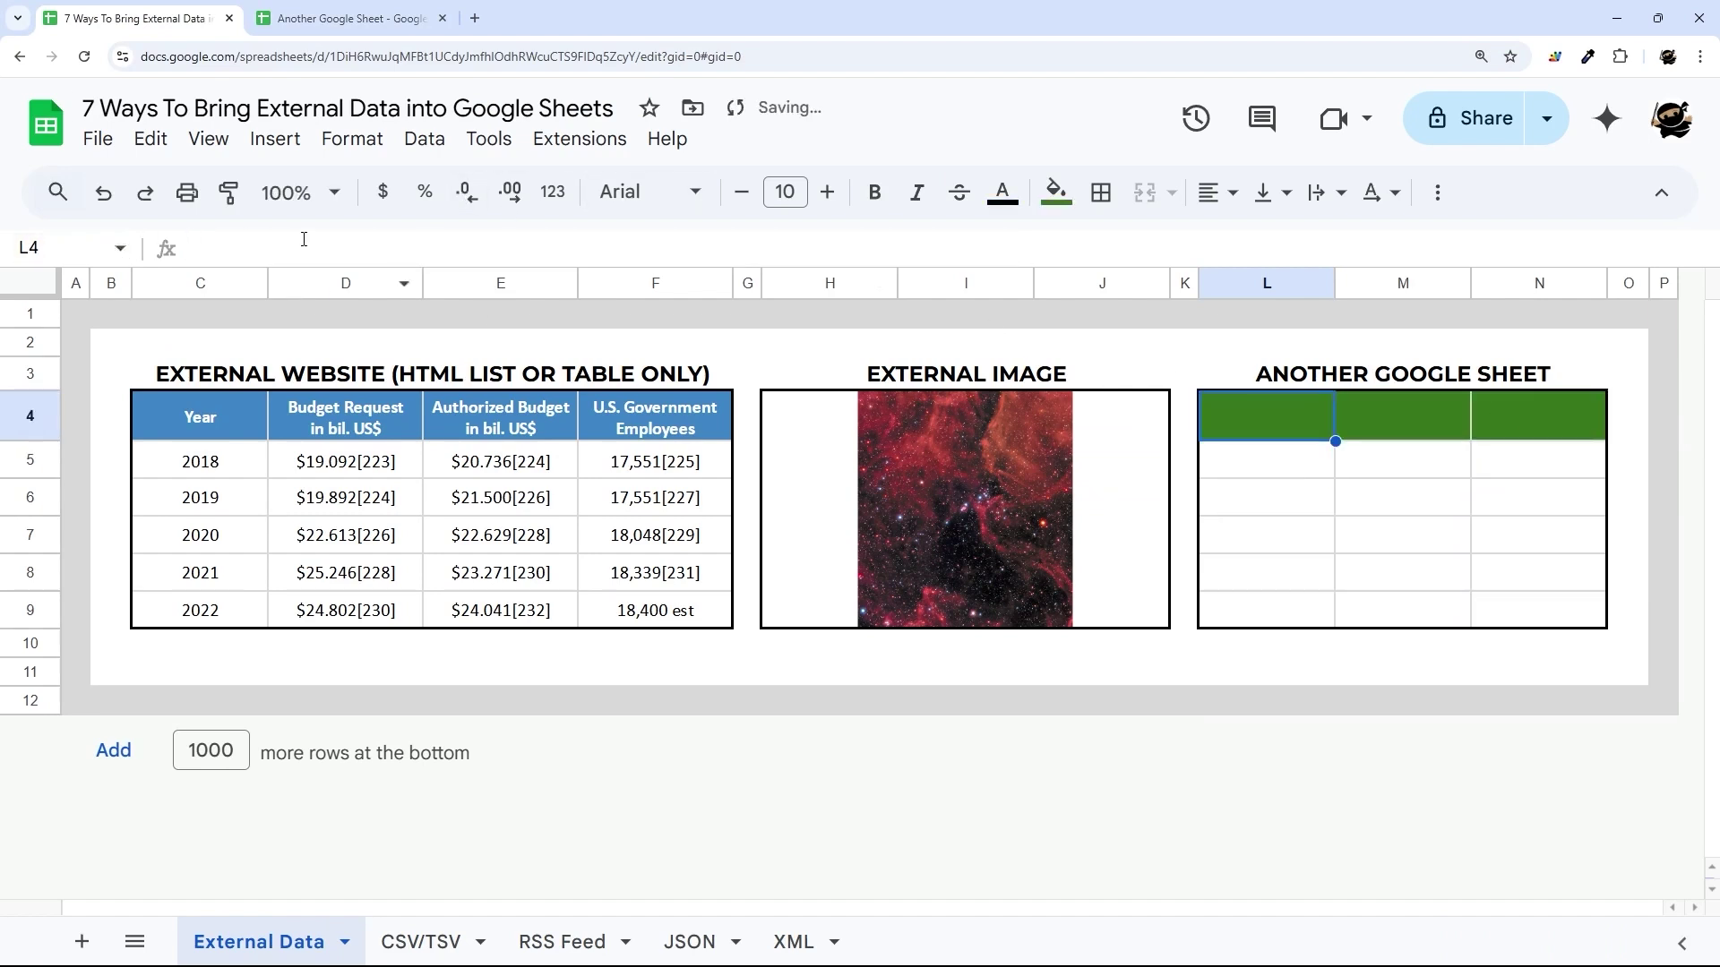
# Step: Start L4's IMPORTRANGE with only the other spreadsheet's ID, followed by "Data!"
pyautogui.write('=IMPORT')
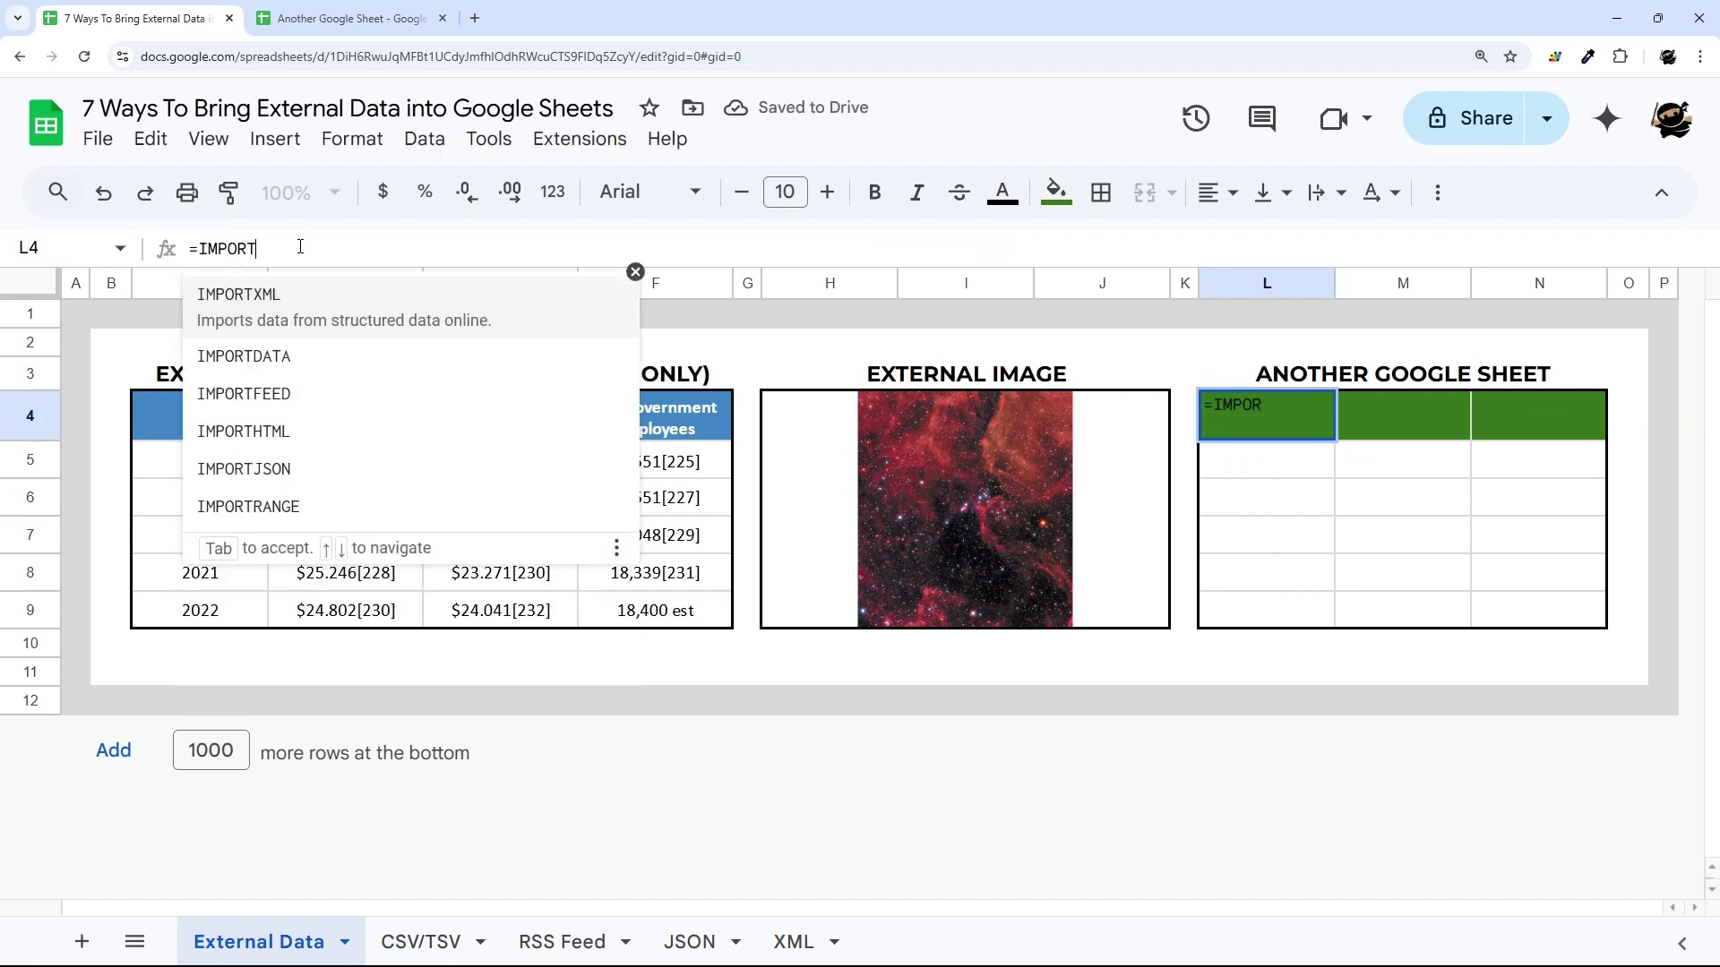
pyautogui.write('RANGE("')
pyautogui.hotkey('ctrl', 'v')
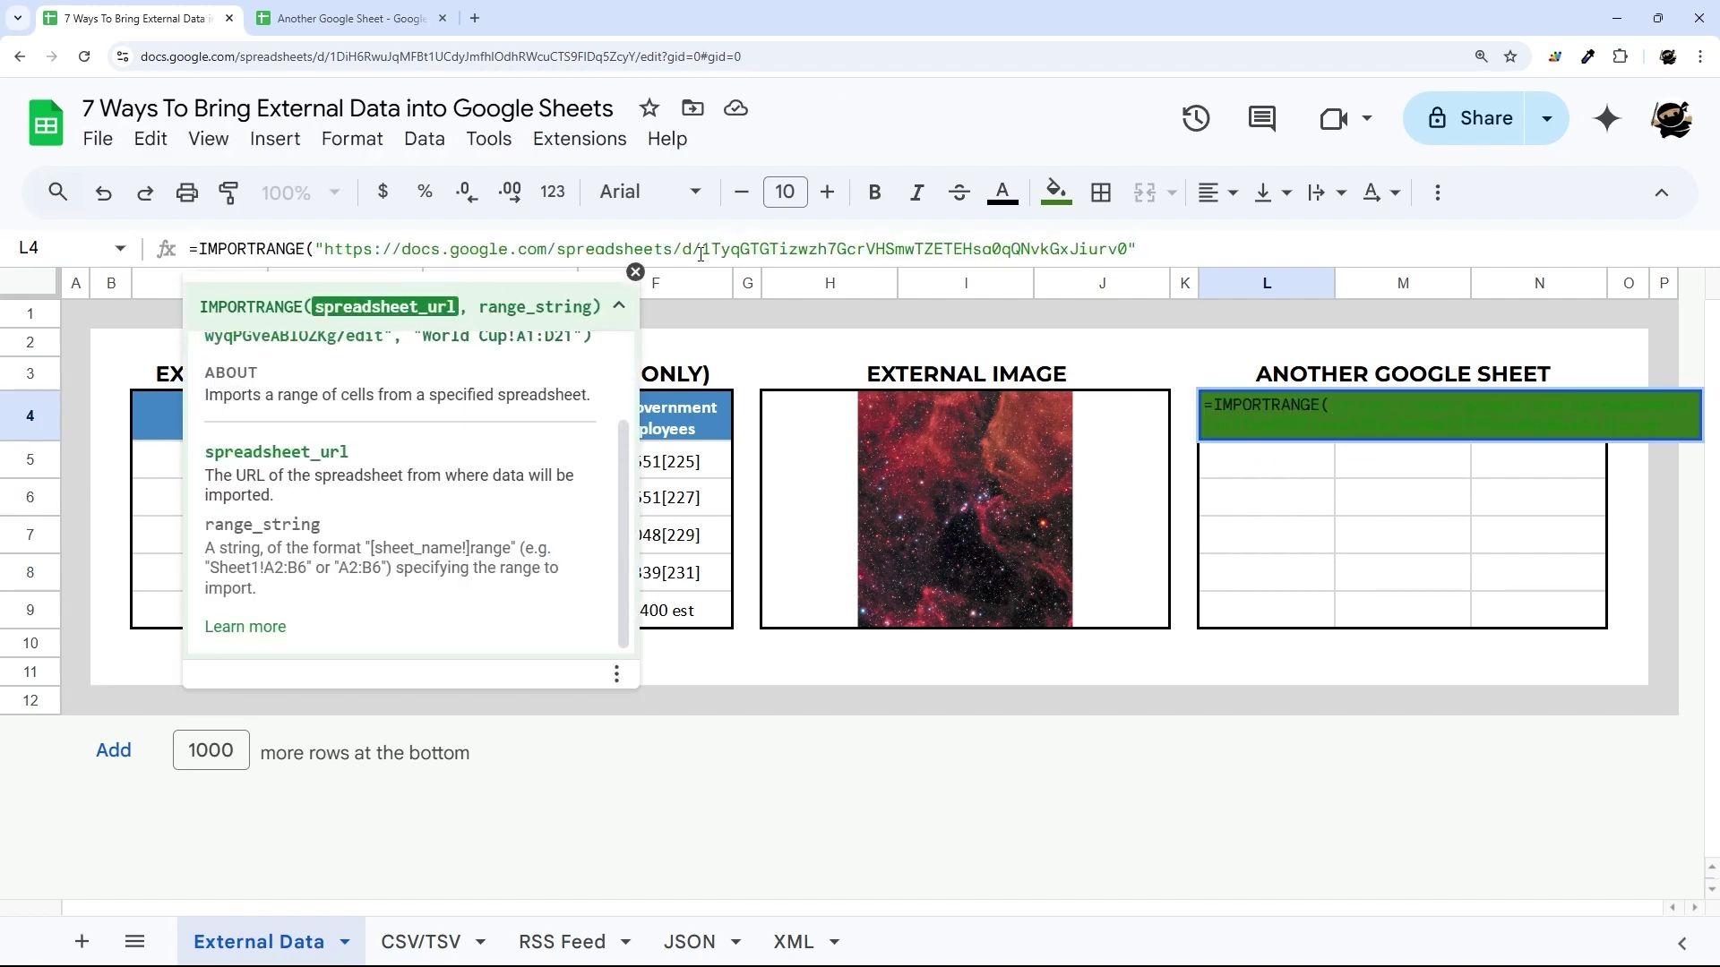
pyautogui.moveTo(702, 255); pyautogui.dragTo(322, 249)
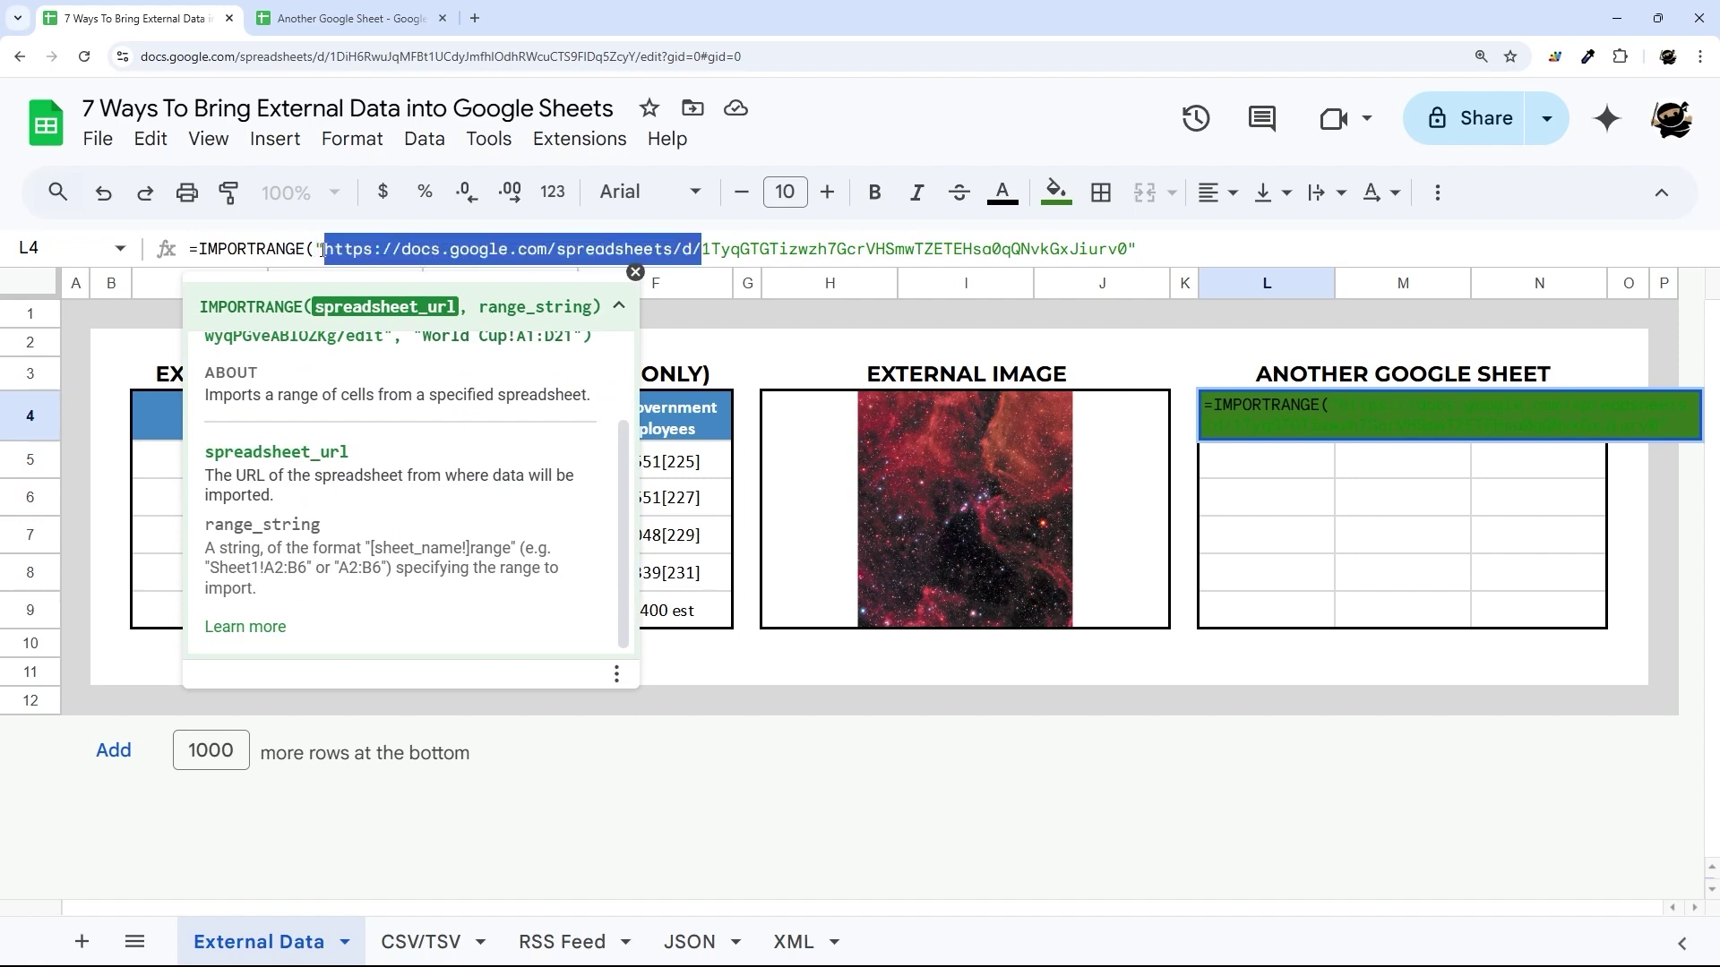
pyautogui.press('BackSpace')
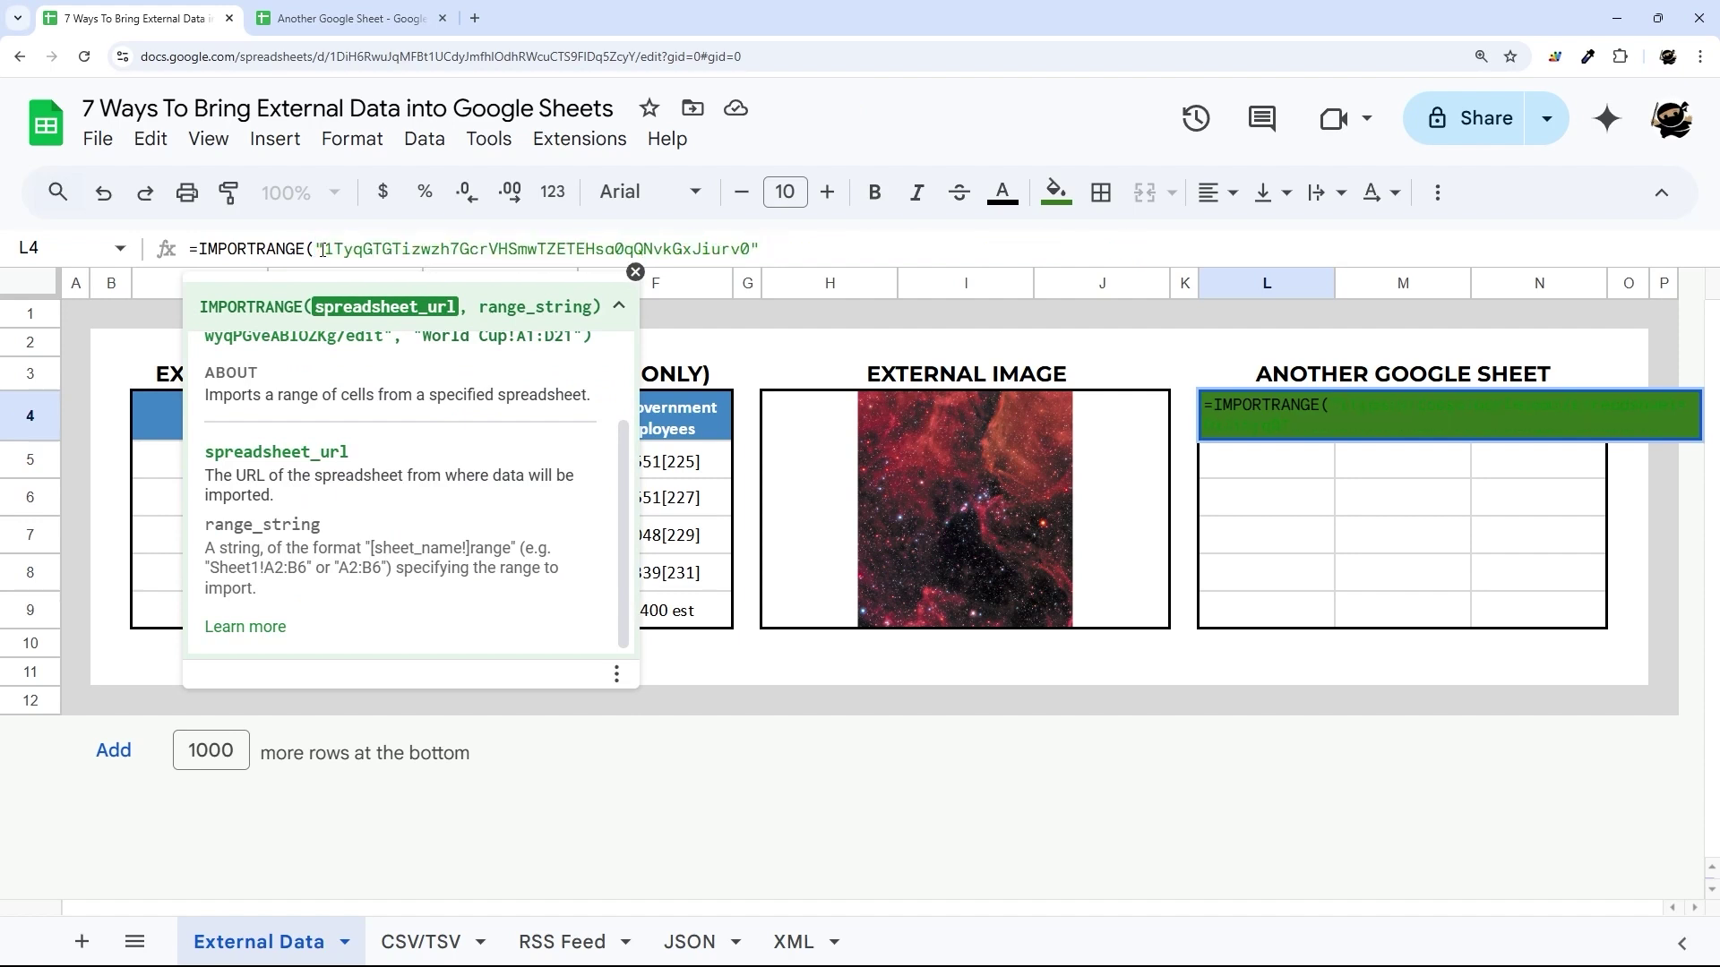
pyautogui.write(',')
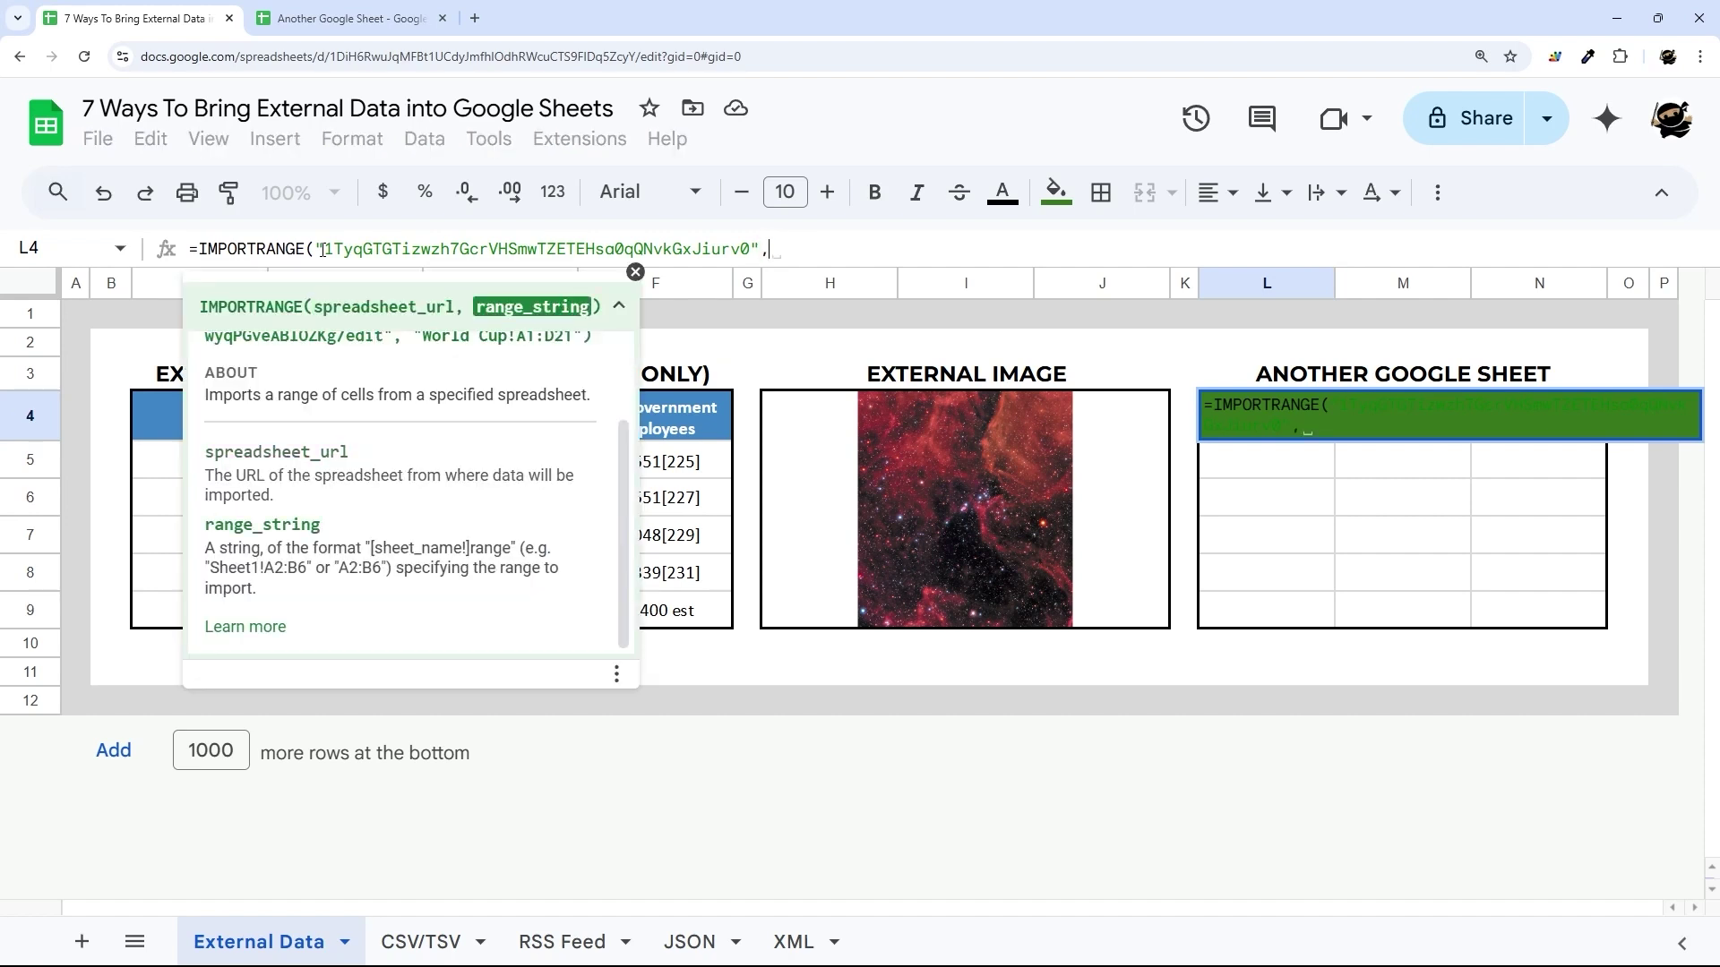
pyautogui.scroll(2, 514, 414)
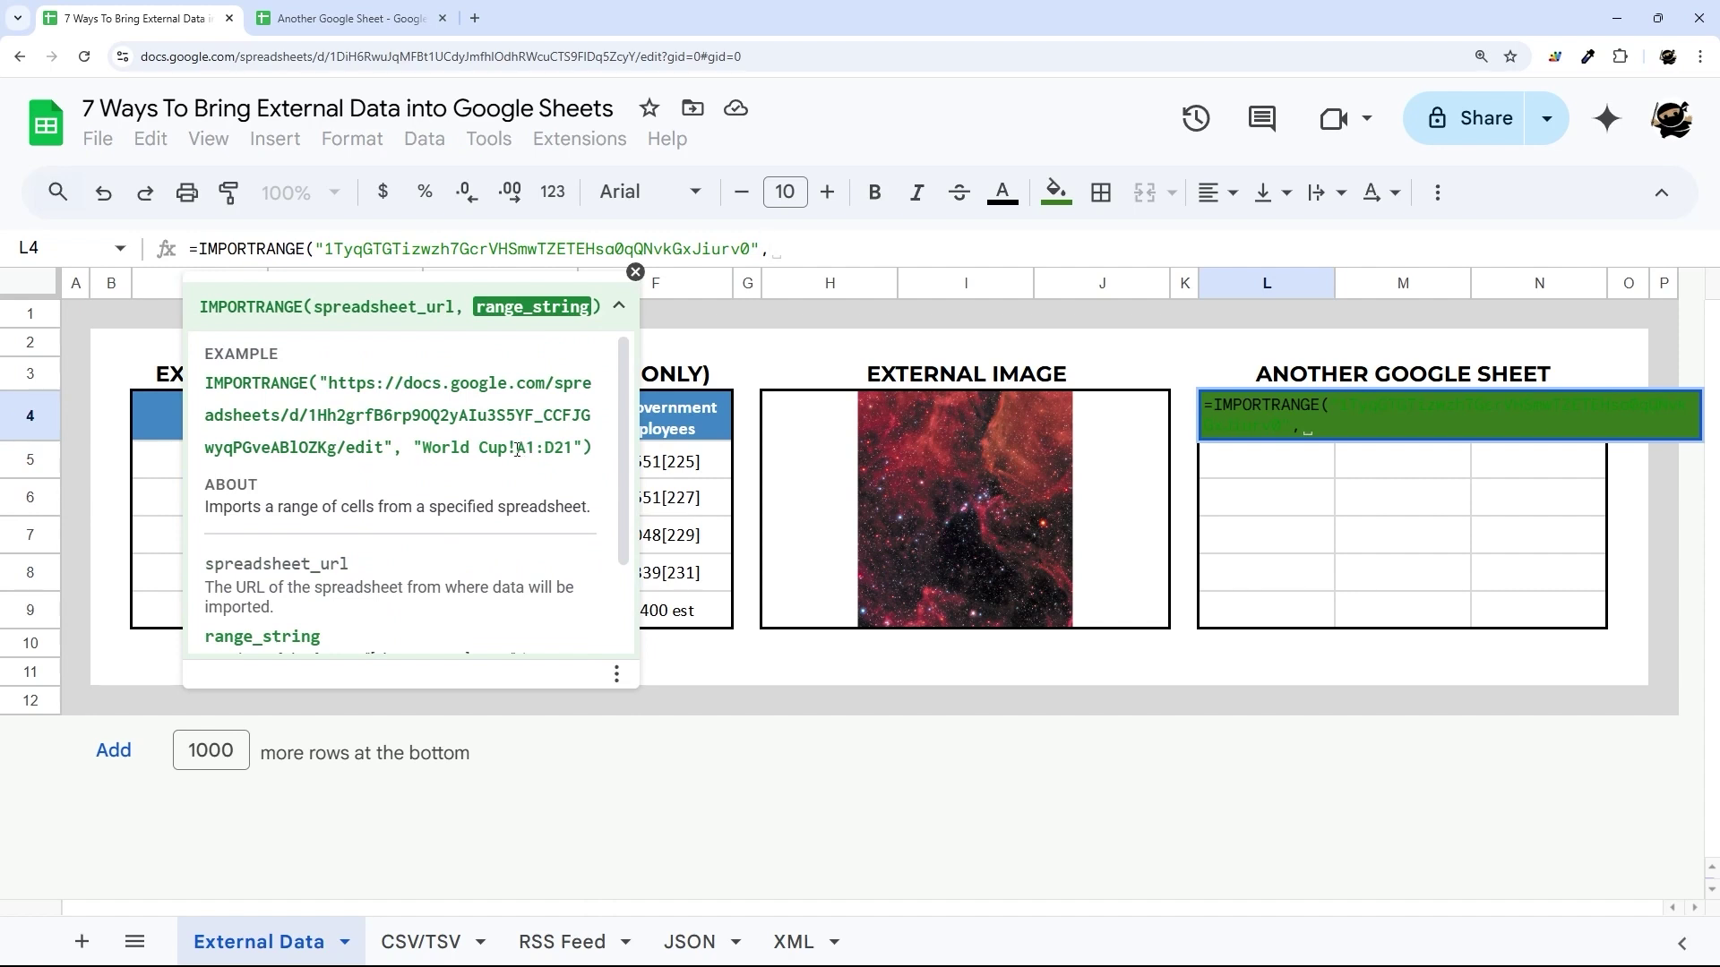
pyautogui.write('"')
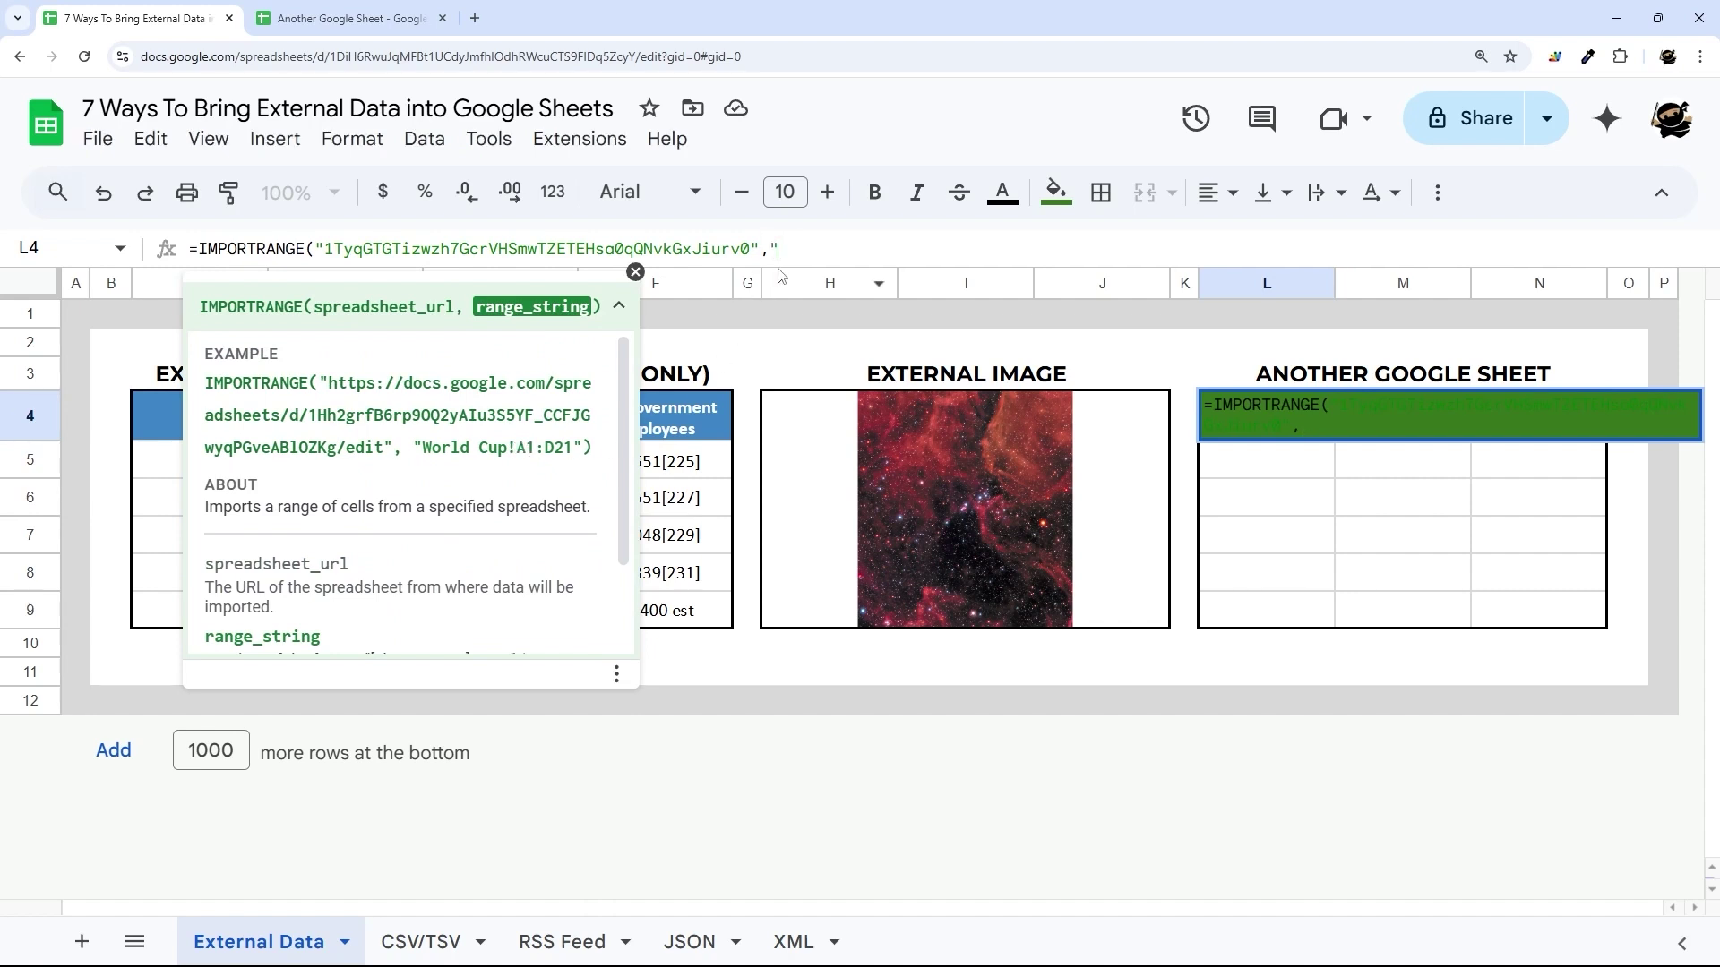
pyautogui.write('Data!')
pyautogui.moveTo(815, 250); pyautogui.dragTo(829, 245)
pyautogui.click(840, 248)
# Step: Confirm the source data ends at C6 and complete the range as "Data!A1:C6"
pyautogui.click(330, 29)
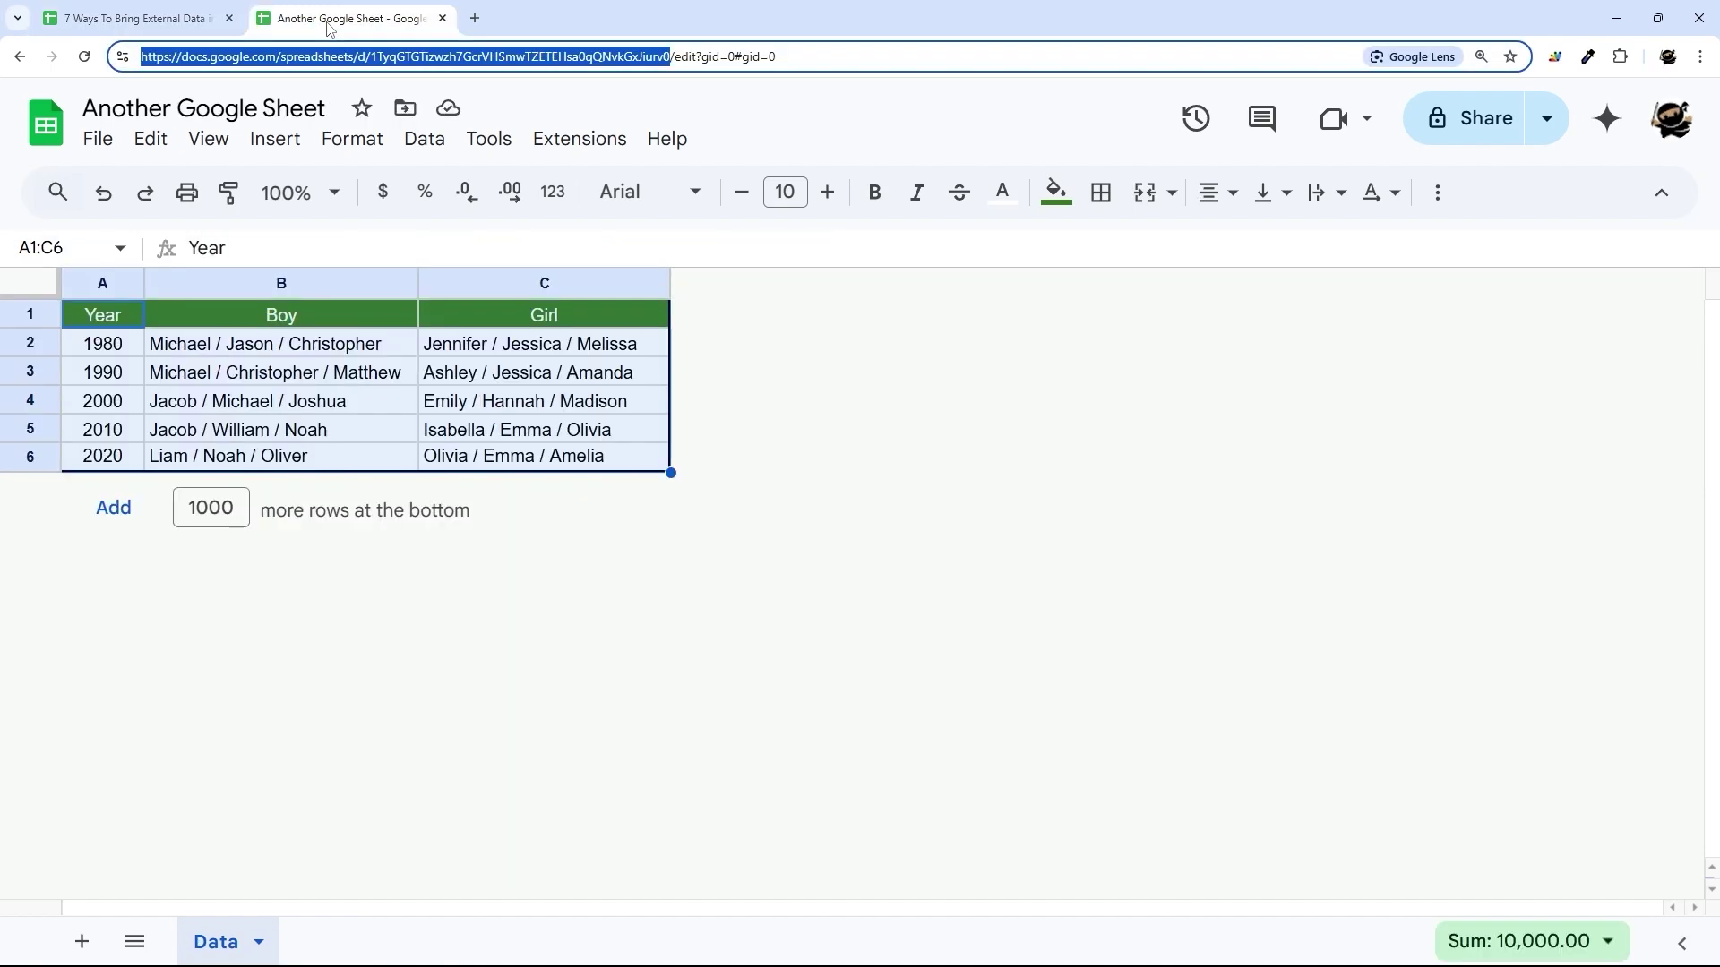
pyautogui.click(96, 322)
pyautogui.click(582, 461)
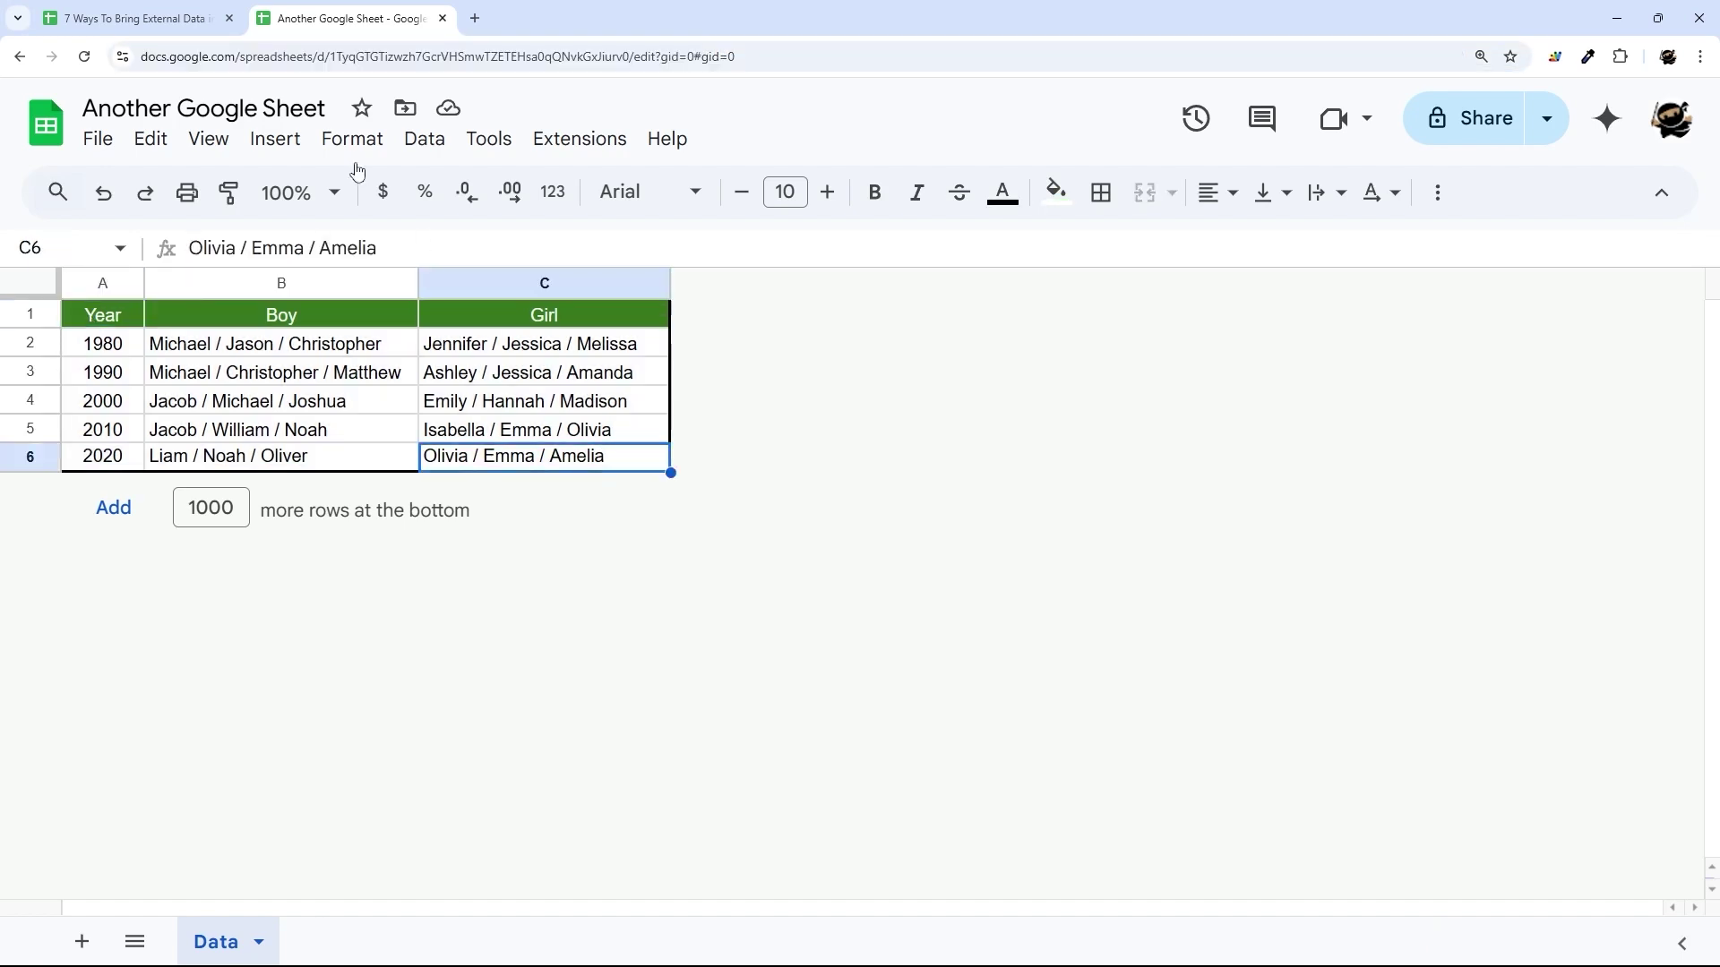
pyautogui.click(134, 18)
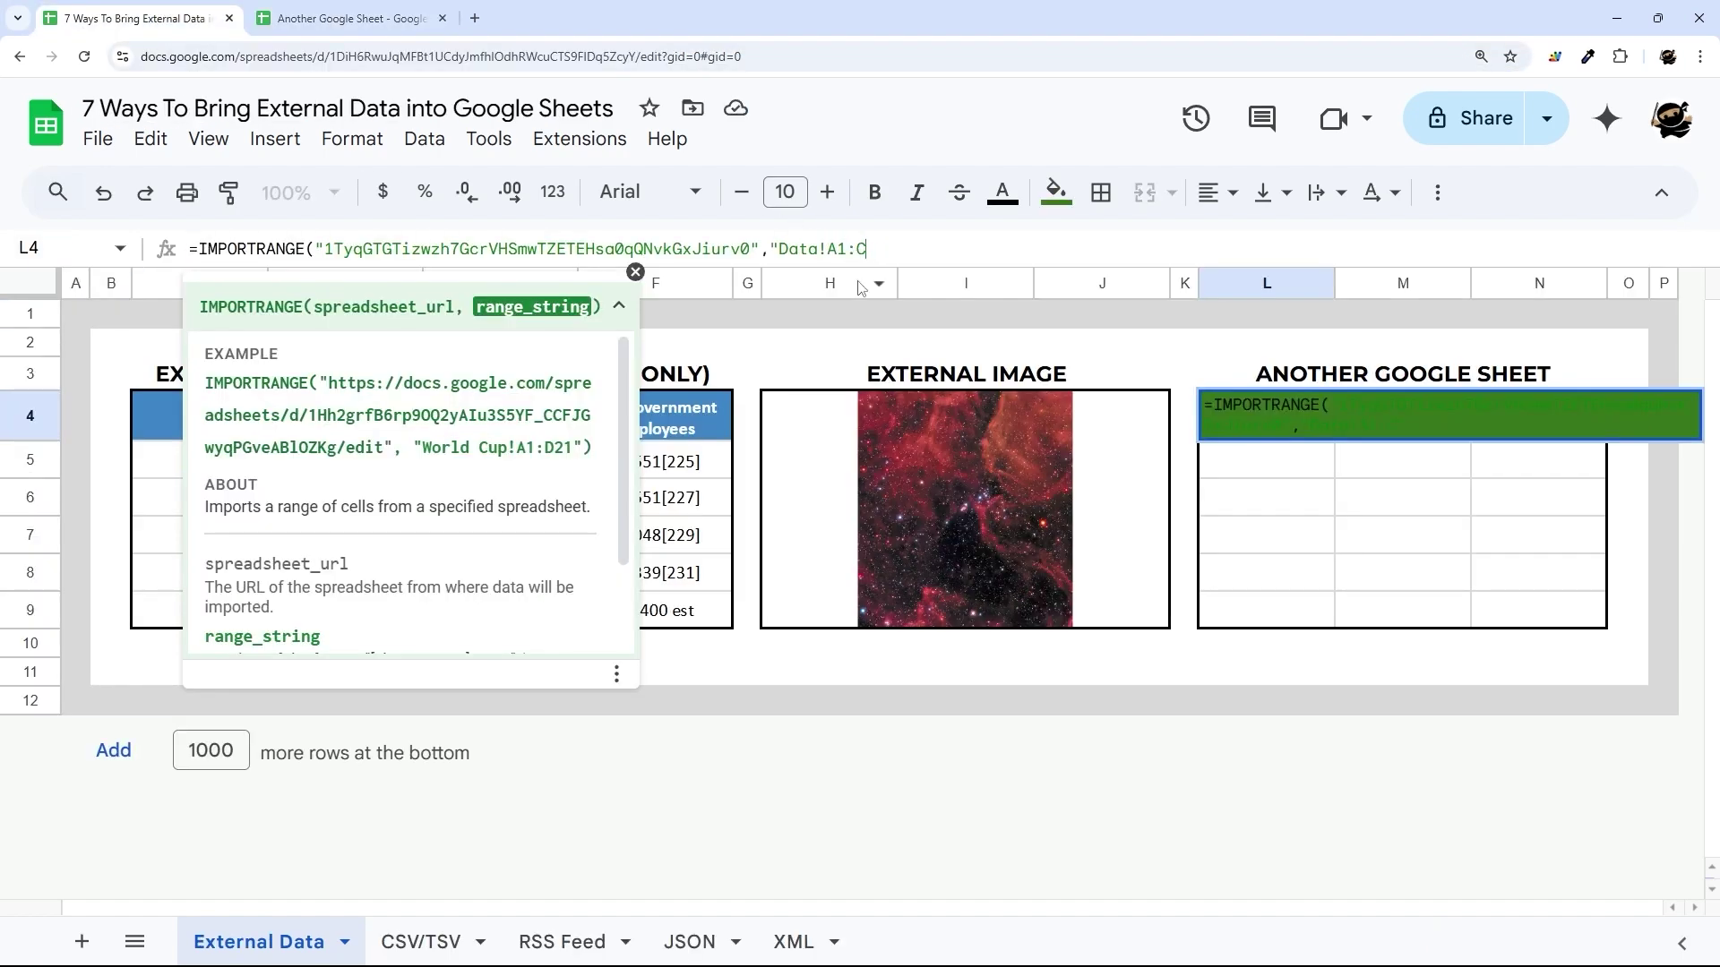
pyautogui.write(')')
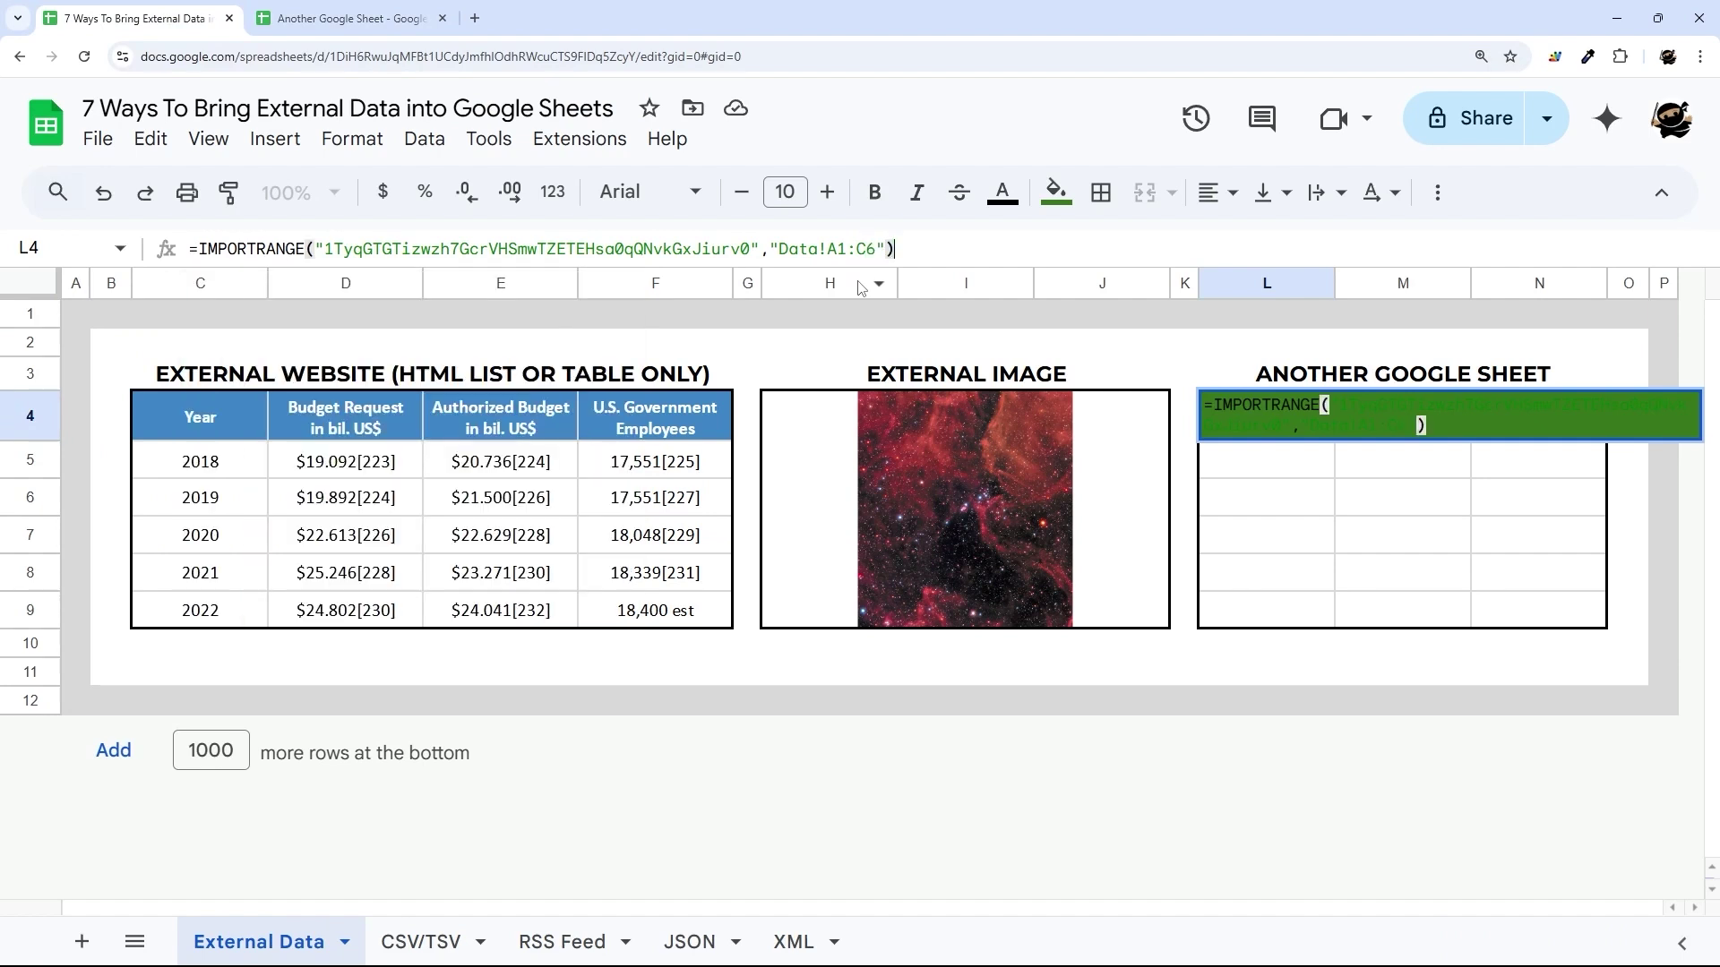
pyautogui.click(775, 248)
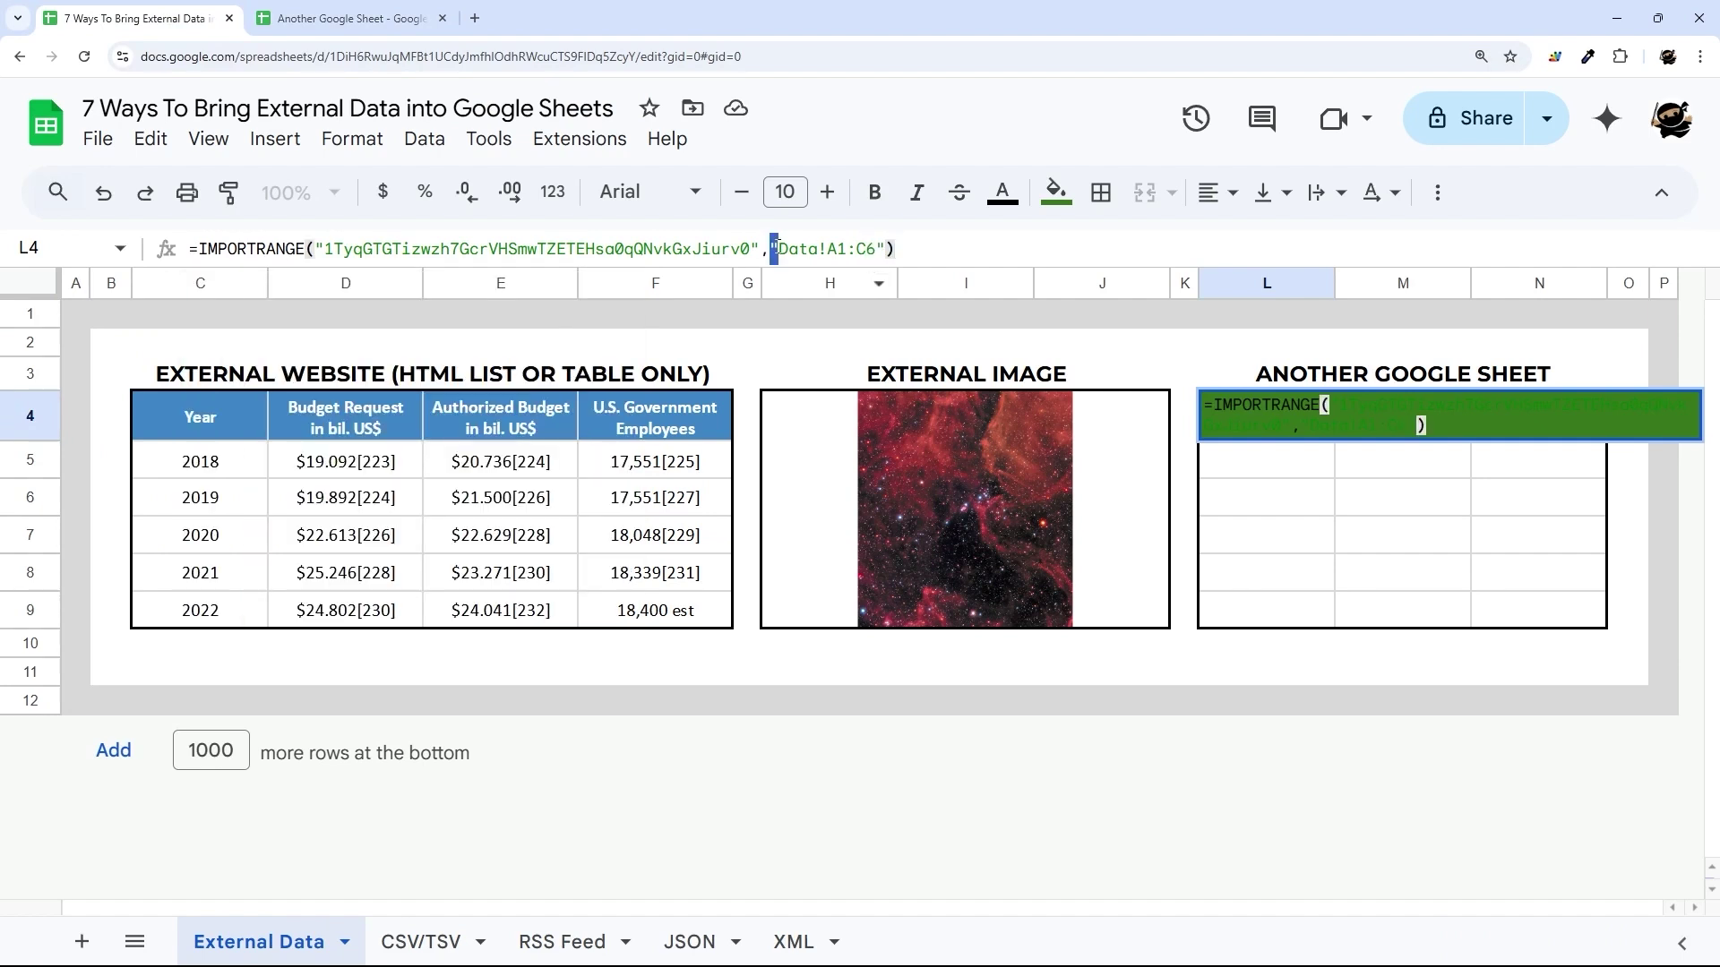
pyautogui.click(879, 248)
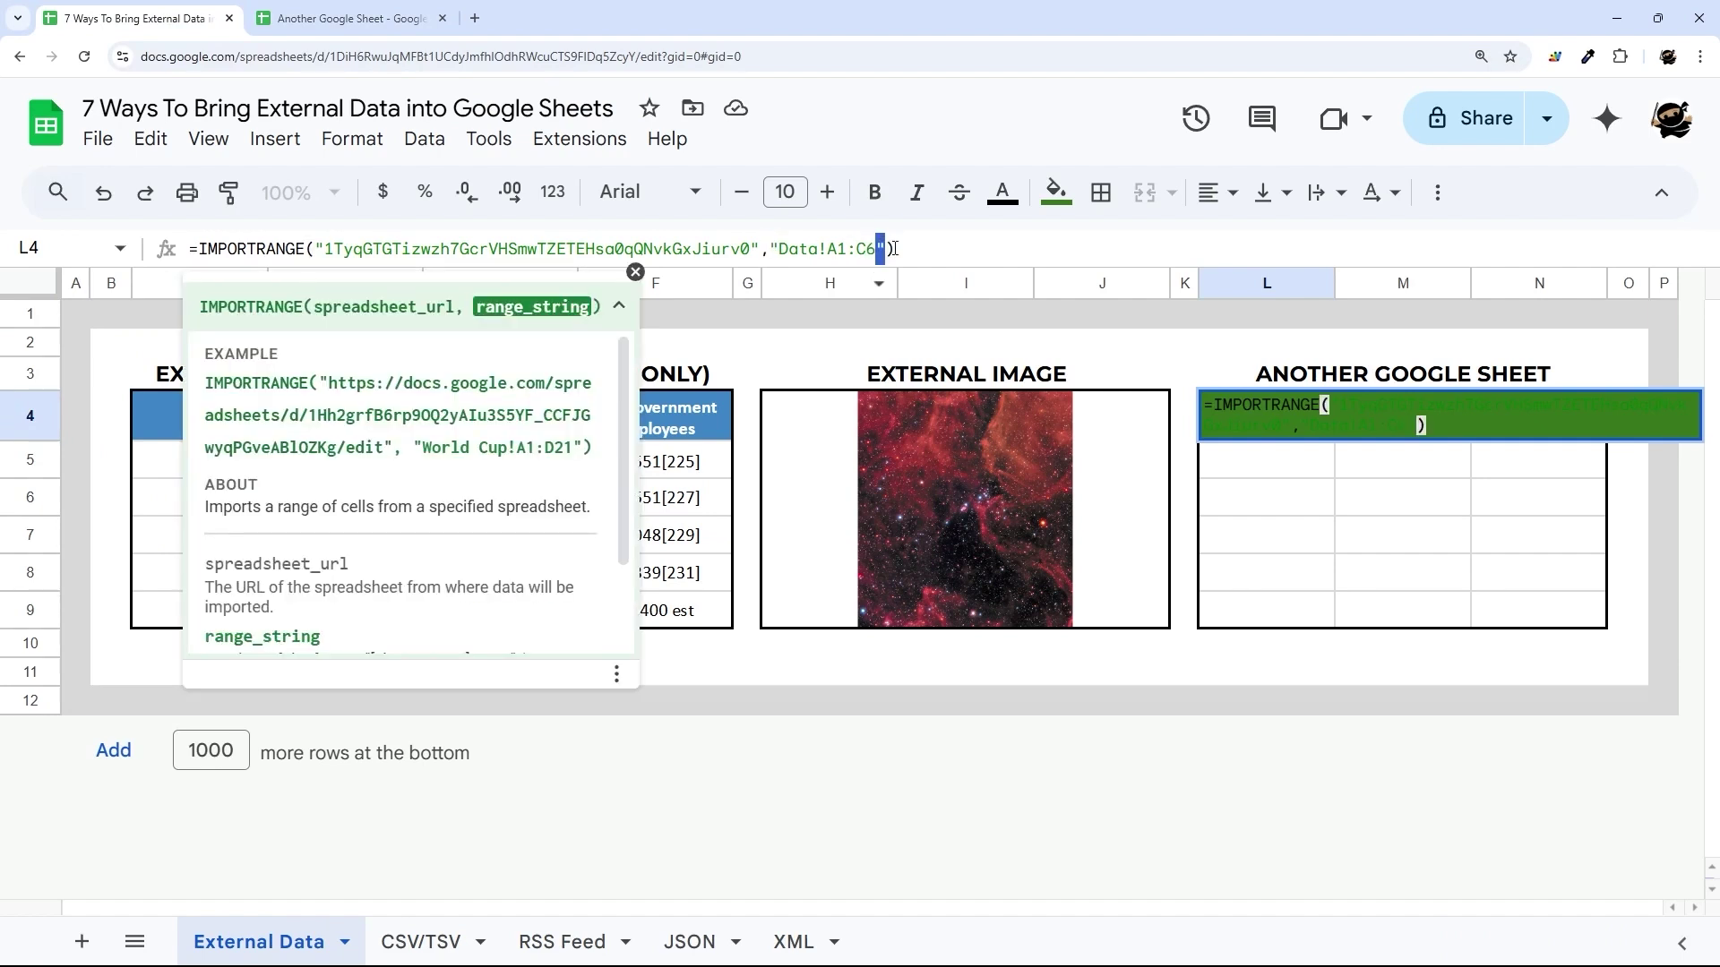
pyautogui.click(764, 252)
pyautogui.click(929, 248)
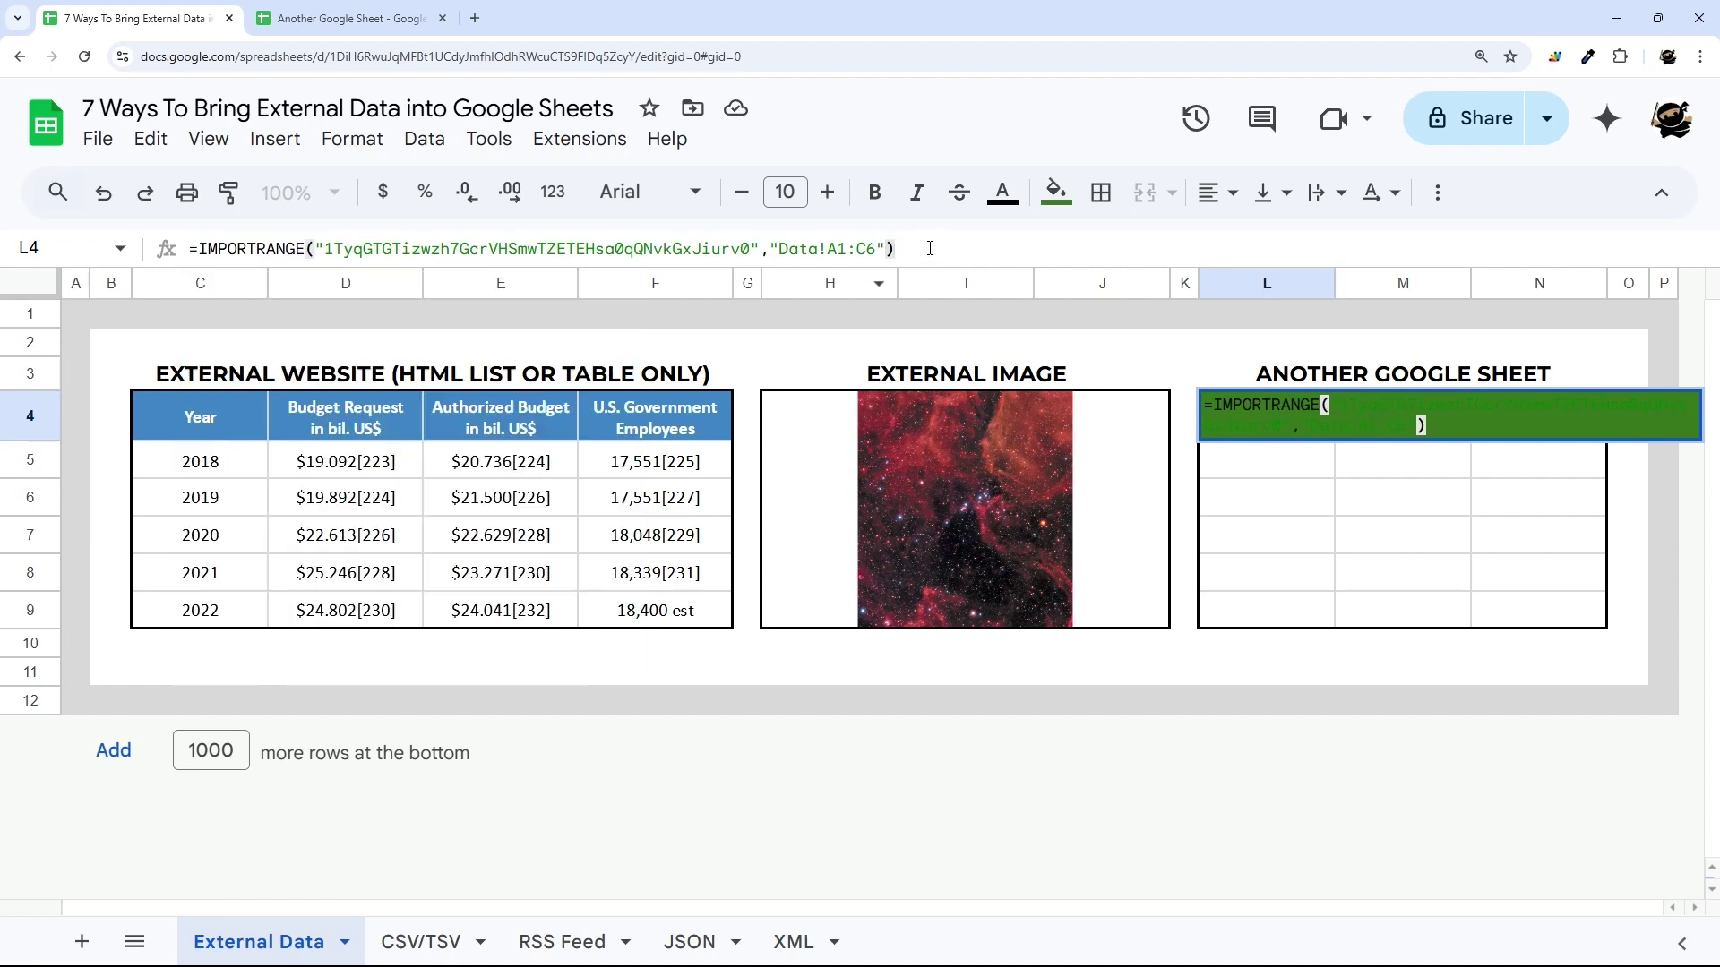
pyautogui.press('Return')
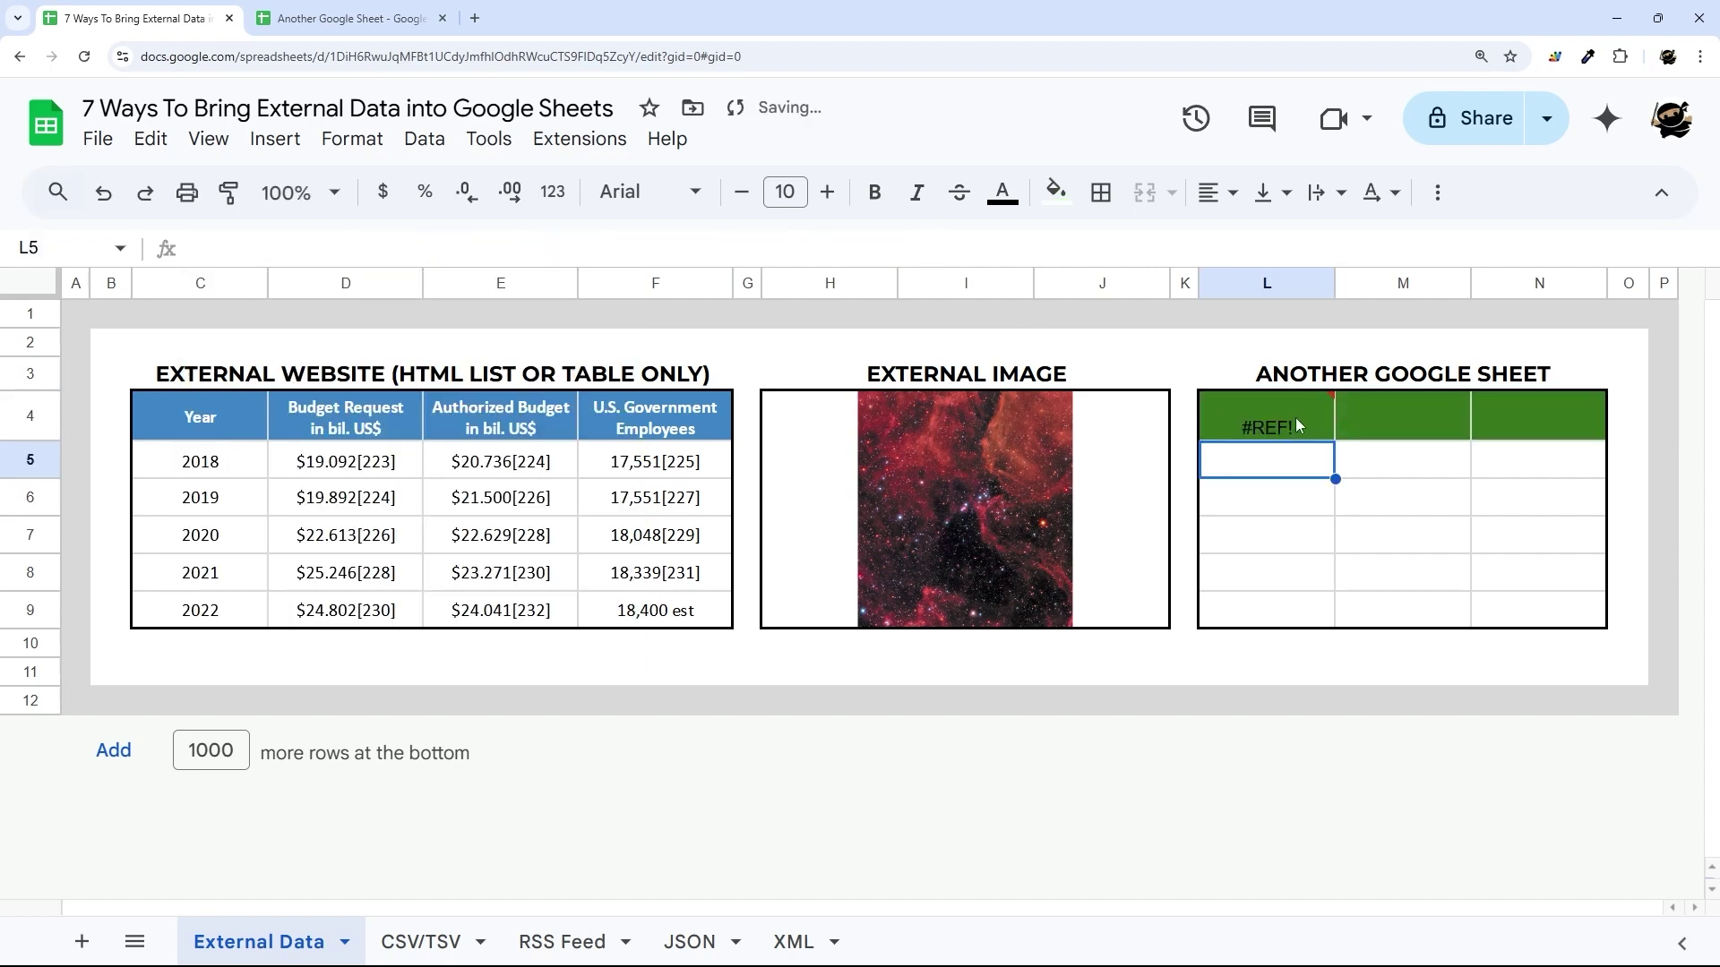
# Step: Allow access so L4 imports the Year/Boy/Girl table
pyautogui.click(1295, 418)
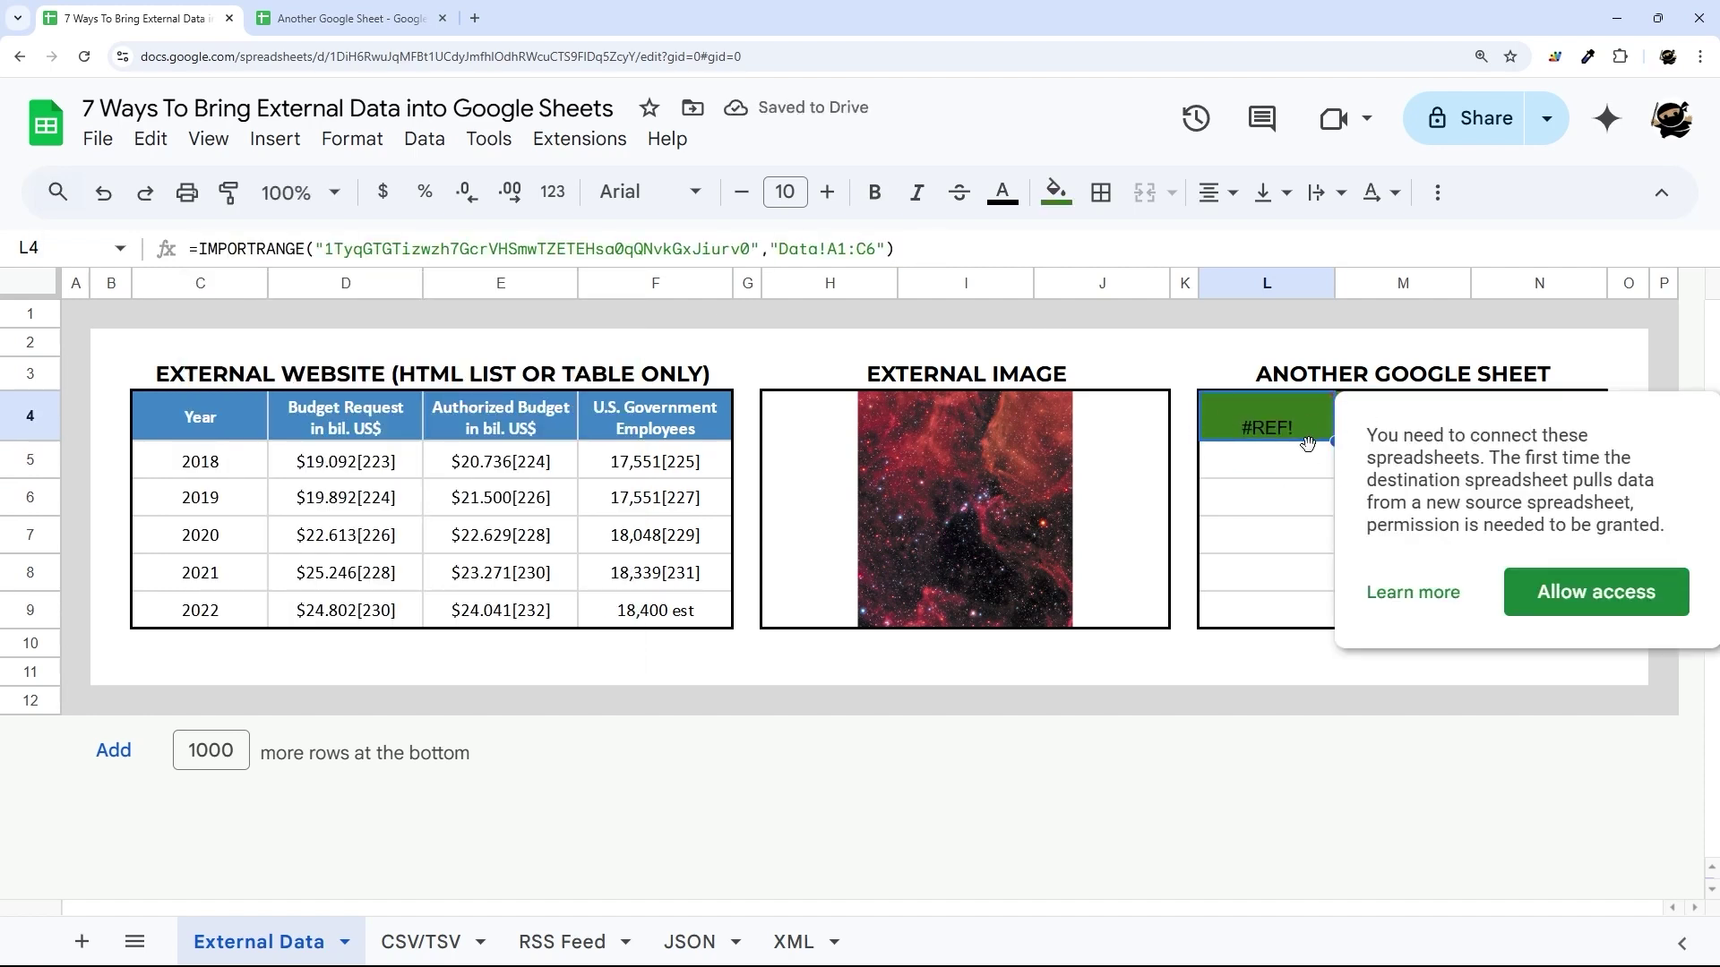
pyautogui.click(347, 19)
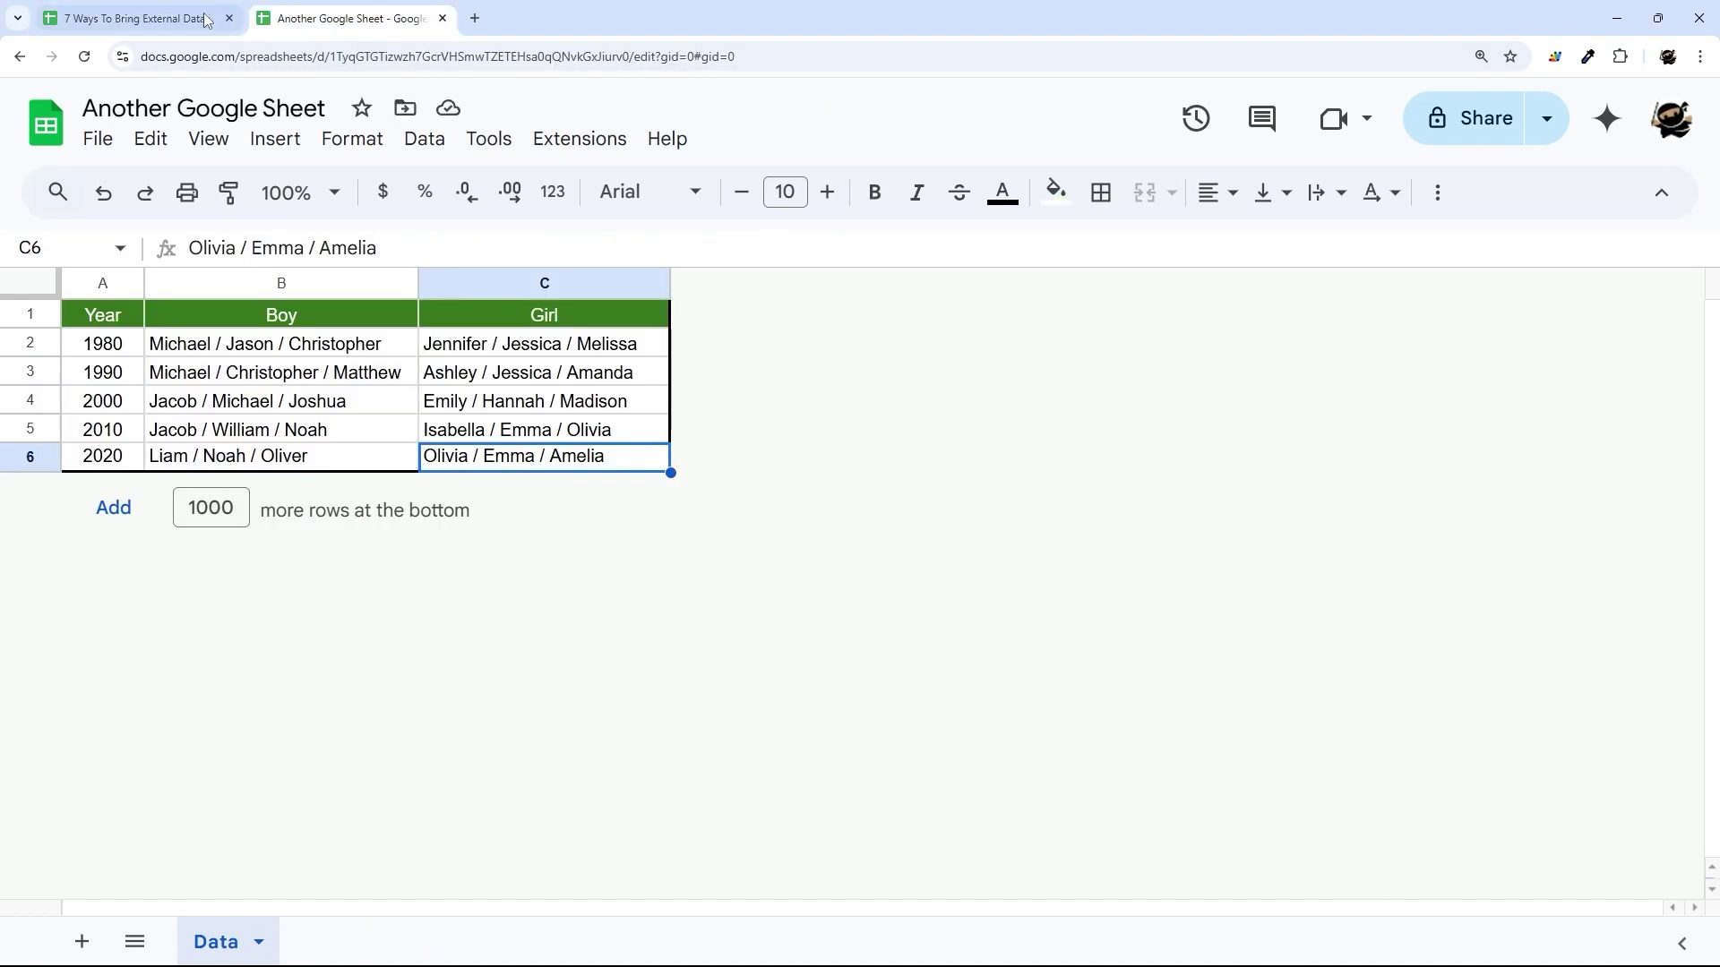
pyautogui.click(180, 19)
pyautogui.moveTo(1279, 436)
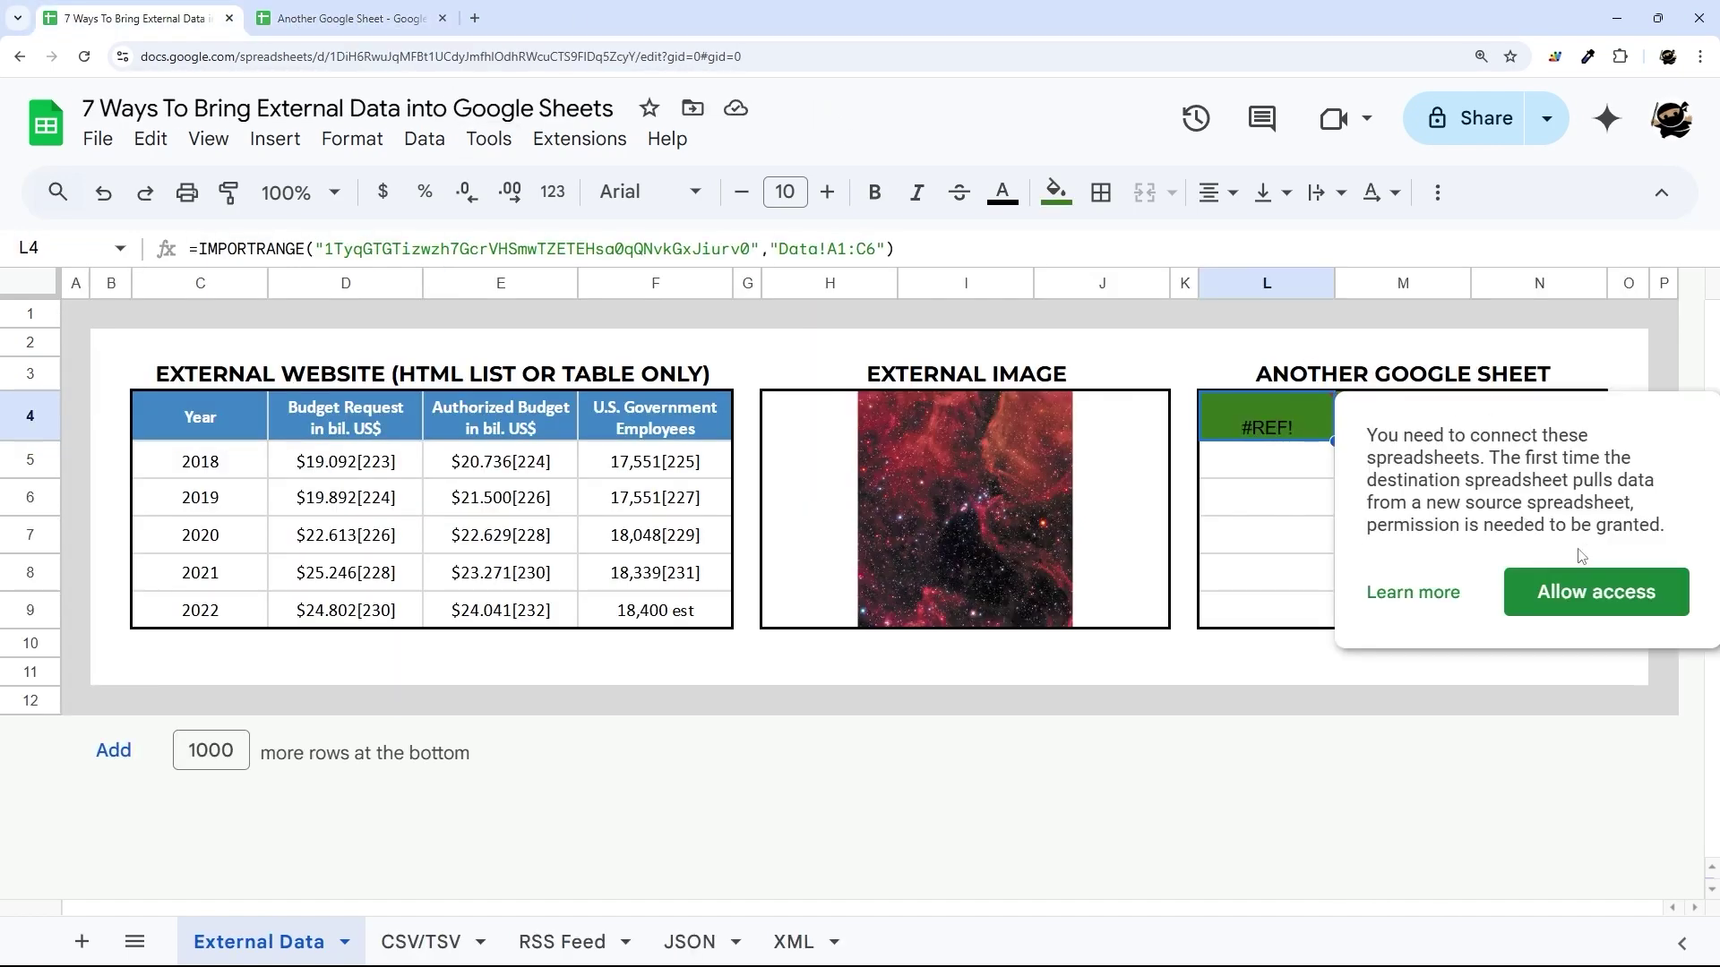
pyautogui.click(1582, 577)
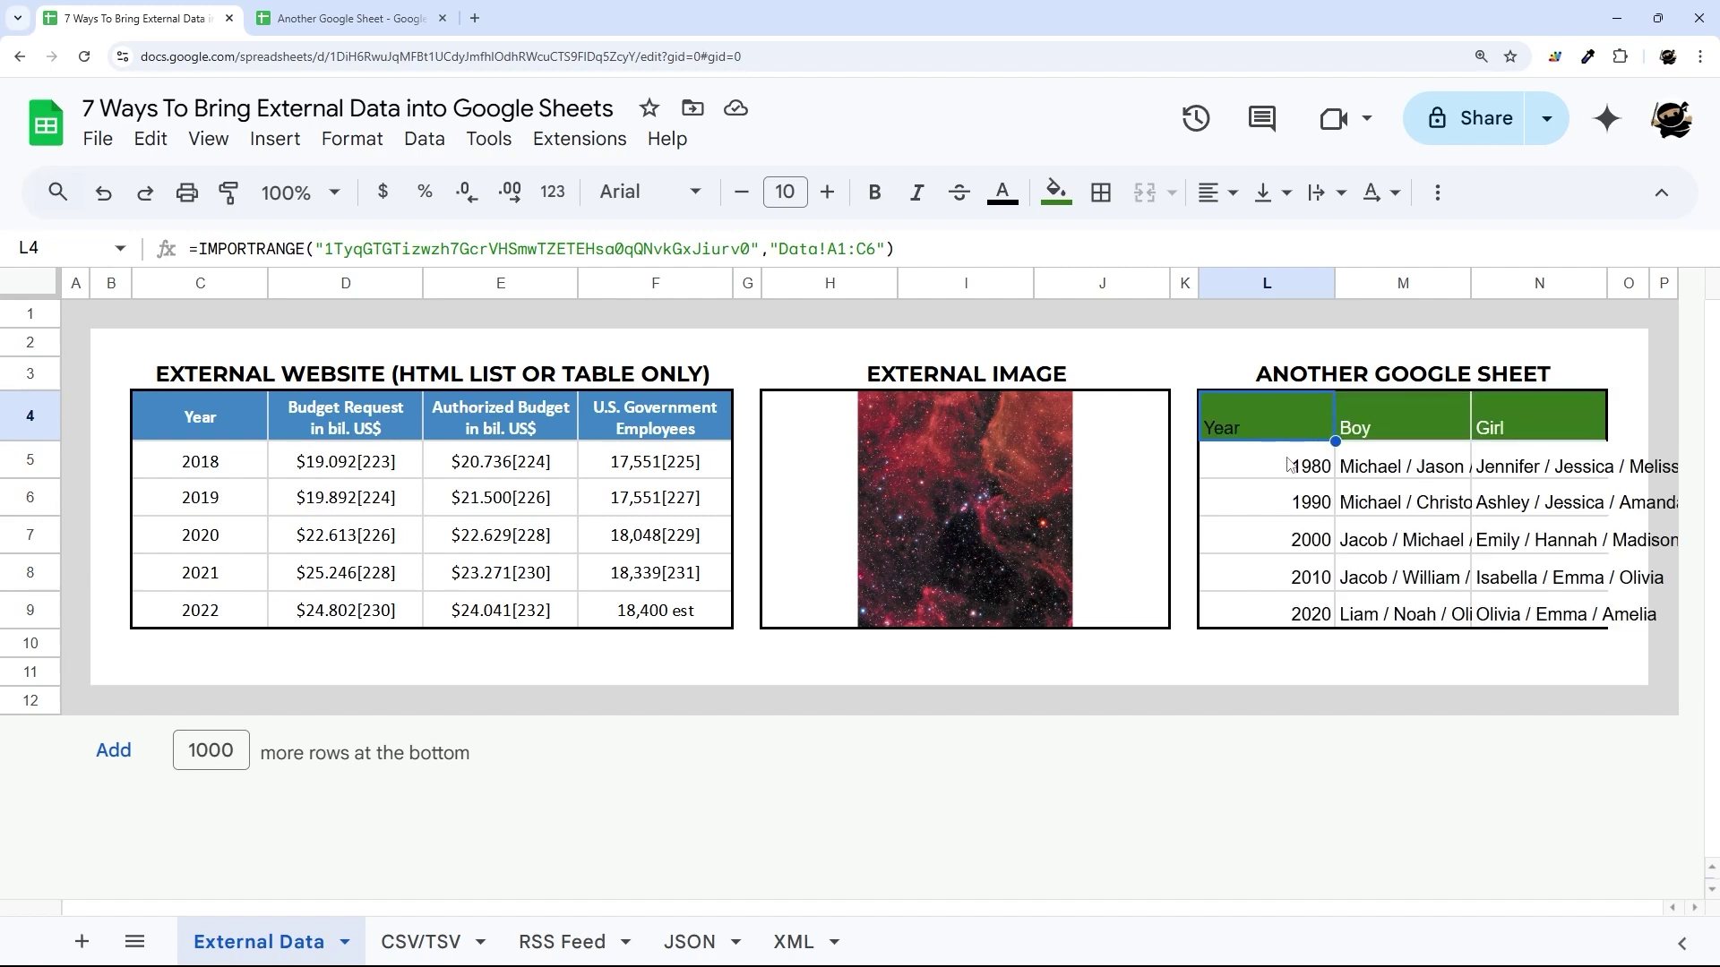
# Step: Wrap and centre the imported data in L5:N9
pyautogui.click(1293, 465)
pyautogui.moveTo(1294, 464); pyautogui.dragTo(1540, 614)
pyautogui.click(1326, 192)
pyautogui.click(1373, 253)
pyautogui.click(1211, 192)
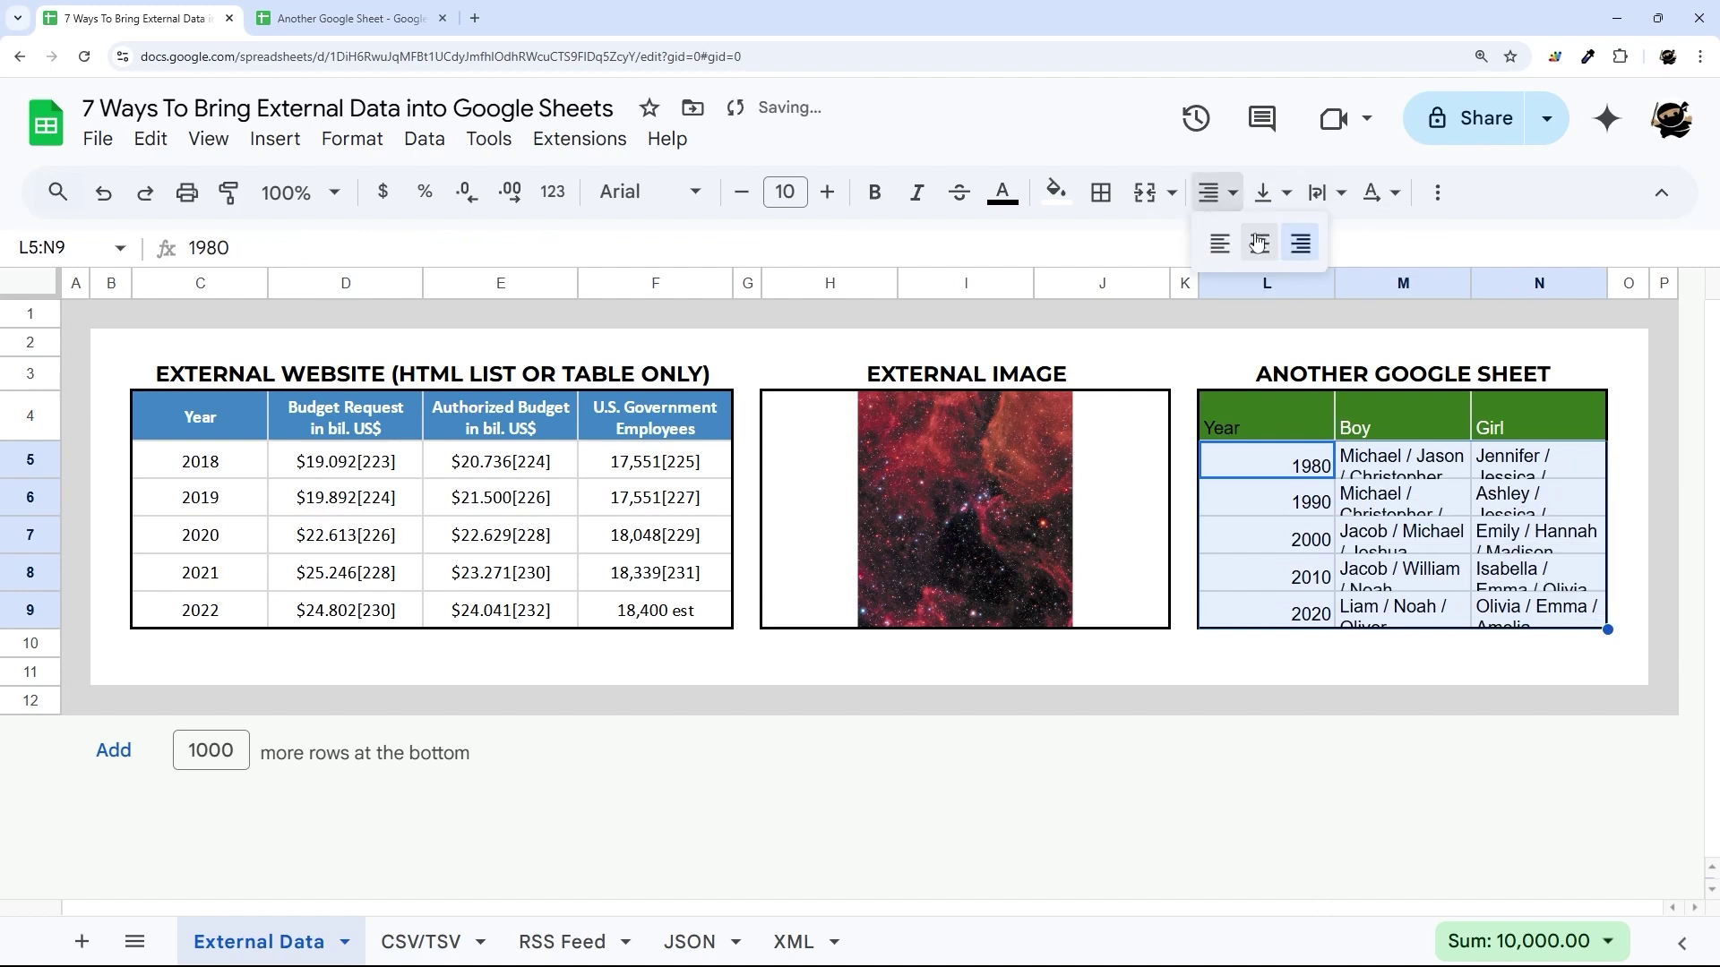
pyautogui.click(1255, 236)
# Step: Widen columns M and N for the names and narrow column L
pyautogui.click(1445, 462)
pyautogui.moveTo(1417, 287); pyautogui.dragTo(1617, 281)
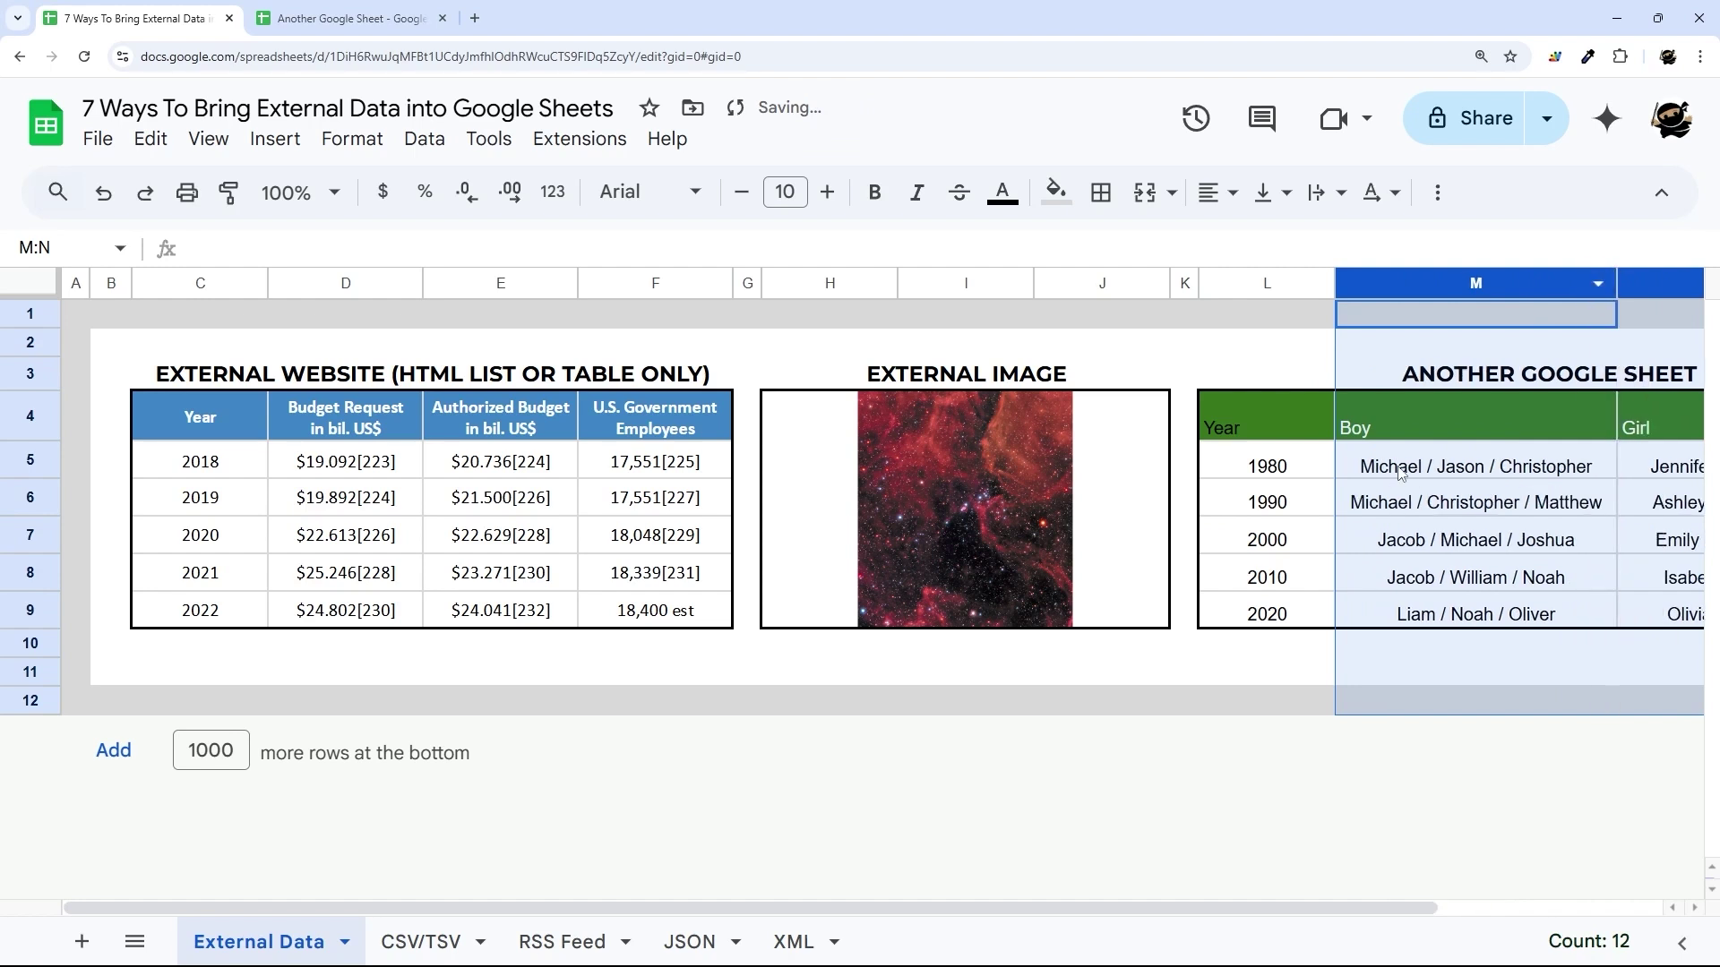
pyautogui.moveTo(1334, 283); pyautogui.dragTo(1282, 283)
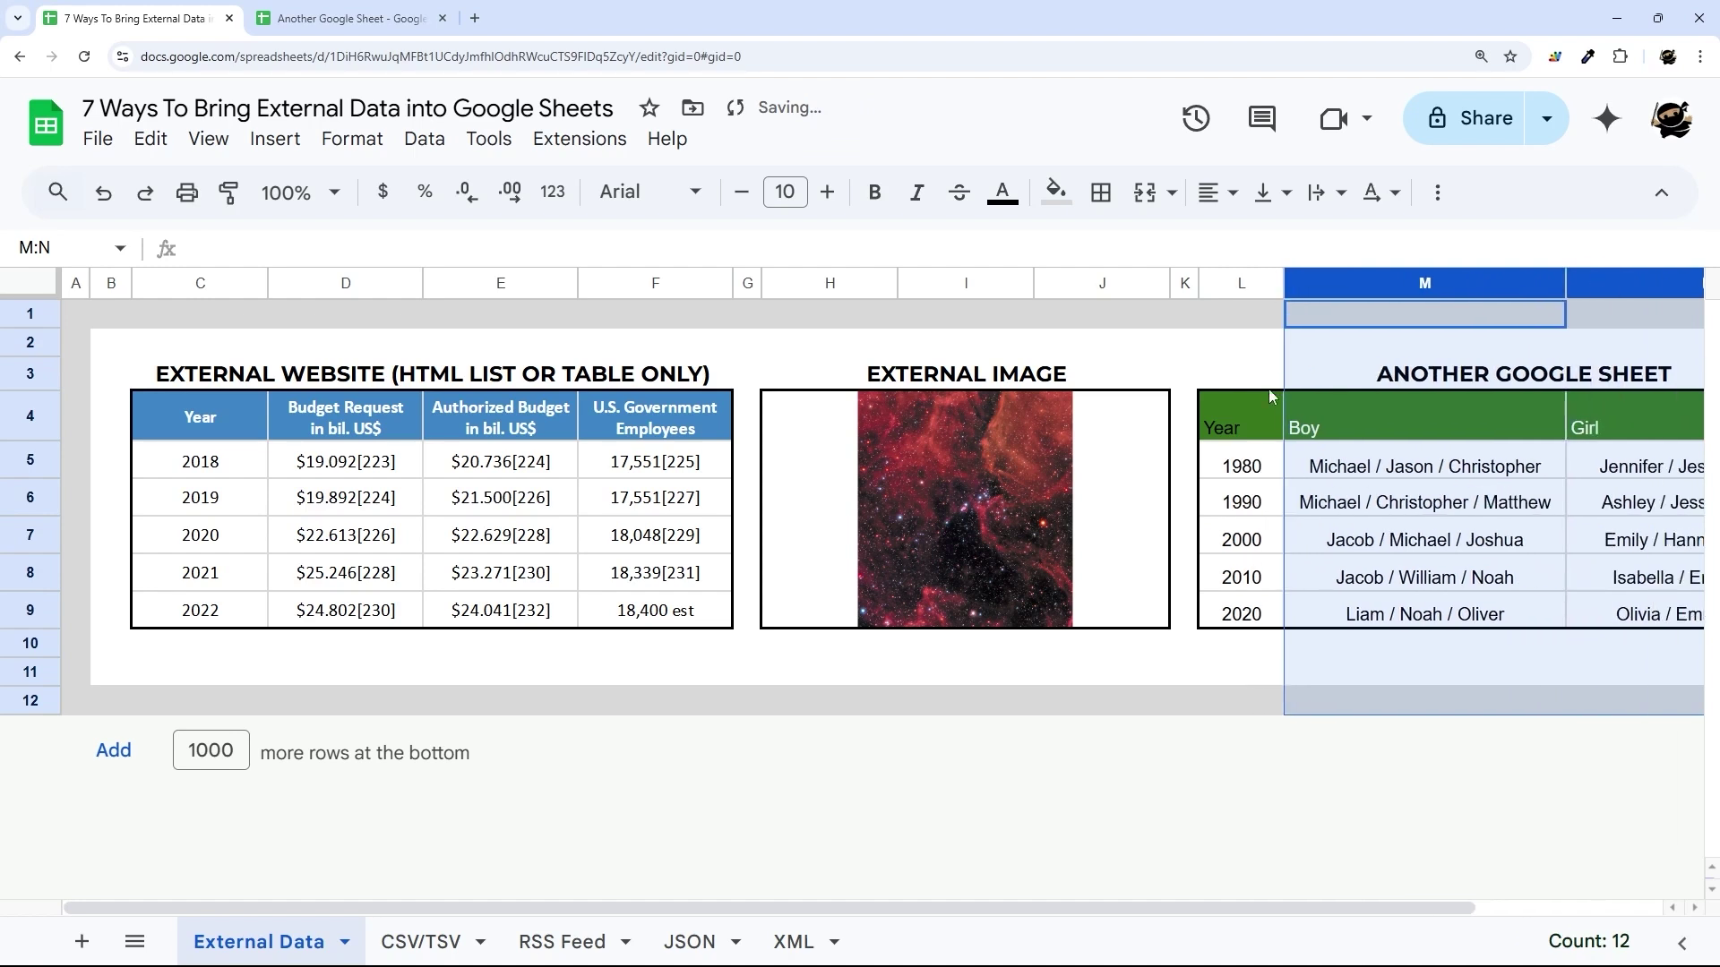
pyautogui.click(1240, 417)
pyautogui.click(1053, 192)
pyautogui.press('Escape')
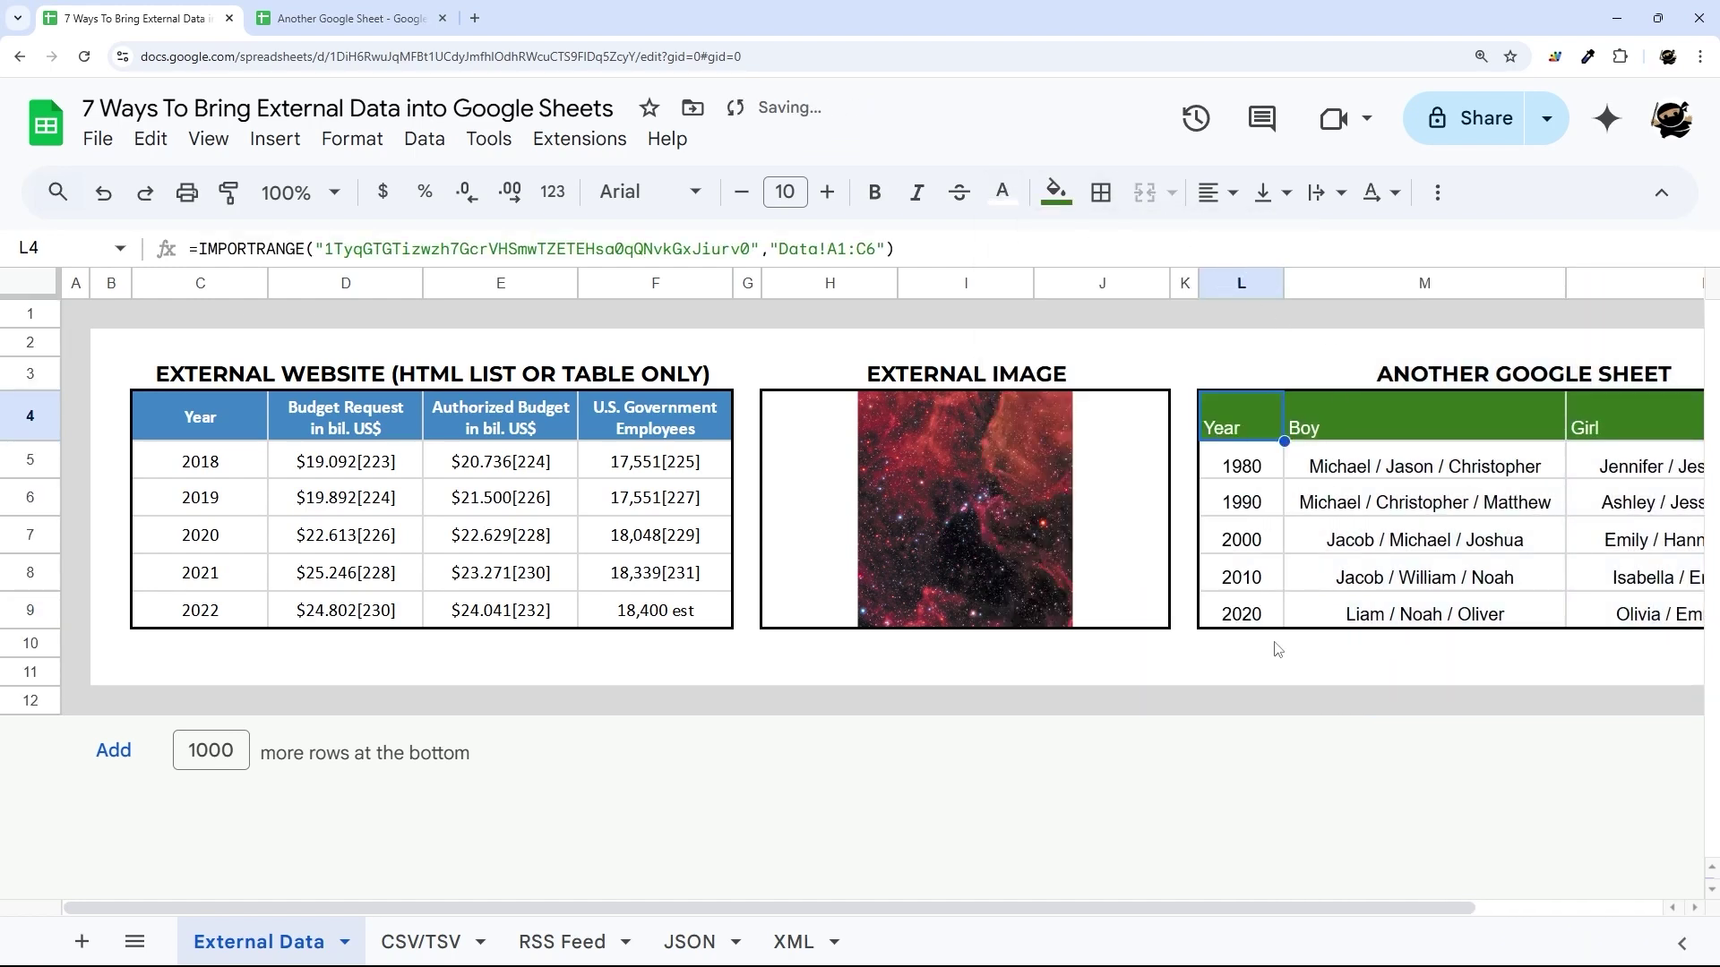
pyautogui.moveTo(1388, 907); pyautogui.dragTo(952, 880)
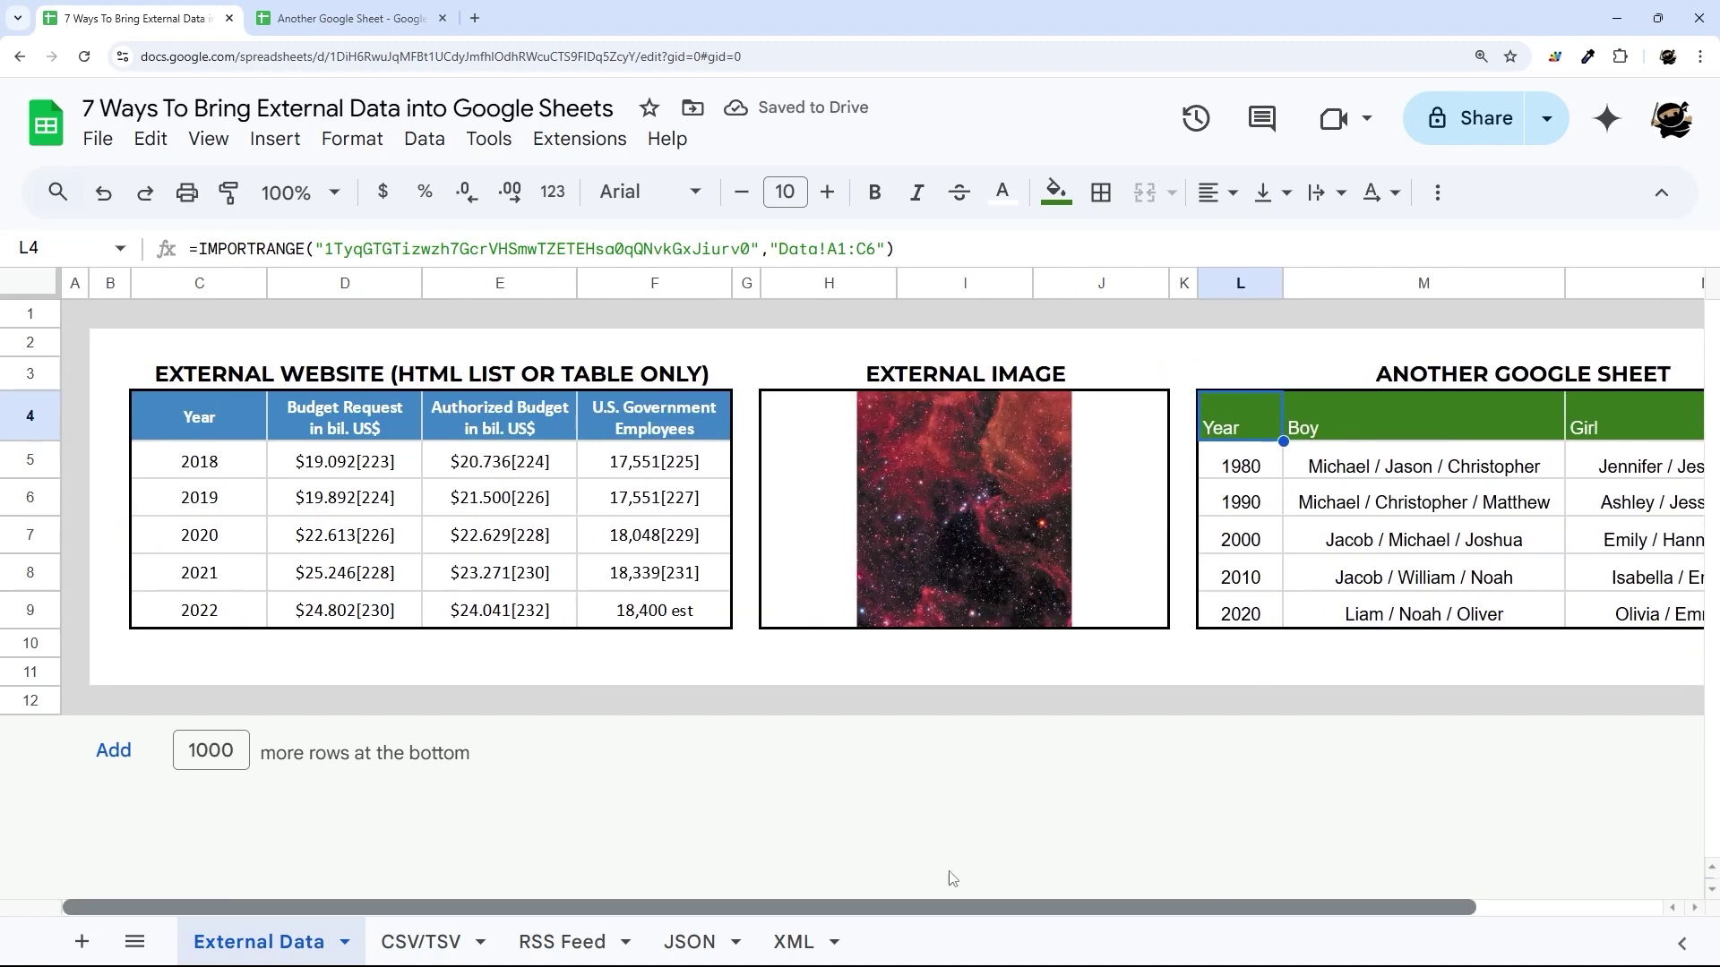
# Step: On the CSV/TSV sheet, delete the banklist URL from cell A1
pyautogui.click(405, 940)
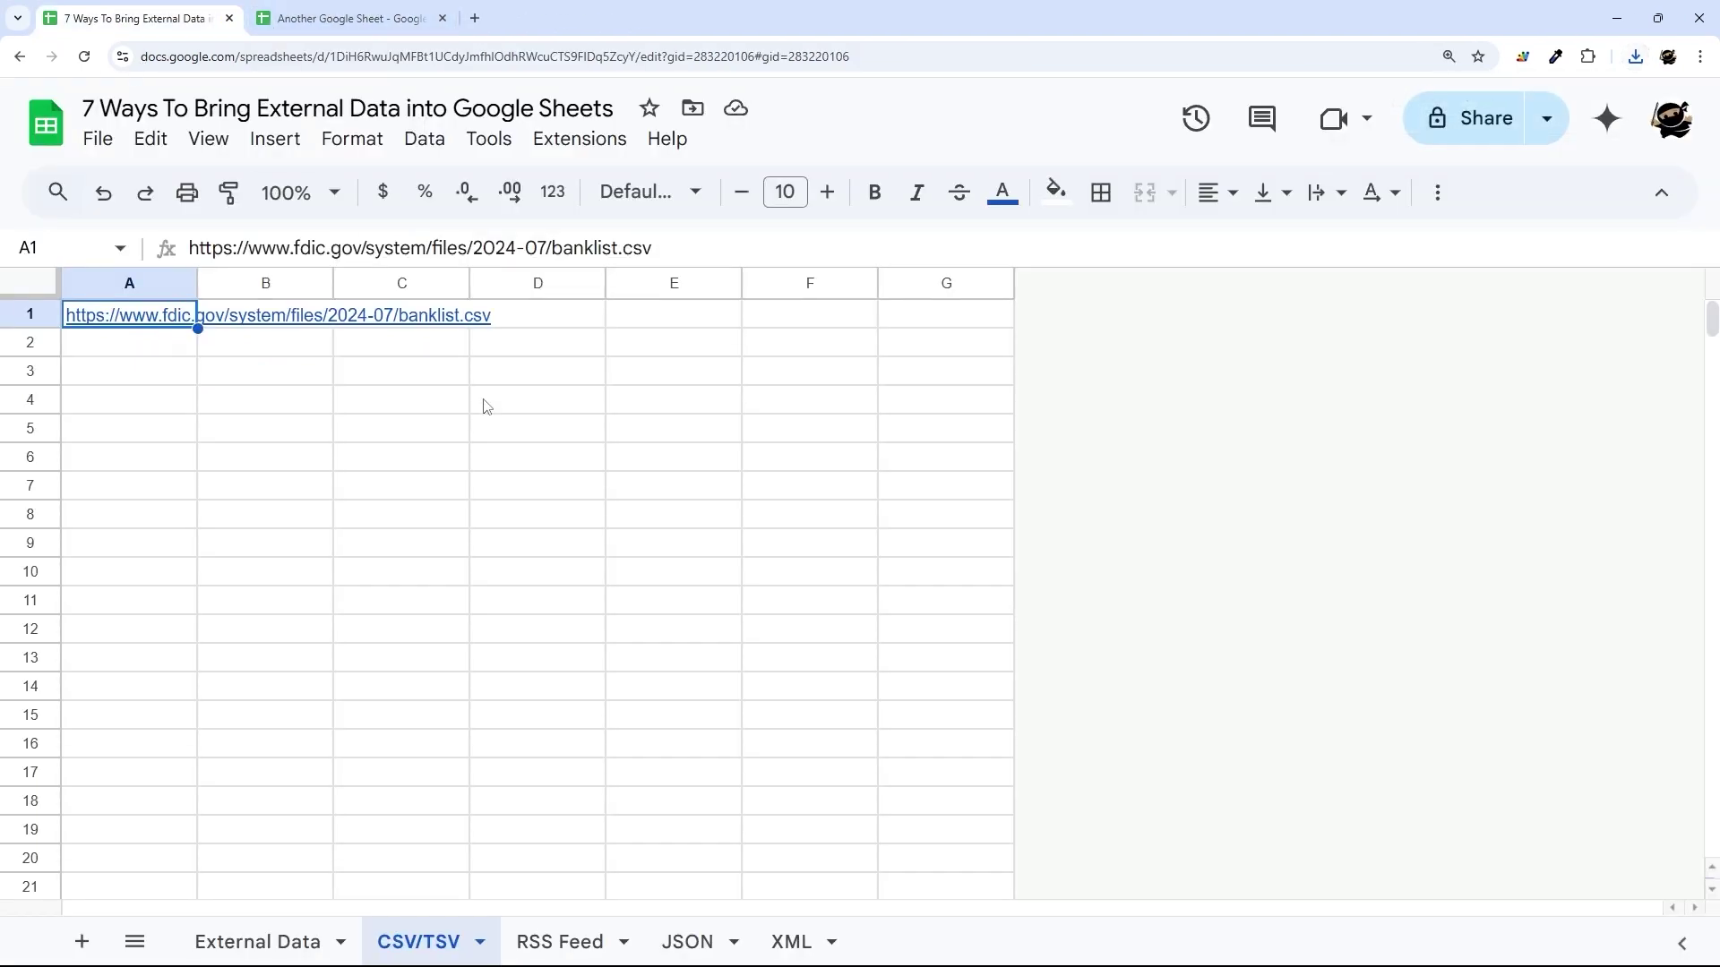
pyautogui.moveTo(652, 248); pyautogui.dragTo(190, 248)
pyautogui.click(177, 323)
pyautogui.click(384, 248)
pyautogui.hotkey('ctrl', 'a')
pyautogui.hotkey('ctrl', 'c')
pyautogui.press('BackSpace')
pyautogui.click(203, 371)
pyautogui.click(95, 318)
# Step: Enter =IMPORTDATA("...") with the pasted banklist.csv URL in A1
pyautogui.write('=impor')
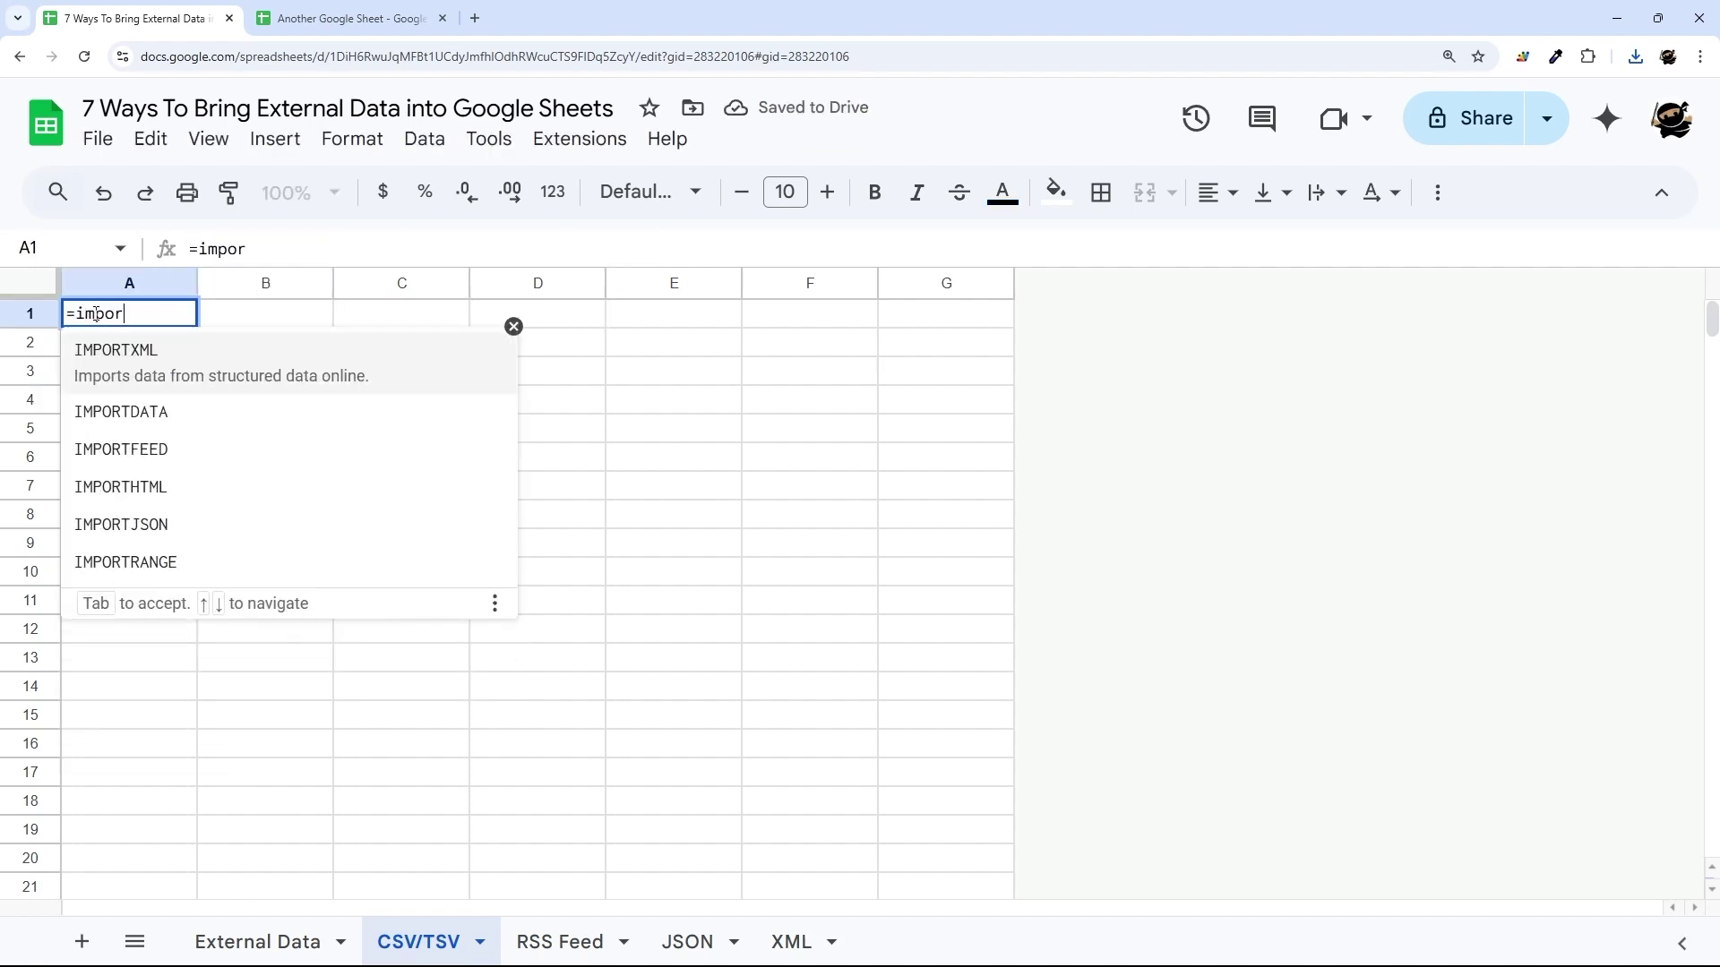
pyautogui.write('tCS')
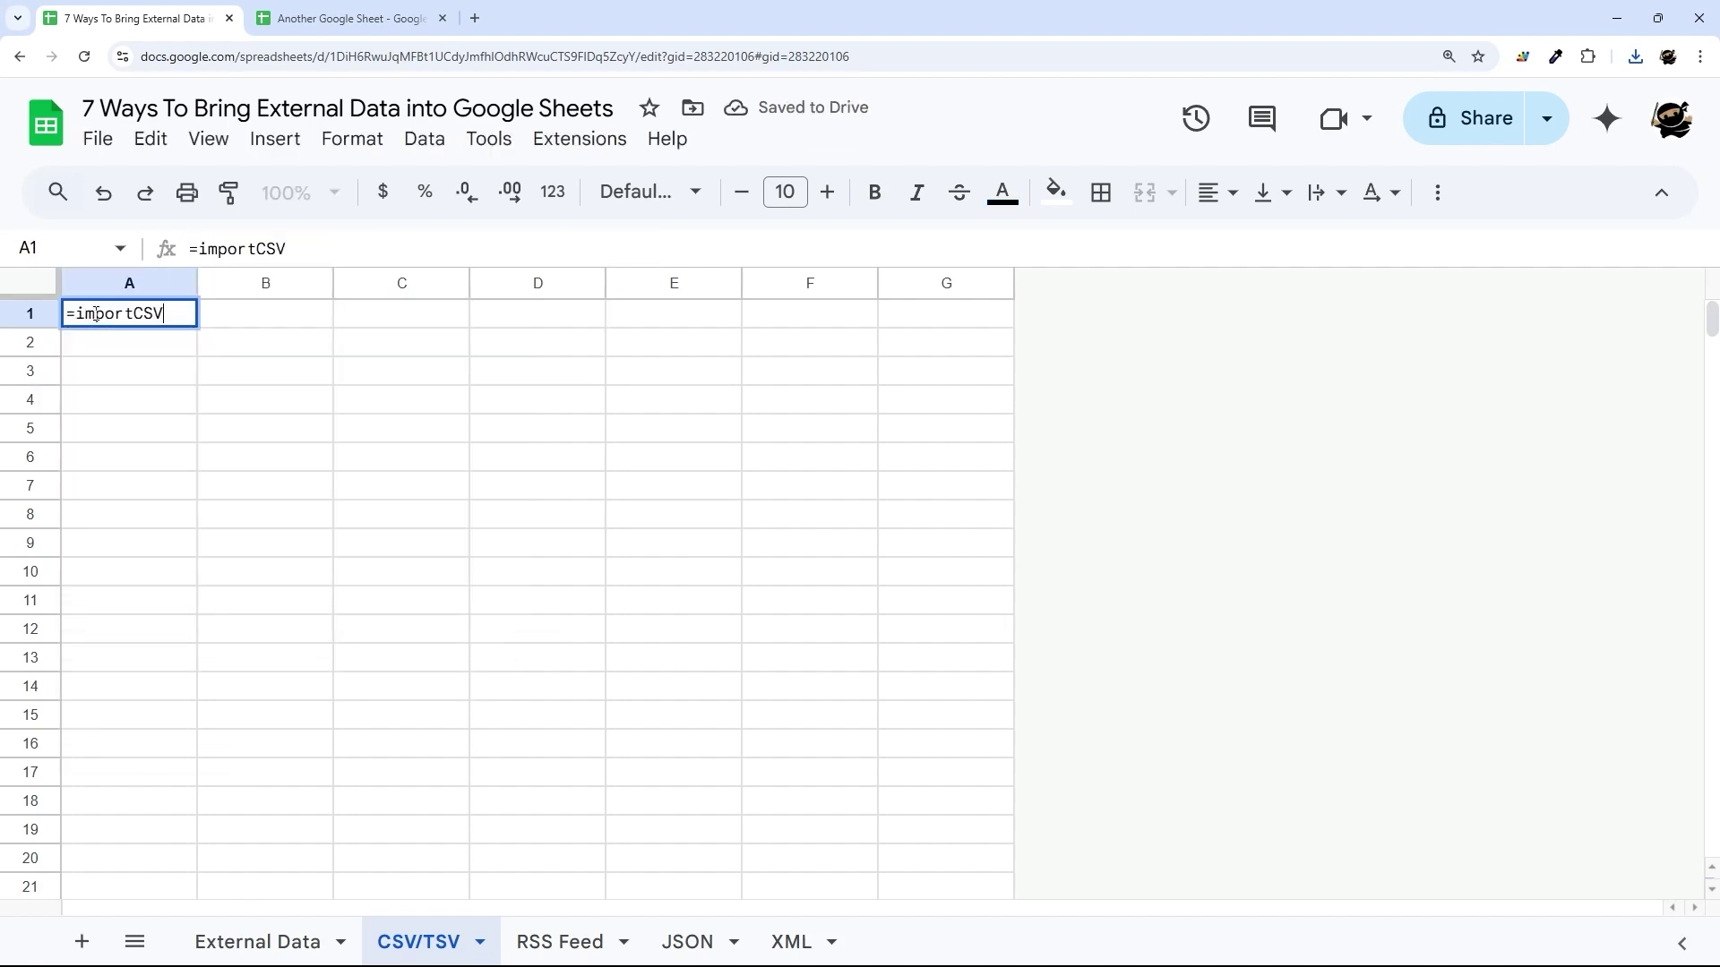
pyautogui.write('V')
pyautogui.hotkey('ctrl', 'a')
pyautogui.press('BackSpace')
pyautogui.write('=IMPORT')
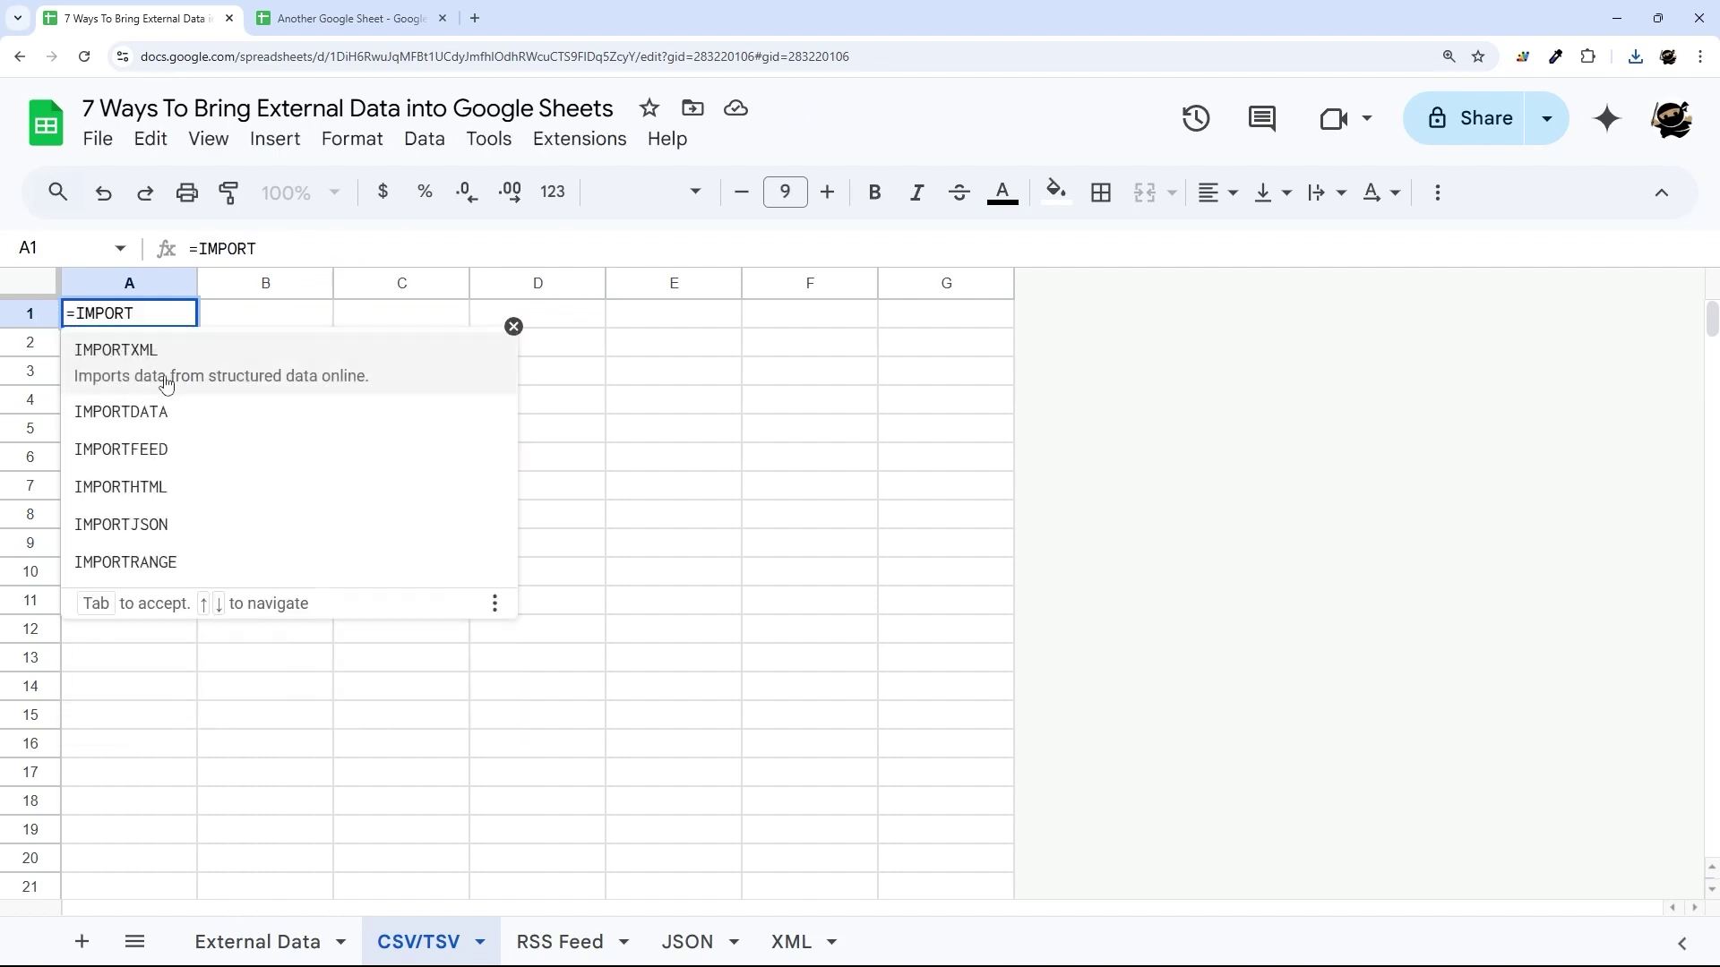
pyautogui.click(142, 400)
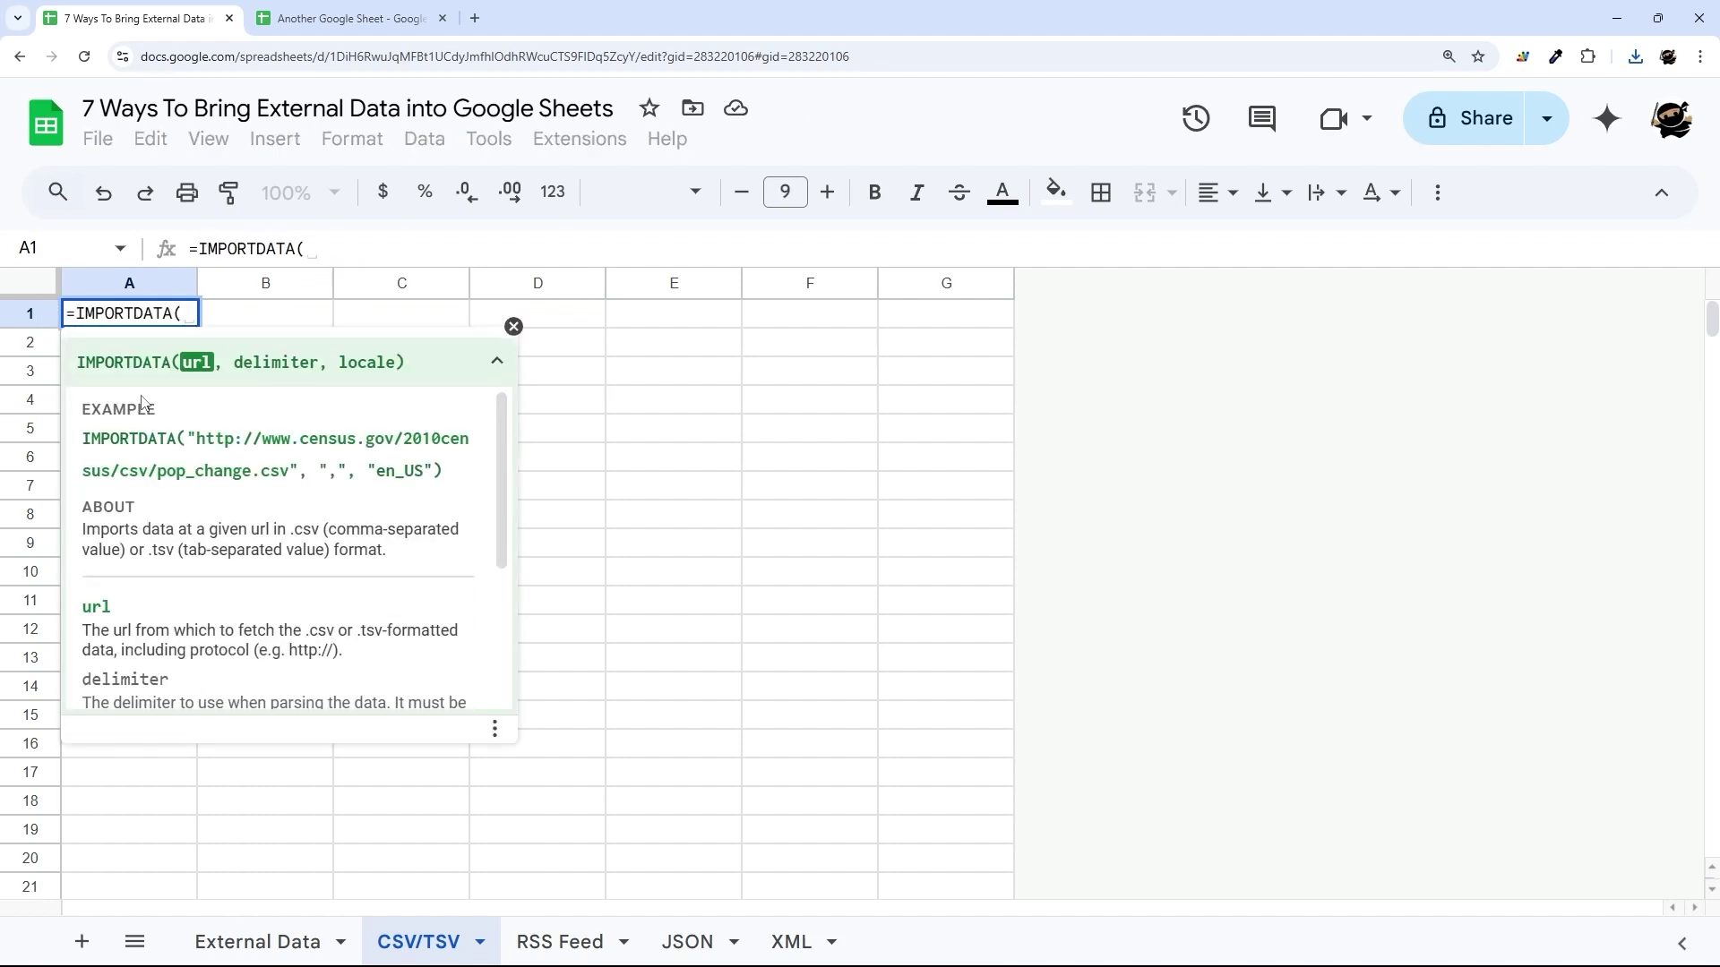
pyautogui.write('"')
pyautogui.hotkey('ctrl', 'v')
pyautogui.write('"')
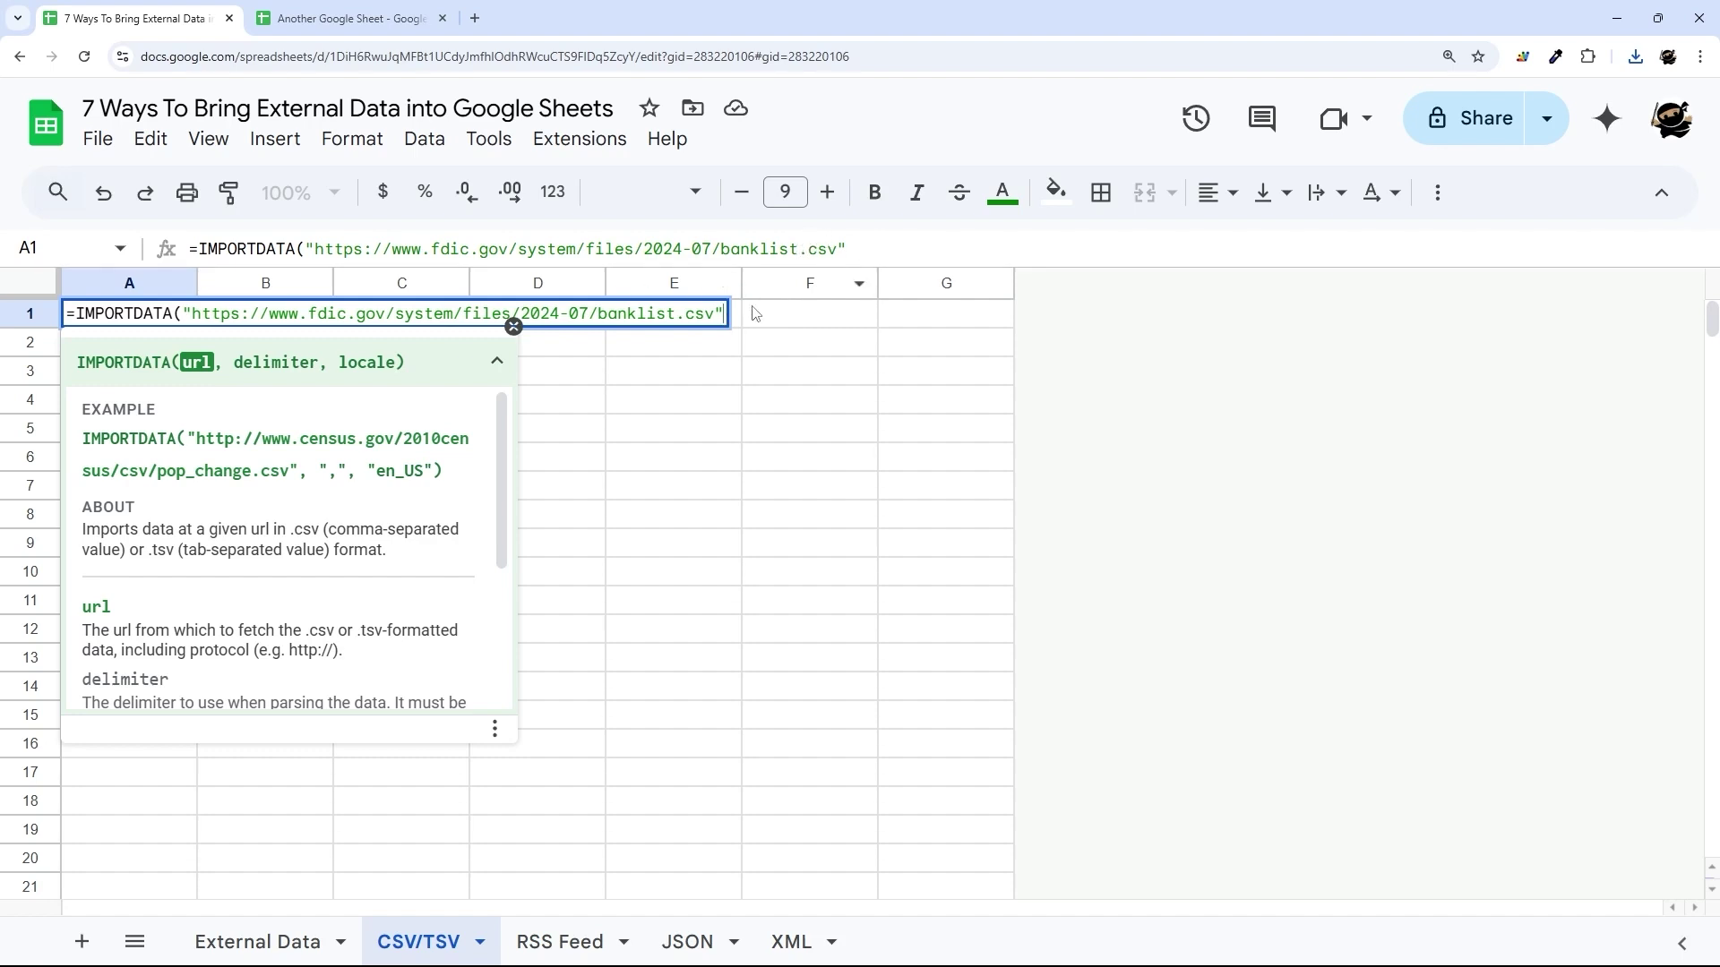
pyautogui.click(851, 248)
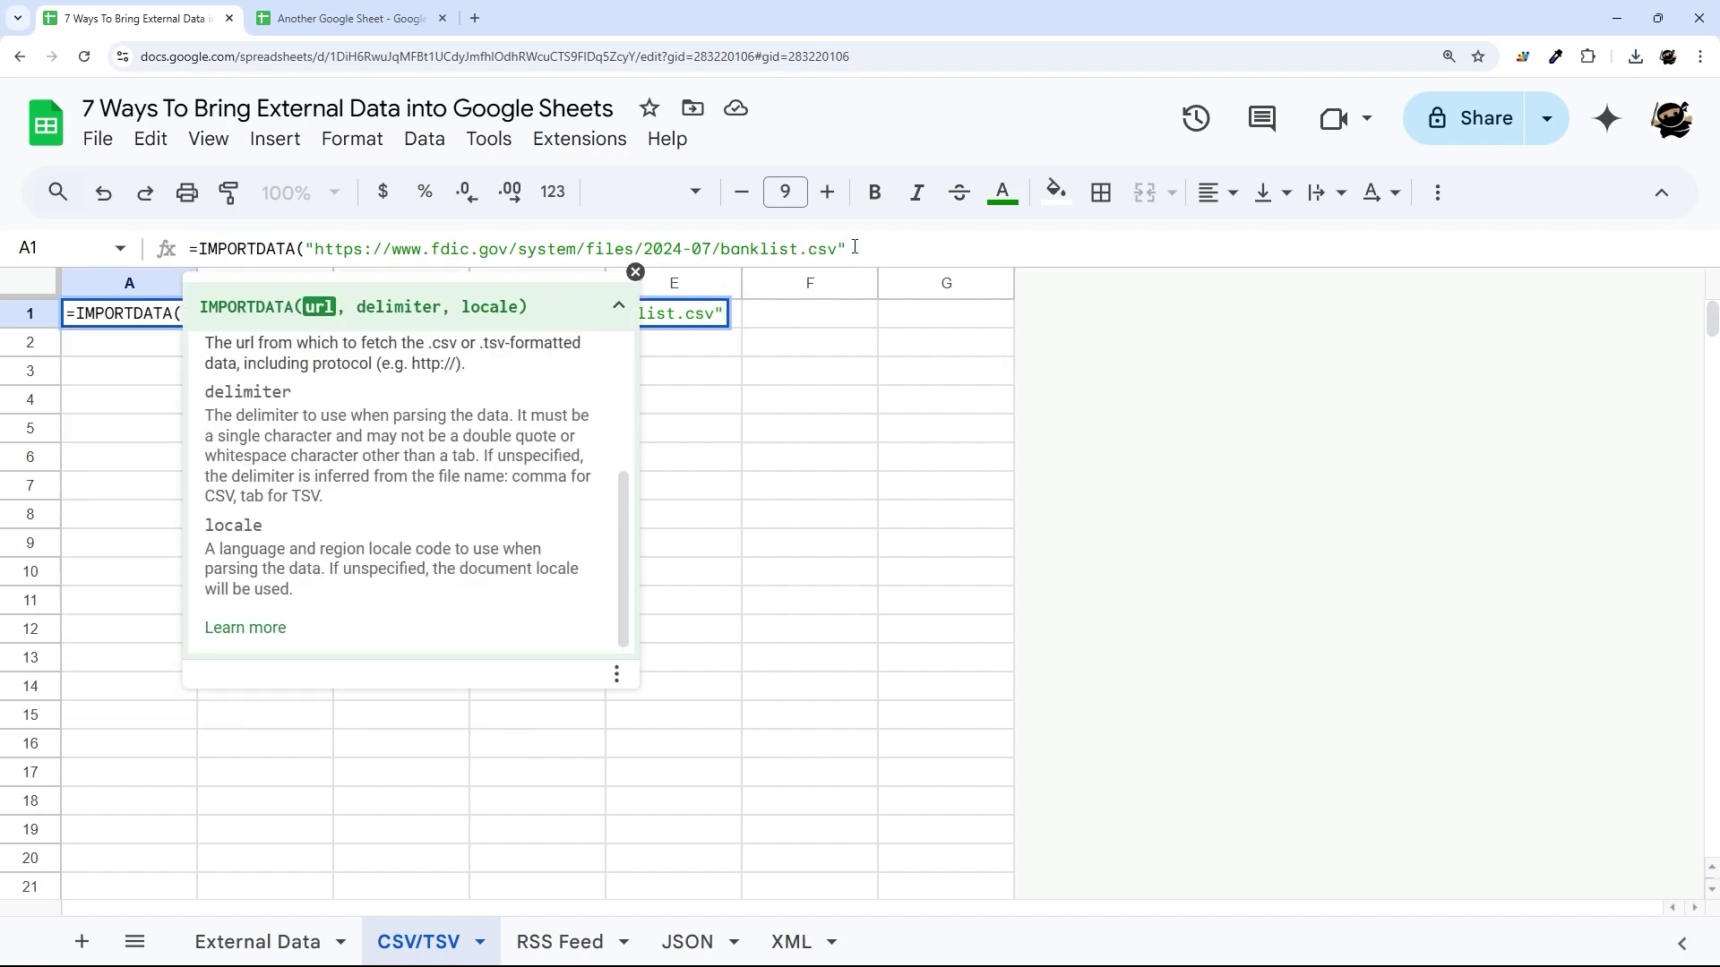
pyautogui.press('Return')
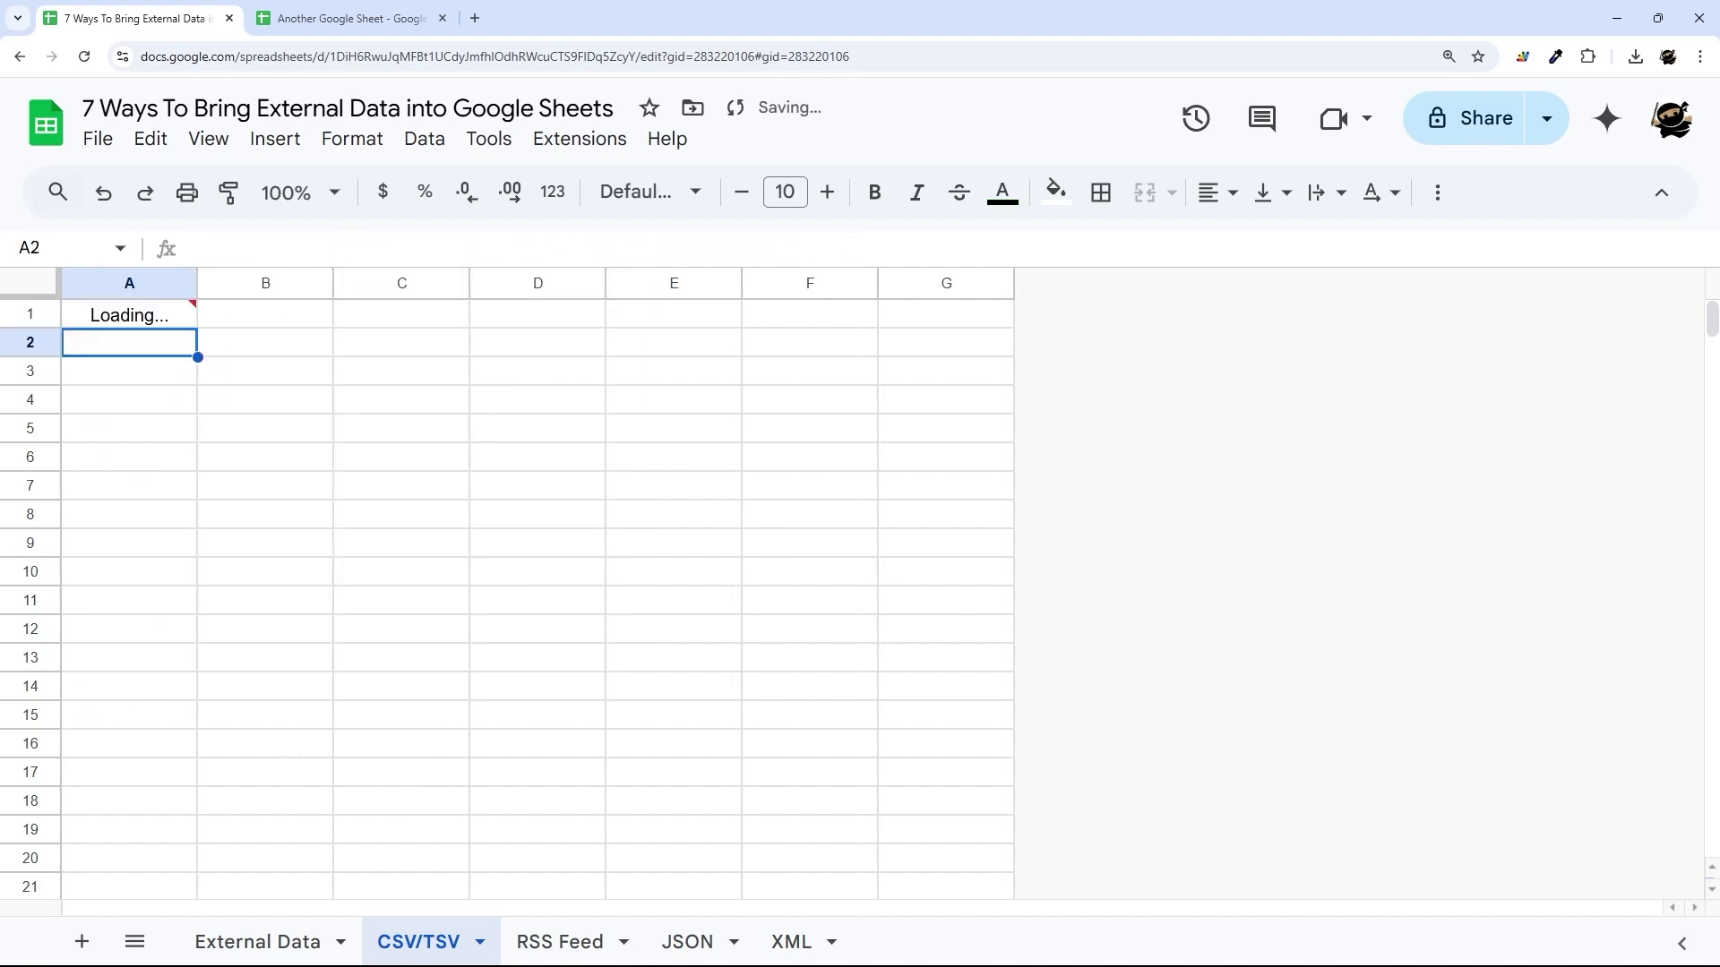
# Step: Widen column A to show full bank names and narrow the Cert column D
pyautogui.click(138, 323)
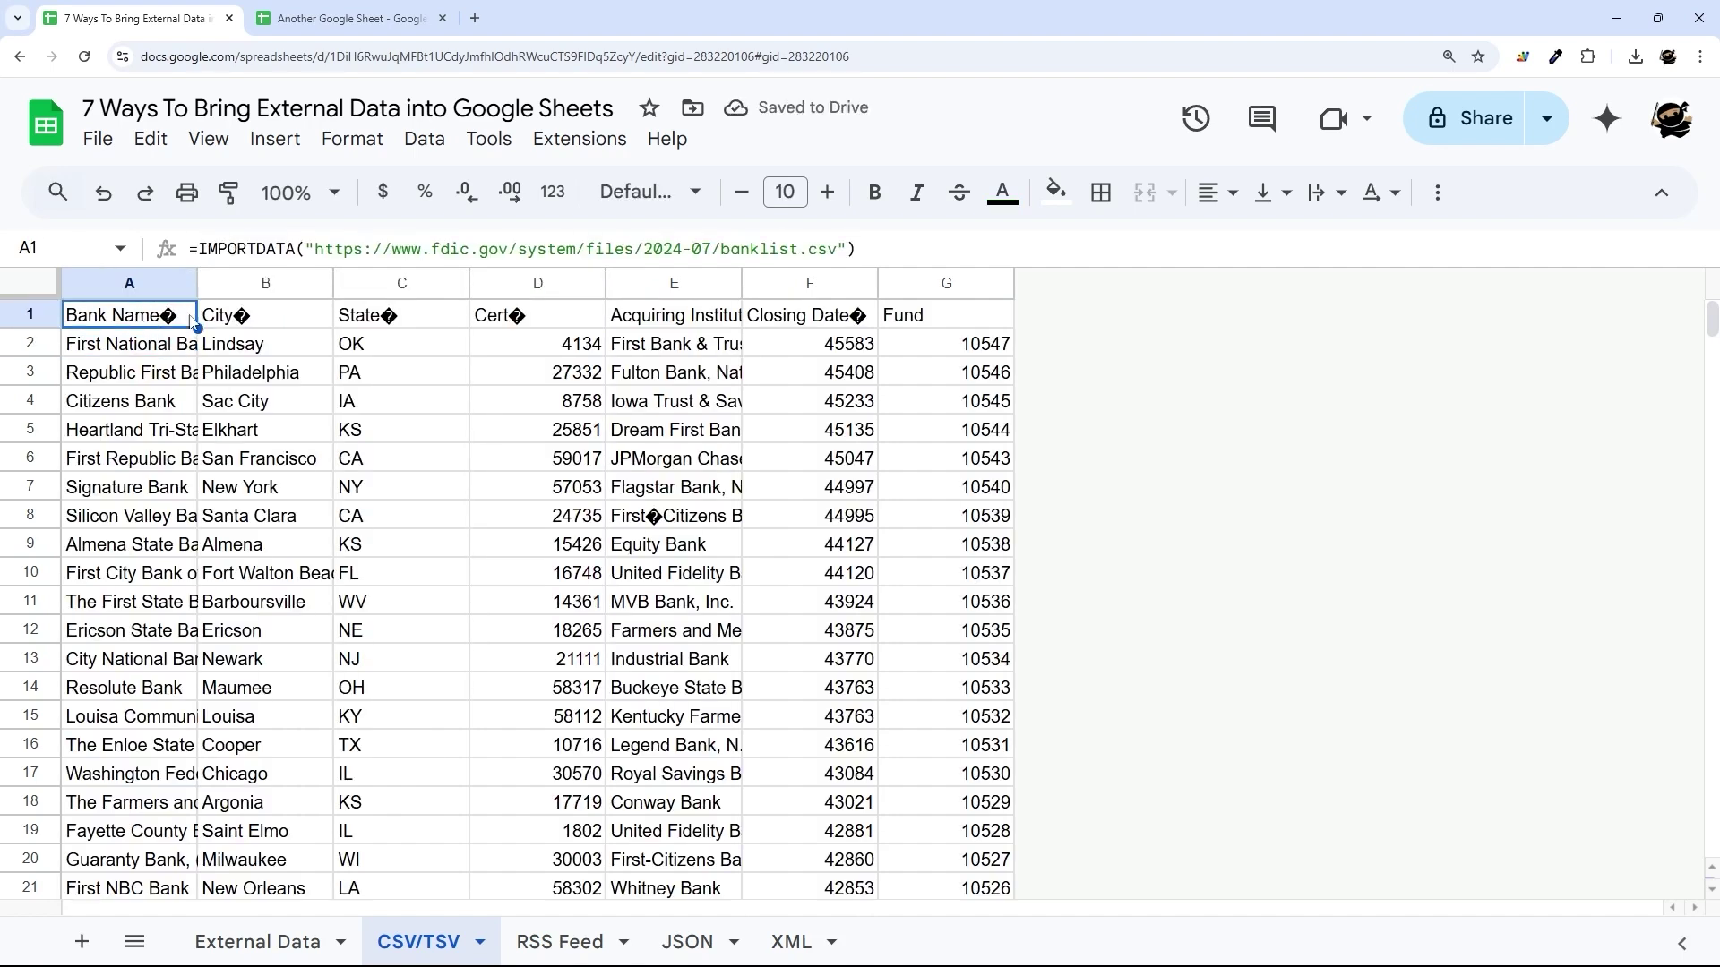
pyautogui.moveTo(197, 282); pyautogui.dragTo(434, 282)
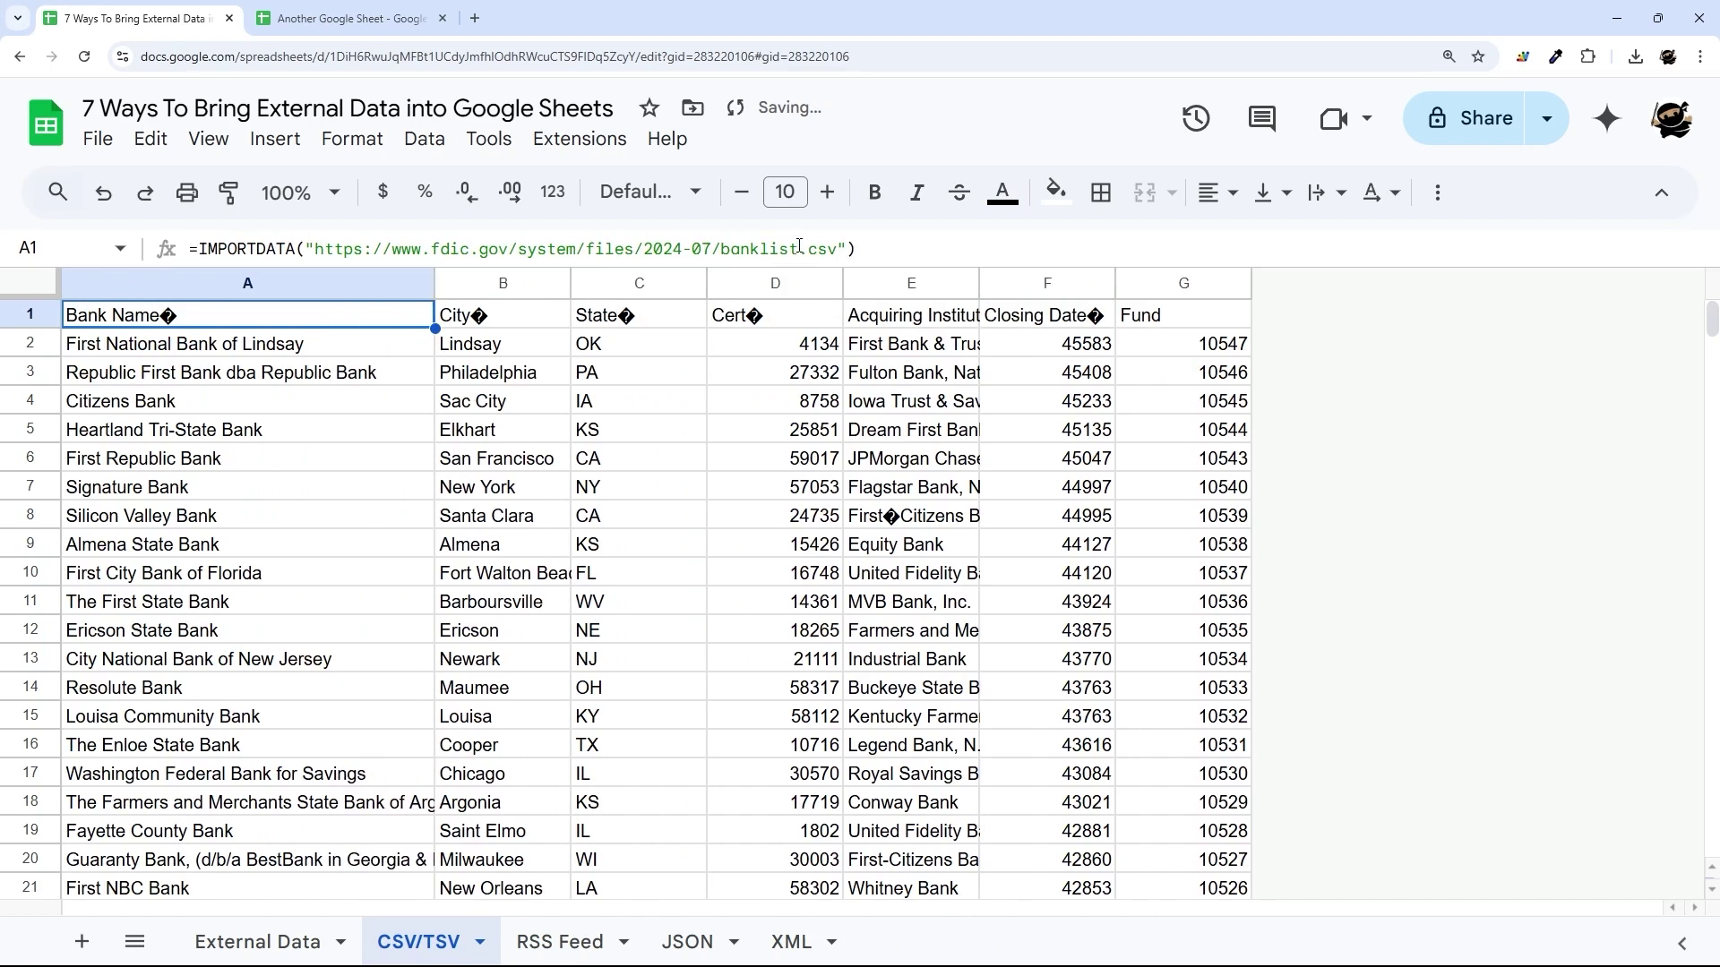
pyautogui.moveTo(800, 248); pyautogui.dragTo(663, 248)
pyautogui.press('Escape')
pyautogui.moveTo(842, 283); pyautogui.dragTo(812, 283)
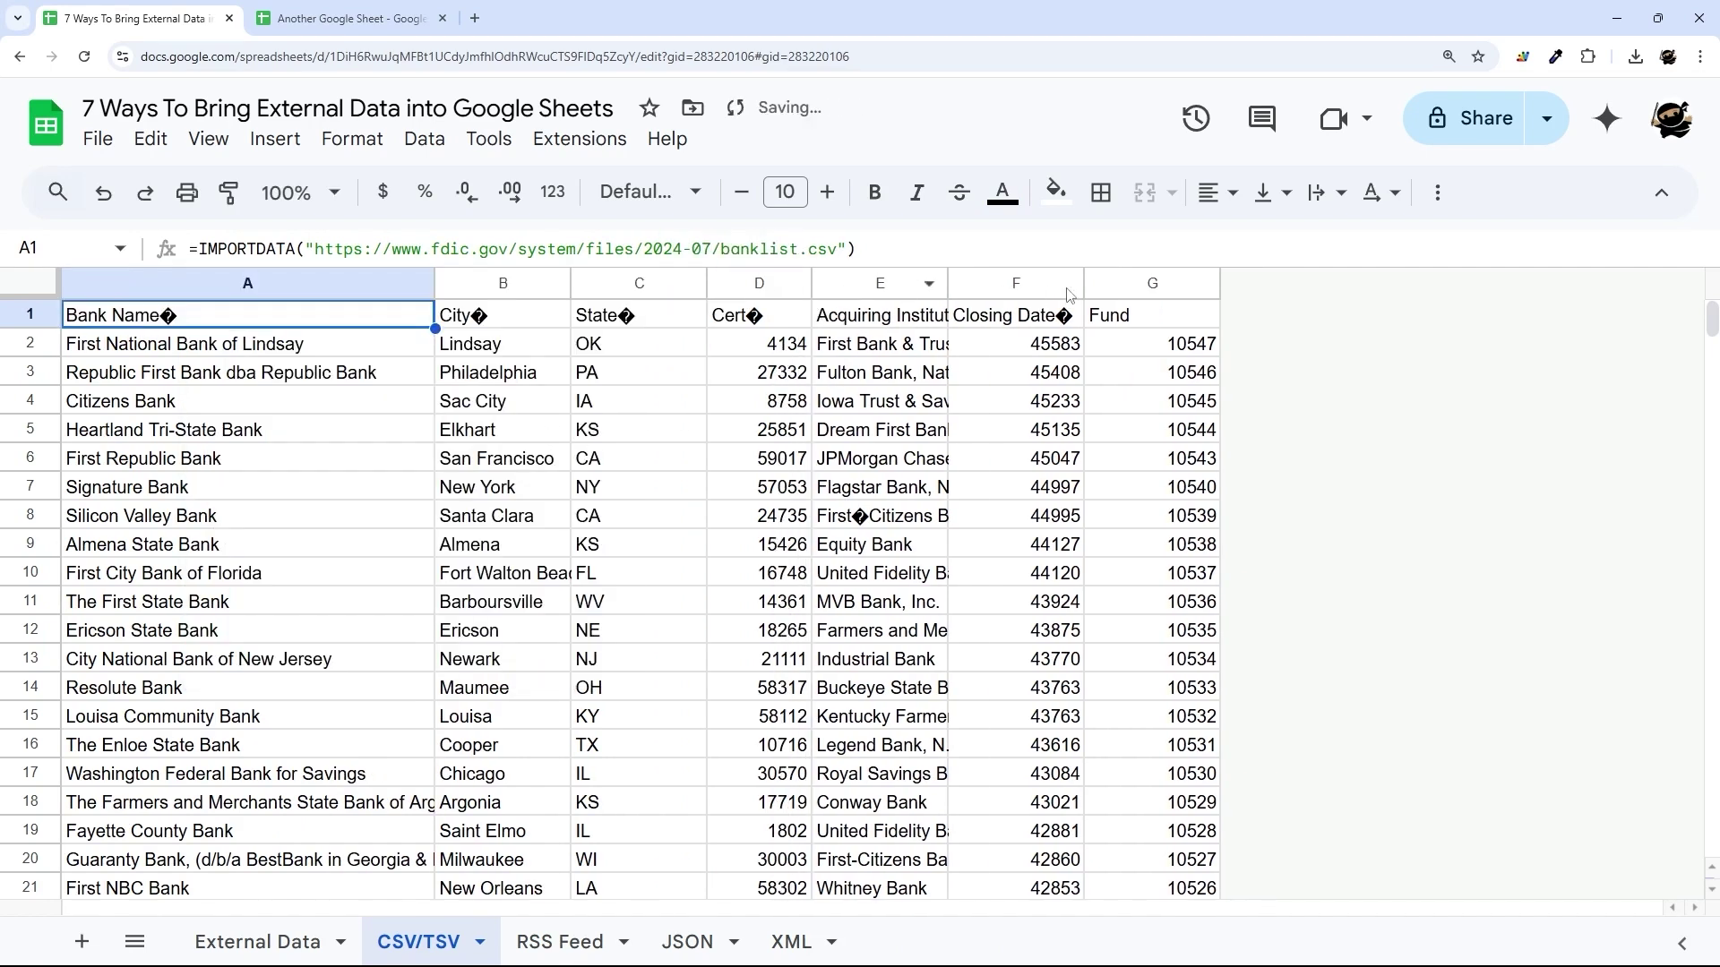
# Step: Format the Closing Date column F as dates
pyautogui.click(1055, 285)
pyautogui.click(553, 192)
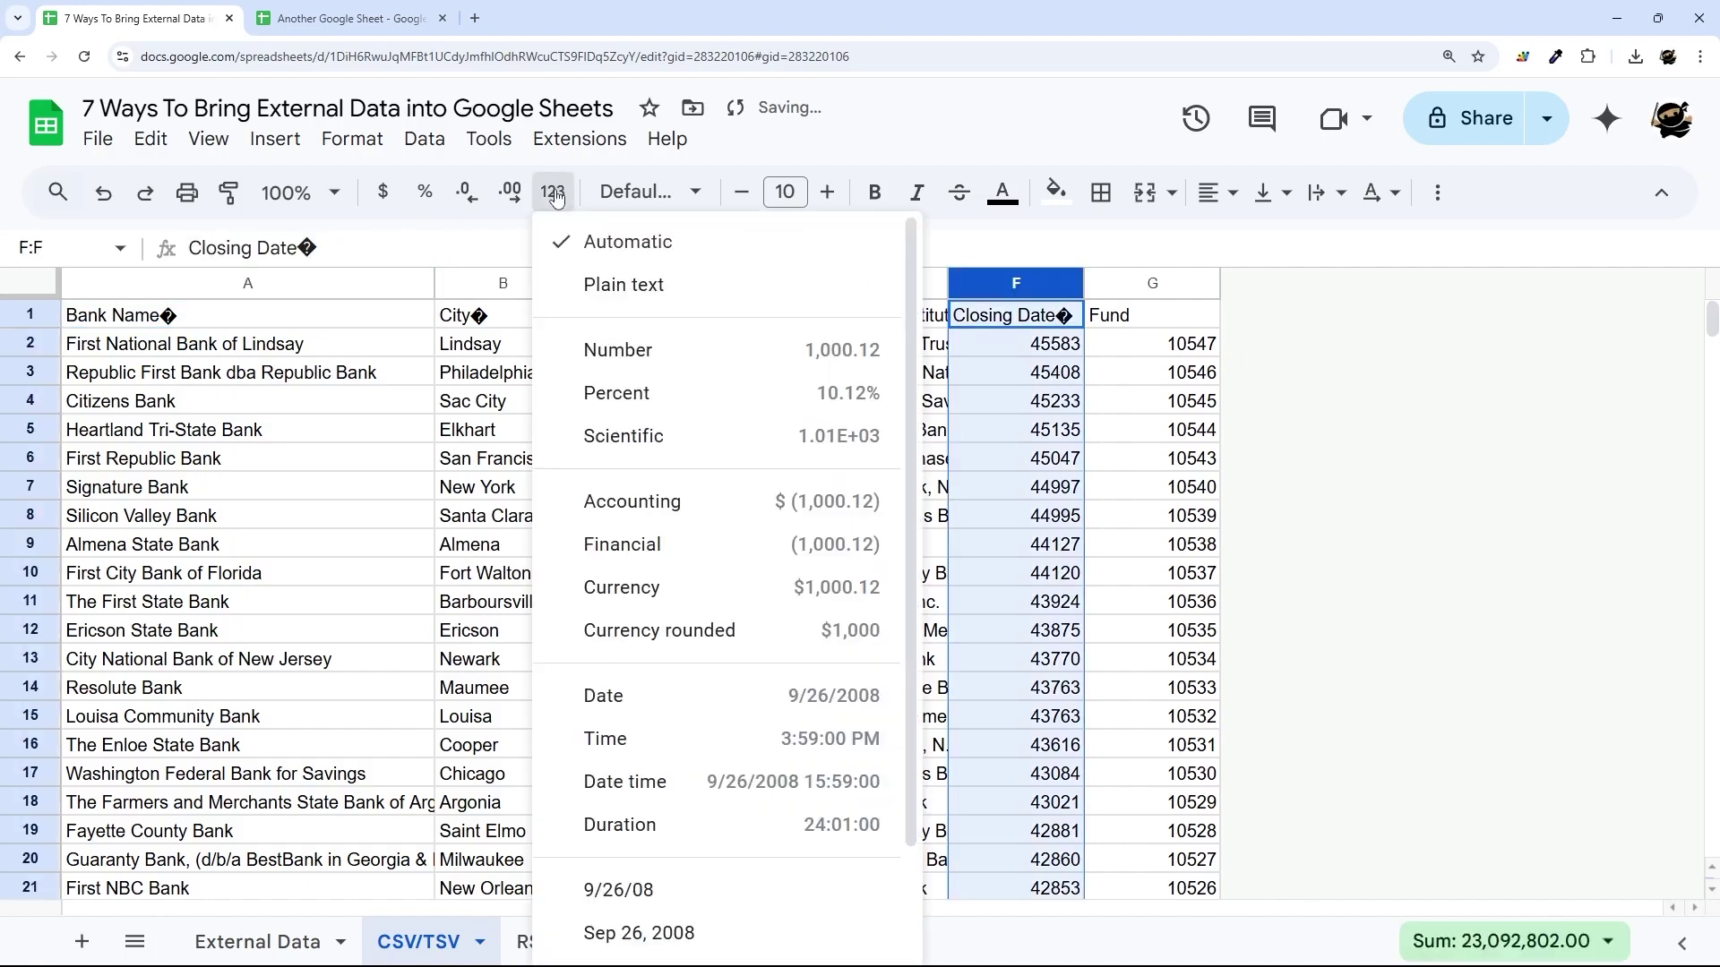
pyautogui.click(683, 699)
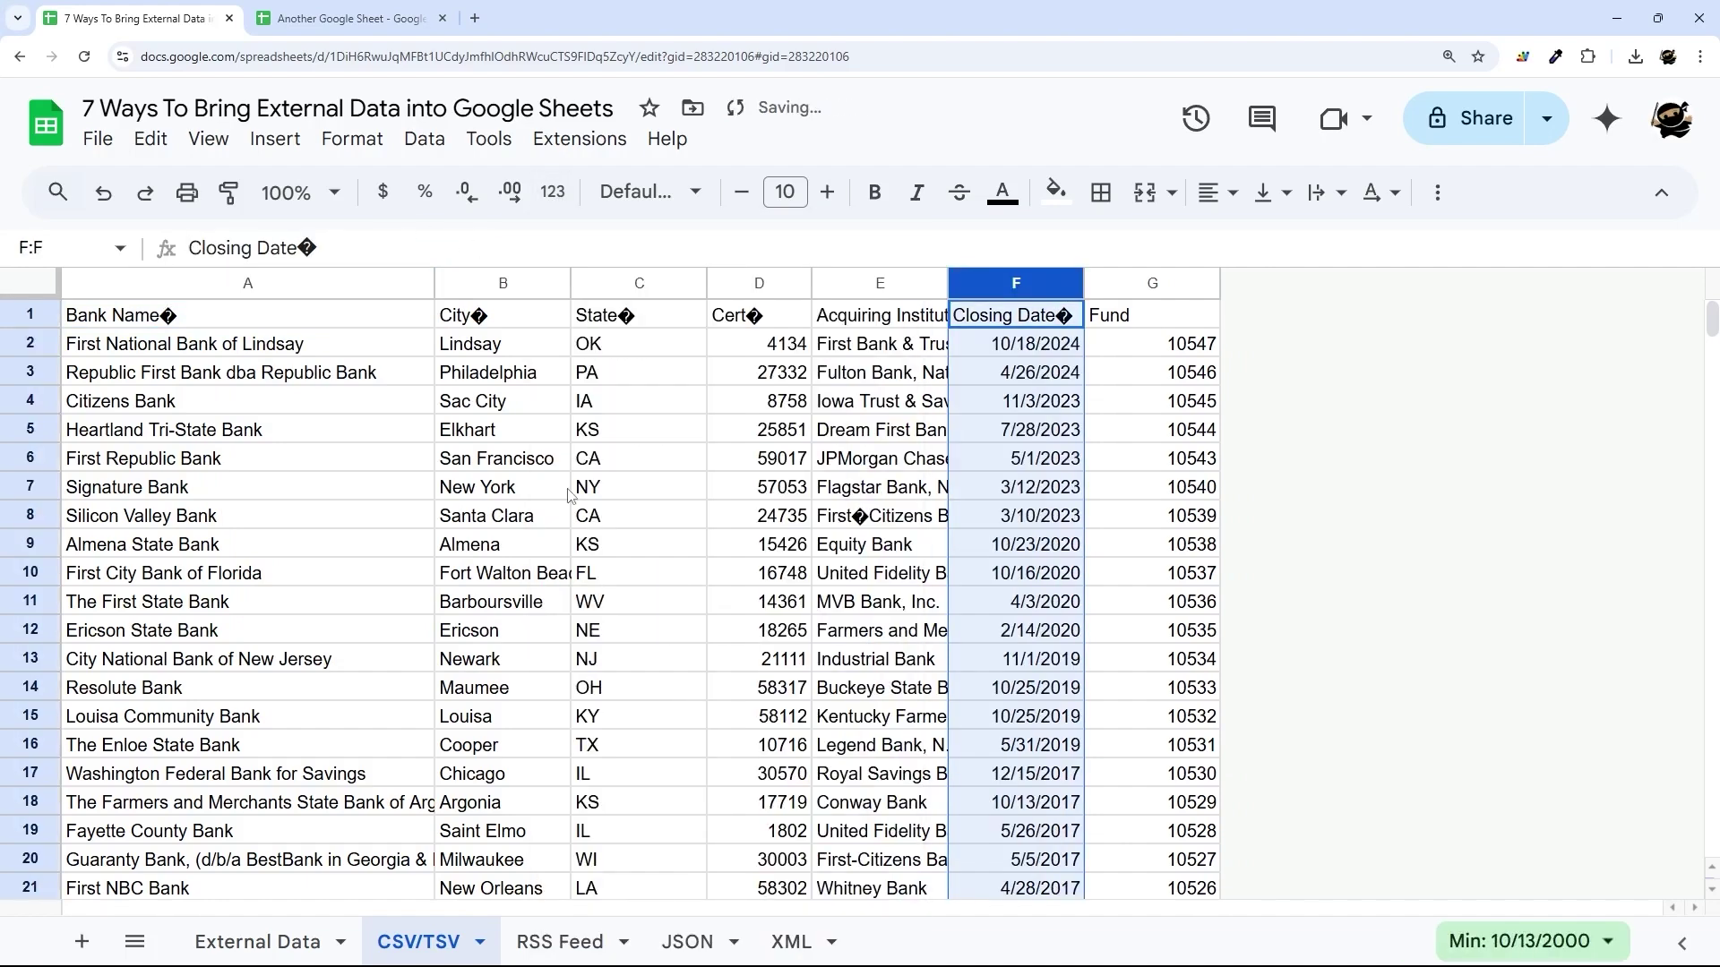
# Step: Style header row 1 with a dark blue fill and white, centred, wrapped text
pyautogui.click(26, 315)
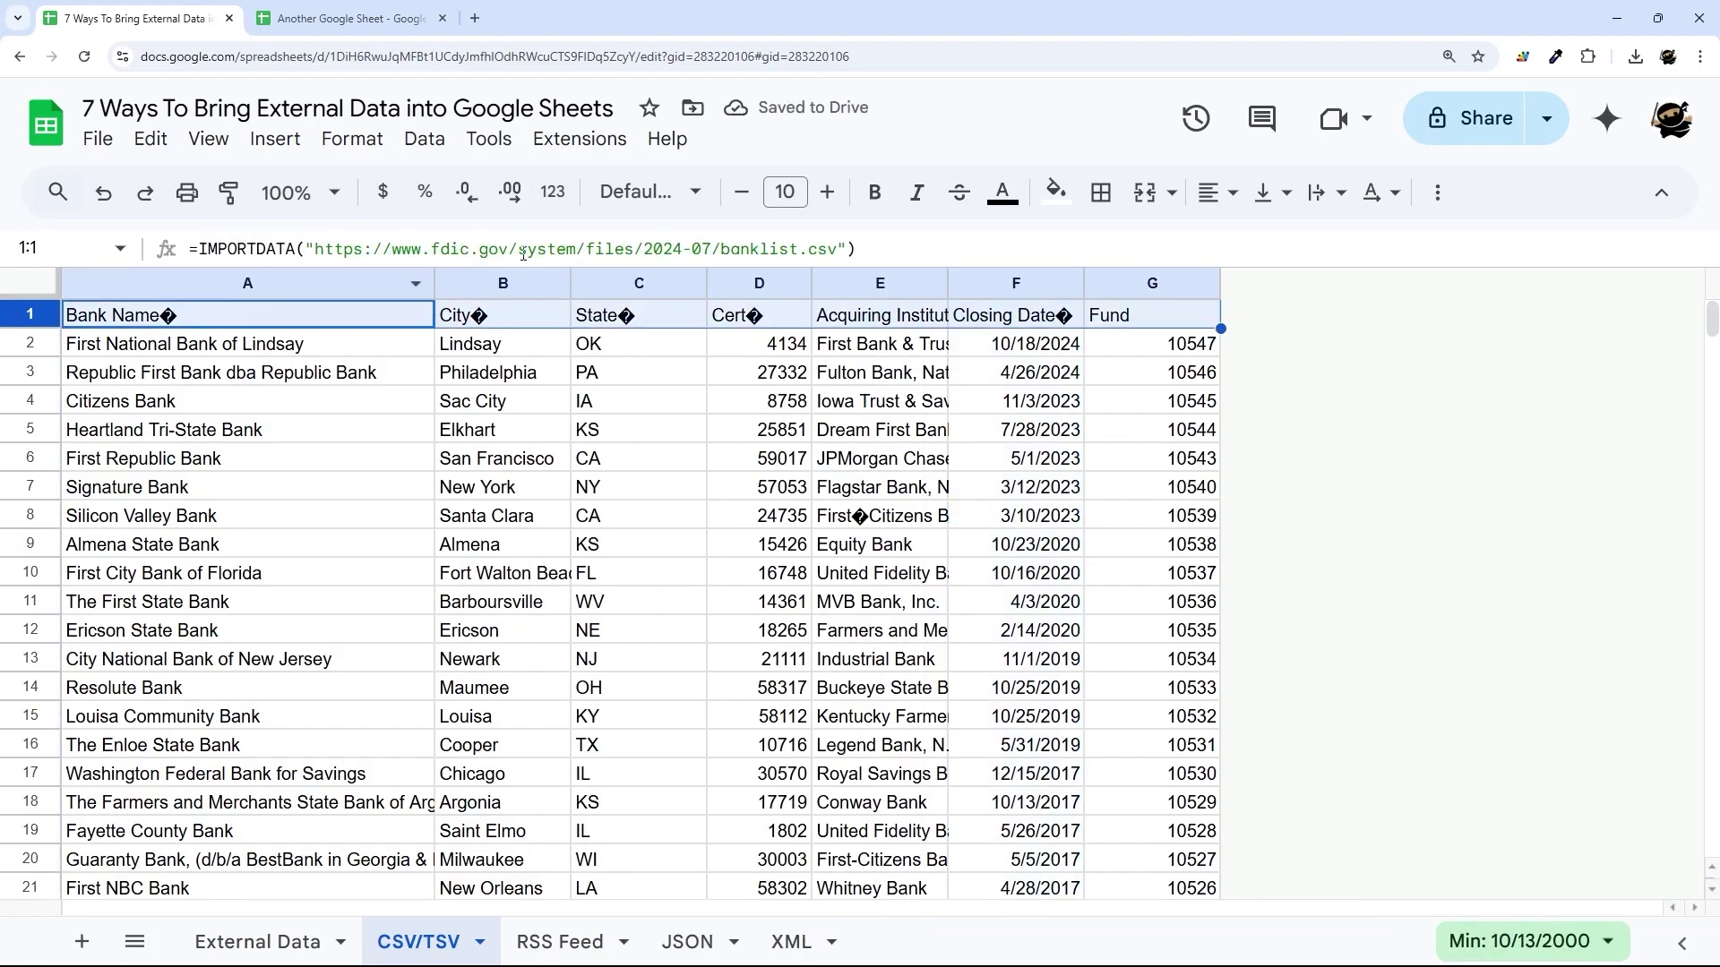
pyautogui.click(1055, 191)
pyautogui.click(1267, 460)
pyautogui.click(1003, 192)
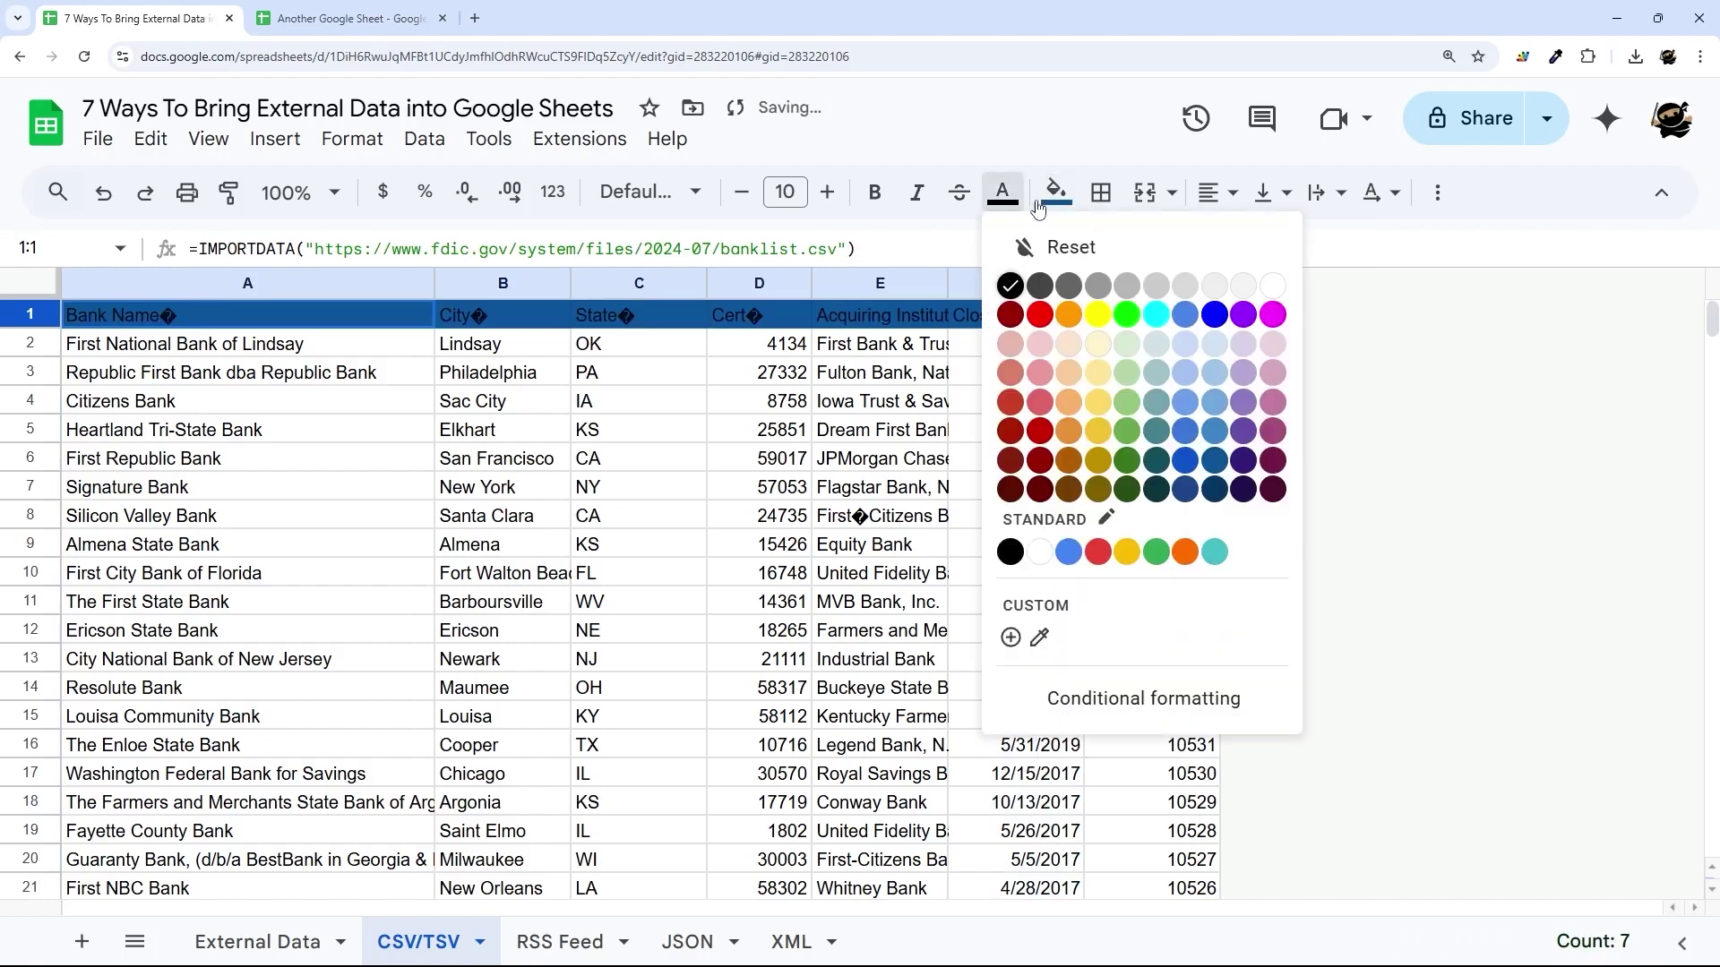
pyautogui.click(1272, 286)
pyautogui.click(1218, 192)
pyautogui.click(1250, 241)
pyautogui.click(1327, 191)
pyautogui.click(1368, 254)
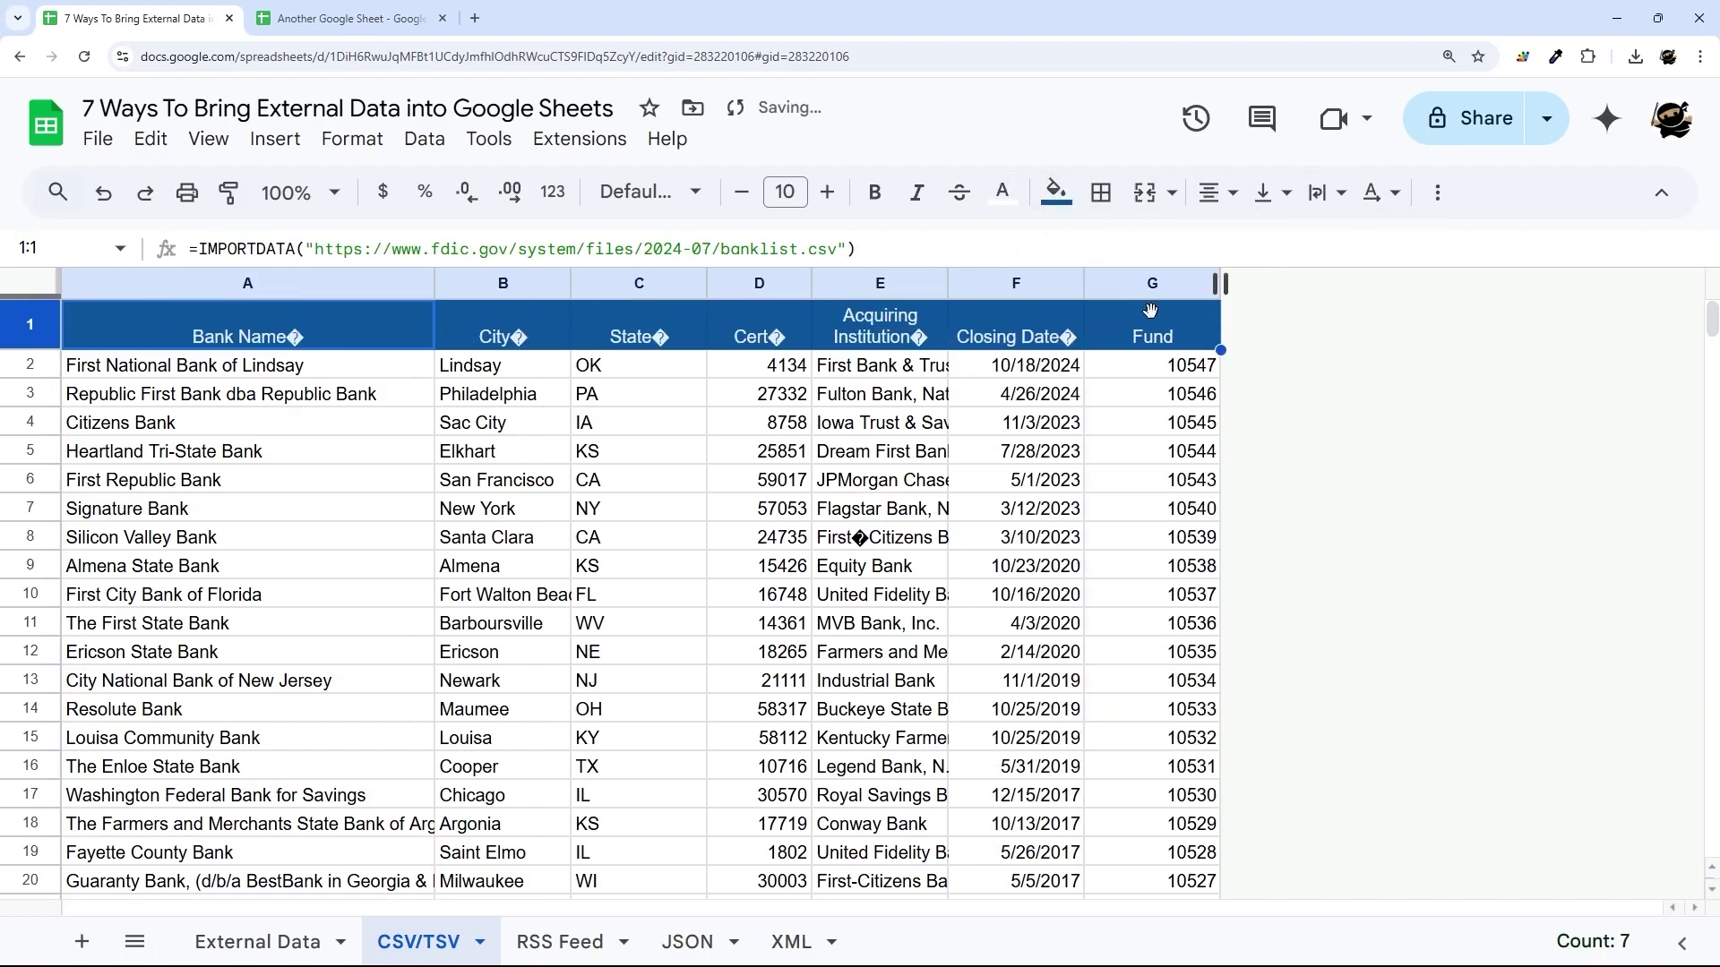
# Step: Widen the Acquiring Institution column E and narrow the State column C
pyautogui.click(882, 479)
pyautogui.moveTo(948, 285); pyautogui.dragTo(1029, 285)
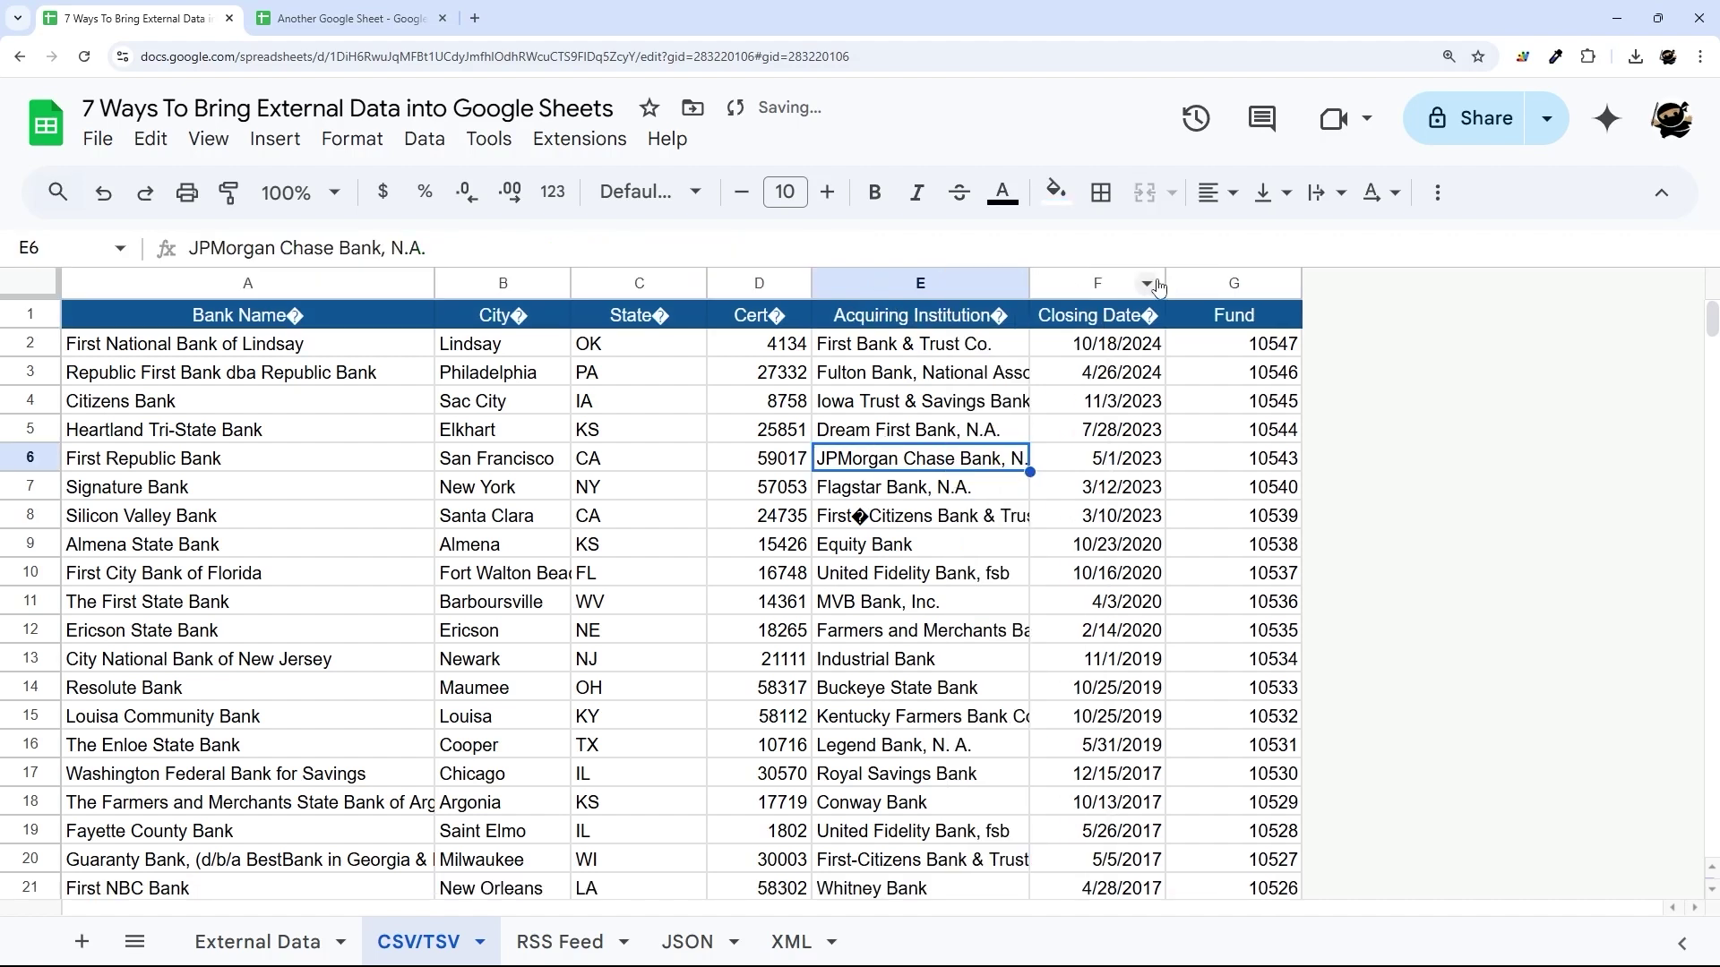
pyautogui.moveTo(707, 283); pyautogui.dragTo(674, 283)
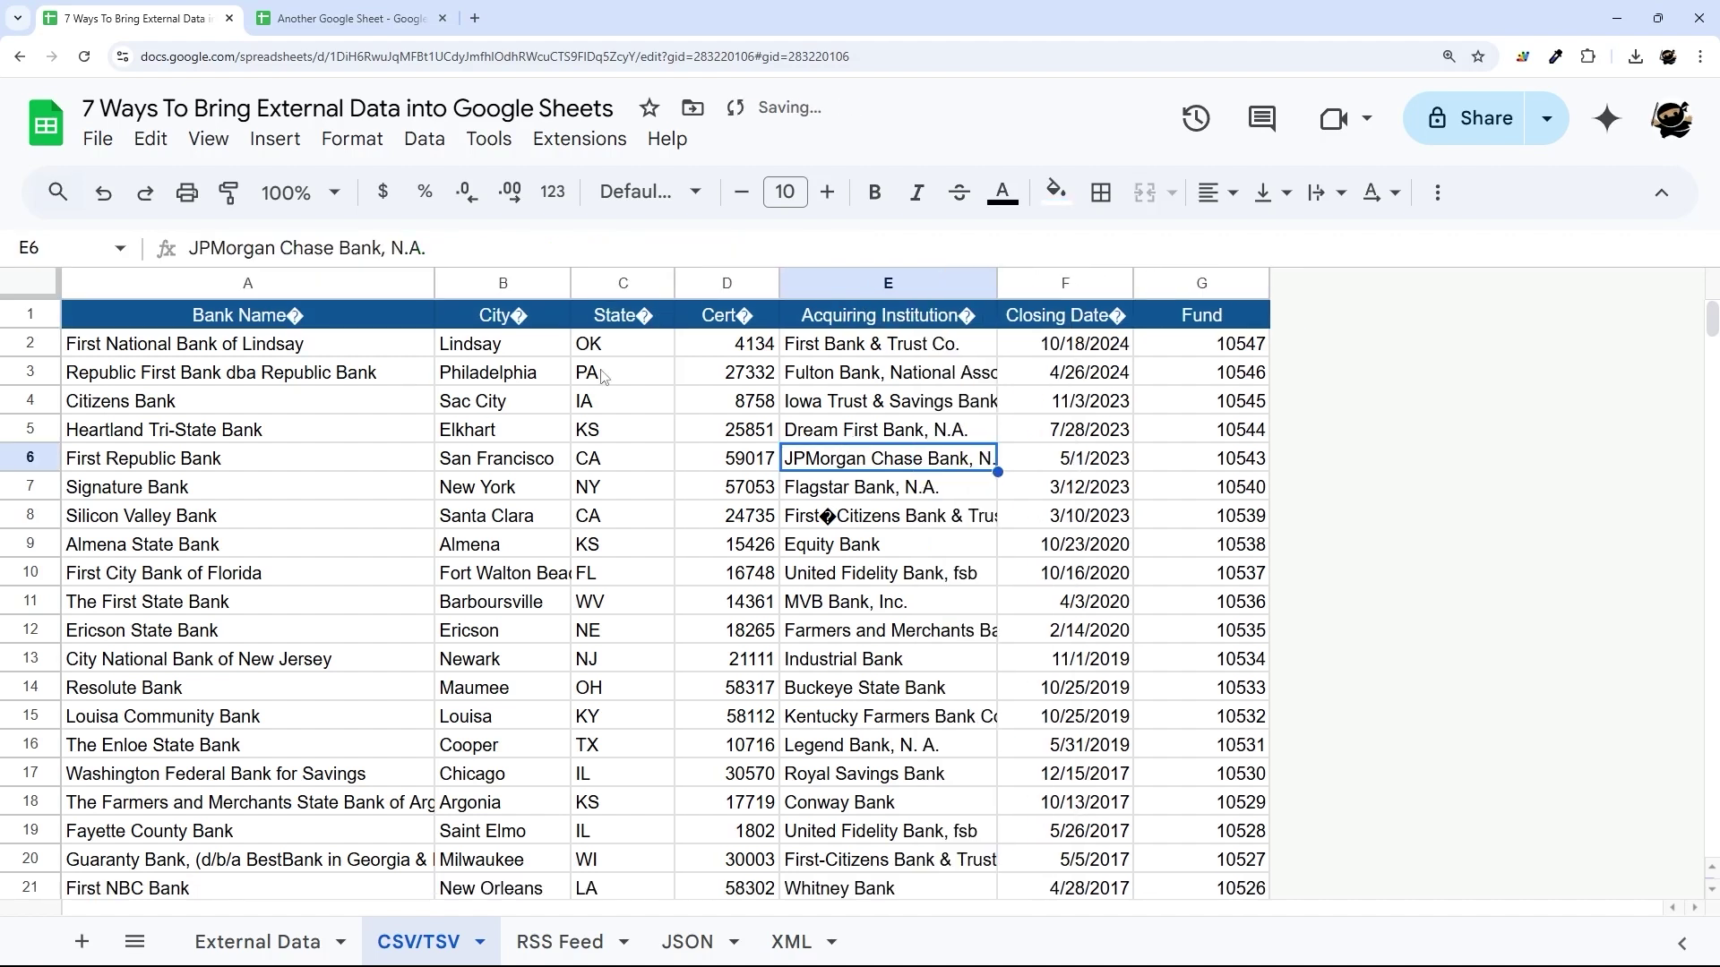
# Step: On the RSS Feed sheet, cut the Google News URL out of cell A1
pyautogui.click(535, 946)
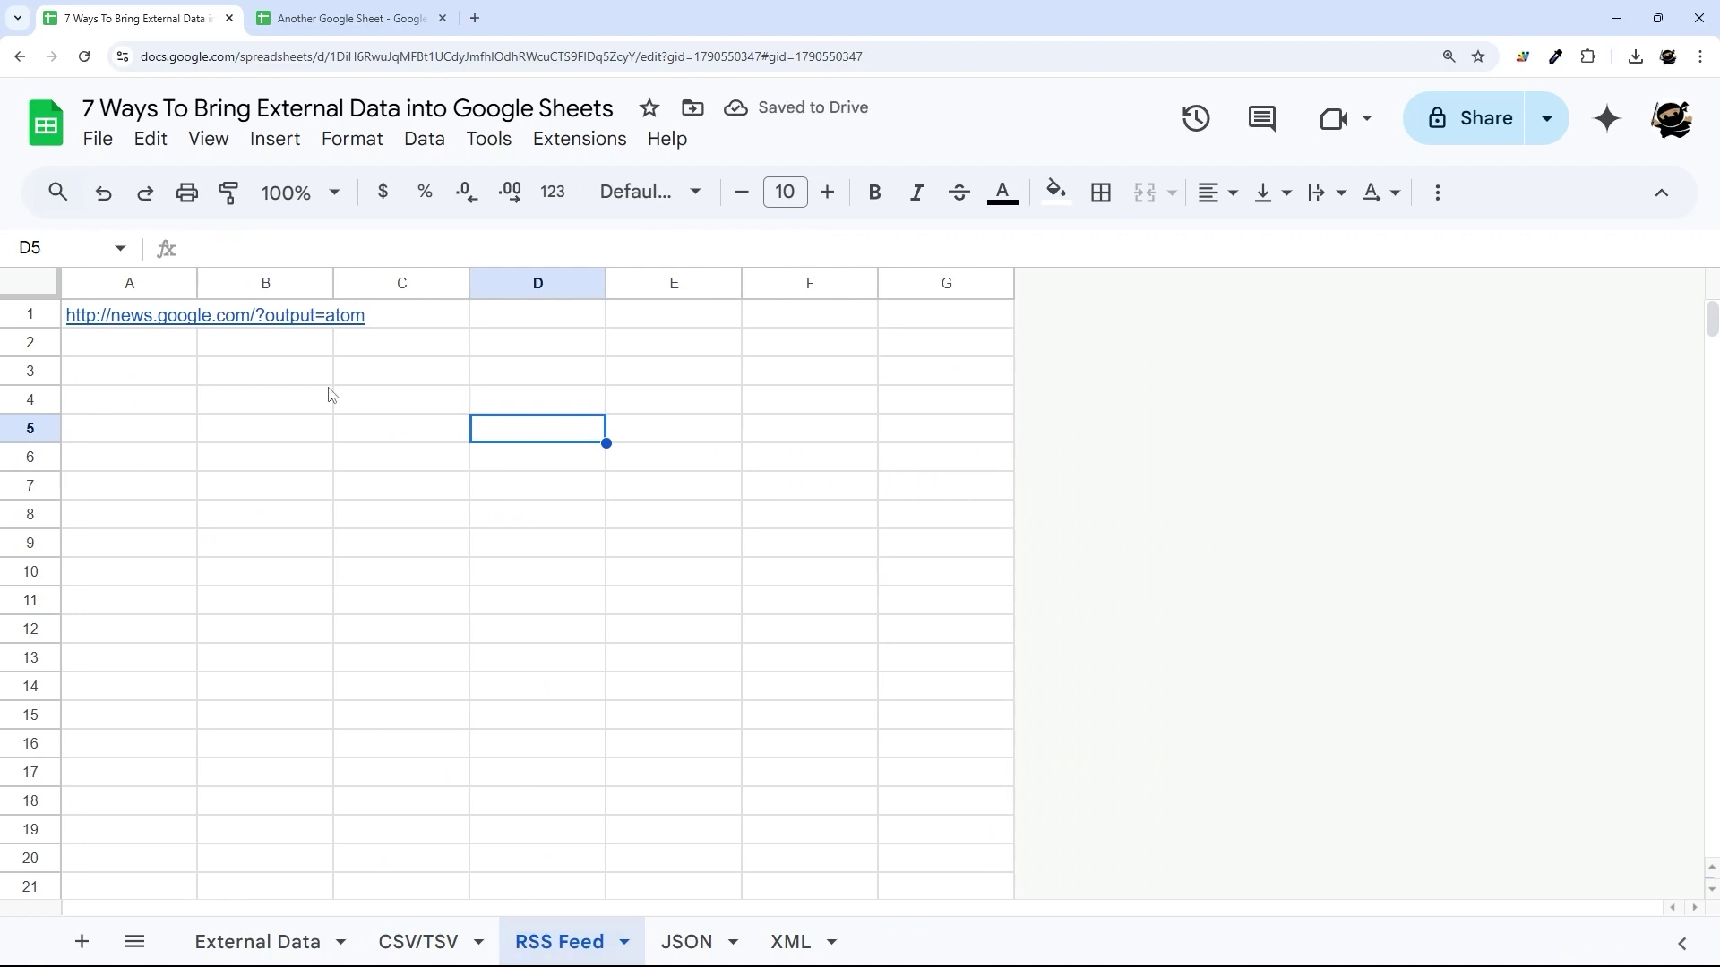
pyautogui.click(154, 323)
pyautogui.moveTo(591, 250); pyautogui.dragTo(115, 240)
pyautogui.press('BackSpace')
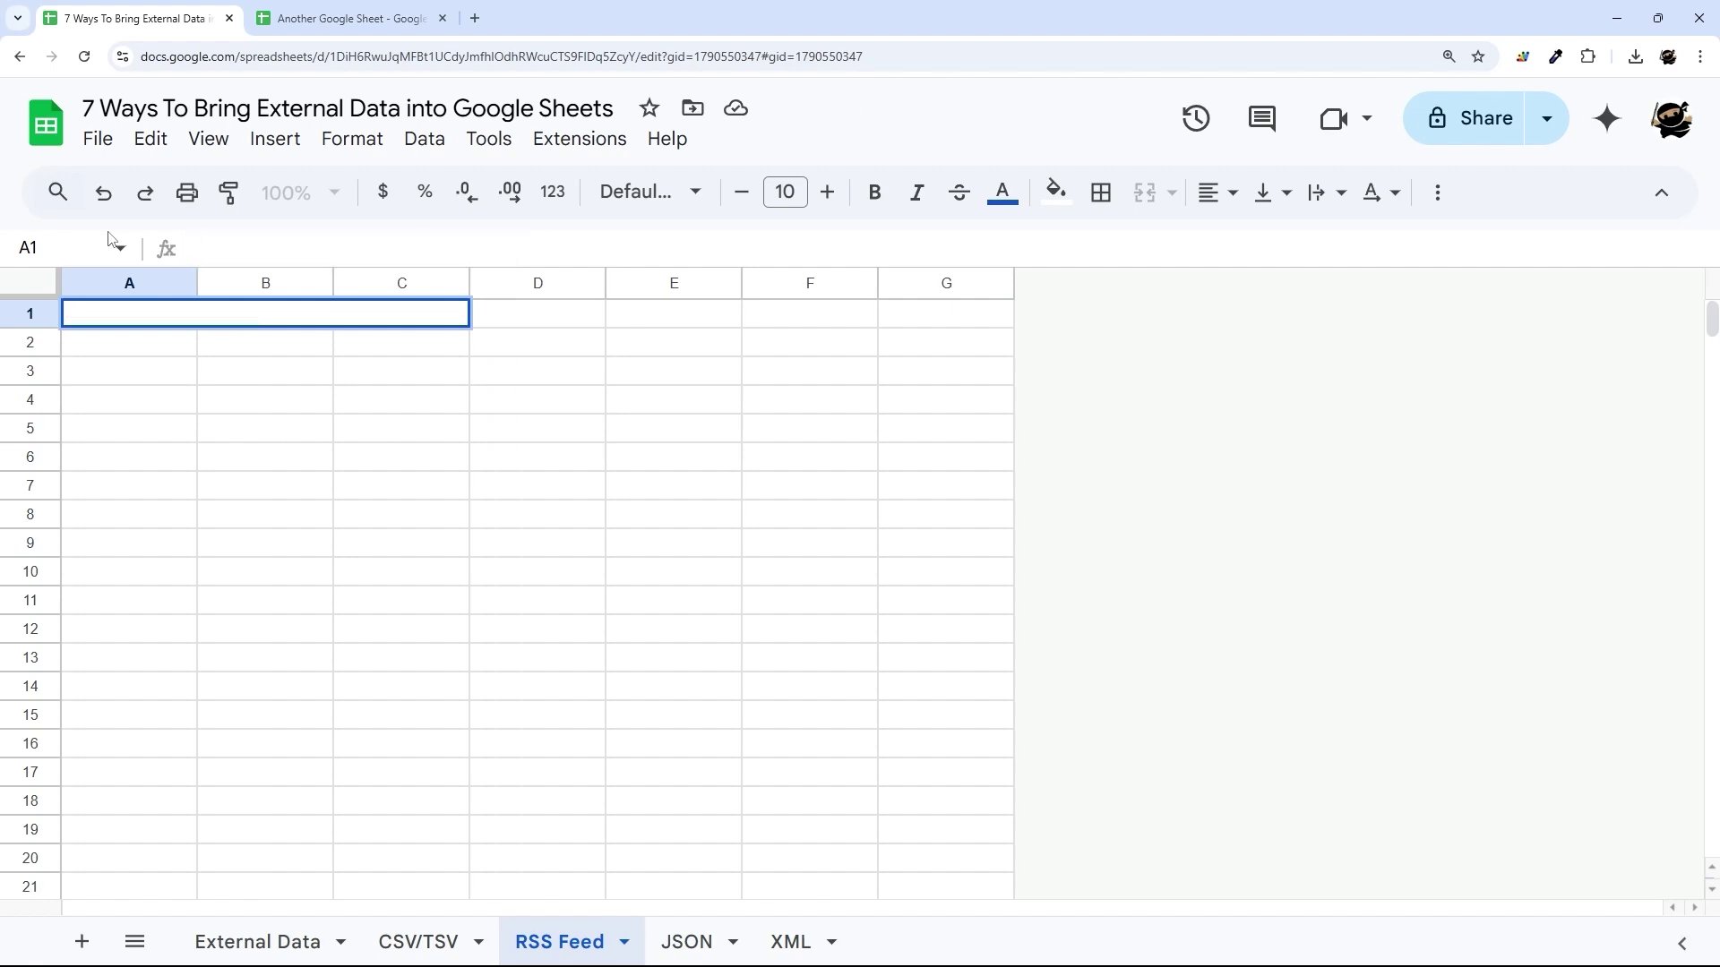
pyautogui.write('=IMPORT')
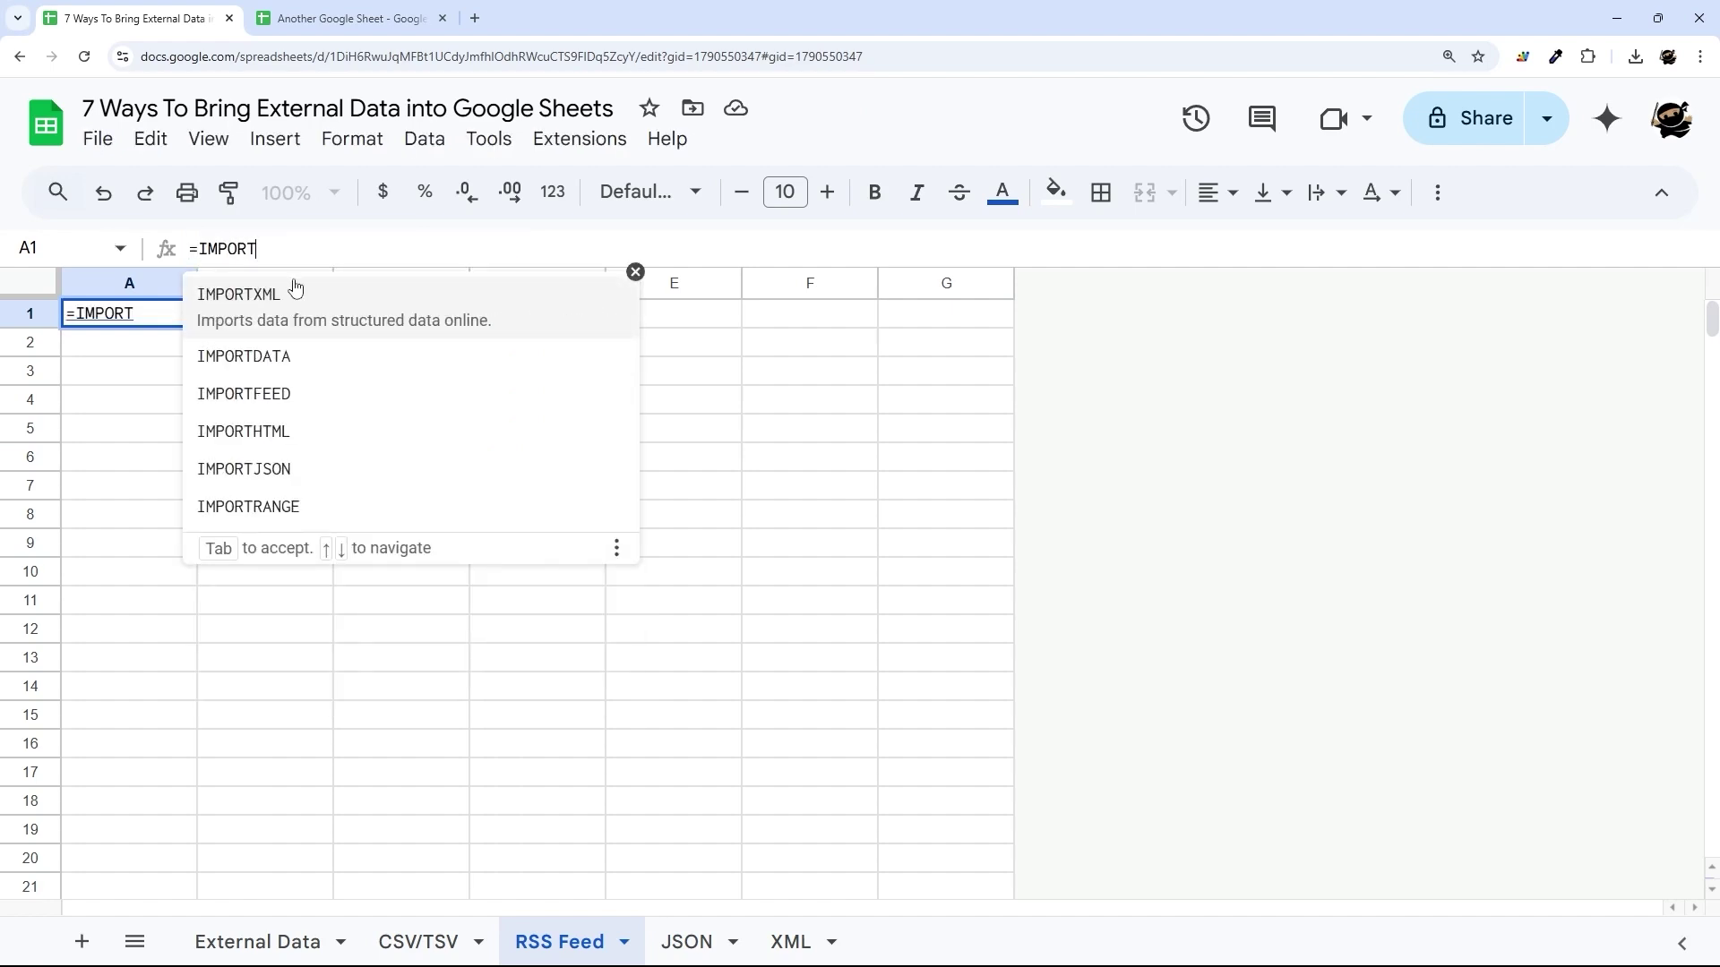
pyautogui.click(283, 394)
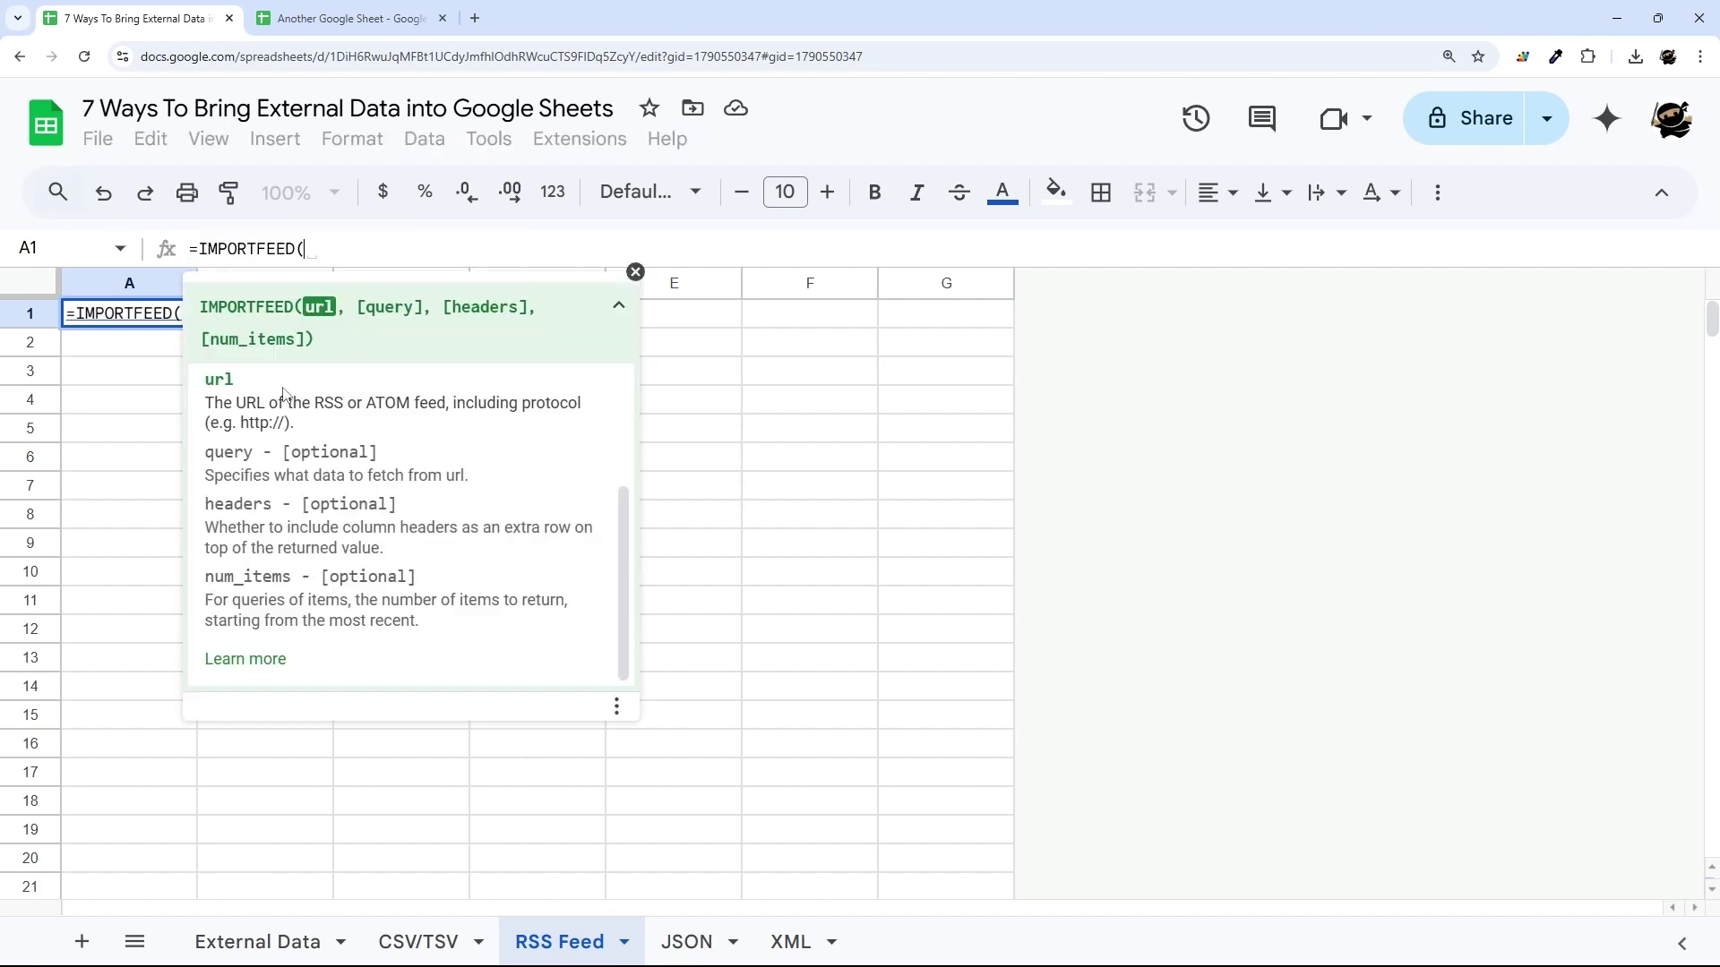
pyautogui.write('"http://news.google.com/?output=atom')
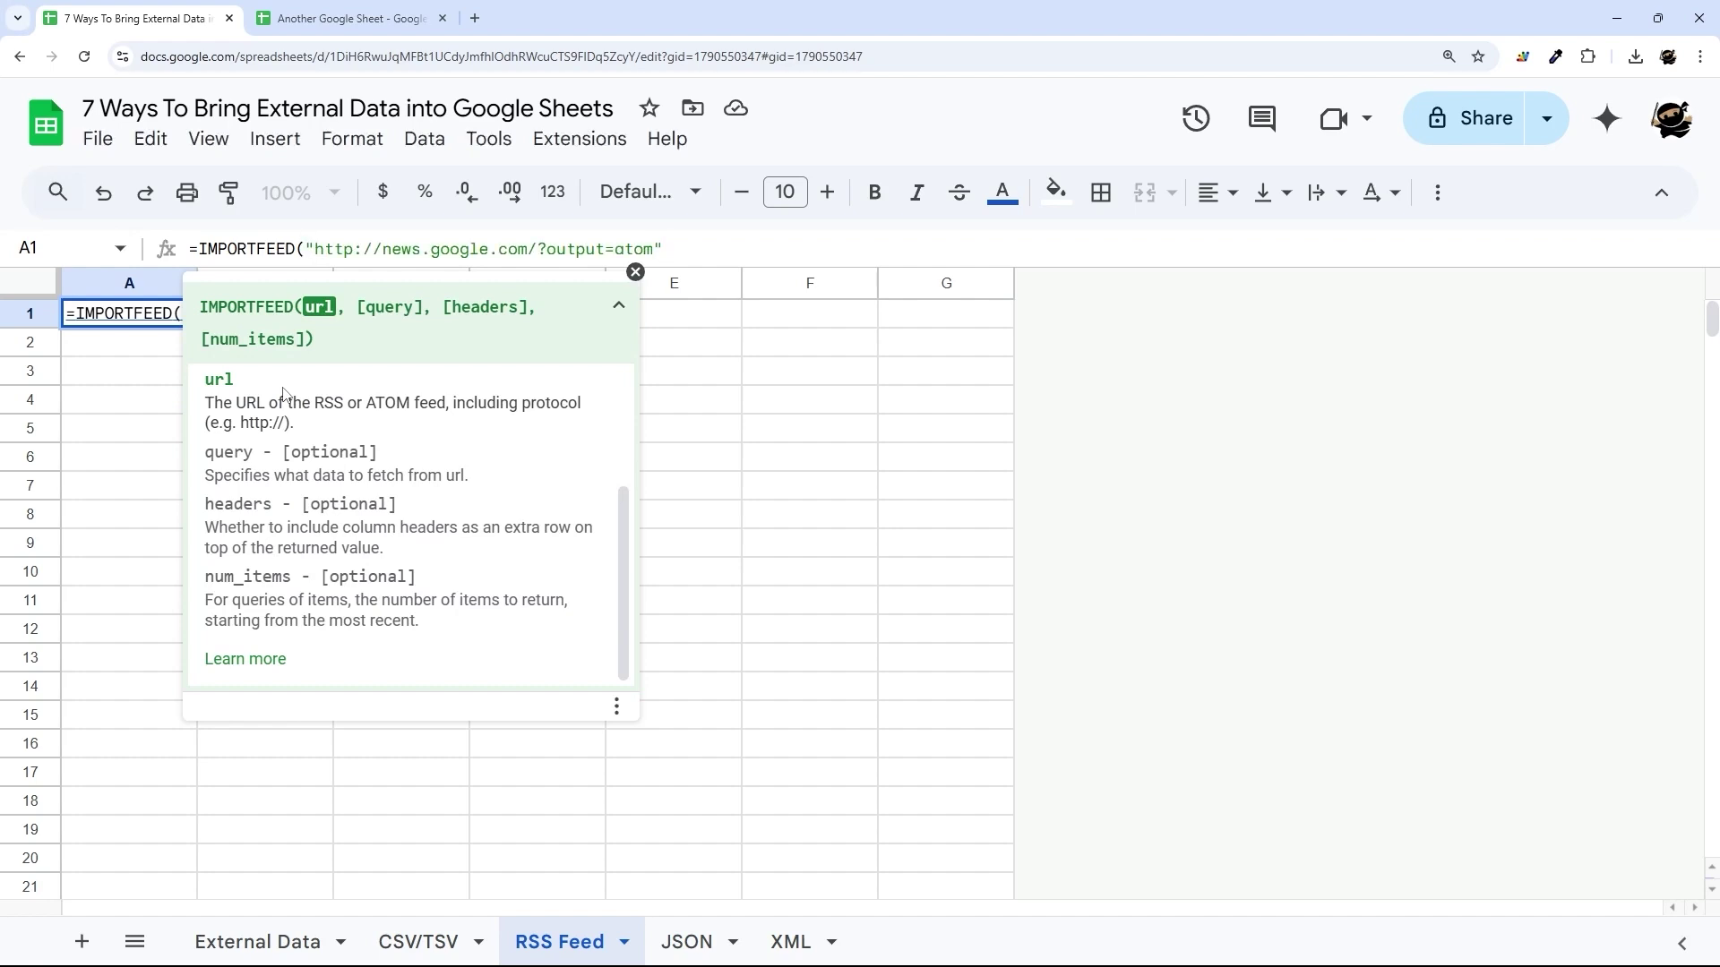
pyautogui.write('")')
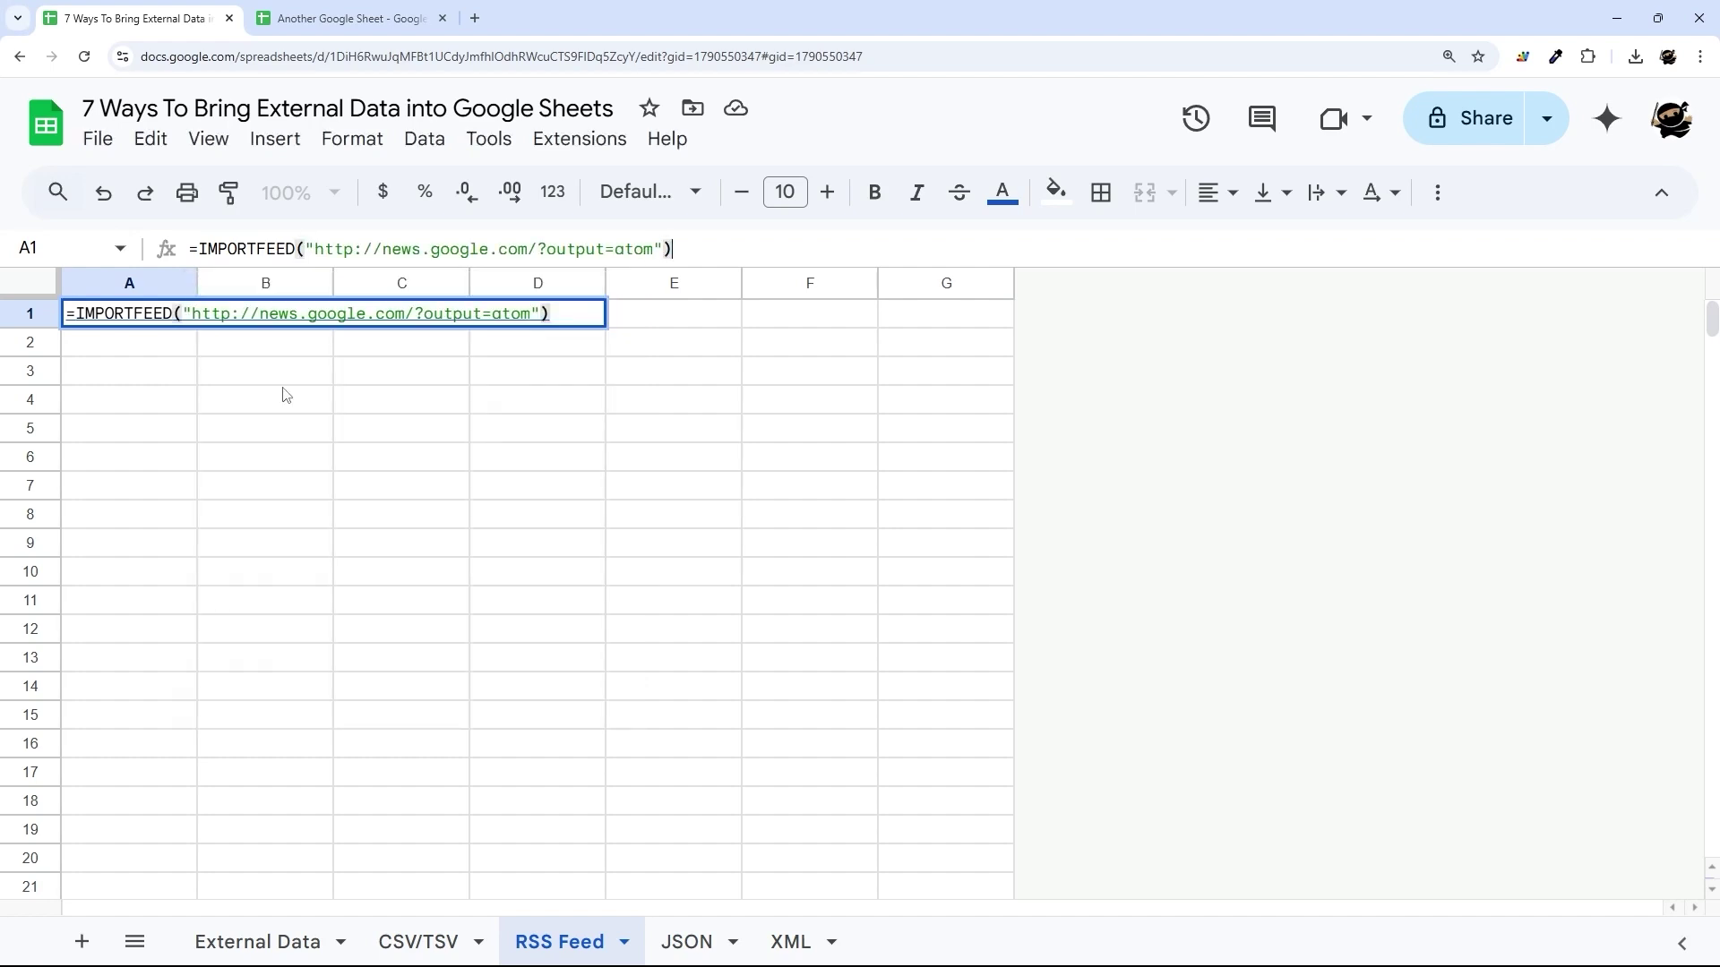
pyautogui.press('BackSpace')
pyautogui.write(',')
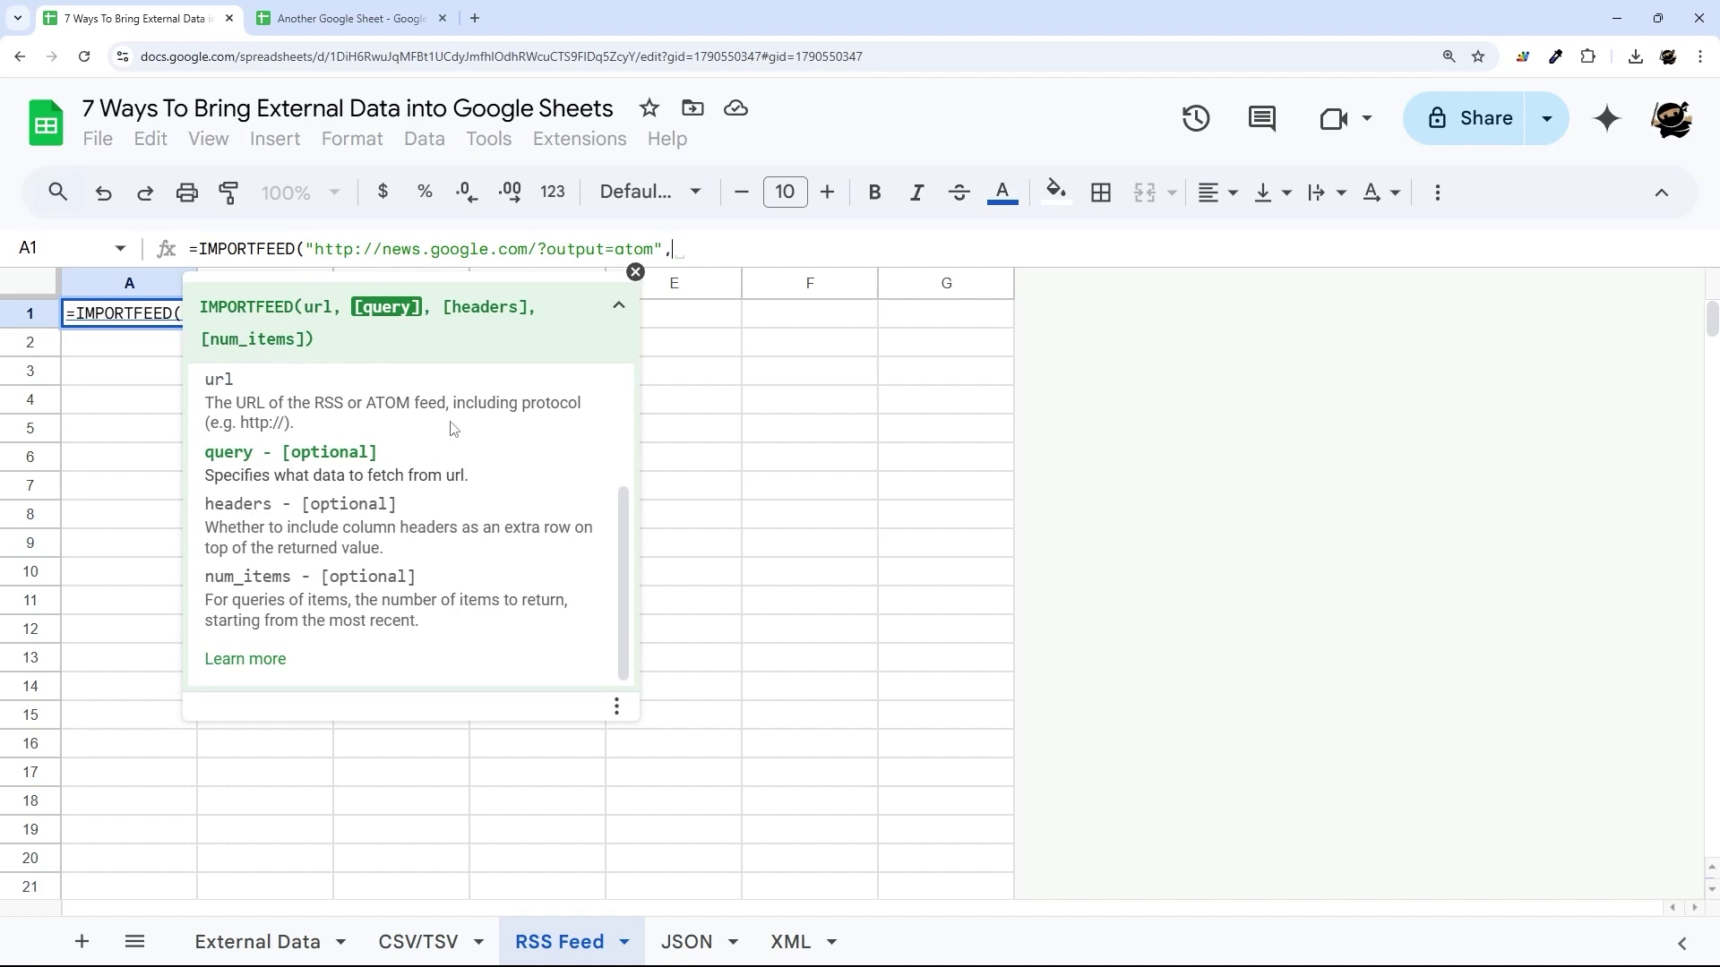
pyautogui.write(',')
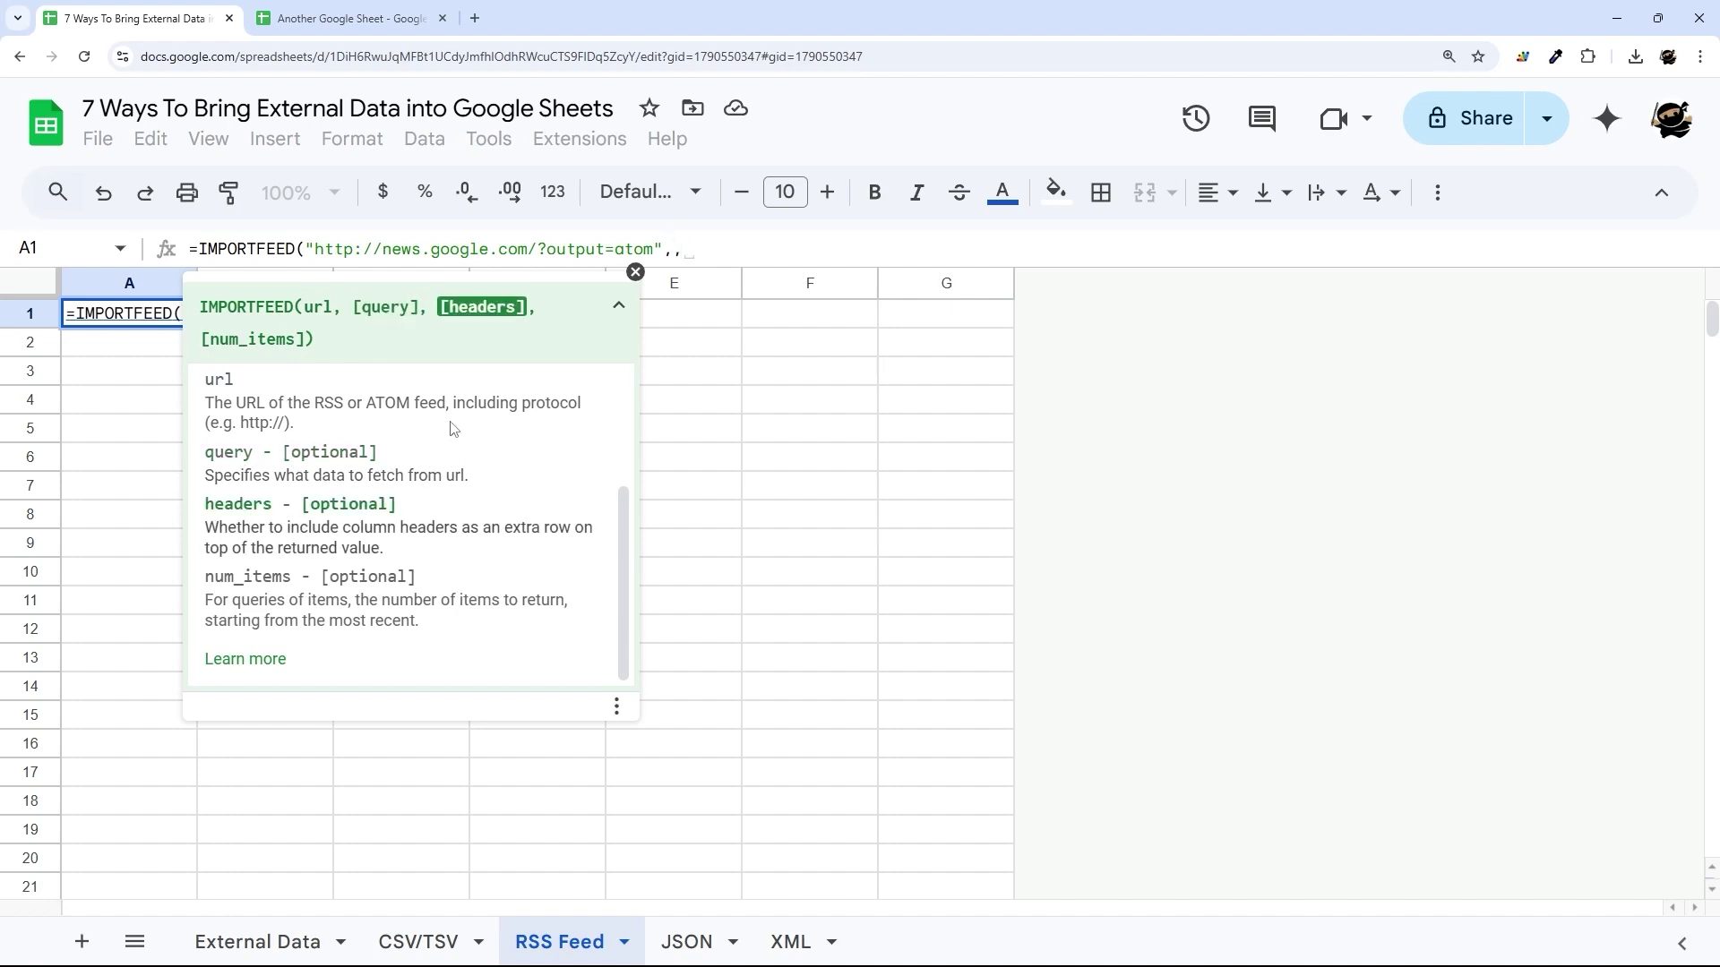
pyautogui.write('true)')
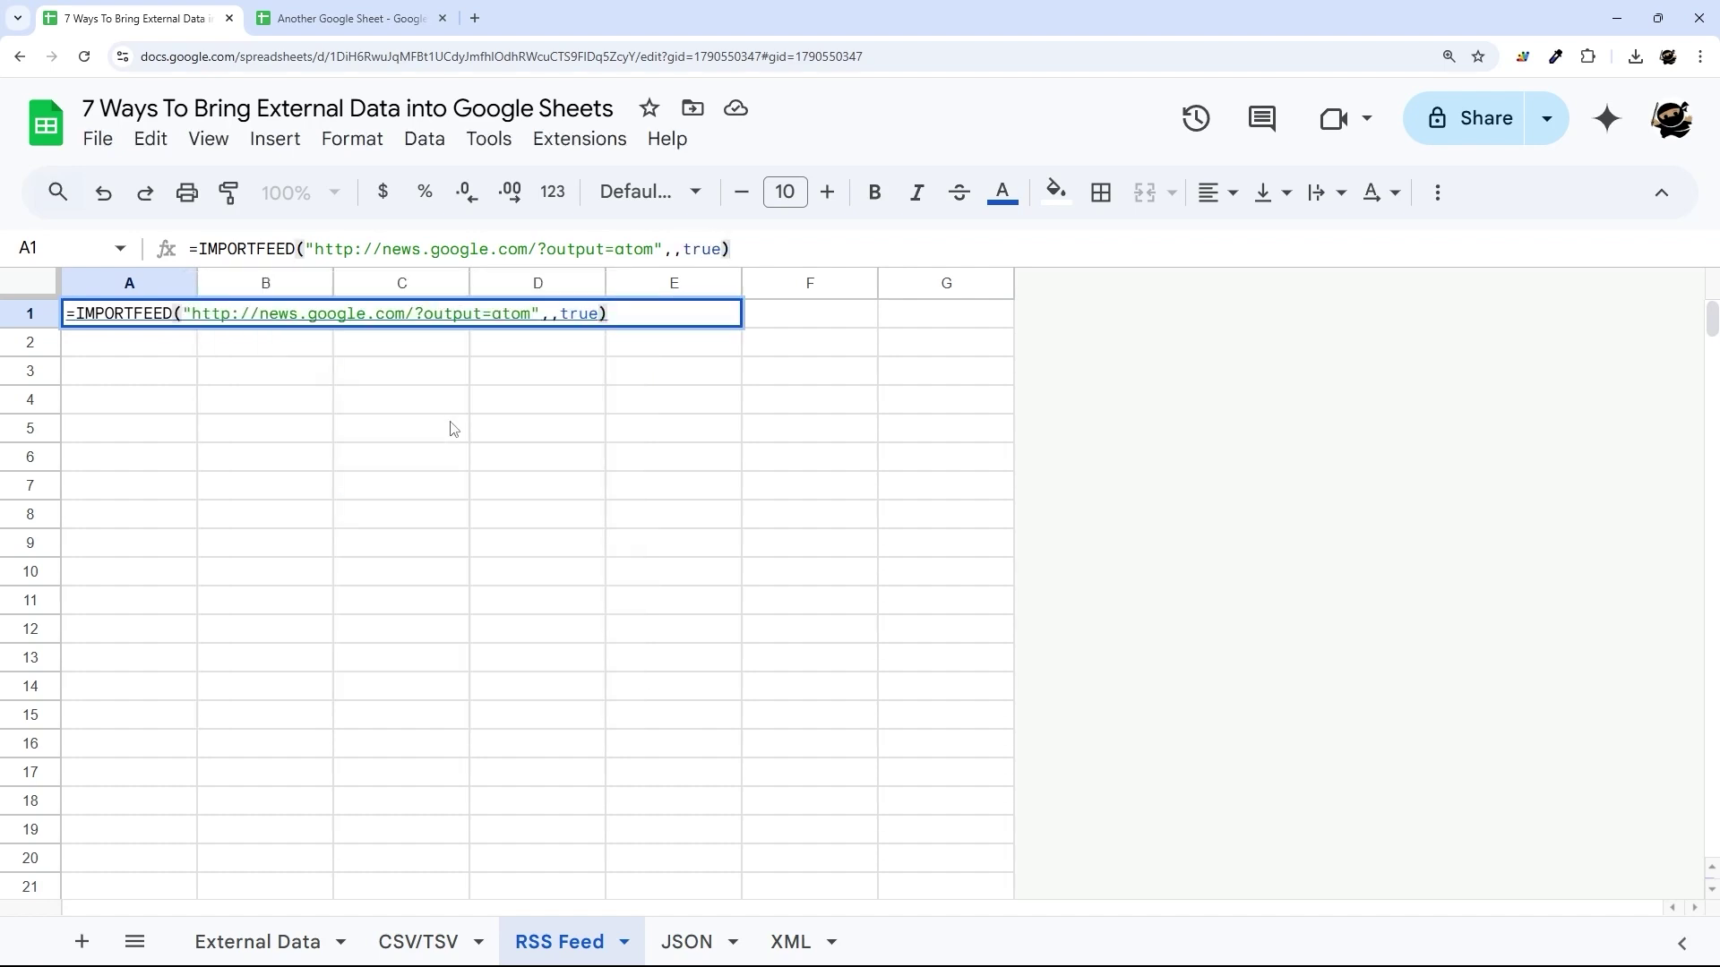
pyautogui.press('Return')
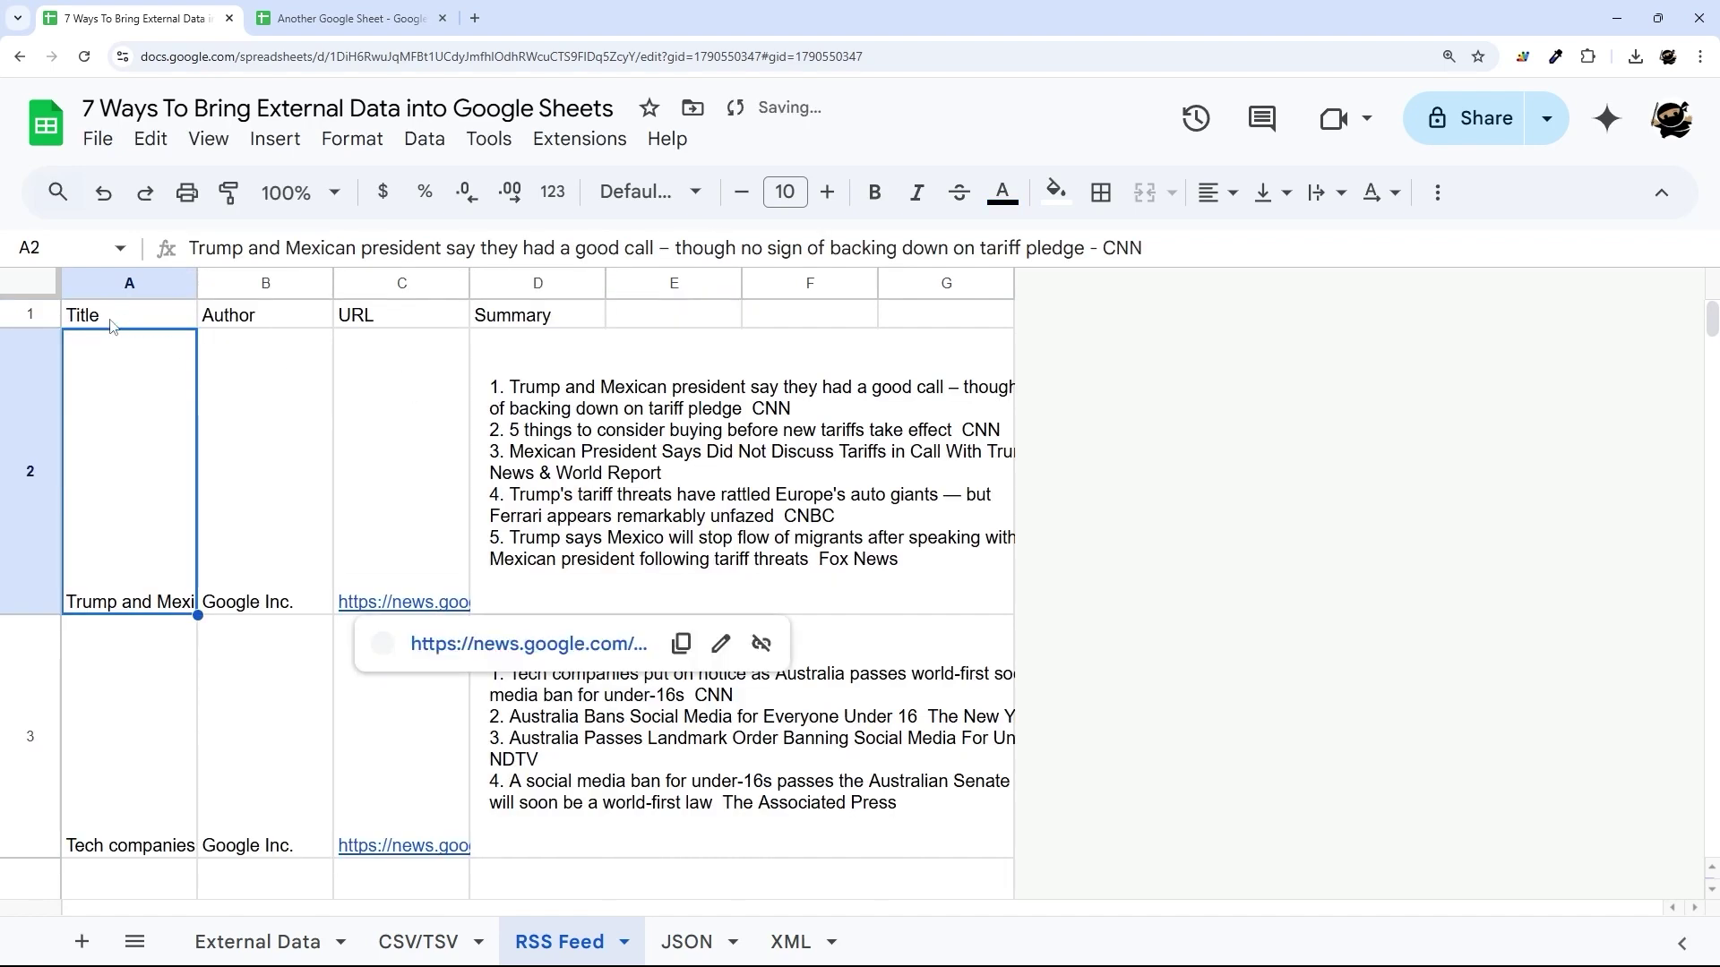
# Step: Review the Title, Author, URL and Summary headers, widen Summary, and delete empty columns E–G
pyautogui.click(135, 315)
pyautogui.click(292, 317)
pyautogui.click(394, 318)
pyautogui.click(529, 320)
pyautogui.moveTo(605, 283); pyautogui.dragTo(1136, 283)
pyautogui.moveTo(1203, 283); pyautogui.dragTo(1476, 283)
pyautogui.rightClick(1476, 283)
pyautogui.click(1397, 484)
# Step: Fill header cells A1:D1 dark blue
pyautogui.moveTo(128, 316); pyautogui.dragTo(802, 316)
pyautogui.click(1055, 191)
pyautogui.click(1267, 460)
pyautogui.click(1101, 192)
pyautogui.click(802, 466)
# Step: Widen and wrap the Title column A, then middle-align the whole sheet vertically
pyautogui.click(129, 283)
pyautogui.moveTo(197, 283); pyautogui.dragTo(389, 283)
pyautogui.click(1325, 192)
pyautogui.click(1367, 244)
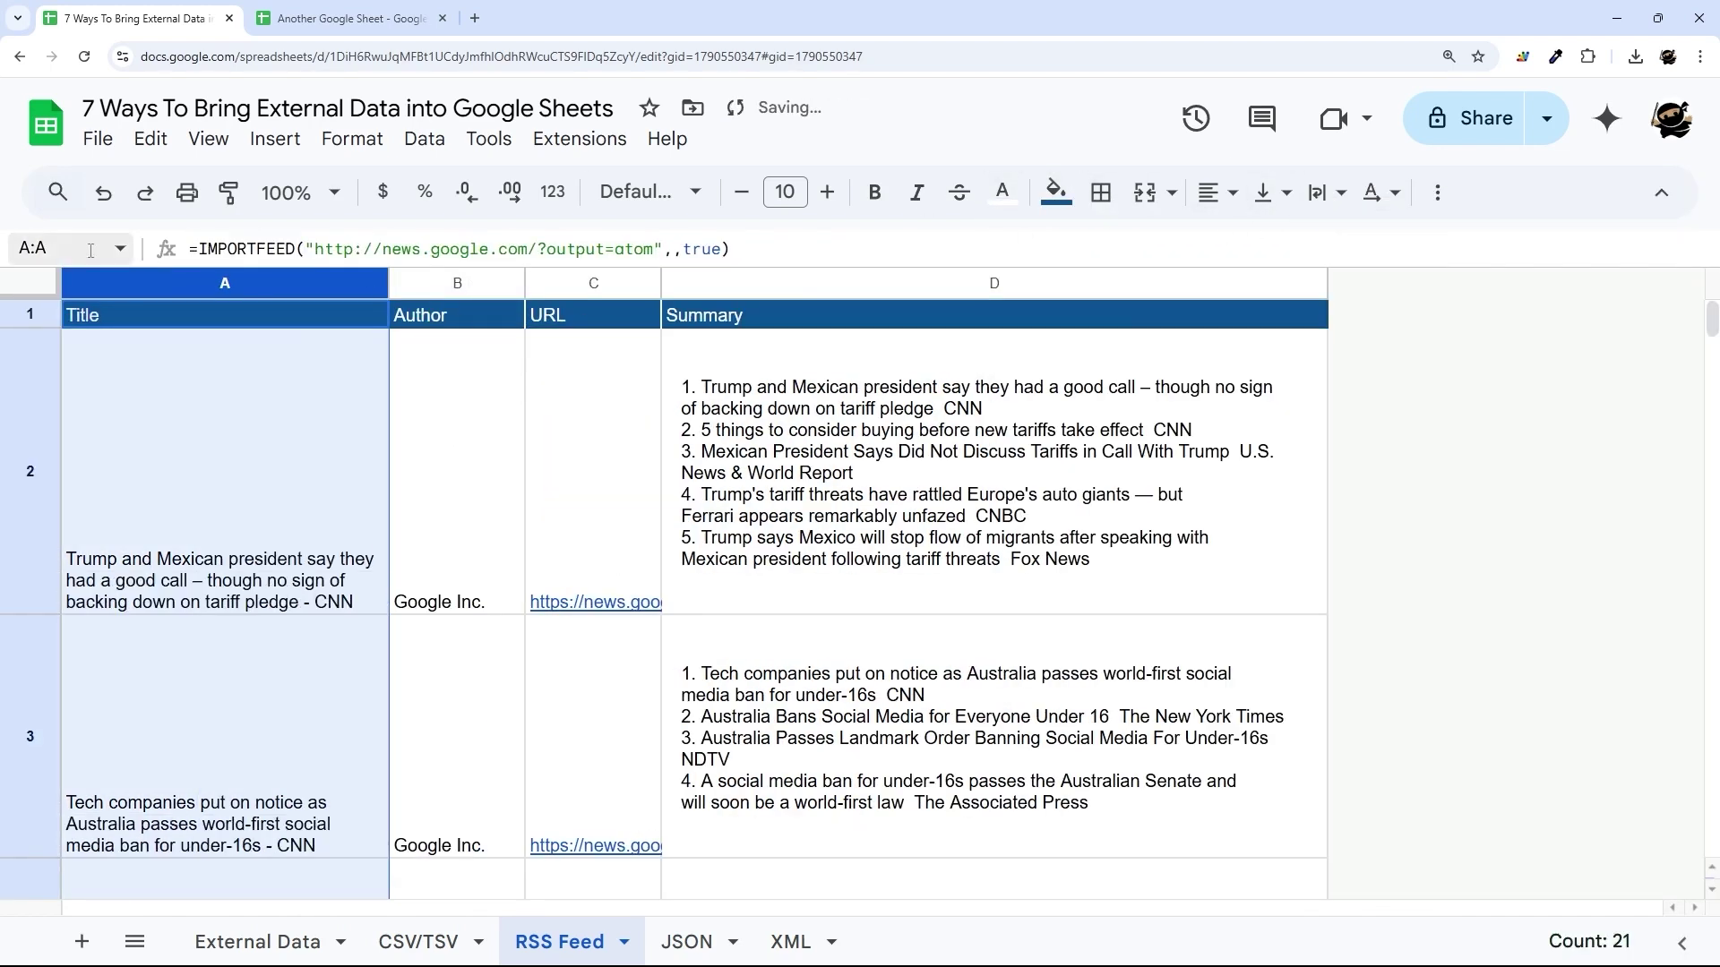
pyautogui.hotkey('ctrl', 'a')
pyautogui.click(1272, 192)
pyautogui.click(1314, 244)
pyautogui.click(224, 314)
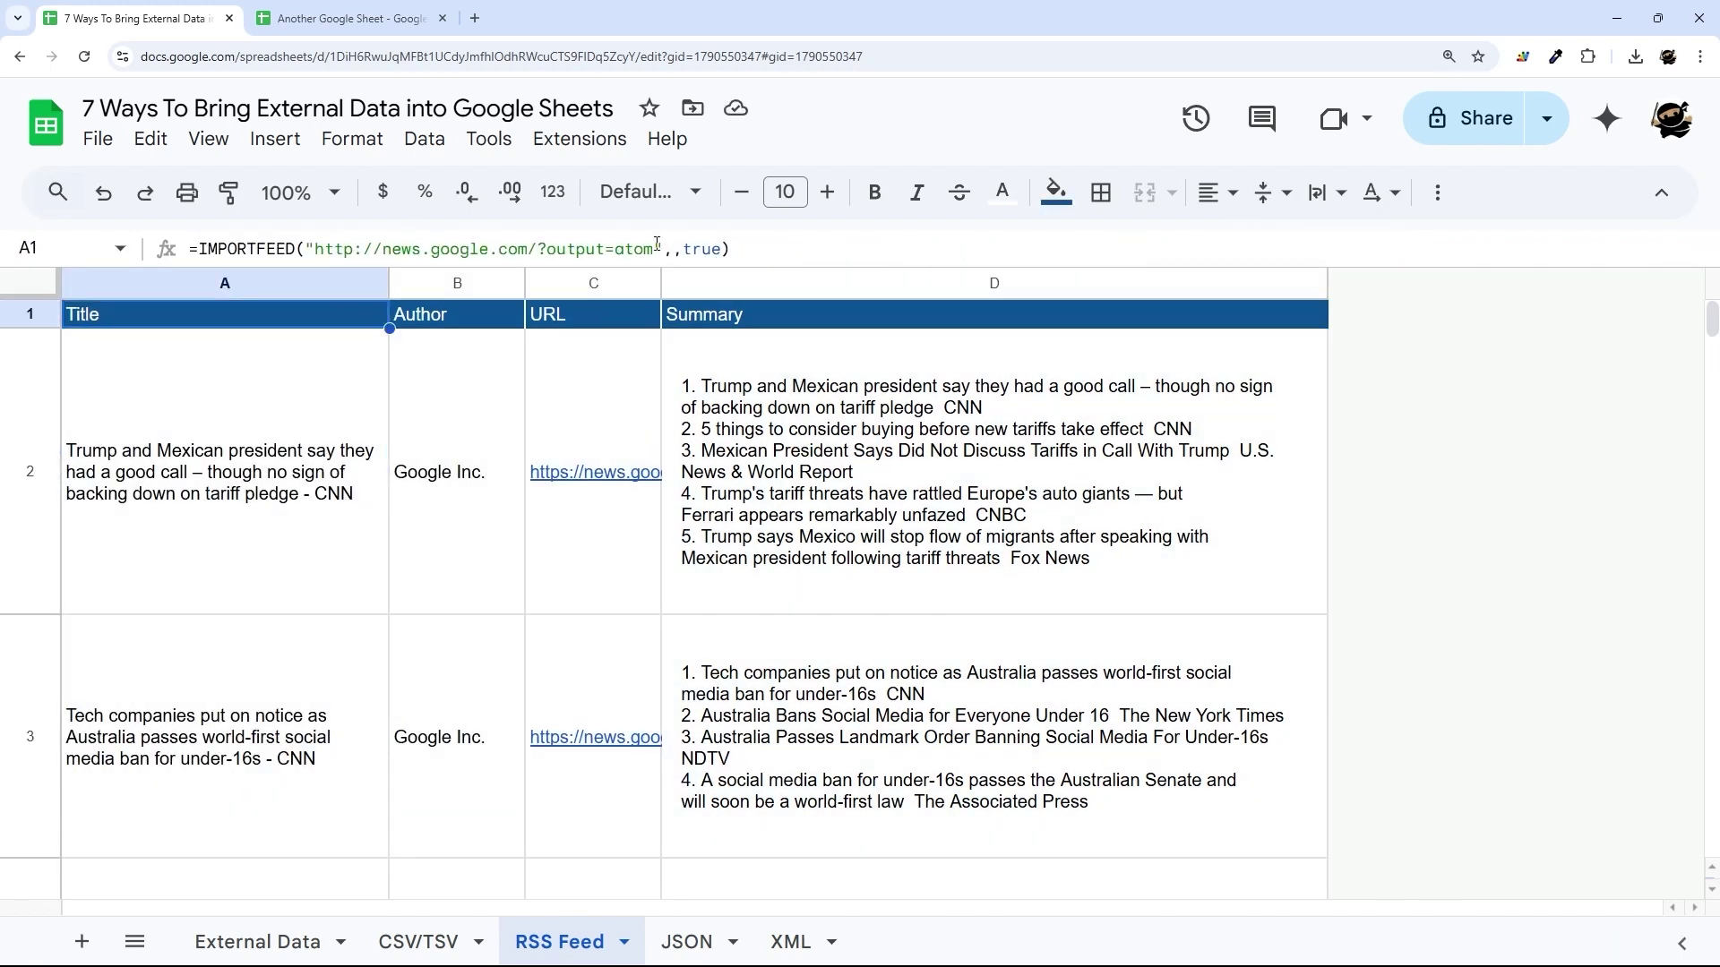
# Step: Leave the A1 formula unchanged and move the XML sheet tab ahead of JSON
pyautogui.moveTo(658, 249); pyautogui.dragTo(572, 257)
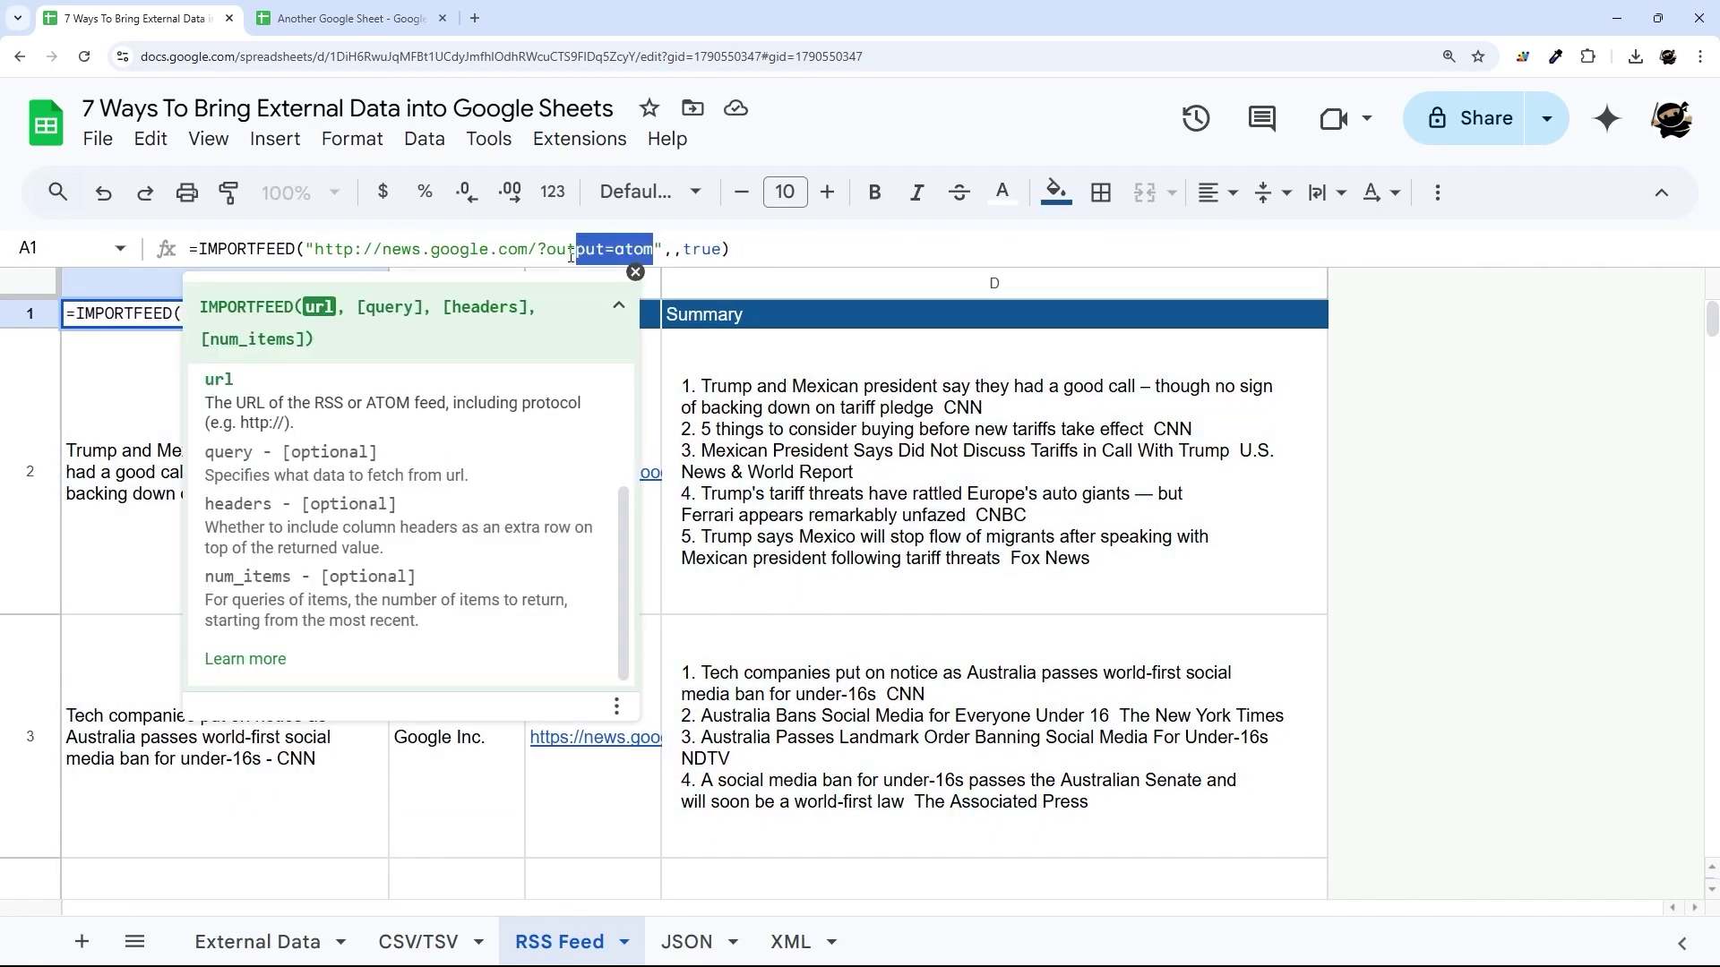
pyautogui.press('Escape')
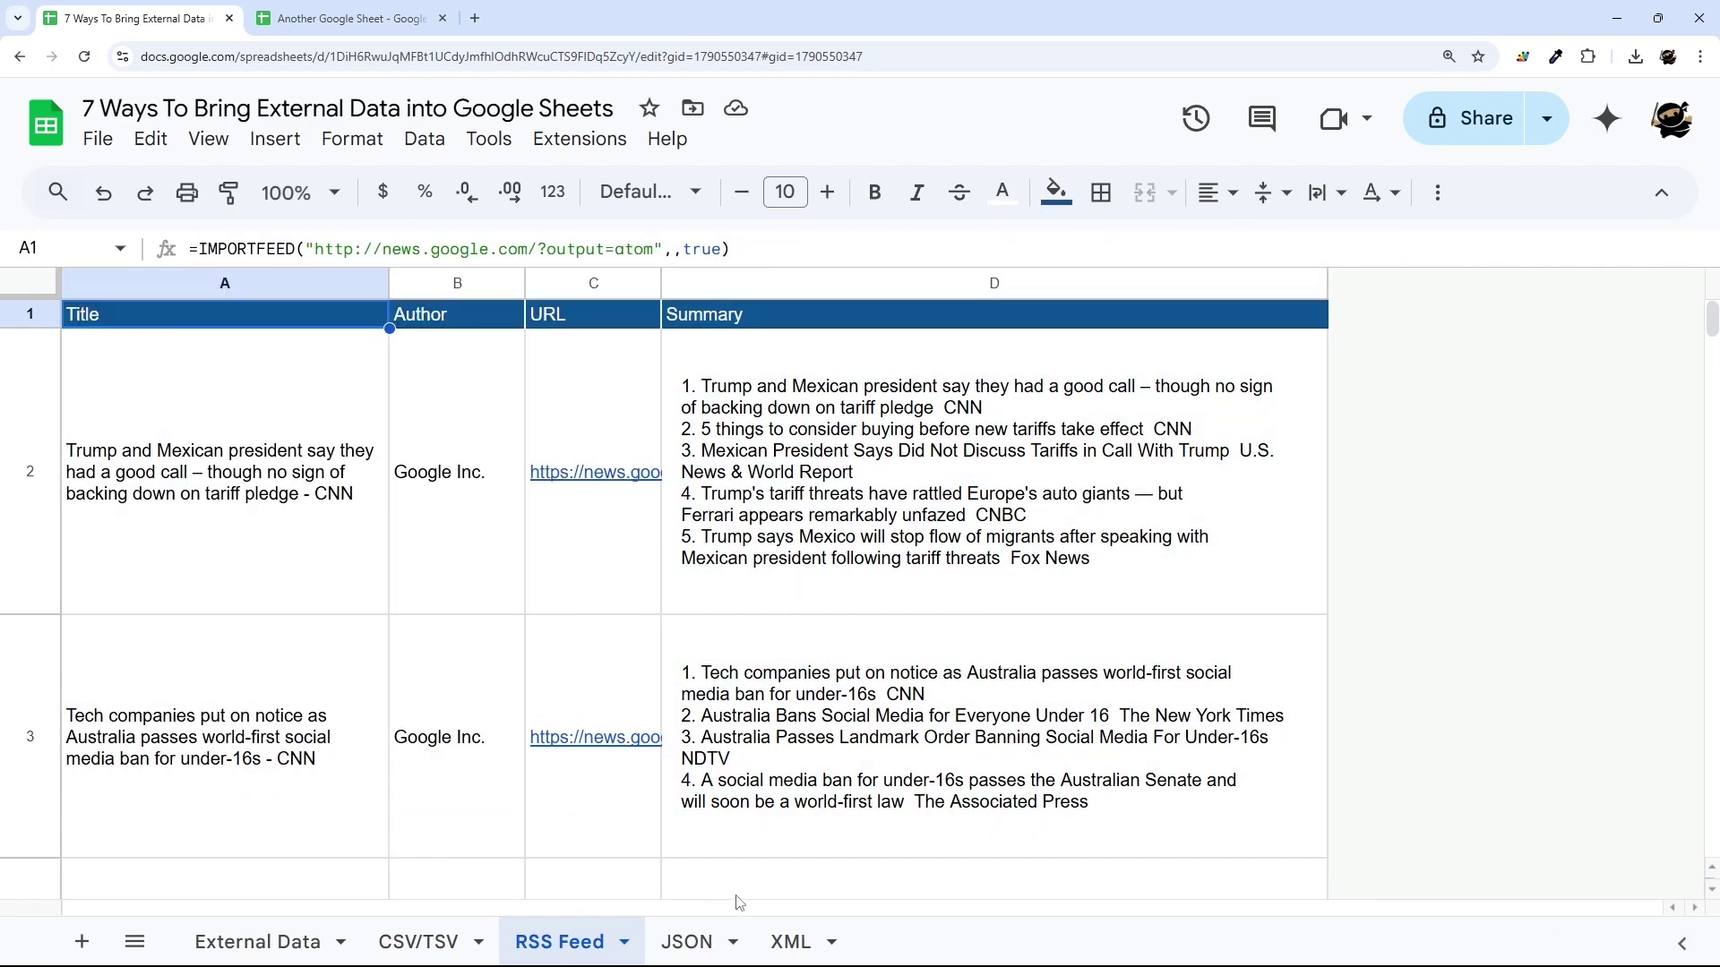
pyautogui.moveTo(784, 942); pyautogui.dragTo(665, 957)
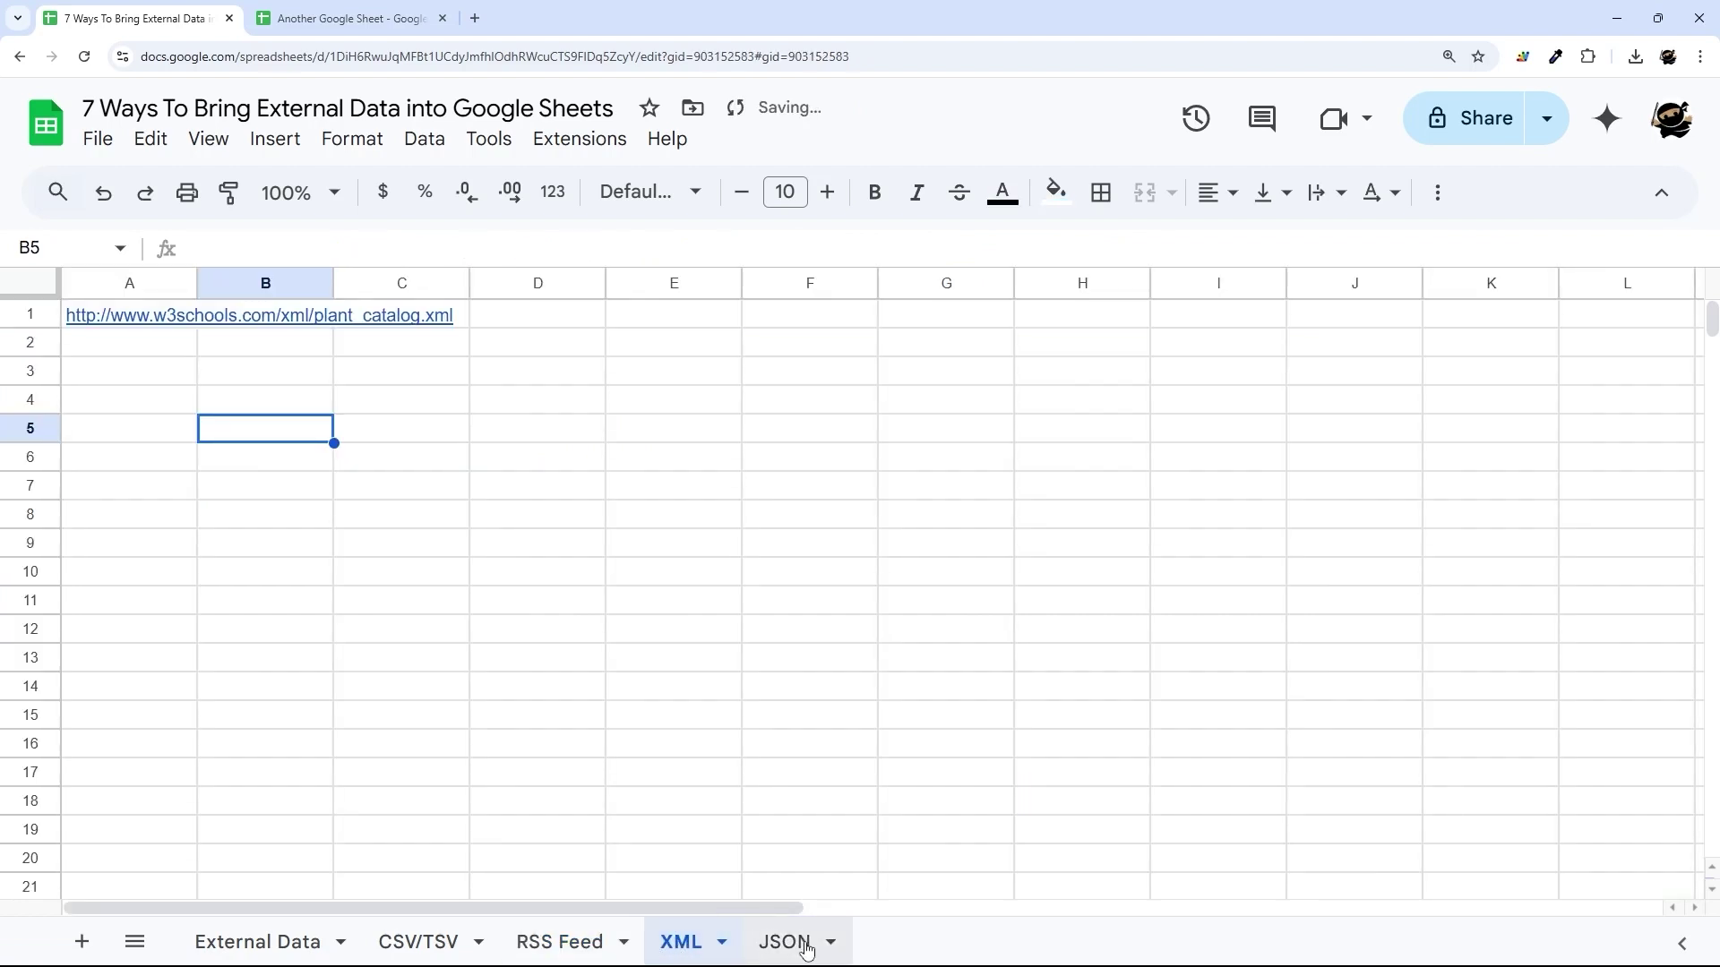
# Step: Cut the plant catalog URL out of cell A1 on the XML sheet
pyautogui.click(121, 318)
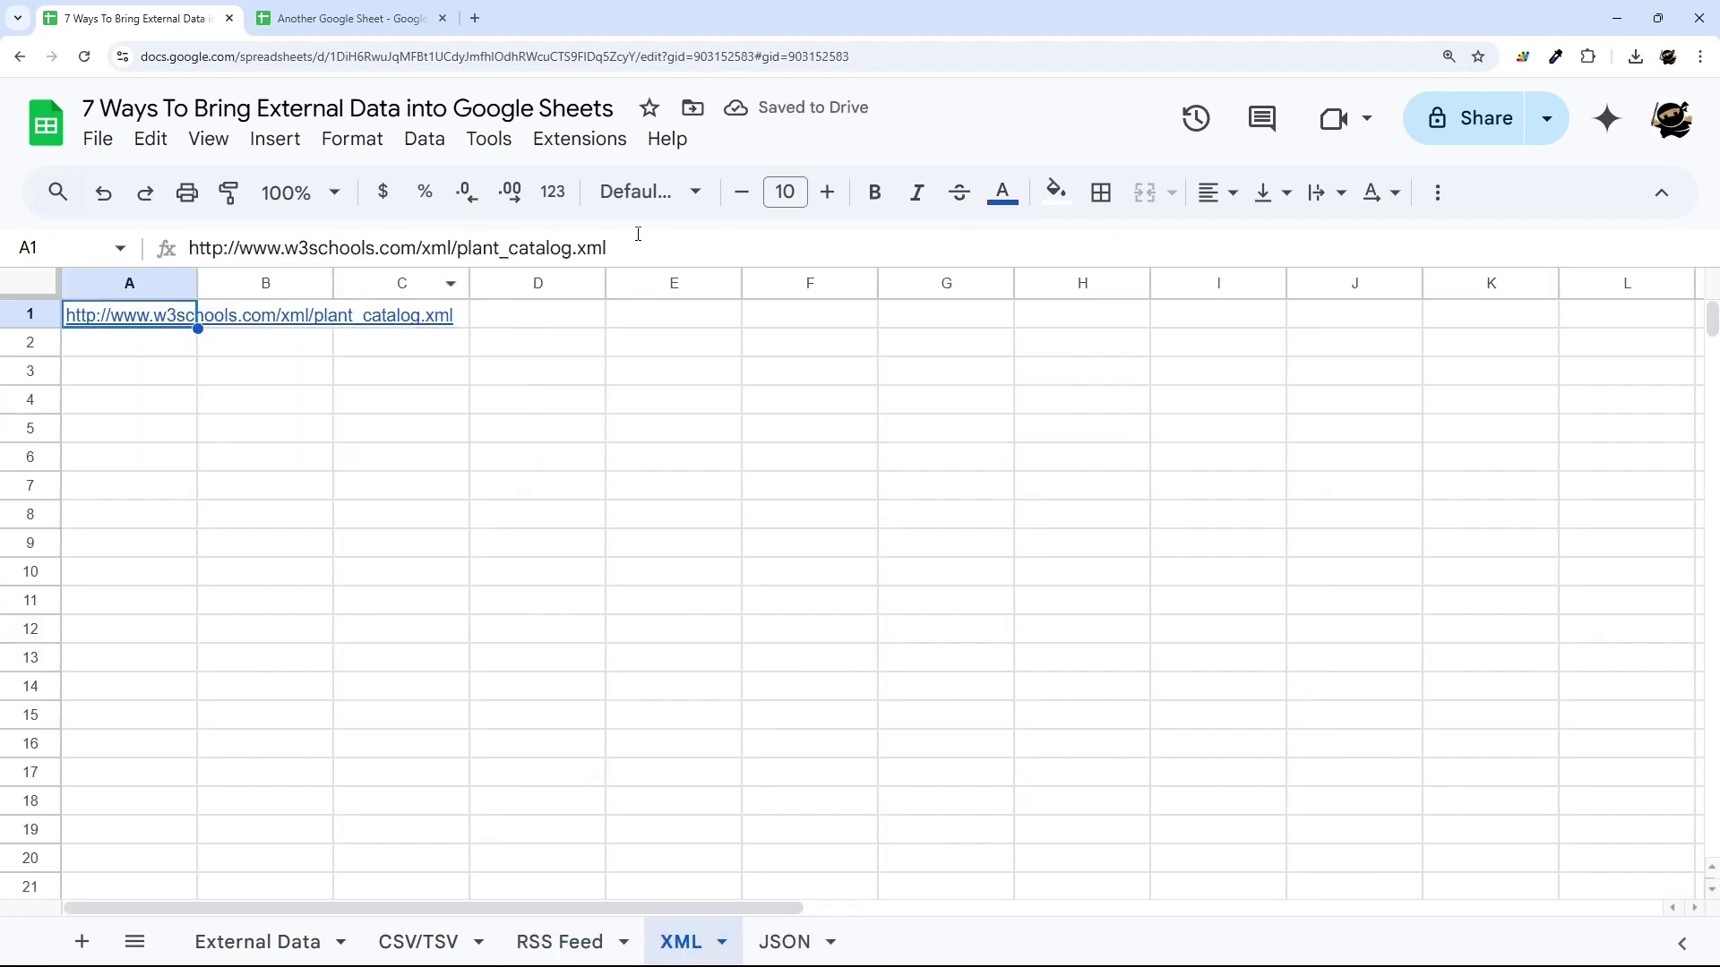
pyautogui.moveTo(609, 248); pyautogui.dragTo(21, 247)
pyautogui.hotkey('ctrl', 'x')
pyautogui.press('Return')
pyautogui.click(173, 324)
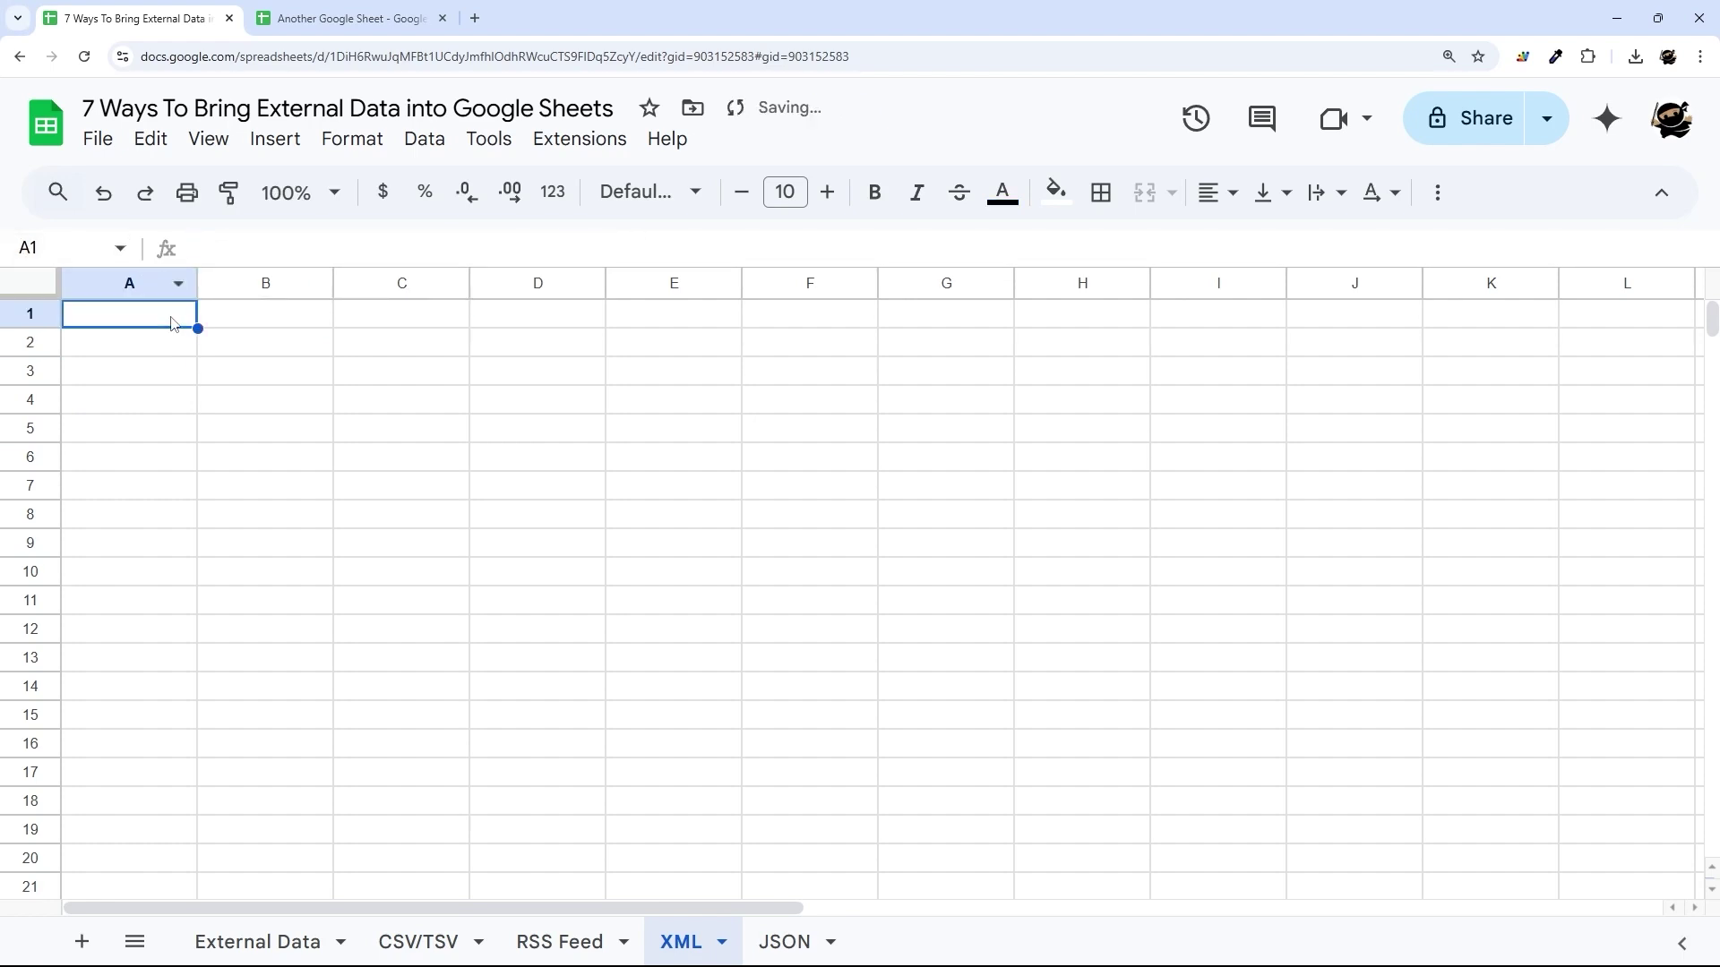
# Step: Close the Another Google Sheet tab and load the plant catalog XML in a new tab
pyautogui.click(442, 18)
pyautogui.click(267, 18)
pyautogui.hotkey('ctrl', 'v')
pyautogui.press('Return')
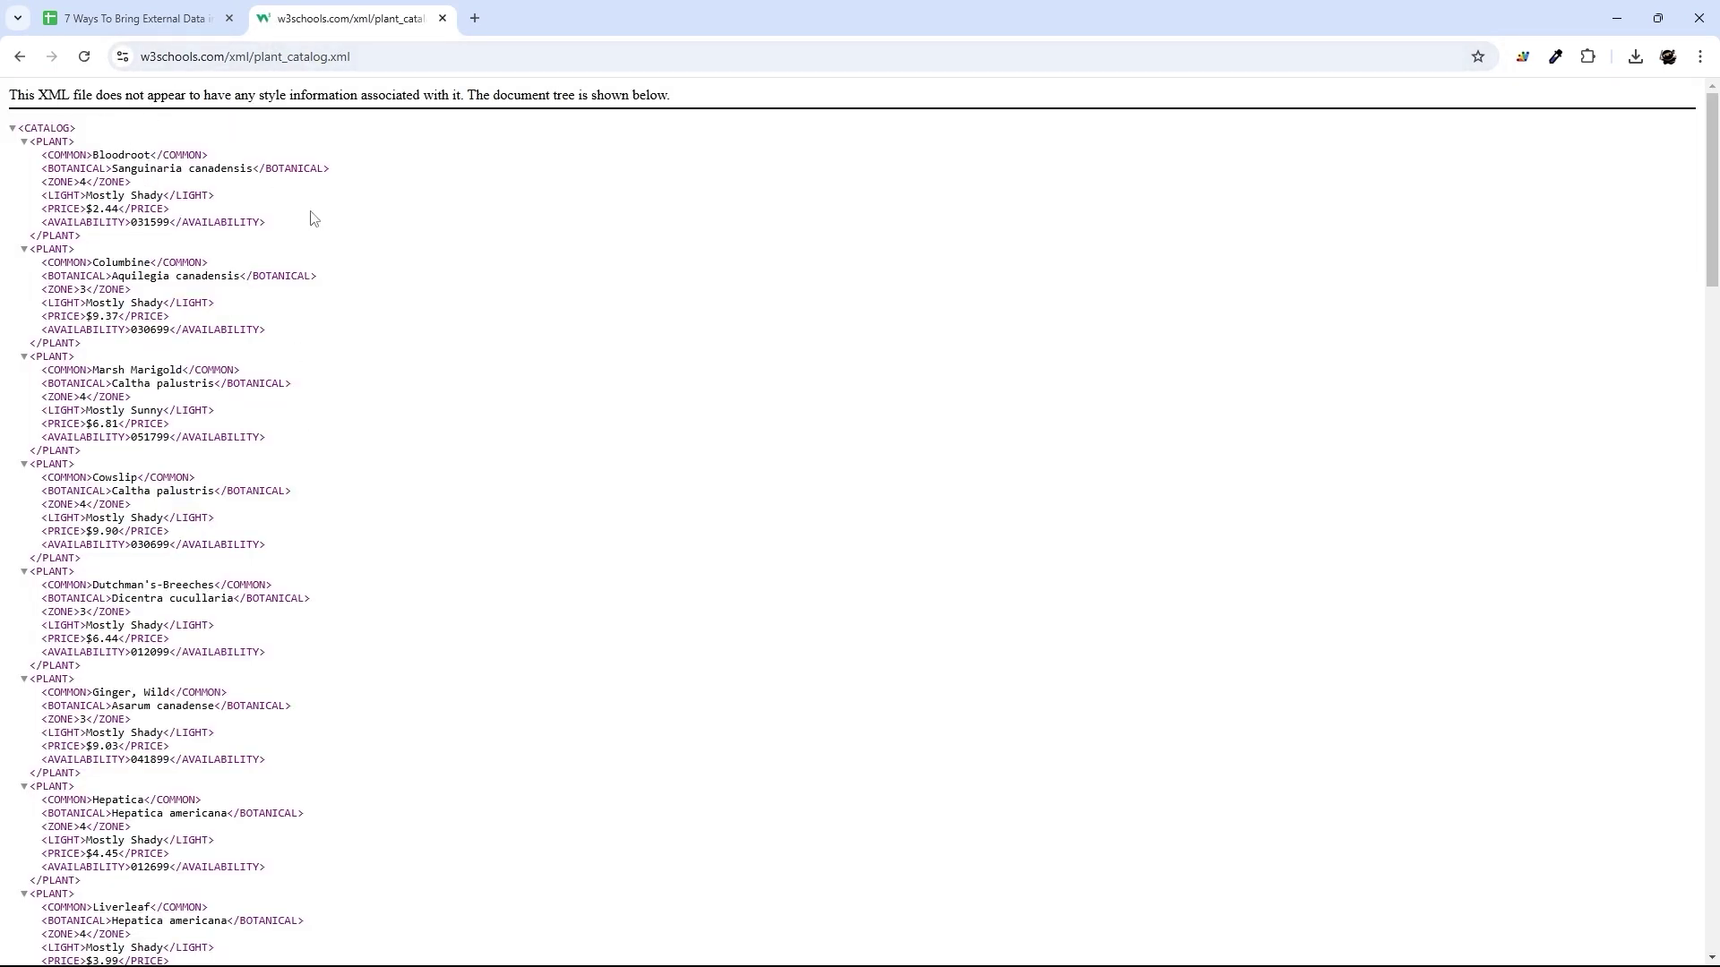
# Step: Enter =IMPORTXML with the plant_catalog.xml URL in the XML sheet's A1
pyautogui.click(182, 20)
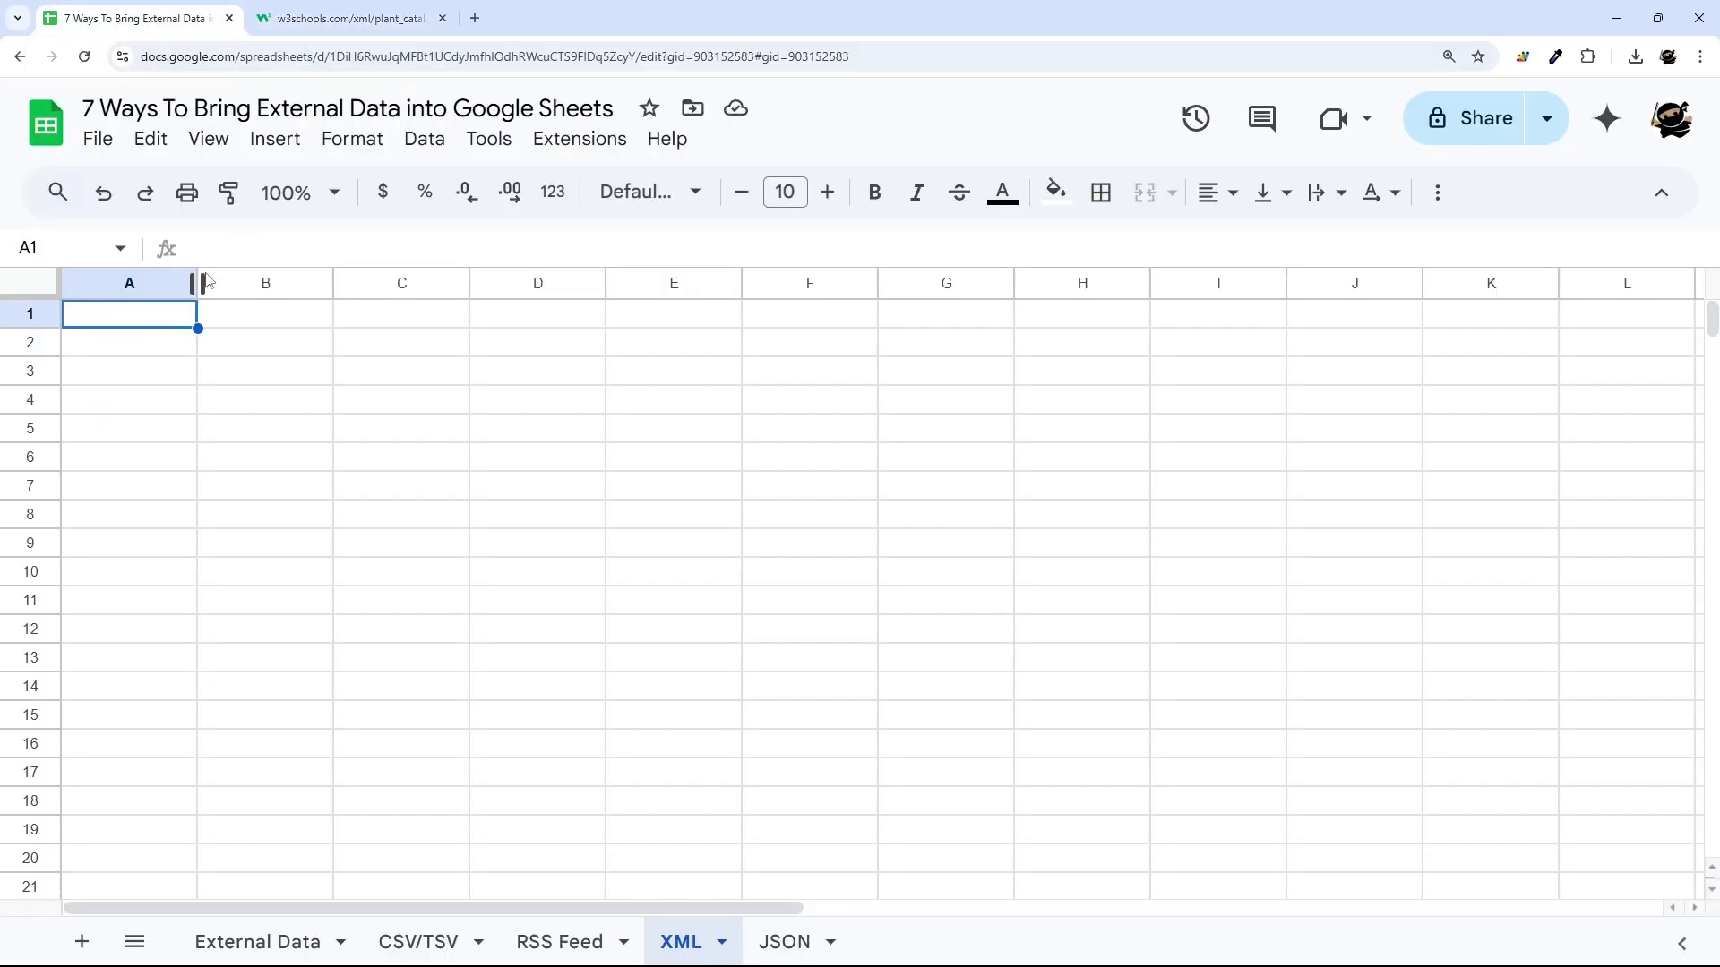
pyautogui.write('=im')
pyautogui.press('BackSpace')
pyautogui.press('BackSpace')
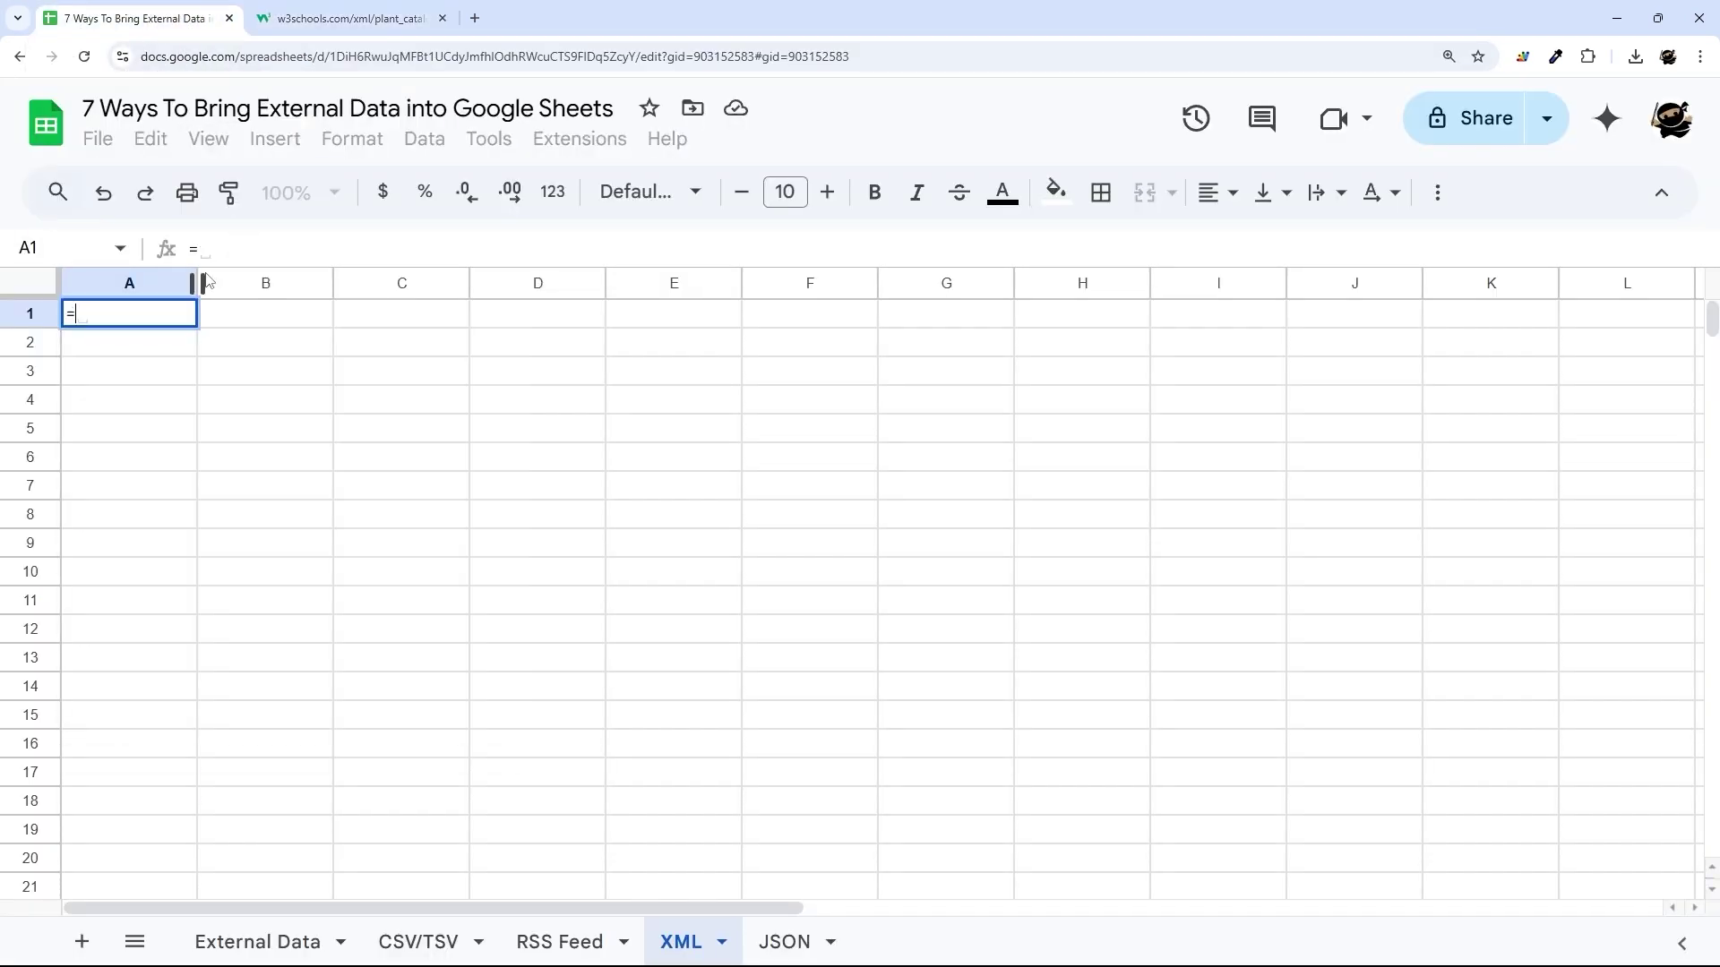
pyautogui.write('IMPORTX')
pyautogui.press('Tab')
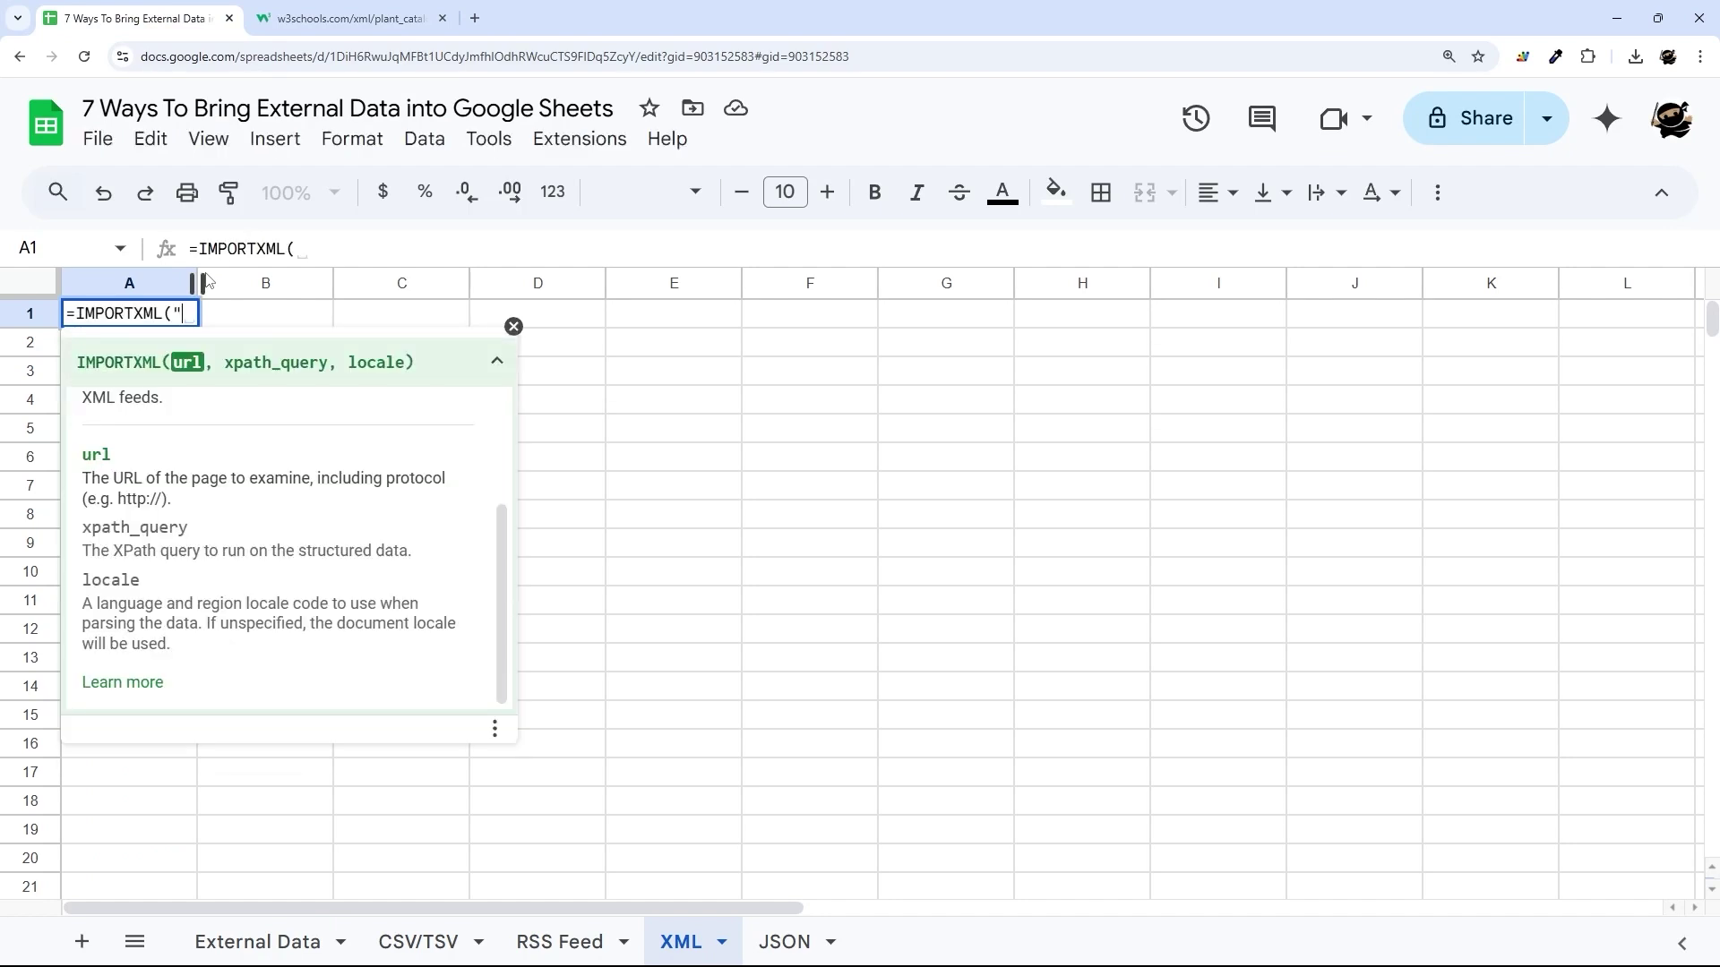
pyautogui.hotkey('ctrl', 'v')
pyautogui.write(')')
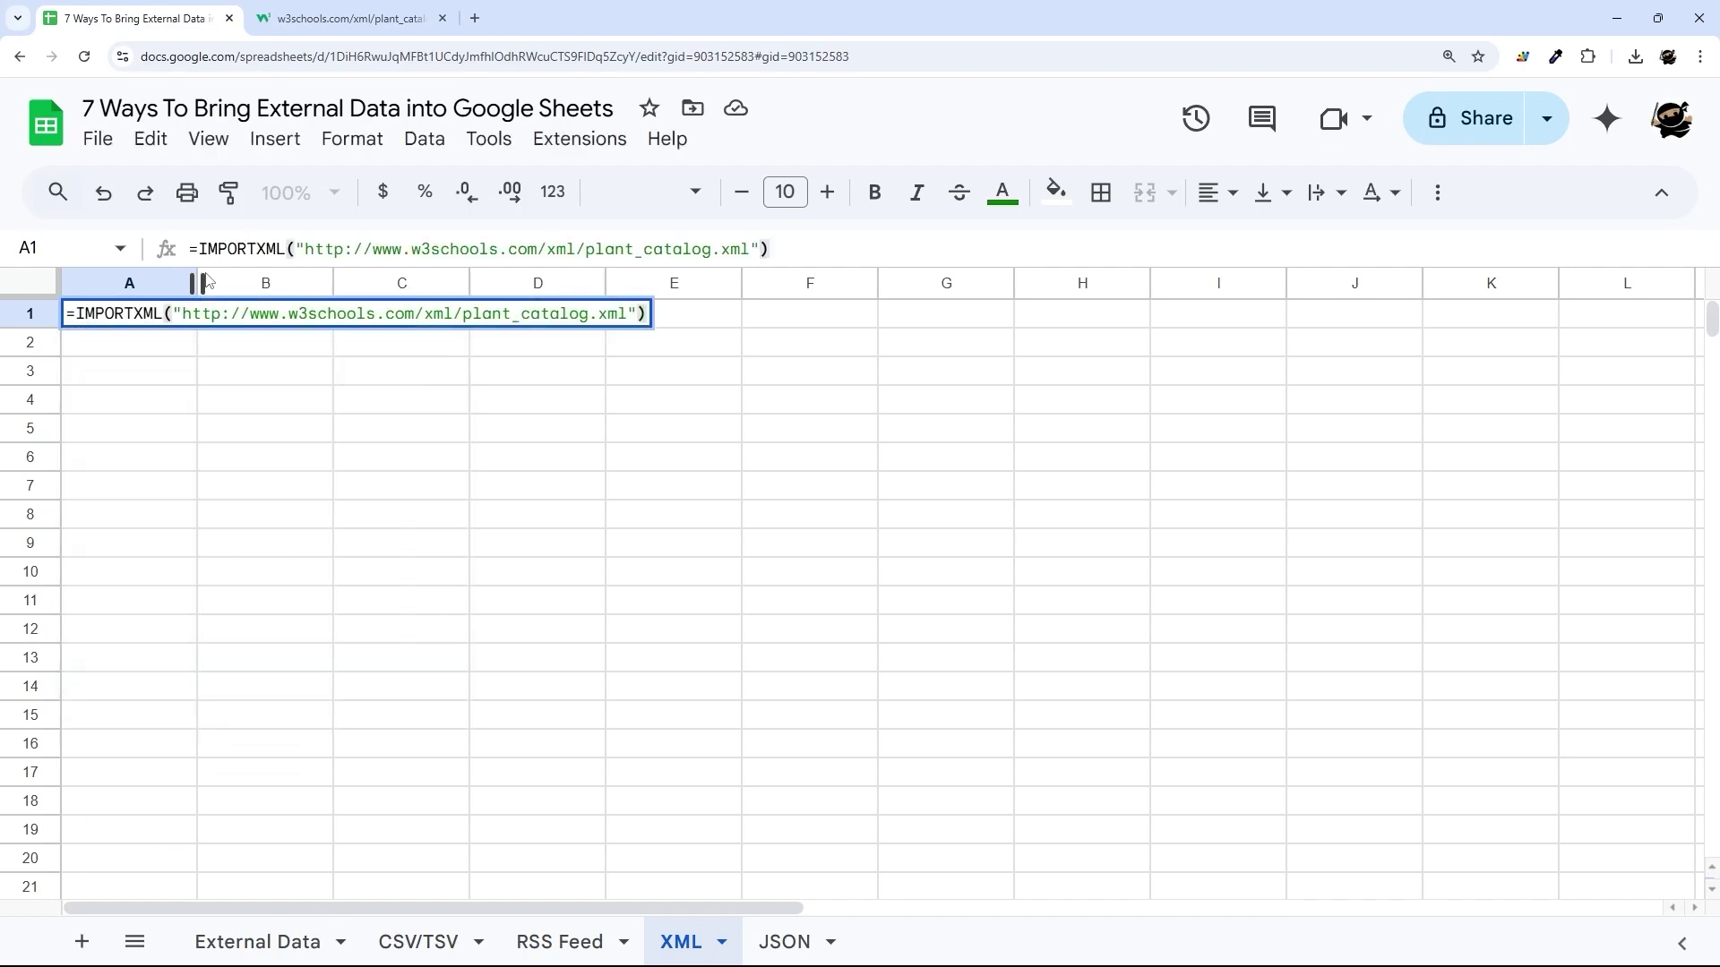
pyautogui.press('Return')
# Step: Add the "/*" XPath query as the formula's second argument
pyautogui.click(174, 324)
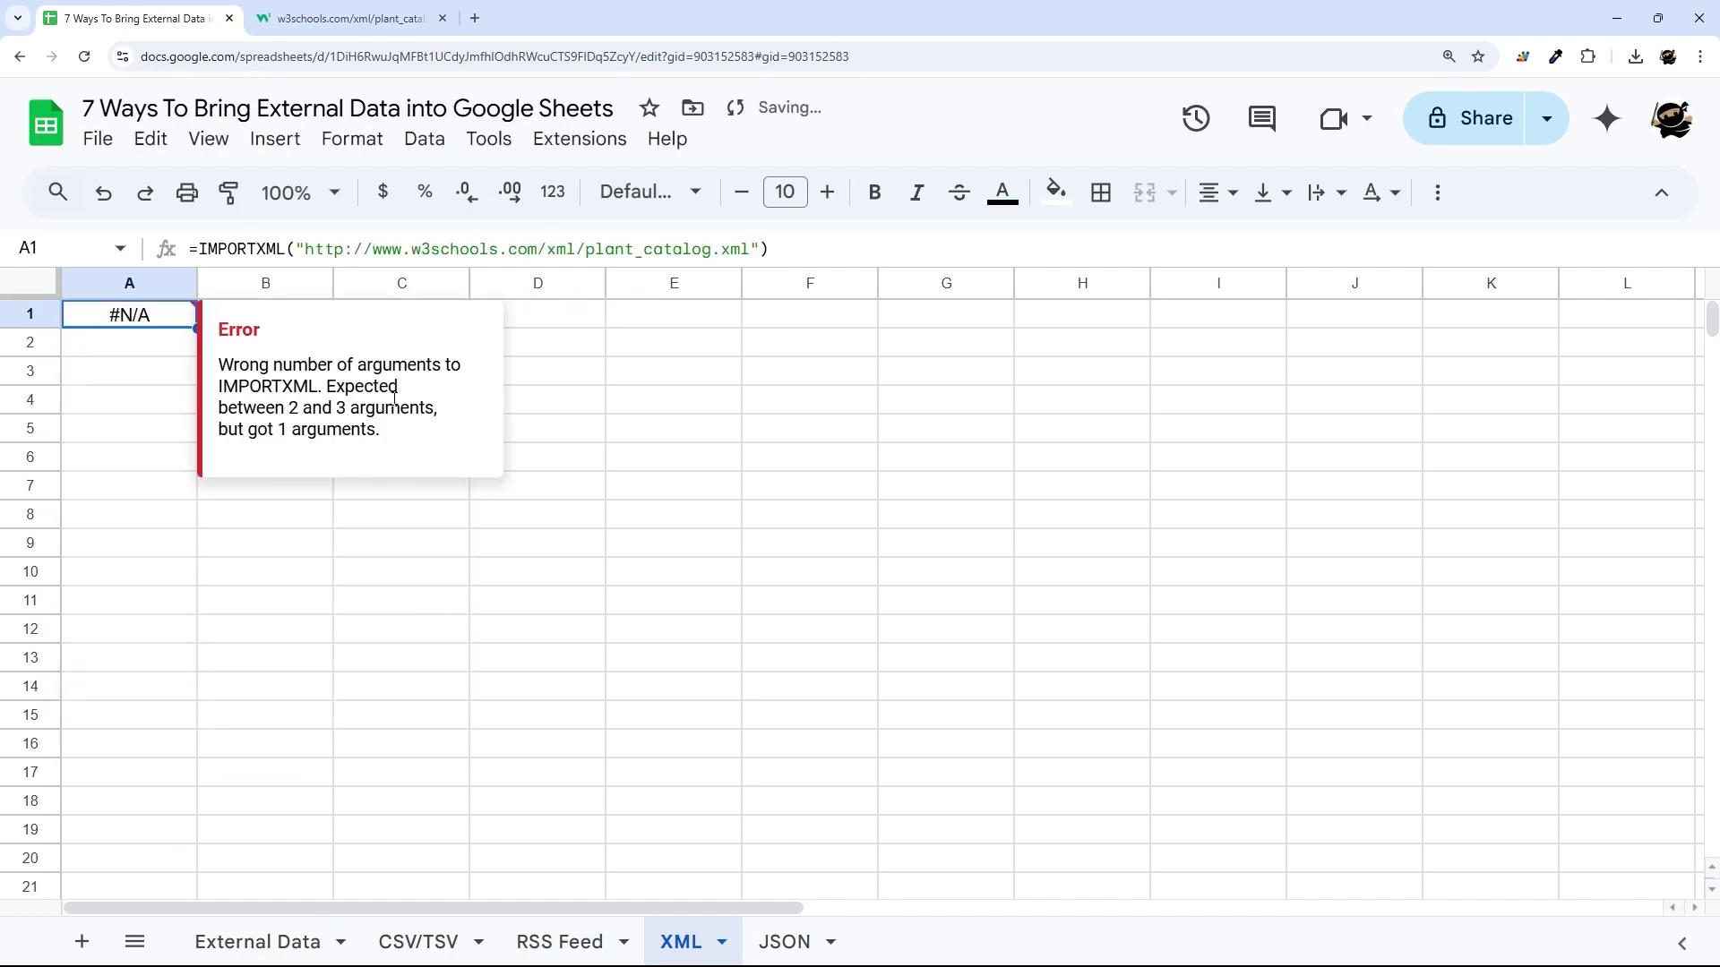
pyautogui.click(776, 246)
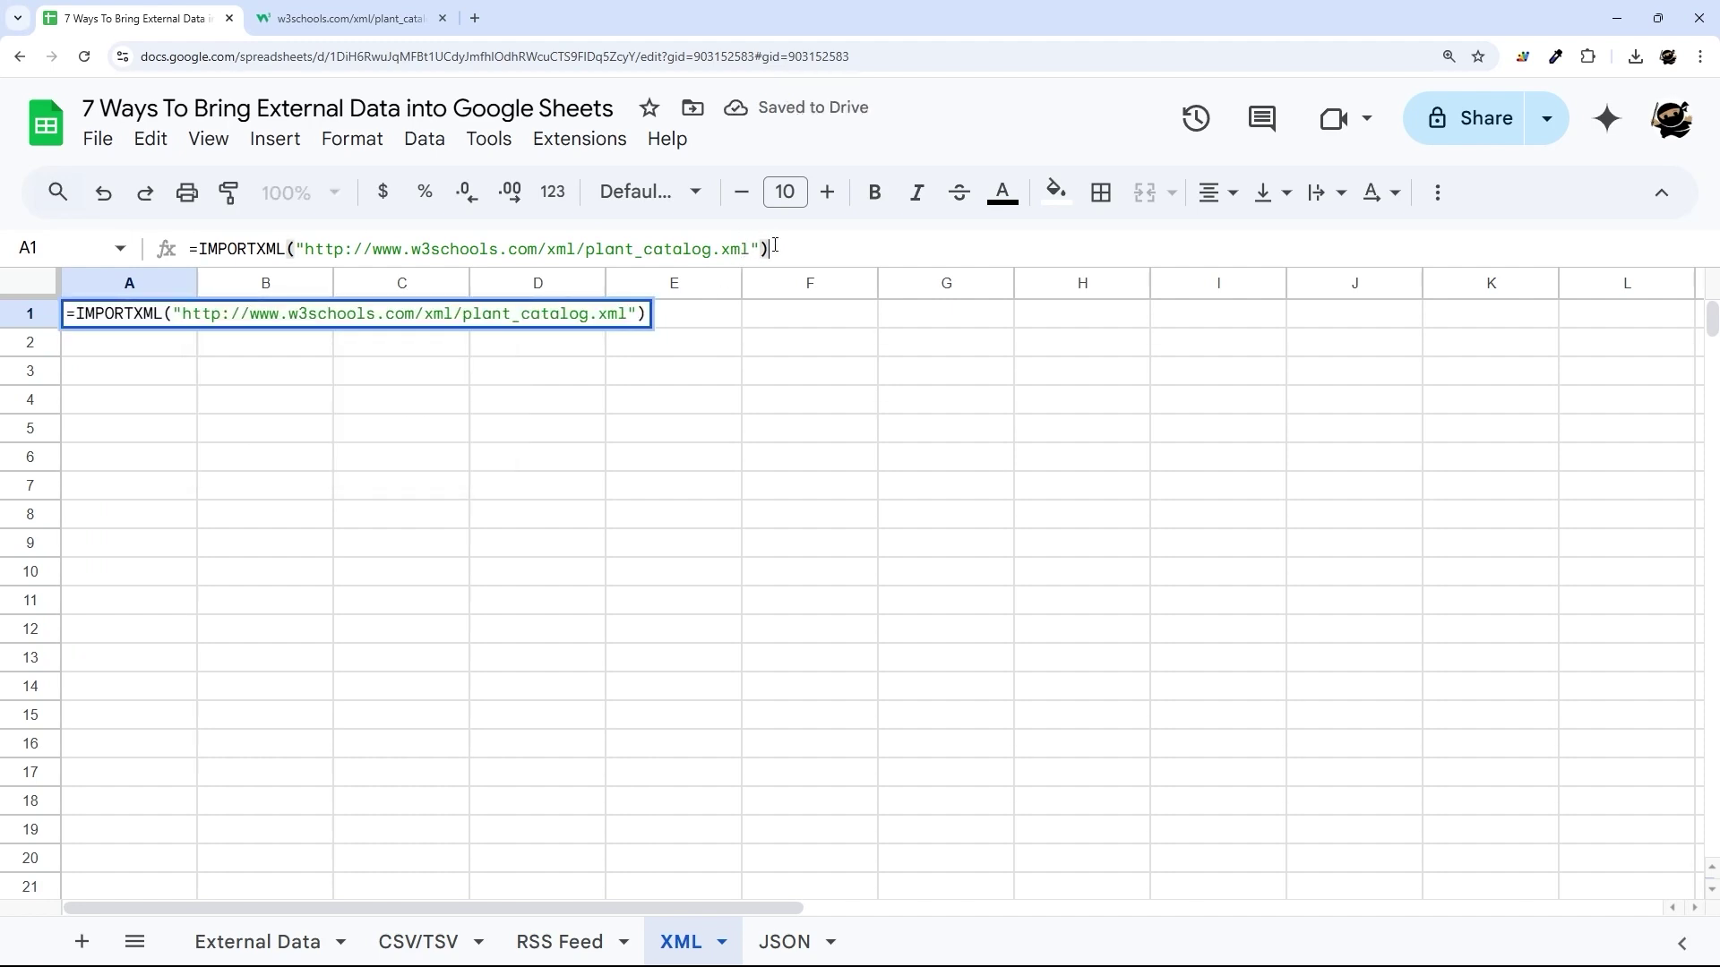
pyautogui.press('BackSpace')
pyautogui.write(',')
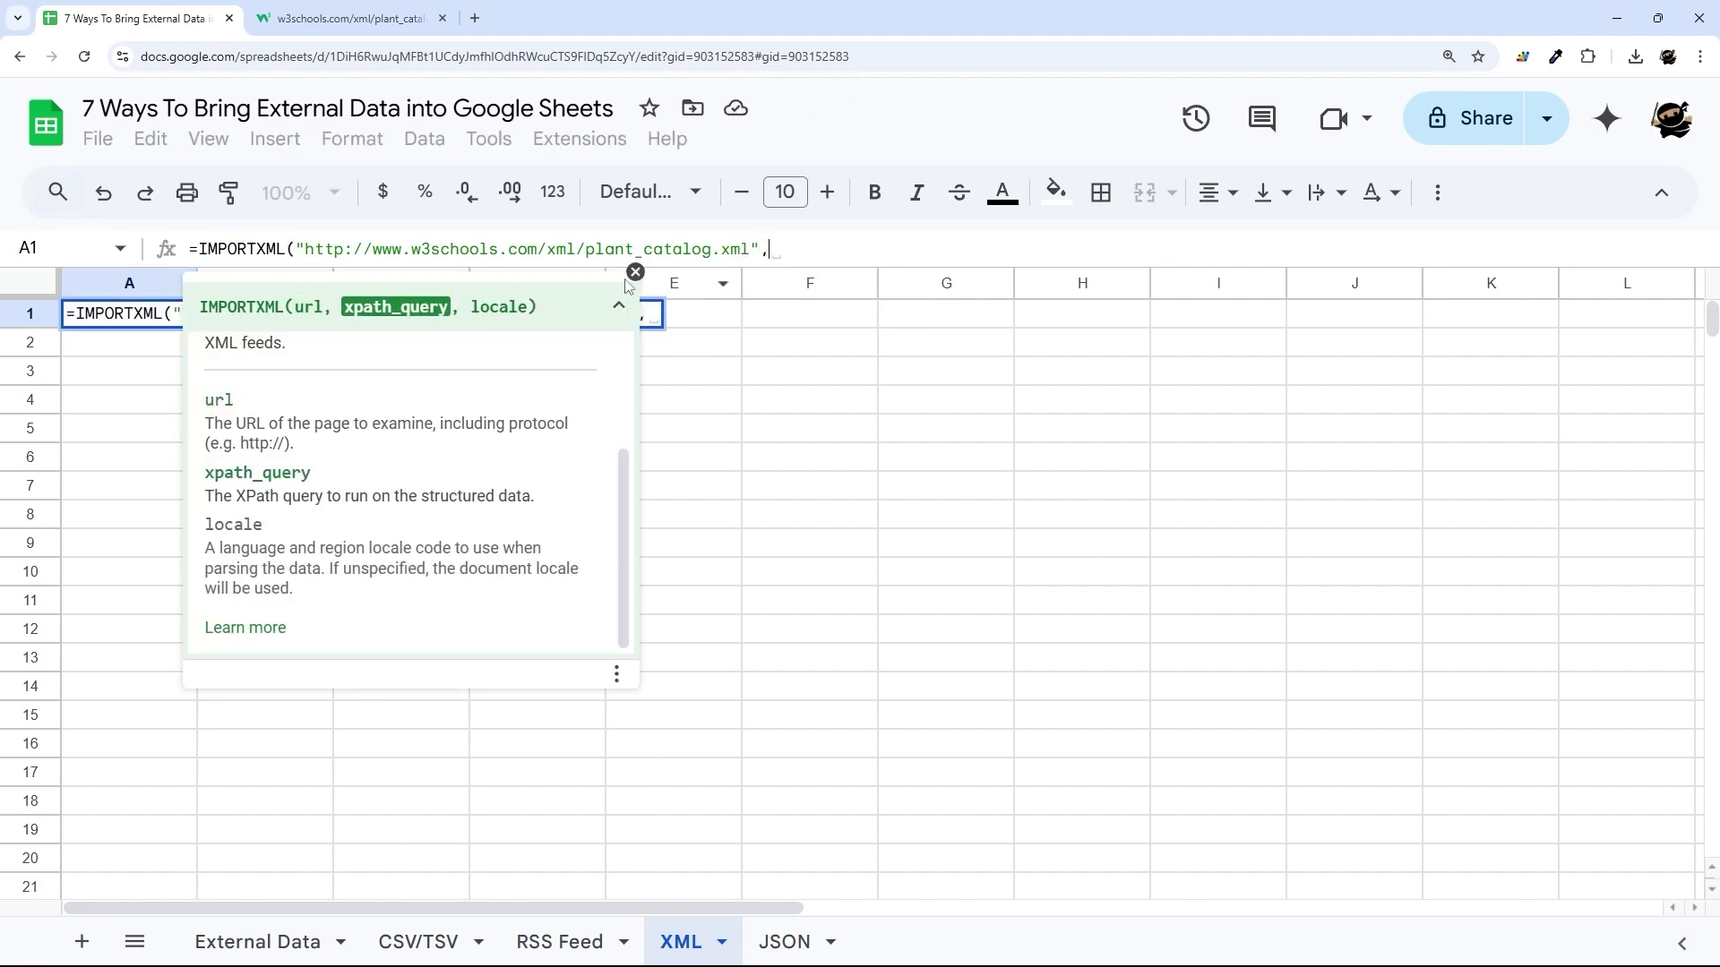
pyautogui.moveTo(330, 479); pyautogui.dragTo(205, 481)
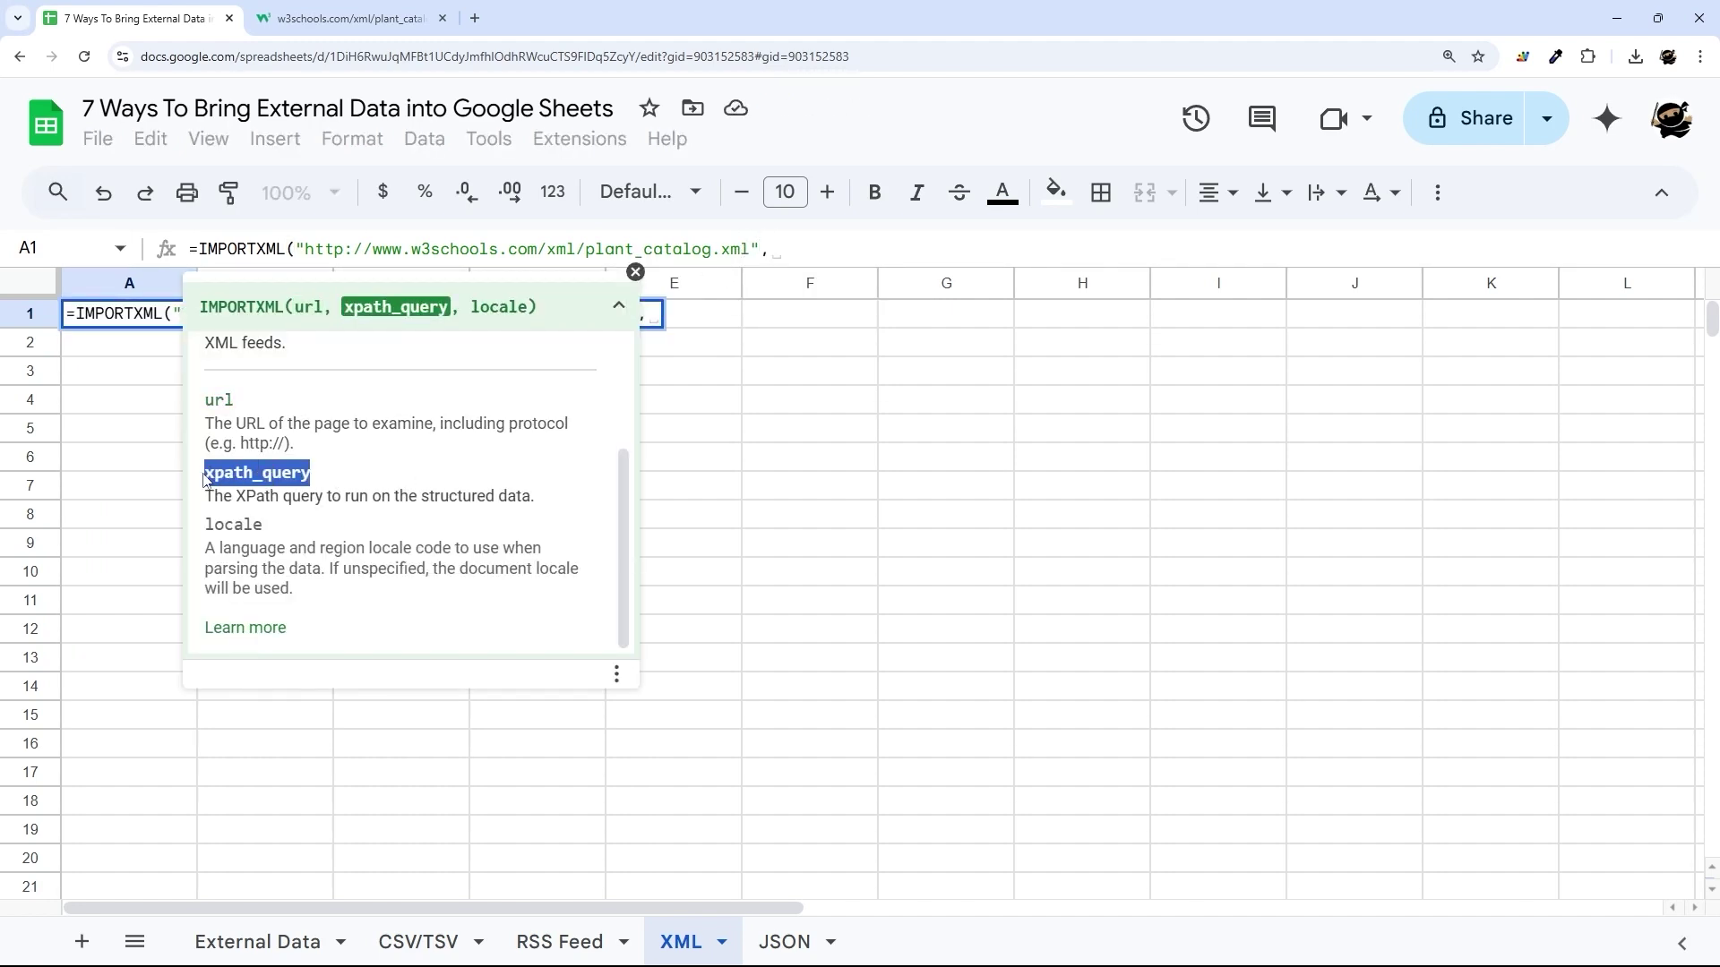
pyautogui.click(781, 256)
pyautogui.write('"/*")')
# Step: Commit the /* formula and inspect the CATALOG tree in plant_catalog.xml
pyautogui.press('Return')
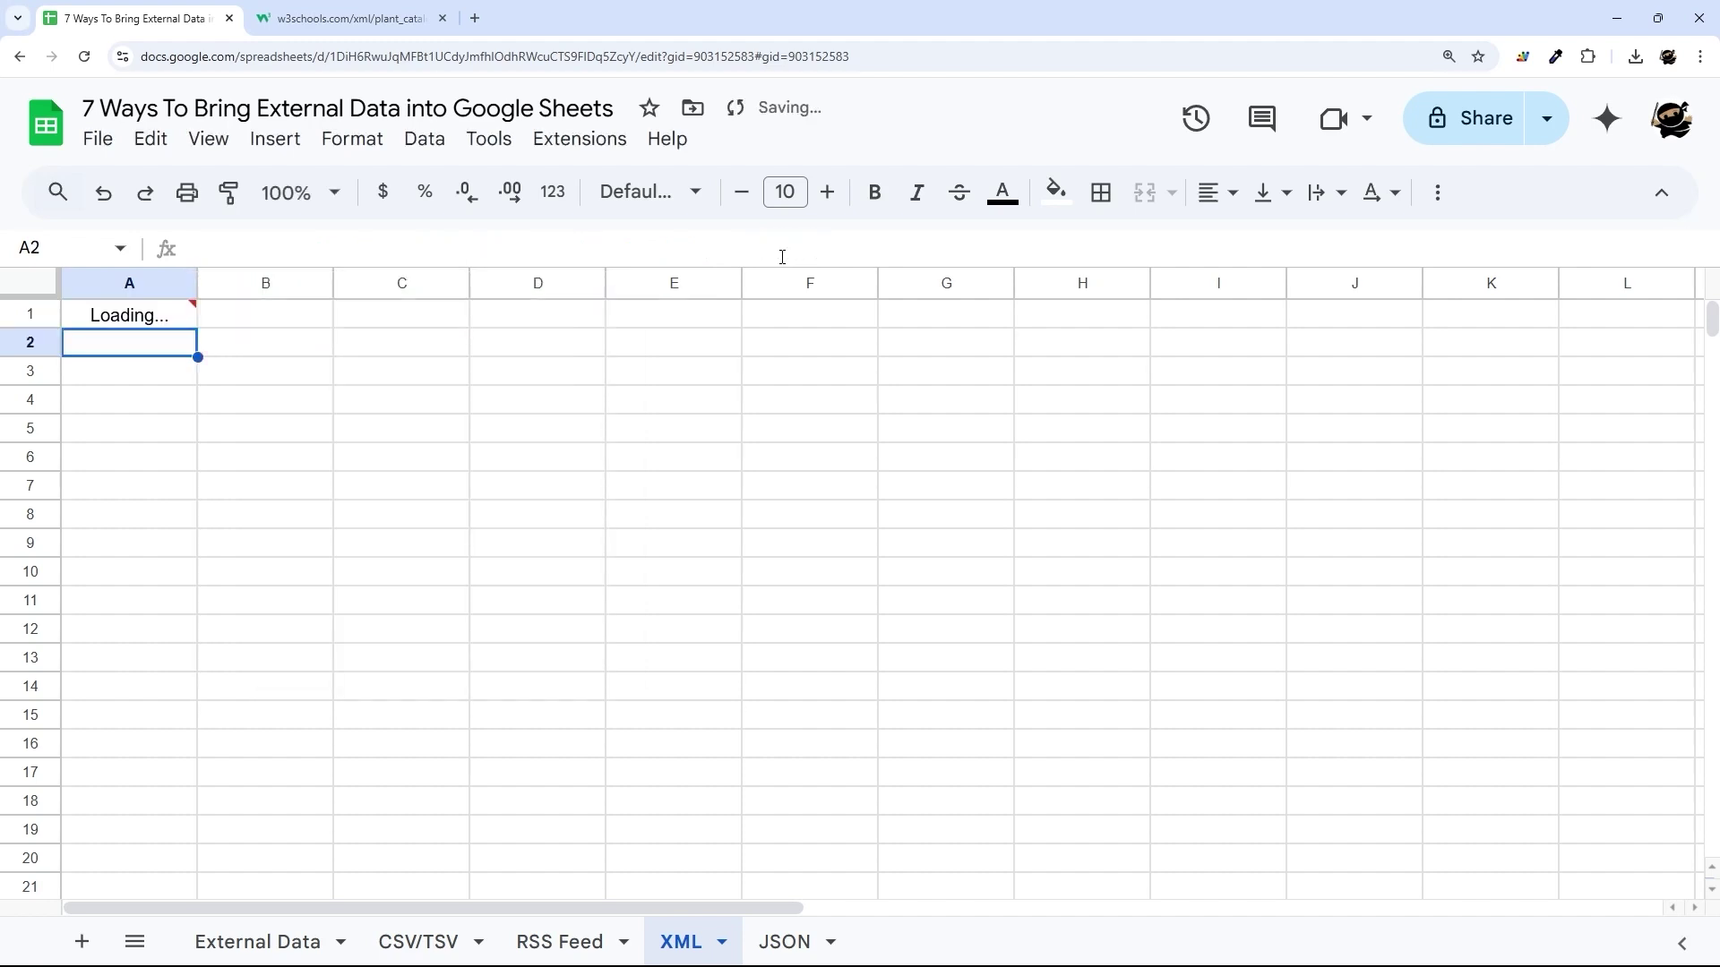
pyautogui.press('Up')
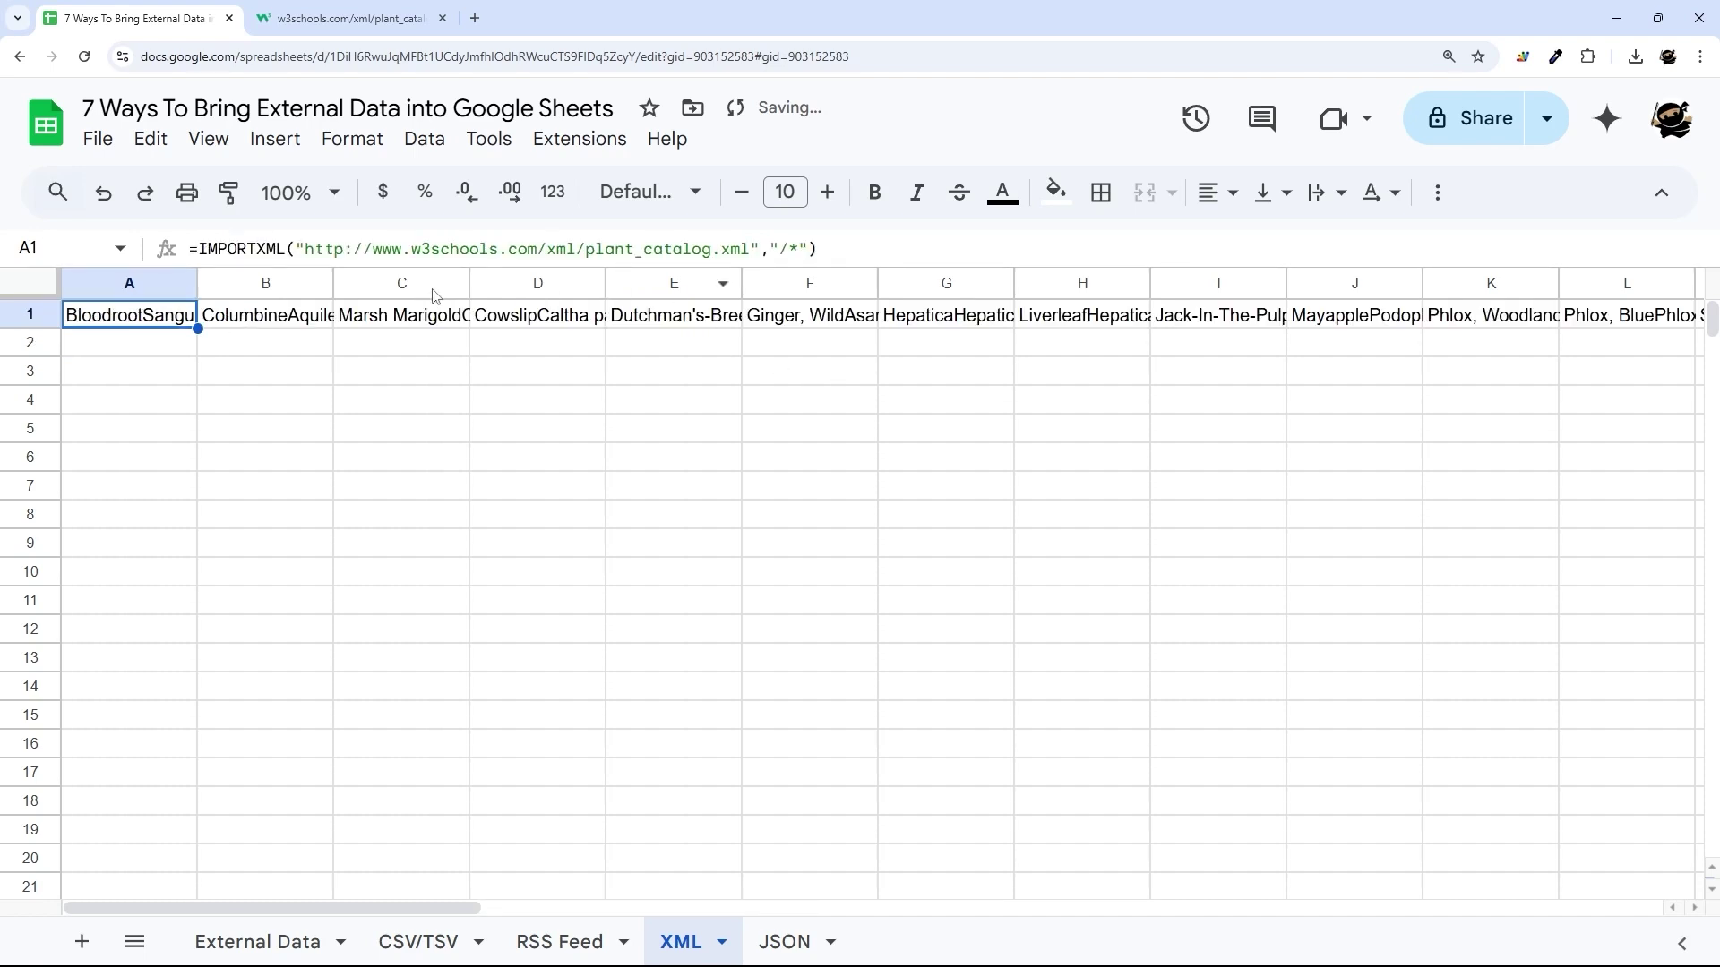
pyautogui.click(326, 26)
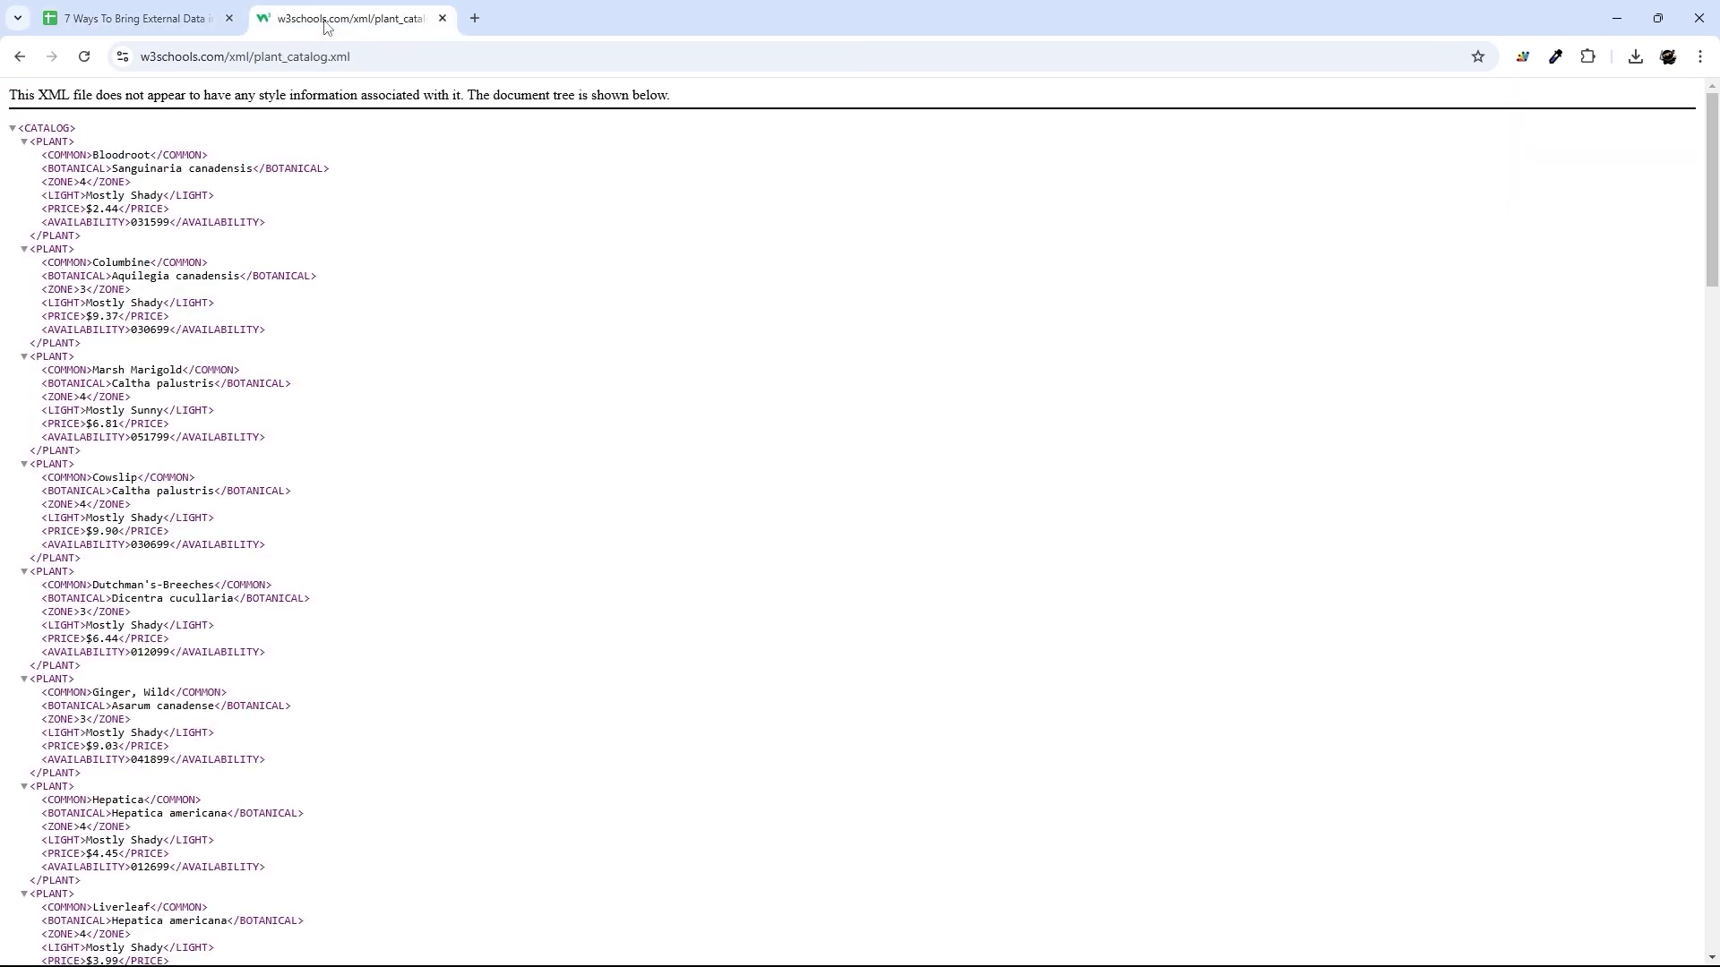
pyautogui.click(13, 130)
pyautogui.click(13, 130)
# Step: Change the XPath to "/CATALOG/*" to fill the six-column plant table
pyautogui.click(163, 20)
pyautogui.click(800, 250)
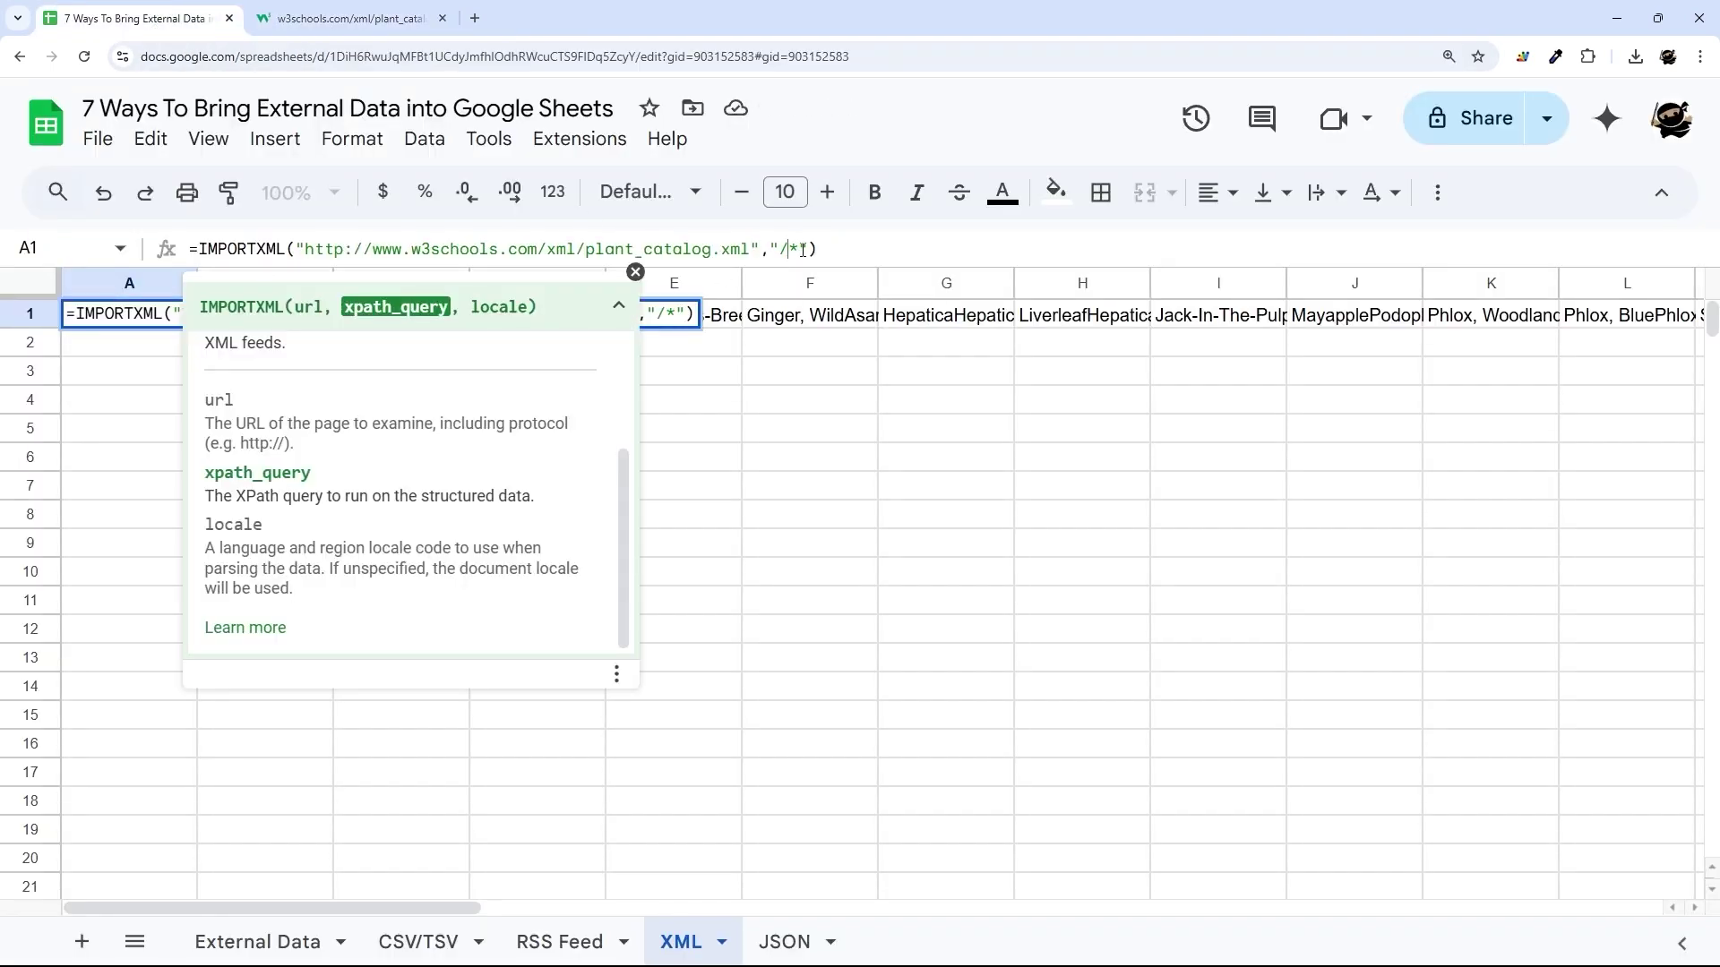
pyautogui.write('CATALOG/')
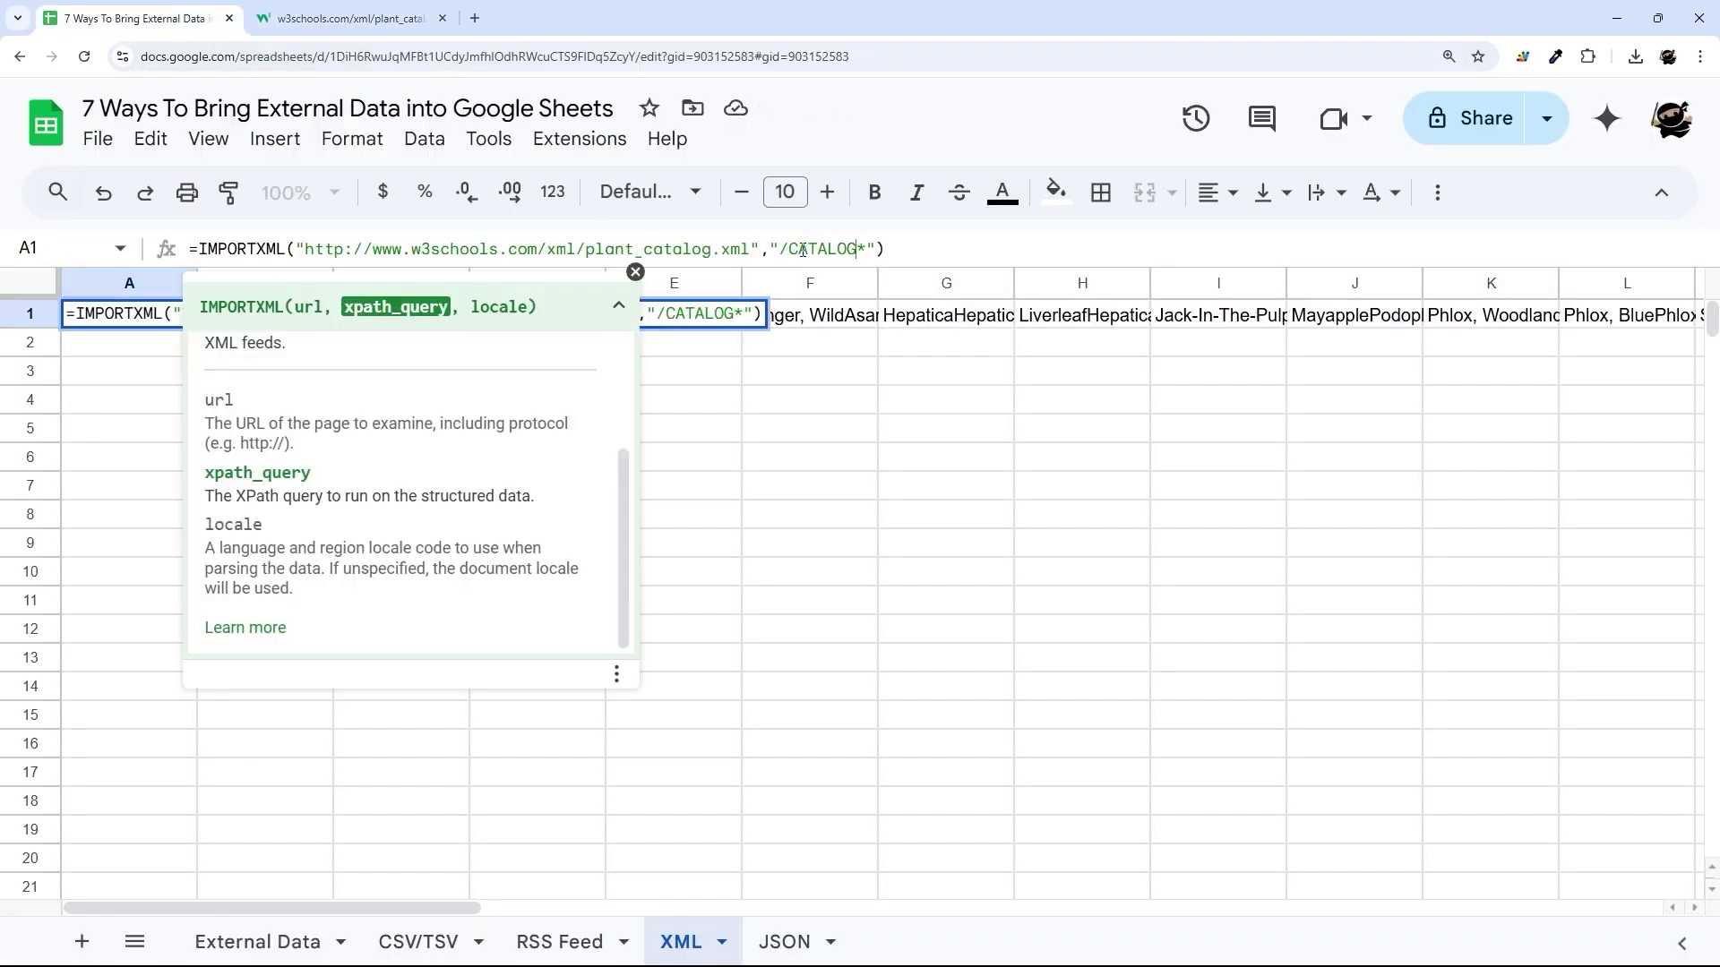
pyautogui.press('Return')
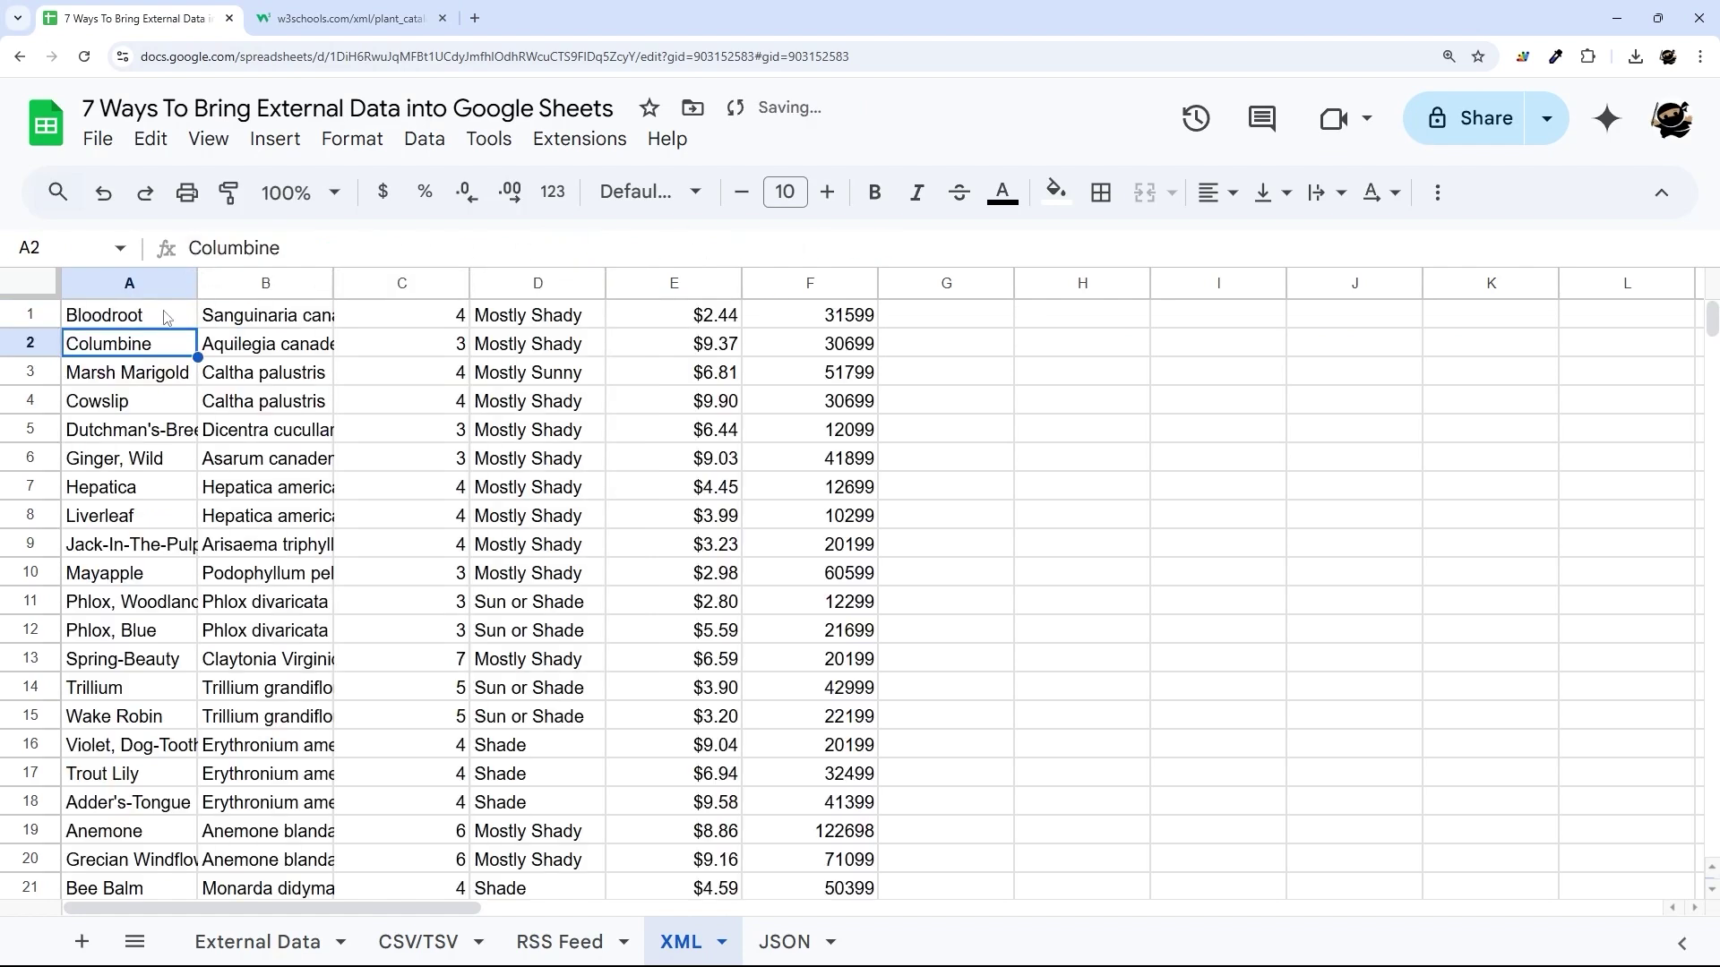
pyautogui.press('Up')
# Step: Widen columns A and B to show full common and botanical names
pyautogui.moveTo(199, 285); pyautogui.dragTo(278, 283)
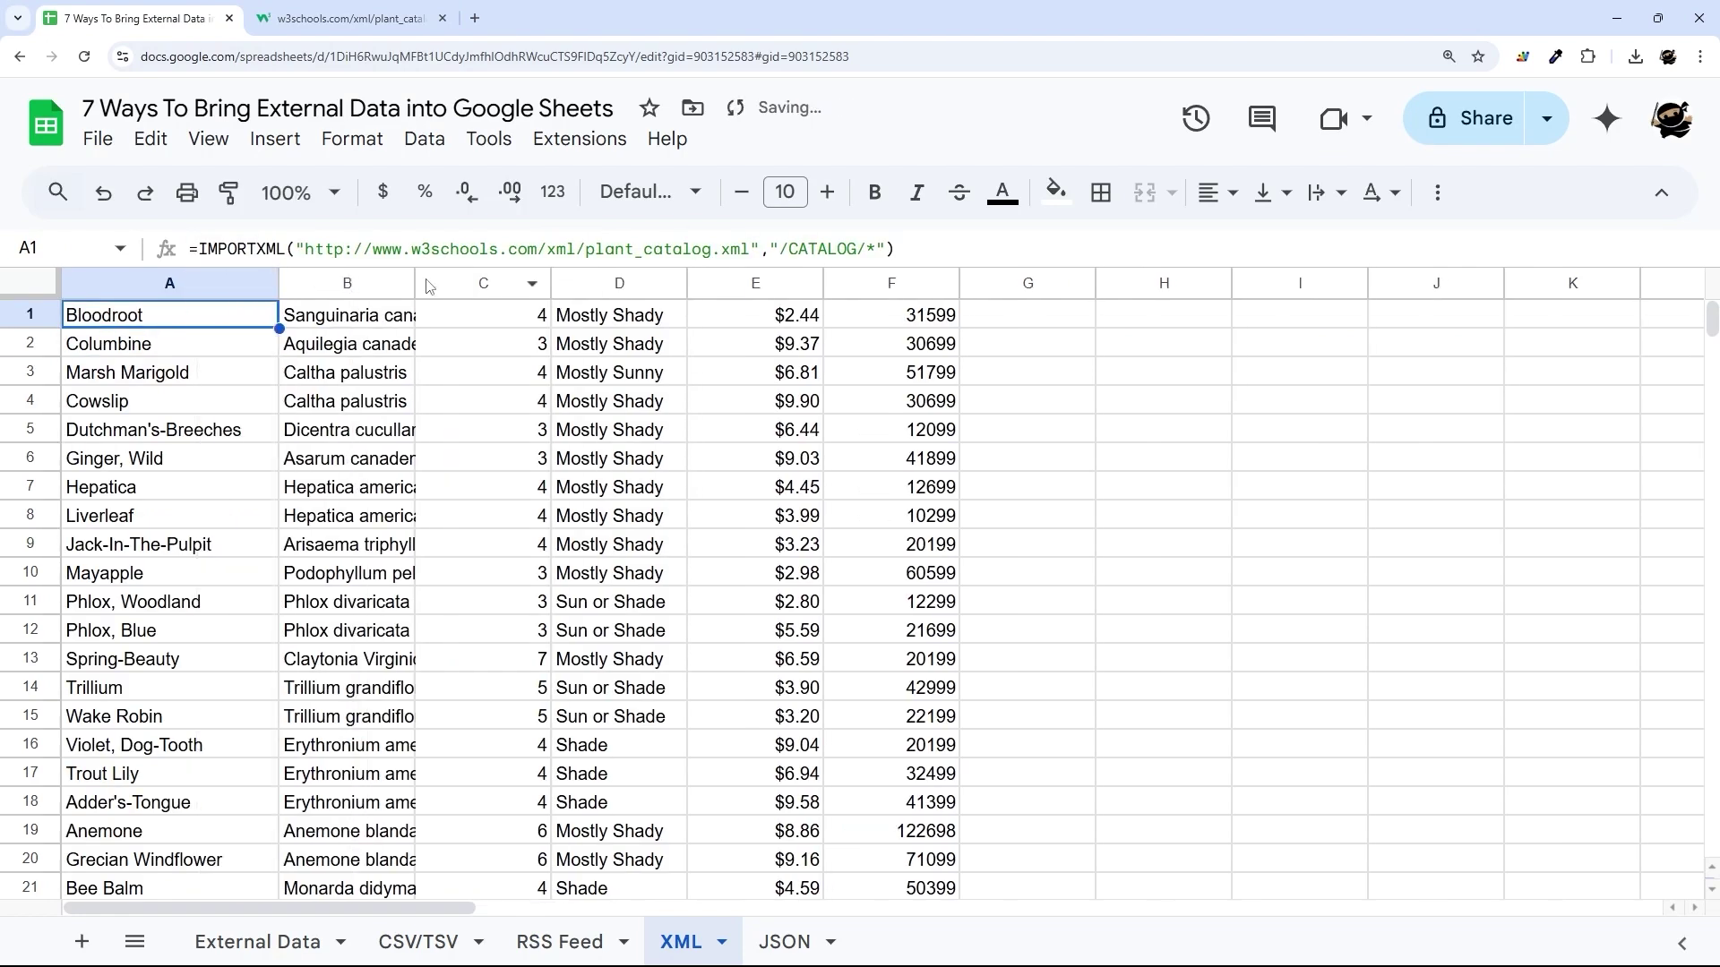
pyautogui.moveTo(422, 283); pyautogui.dragTo(533, 283)
pyautogui.doubleClick(533, 283)
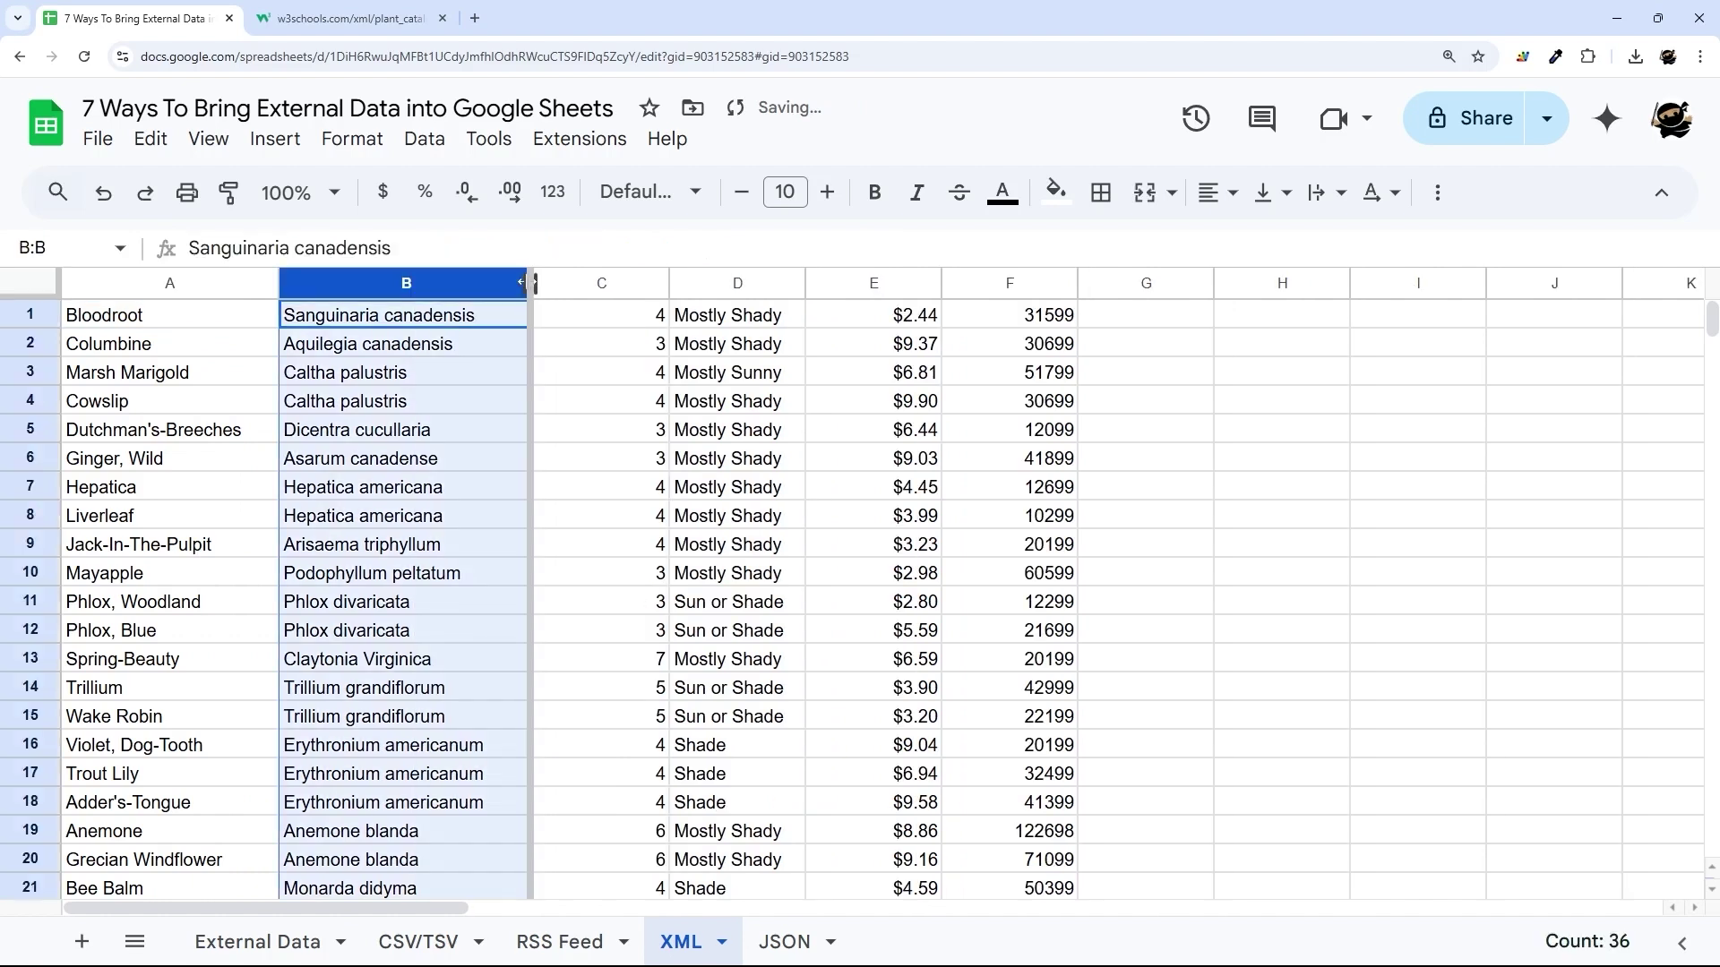
# Step: Try the XPath "/CATALOG/PLANT/*", then undo back to "/CATALOG/*"
pyautogui.moveTo(876, 248); pyautogui.dragTo(788, 249)
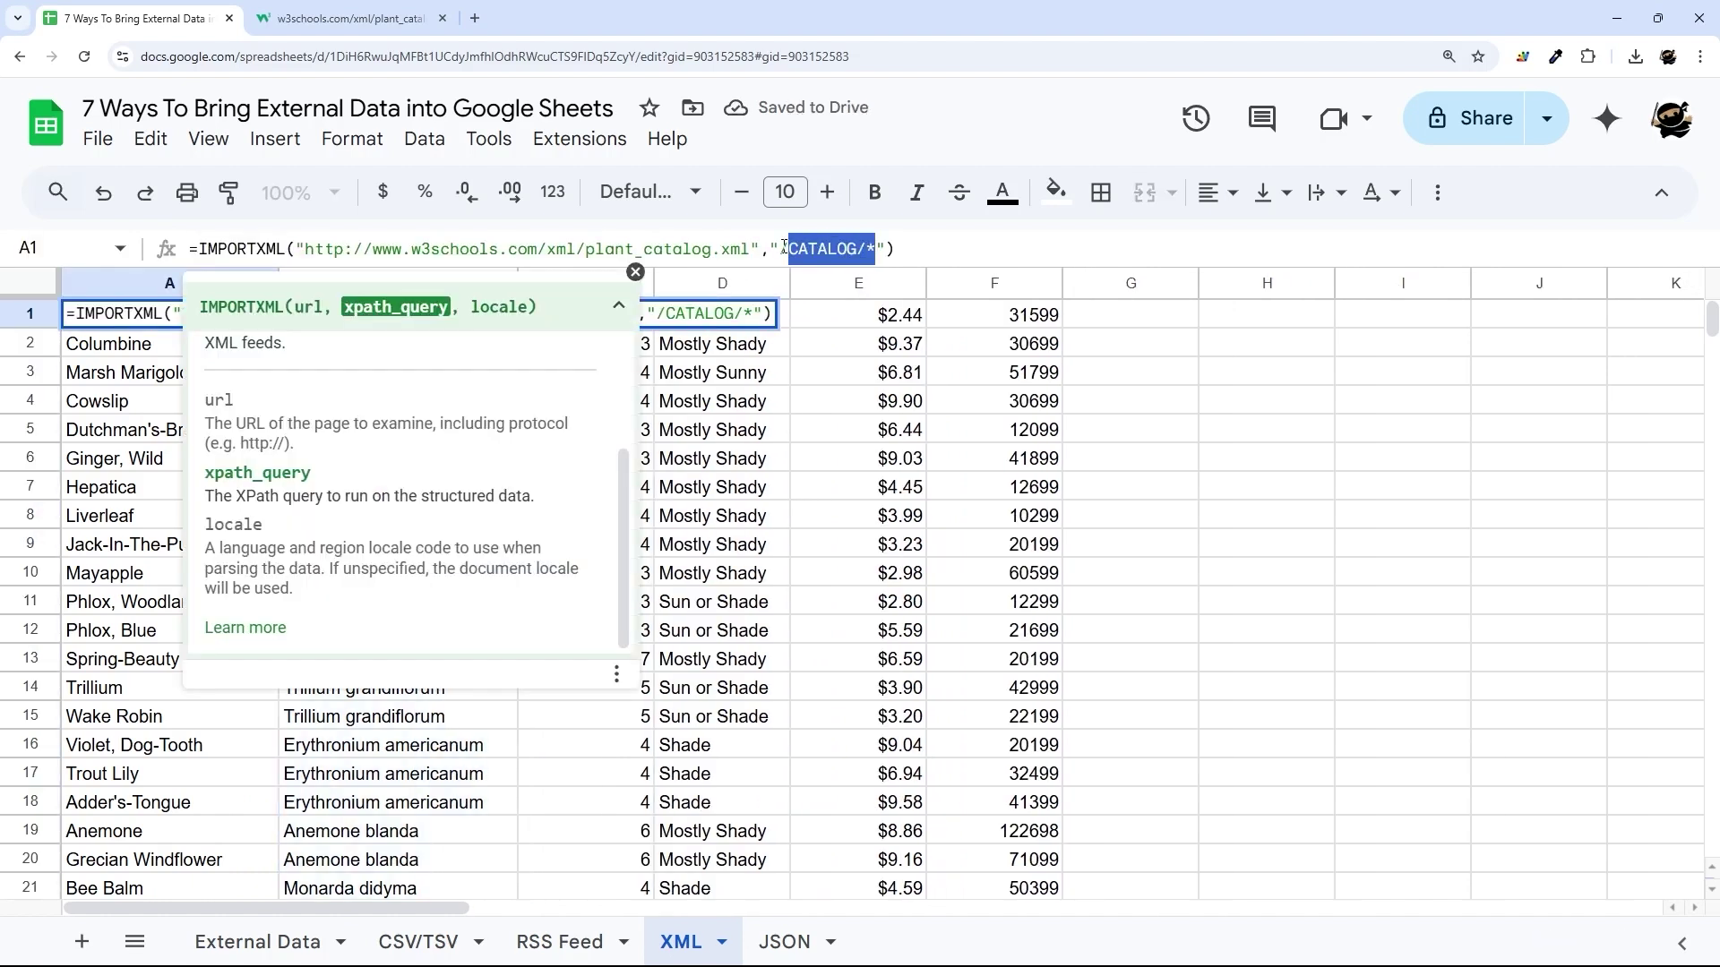
pyautogui.click(349, 18)
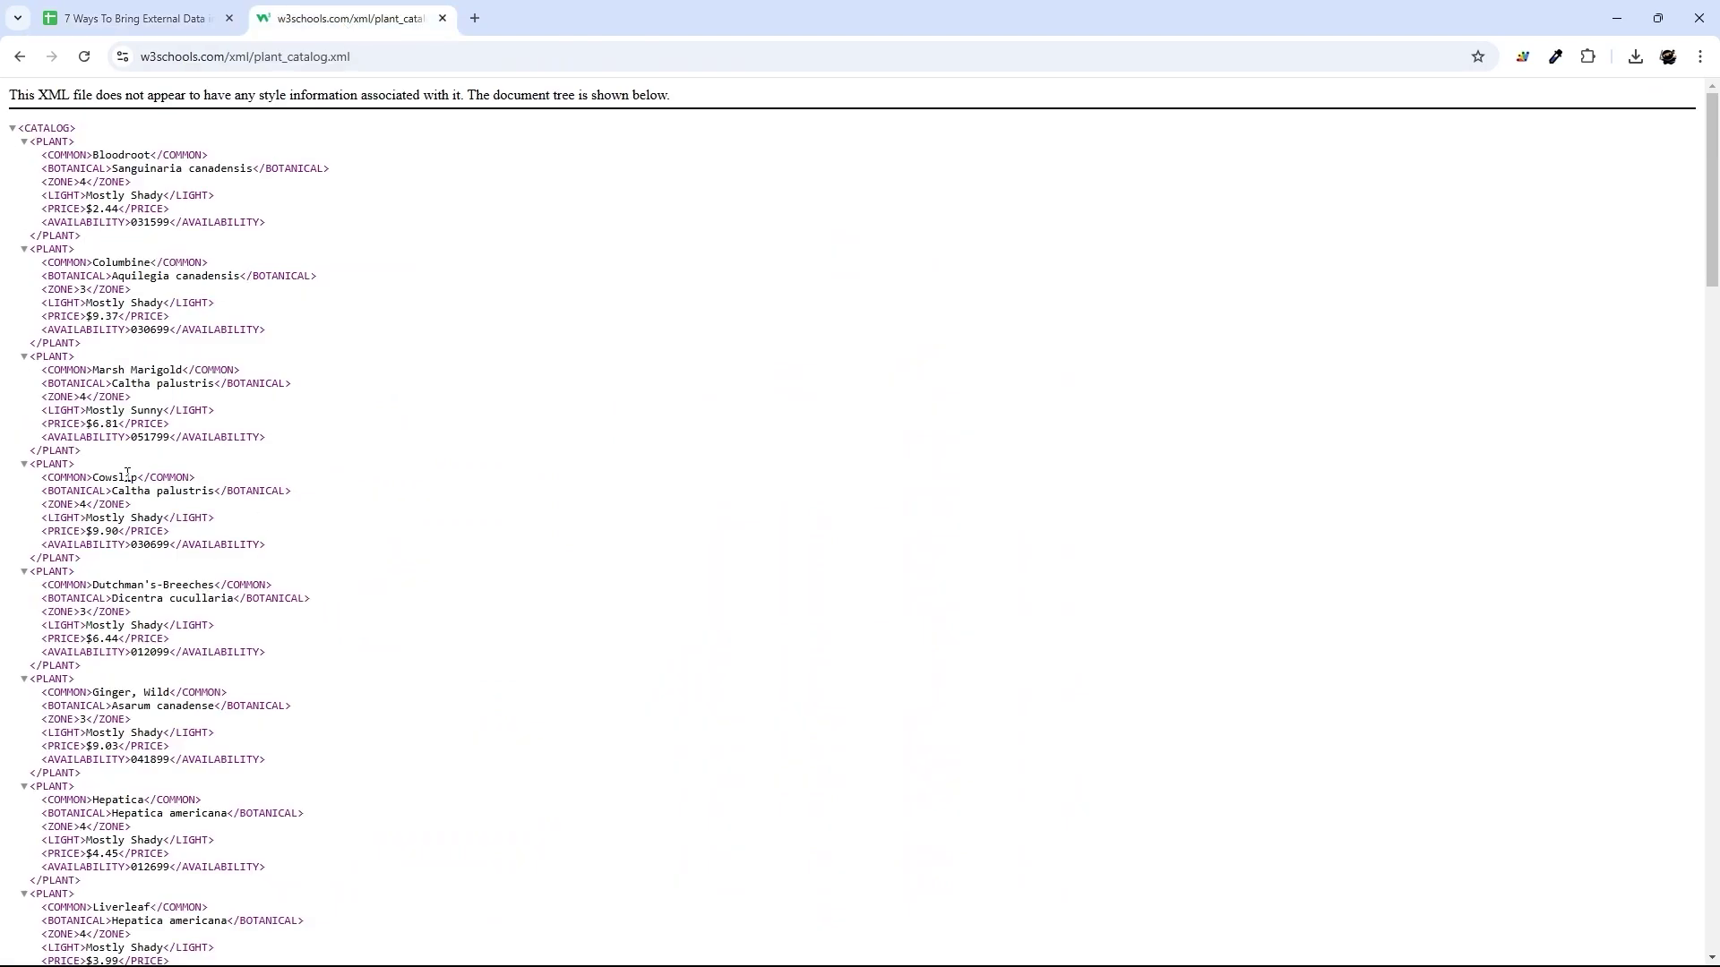
pyautogui.click(157, 21)
pyautogui.click(868, 253)
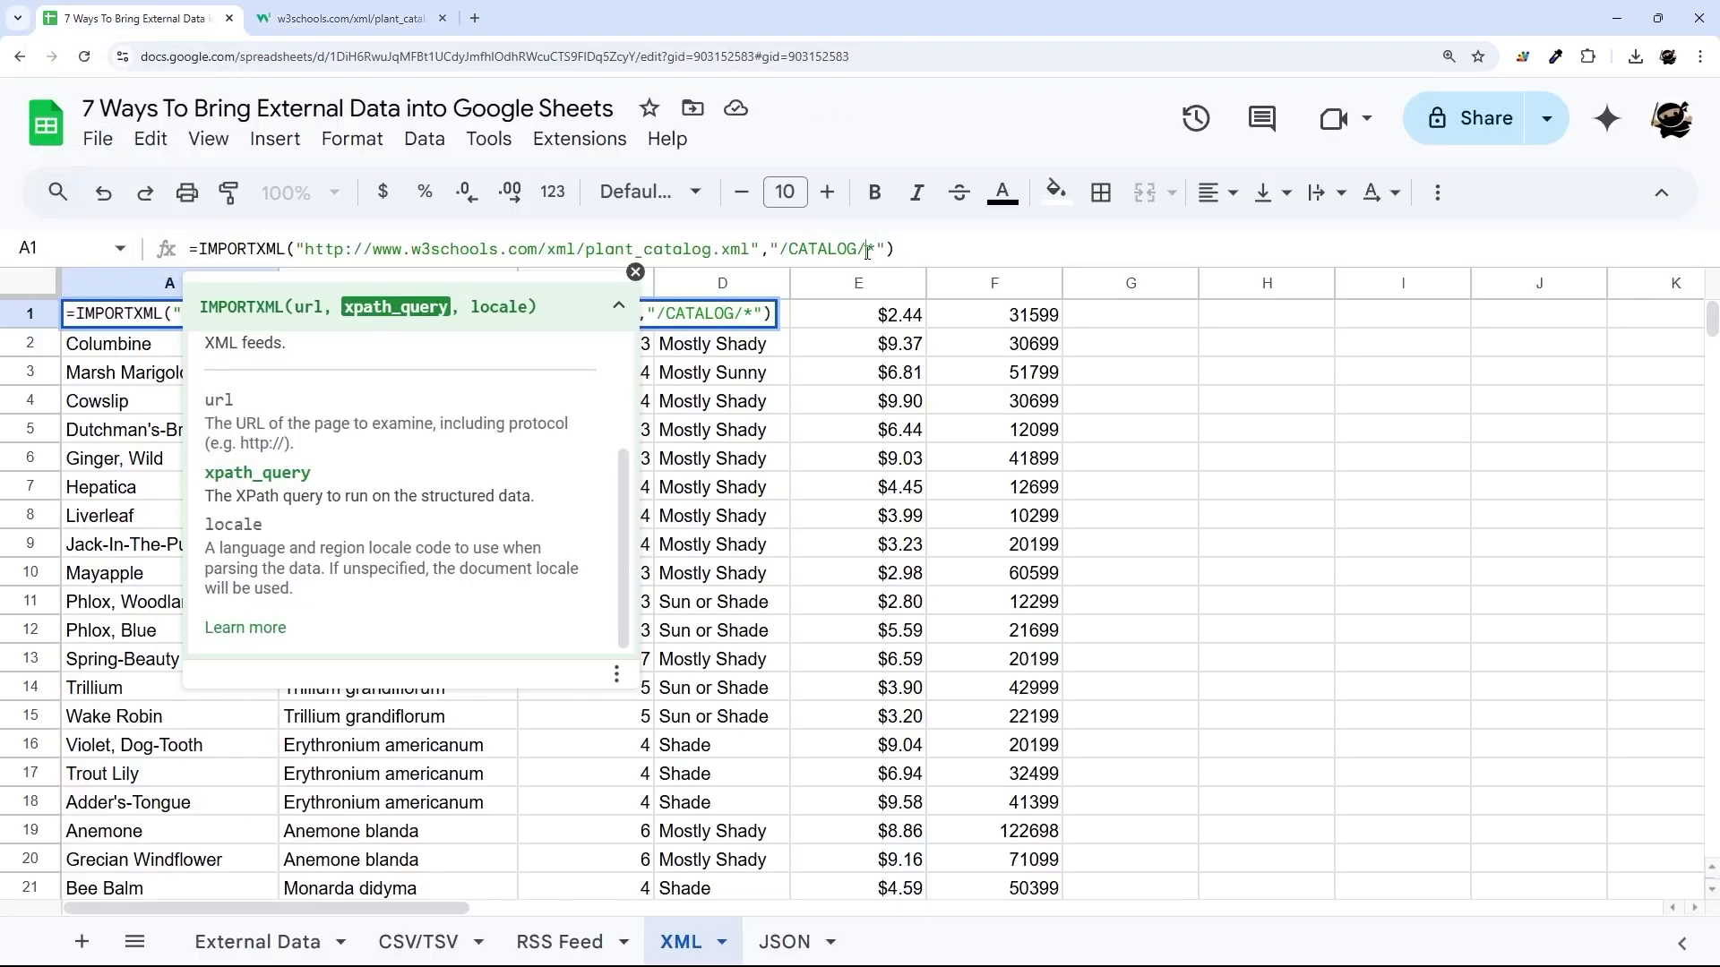
pyautogui.write('PLANT/')
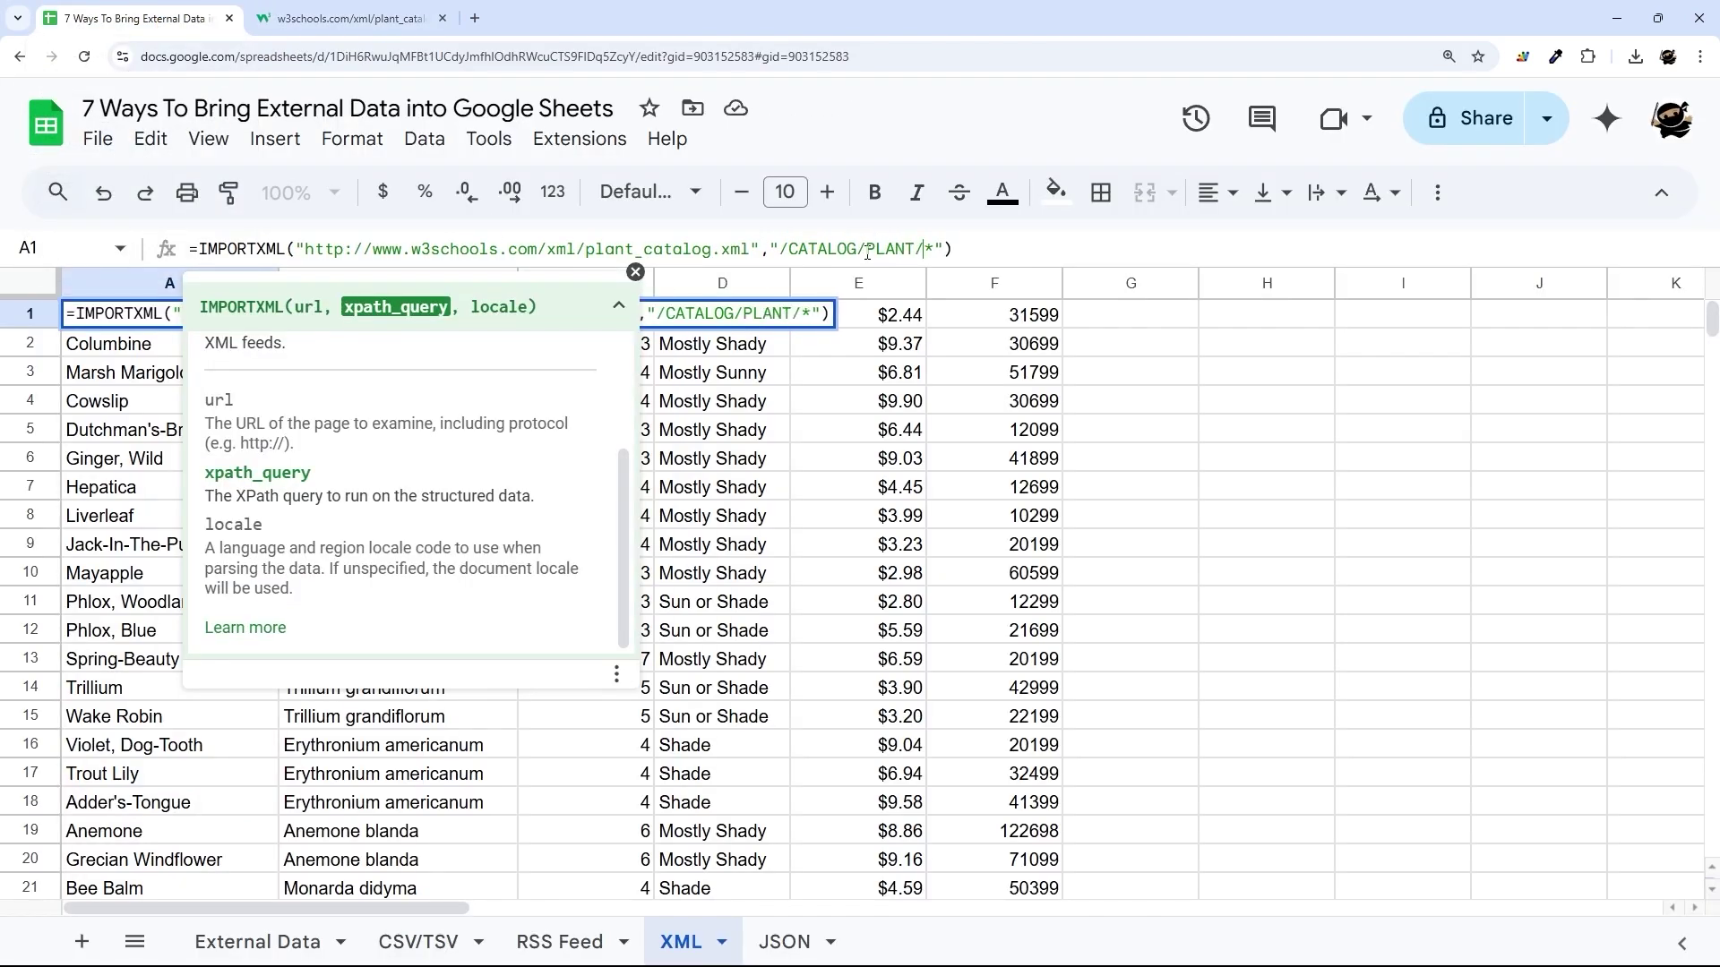
pyautogui.press('Return')
pyautogui.click(182, 314)
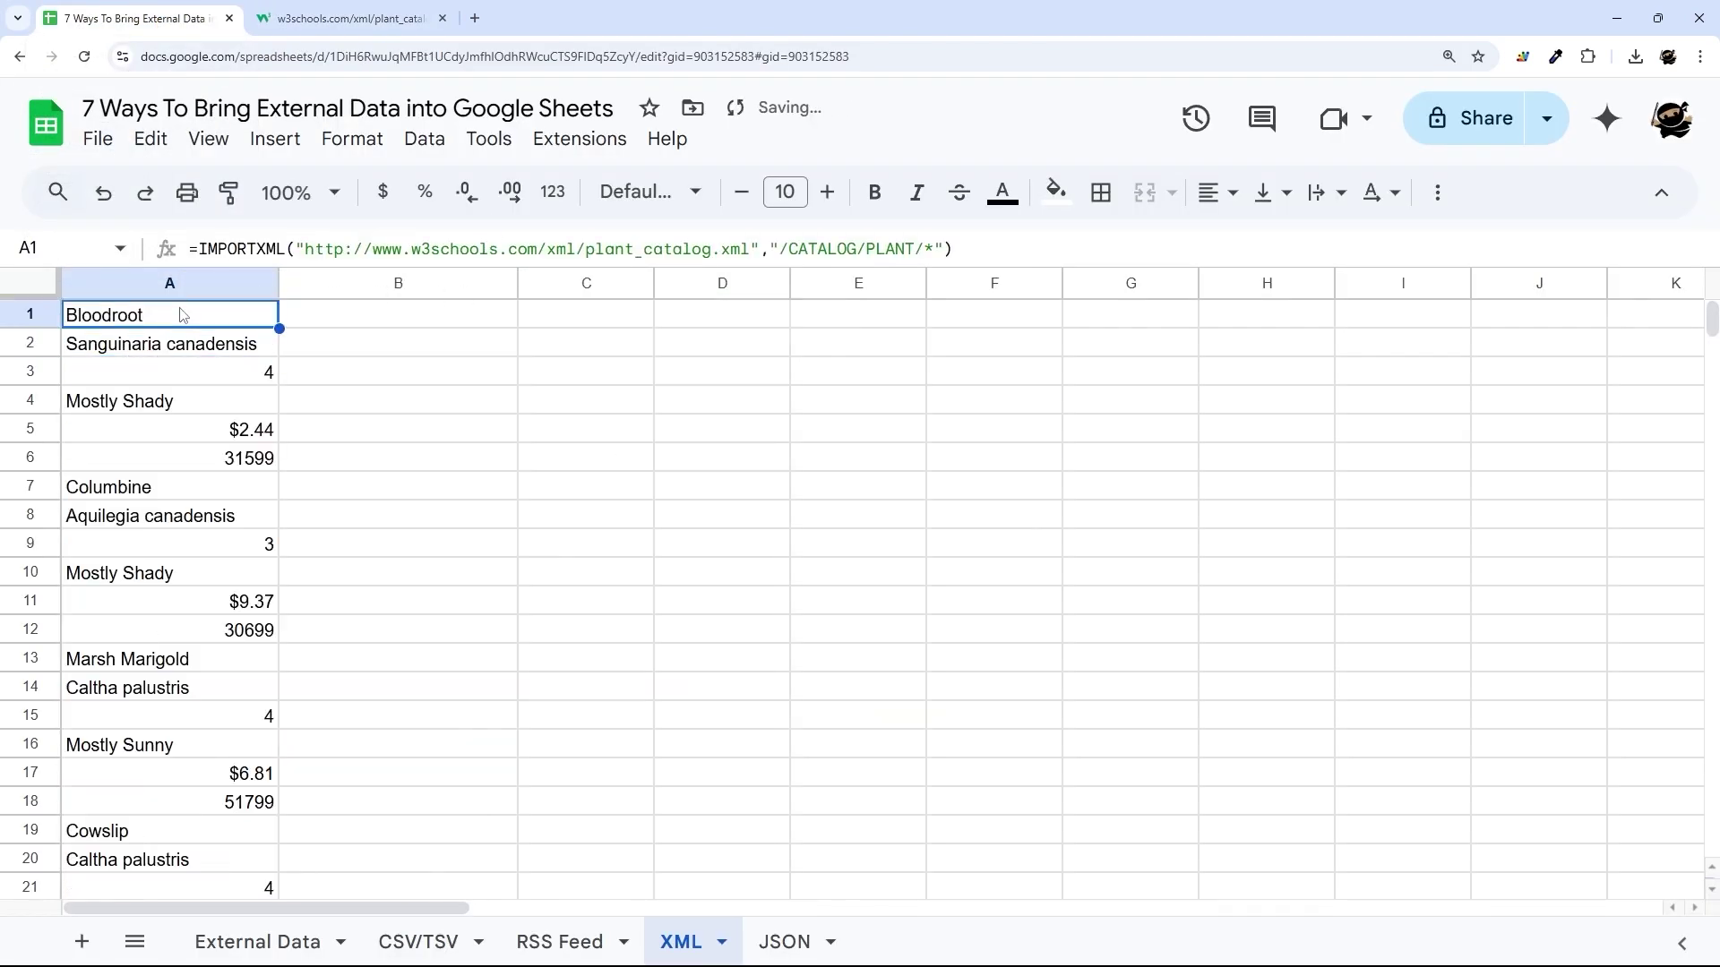
pyautogui.moveTo(229, 318); pyautogui.dragTo(235, 458)
pyautogui.hotkey('ctrl', 'z')
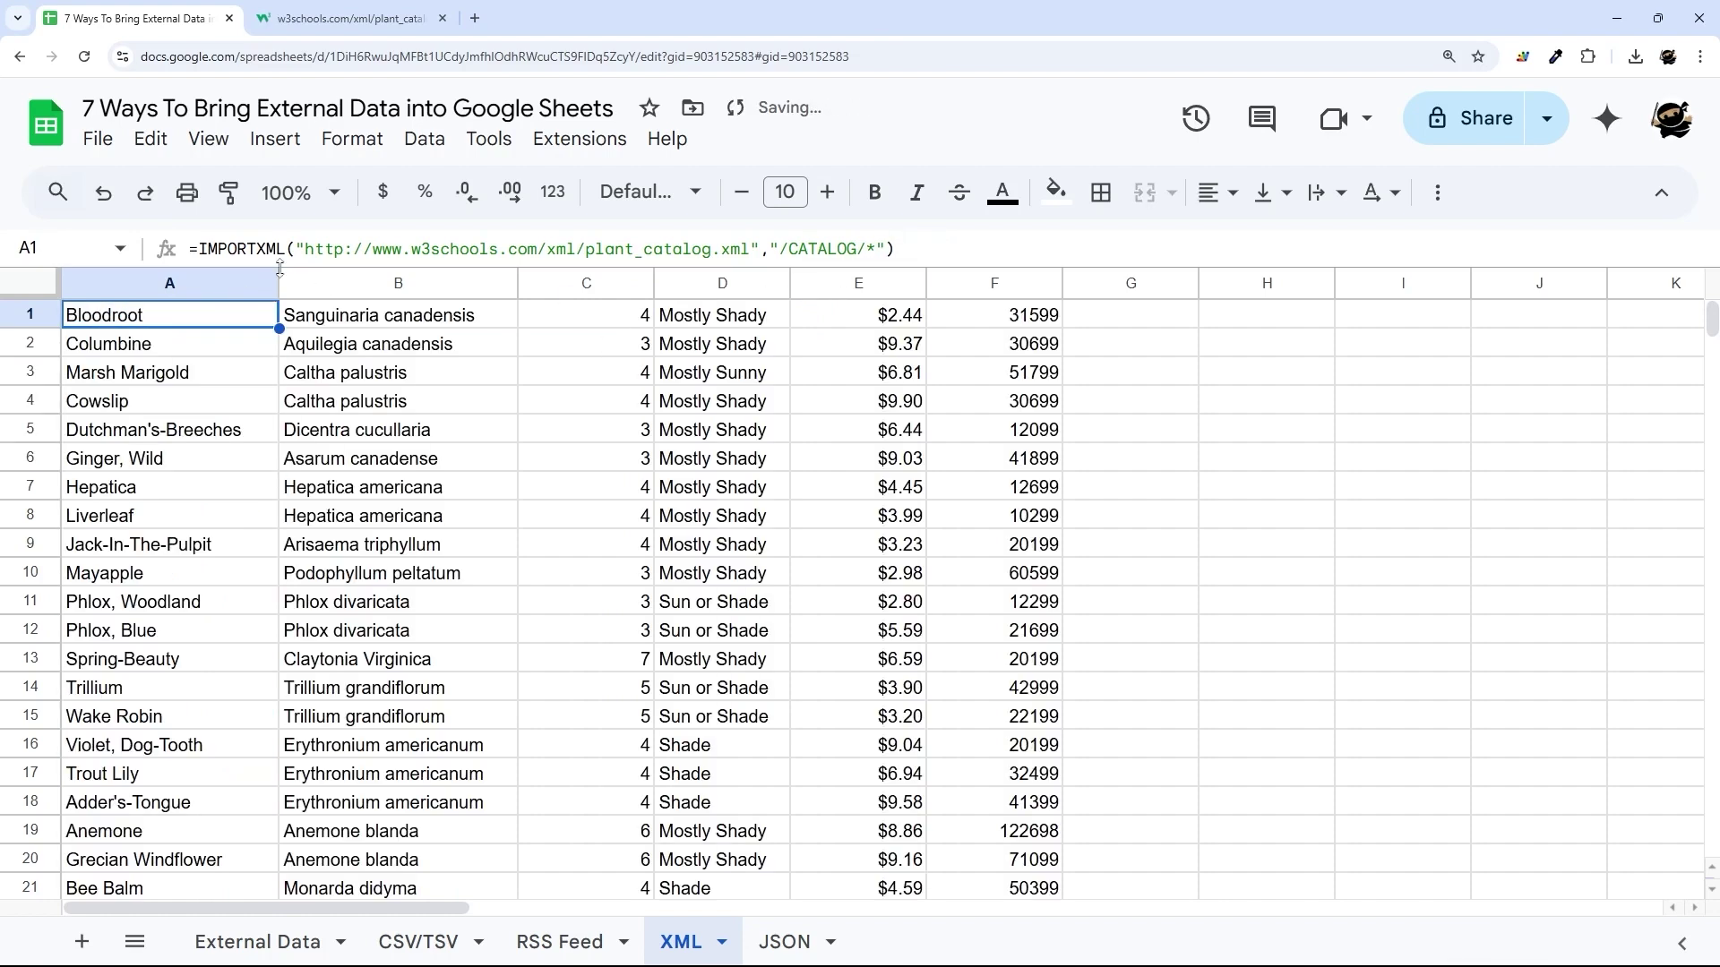
# Step: Check the XML source page once more, then switch to the JSON sheet
pyautogui.click(345, 20)
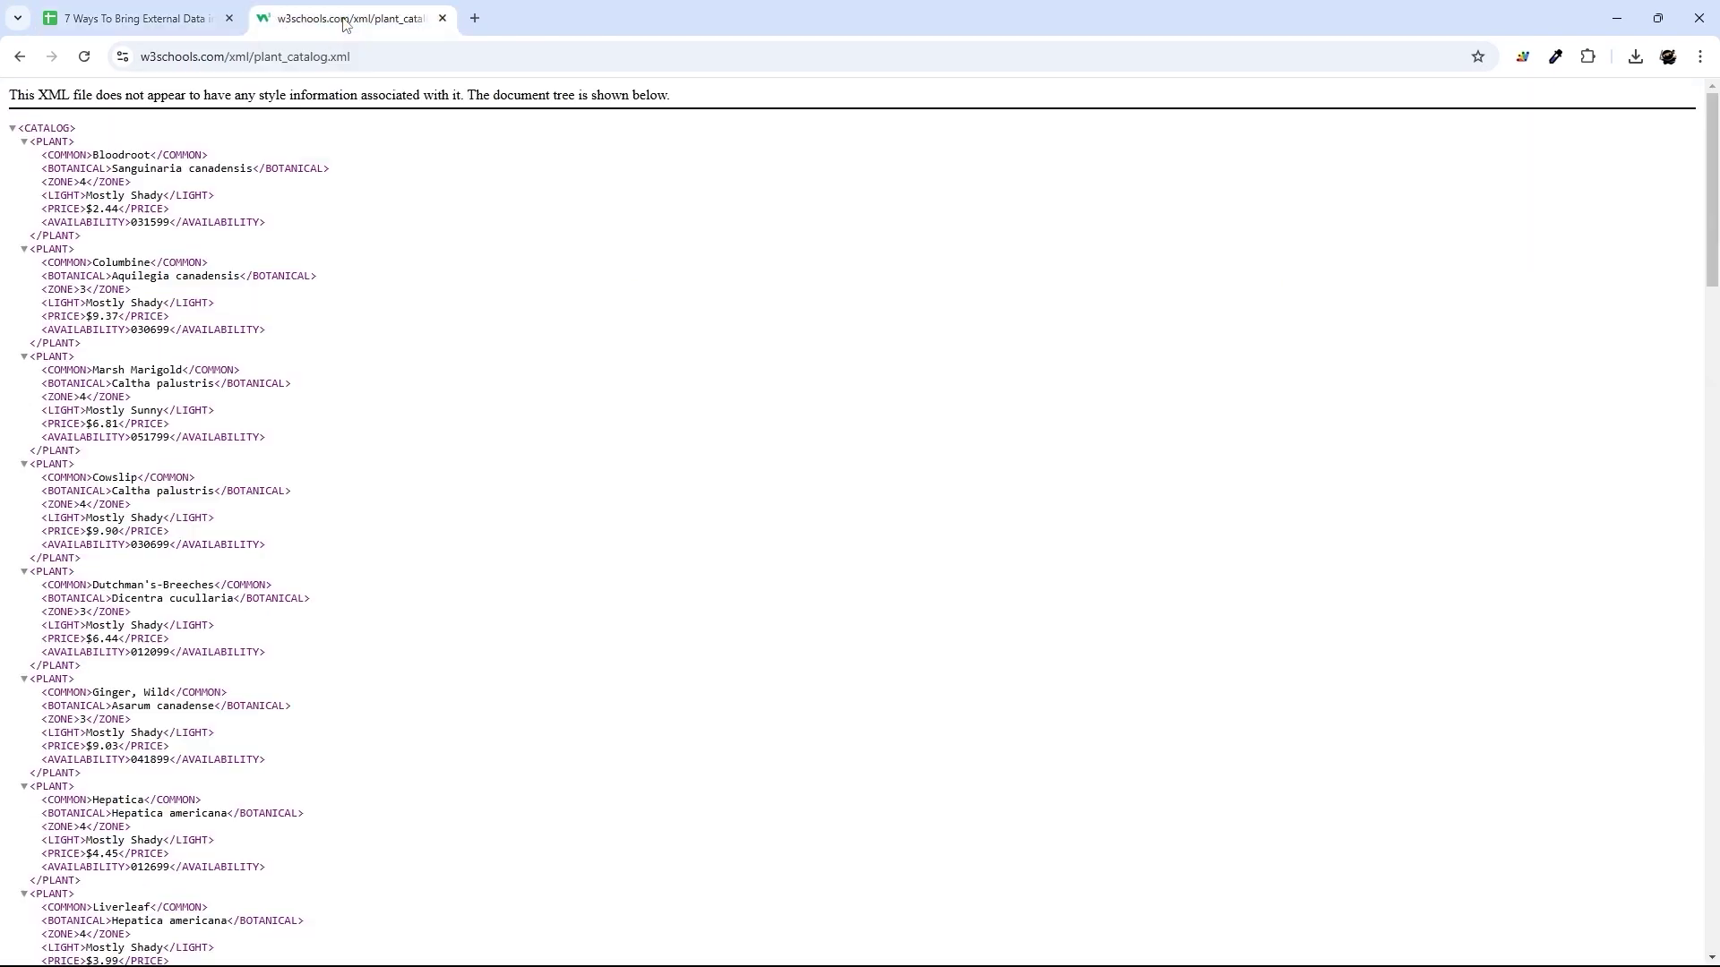
pyautogui.click(131, 18)
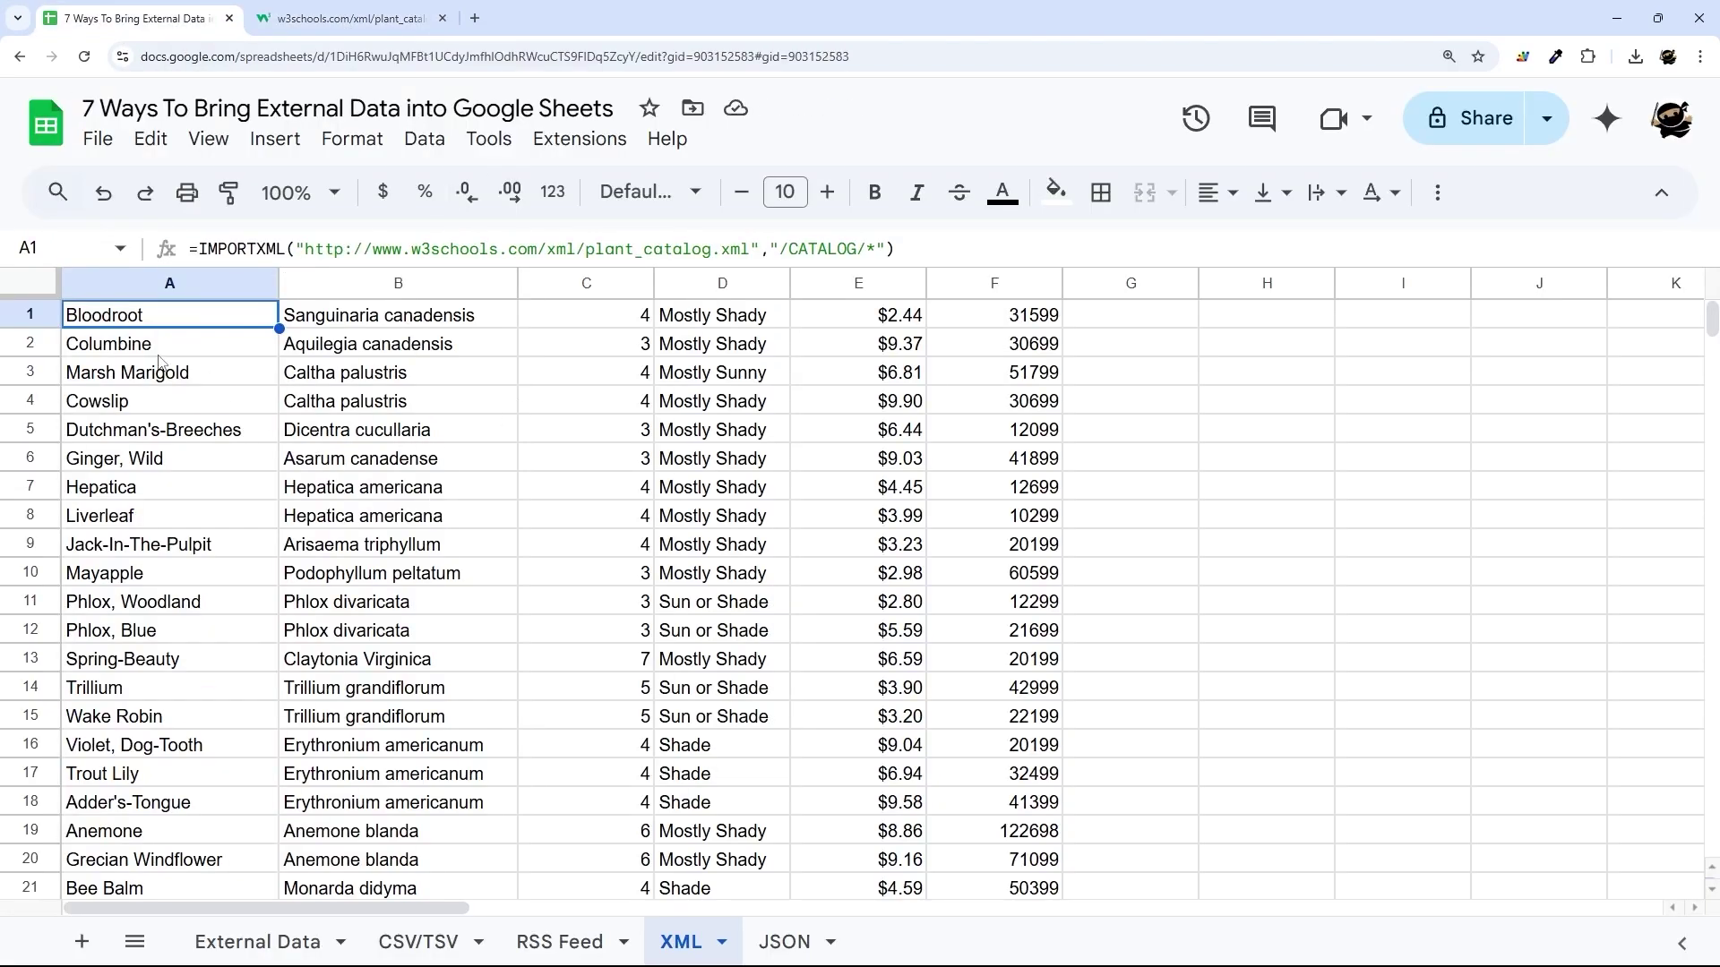
pyautogui.click(782, 942)
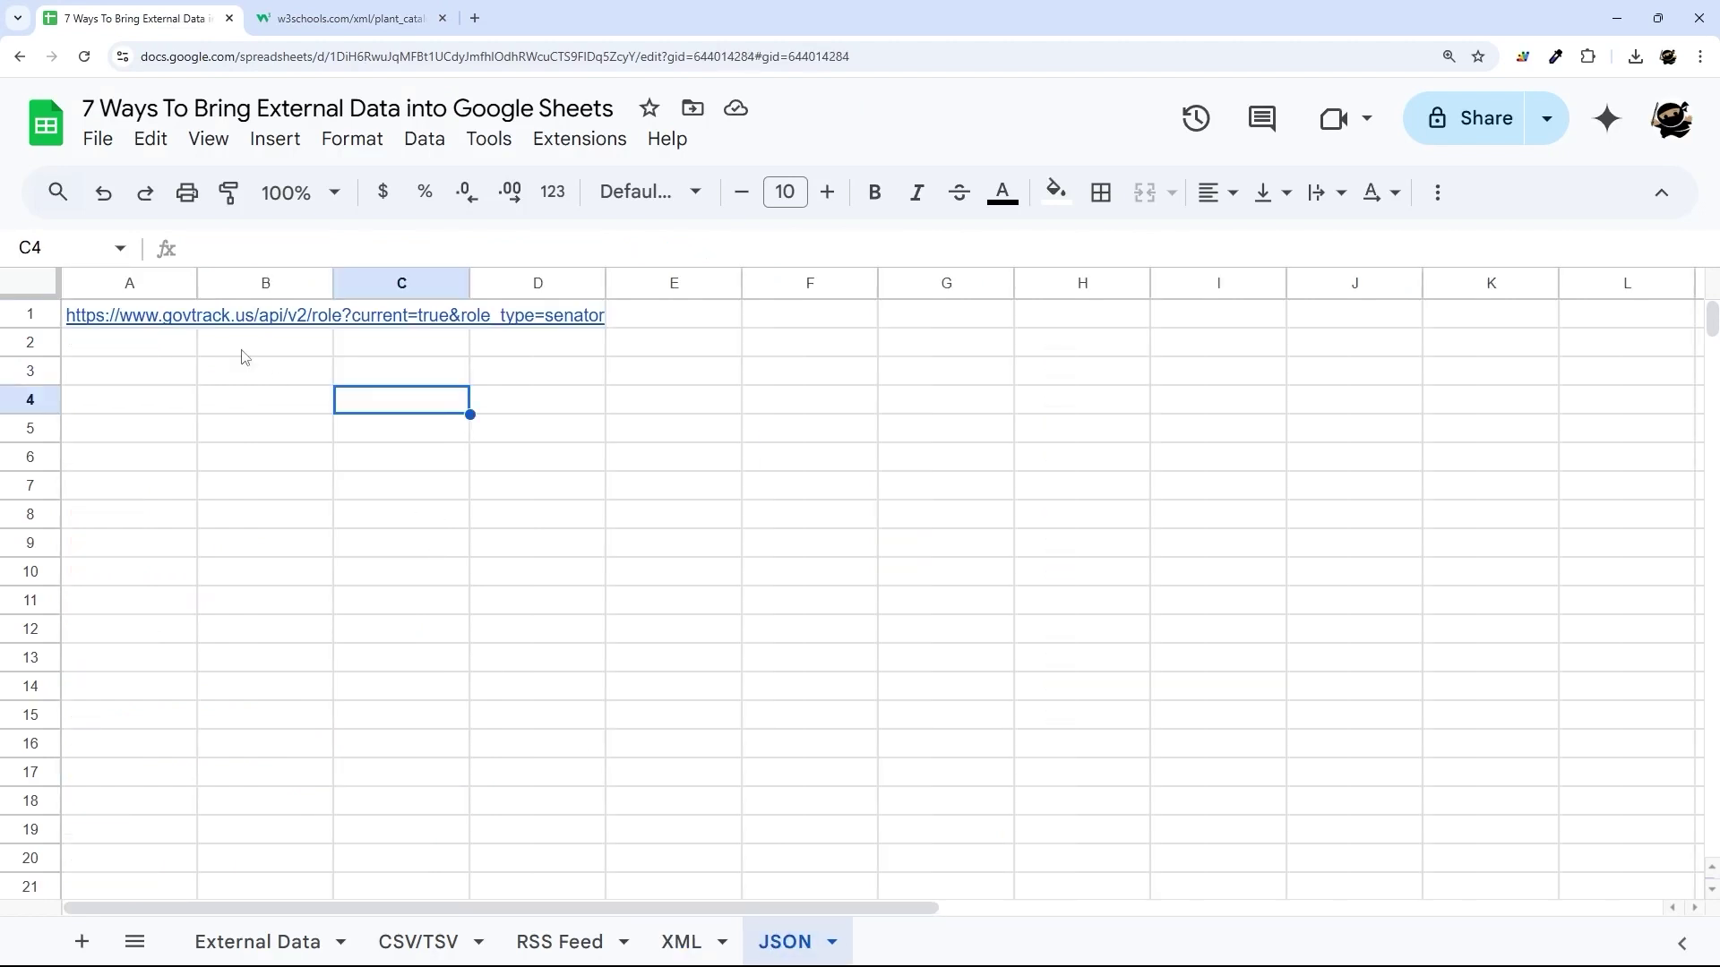
# Step: Cut the govtrack API URL out of cell A1 on the JSON sheet
pyautogui.click(123, 315)
pyautogui.moveTo(768, 255); pyautogui.dragTo(161, 251)
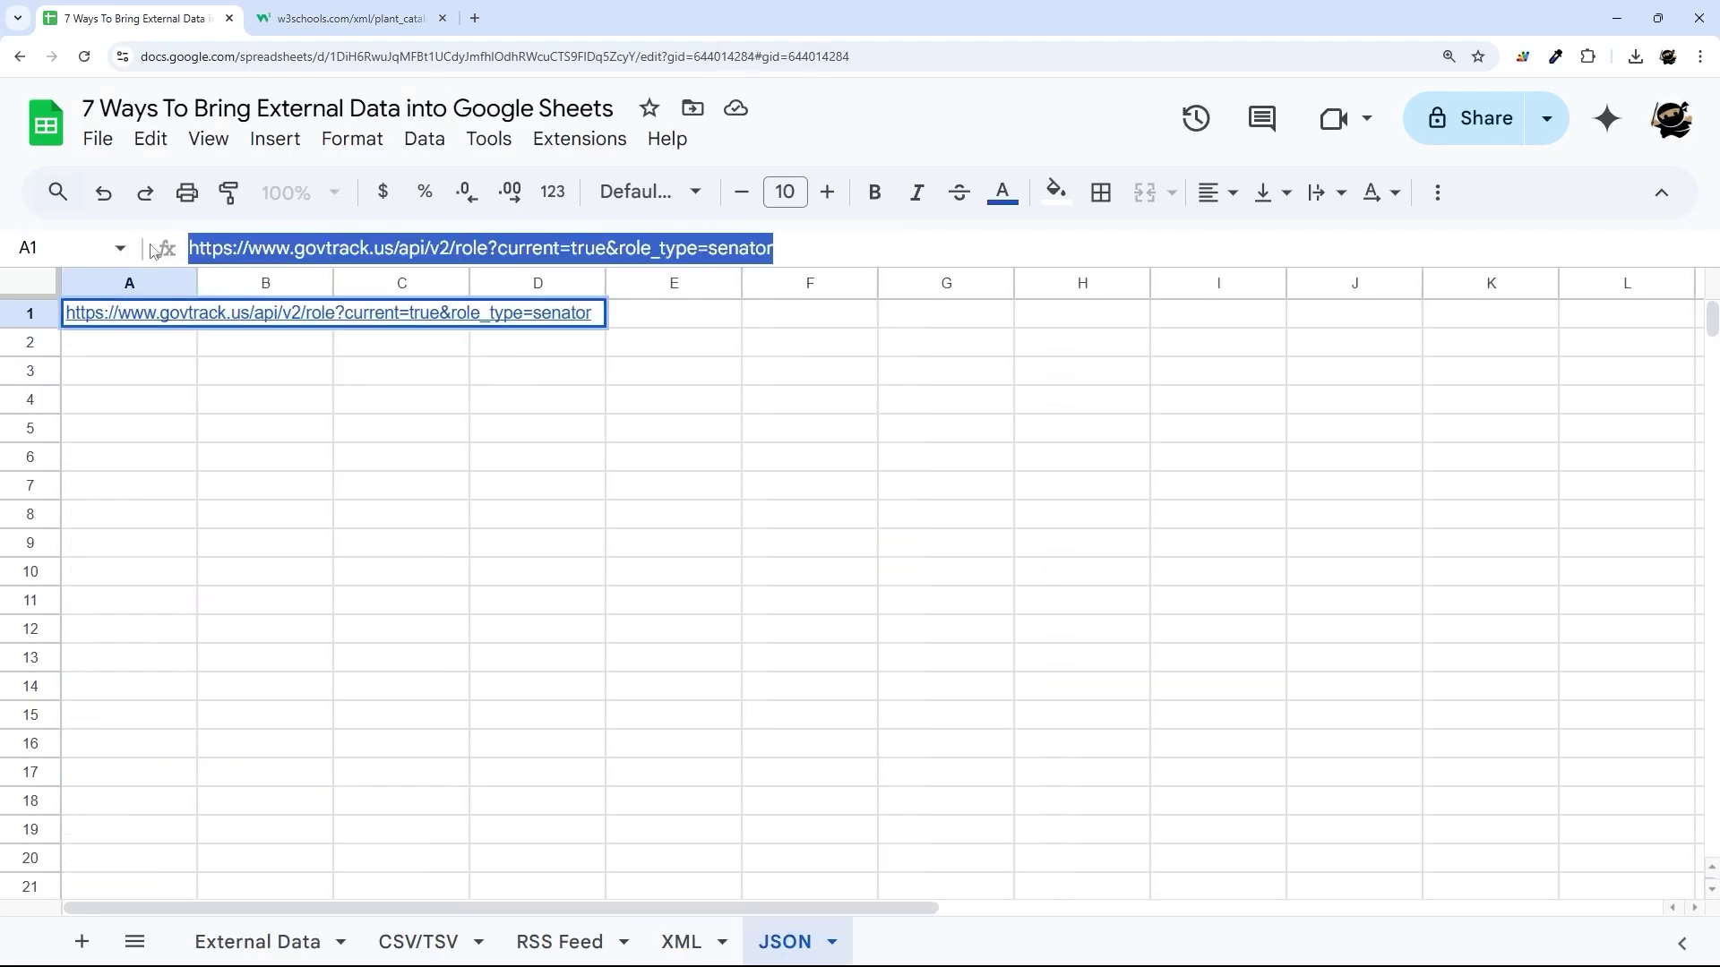
pyautogui.hotkey('ctrl', 'x')
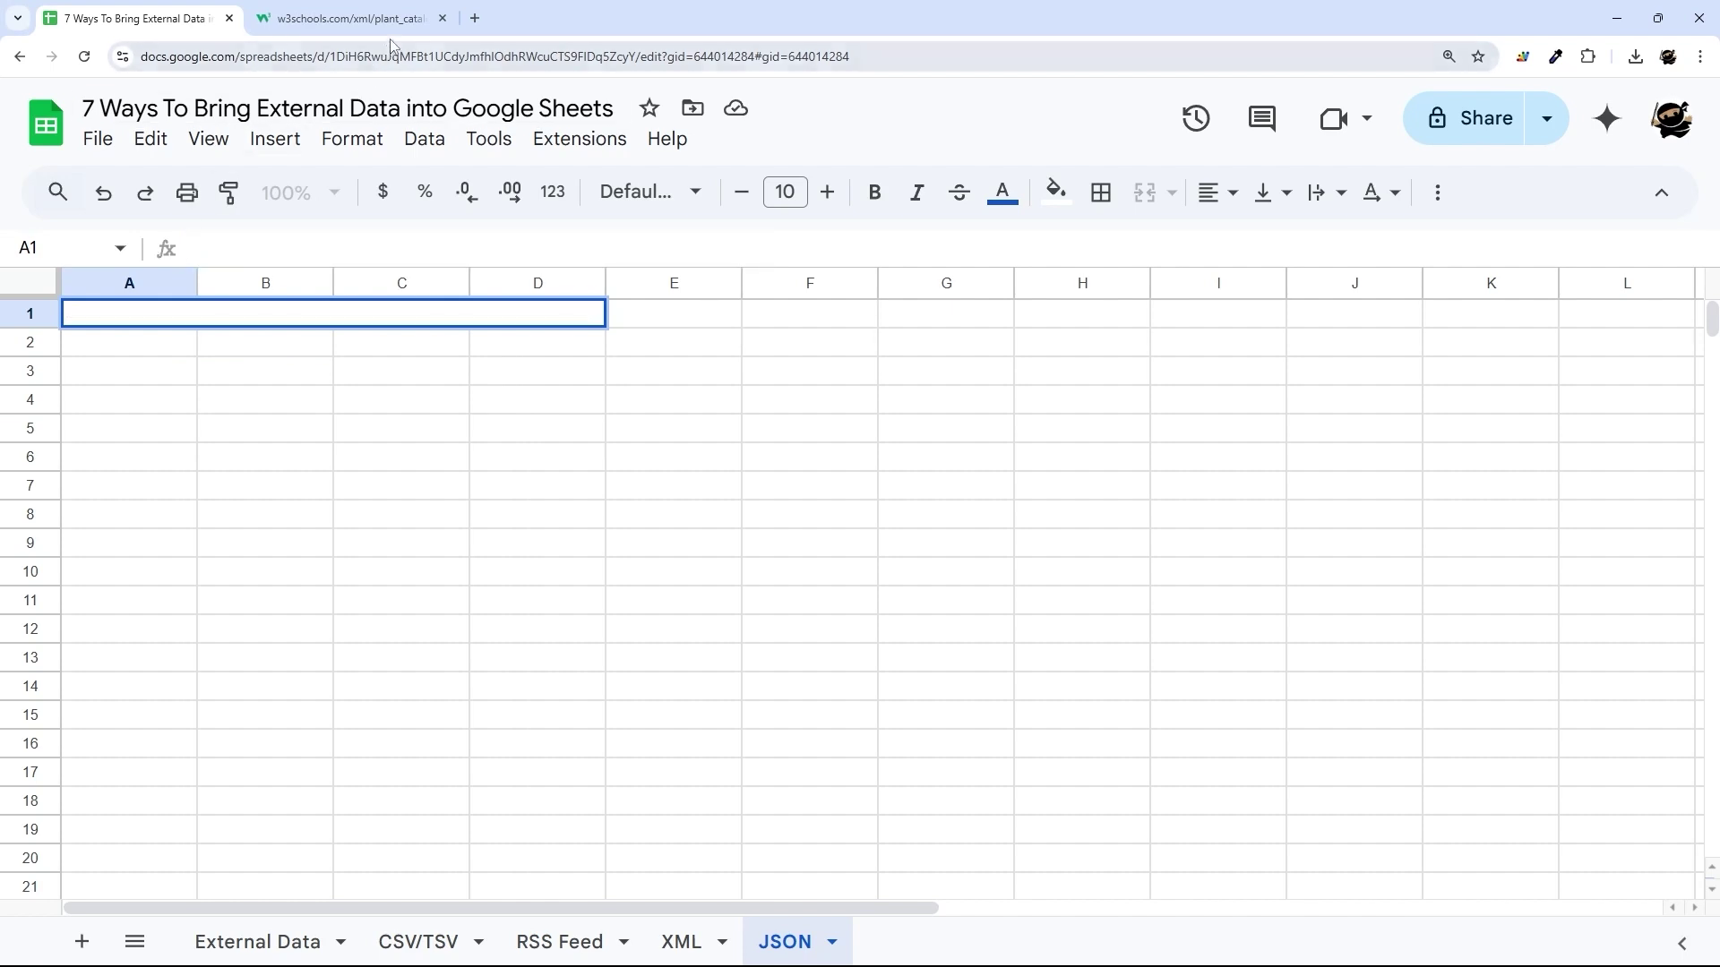
# Step: Load the govtrack senators JSON response in the other browser tab, then return
pyautogui.click(349, 18)
pyautogui.click(361, 56)
pyautogui.hotkey('ctrl', 'v')
pyautogui.press('Return')
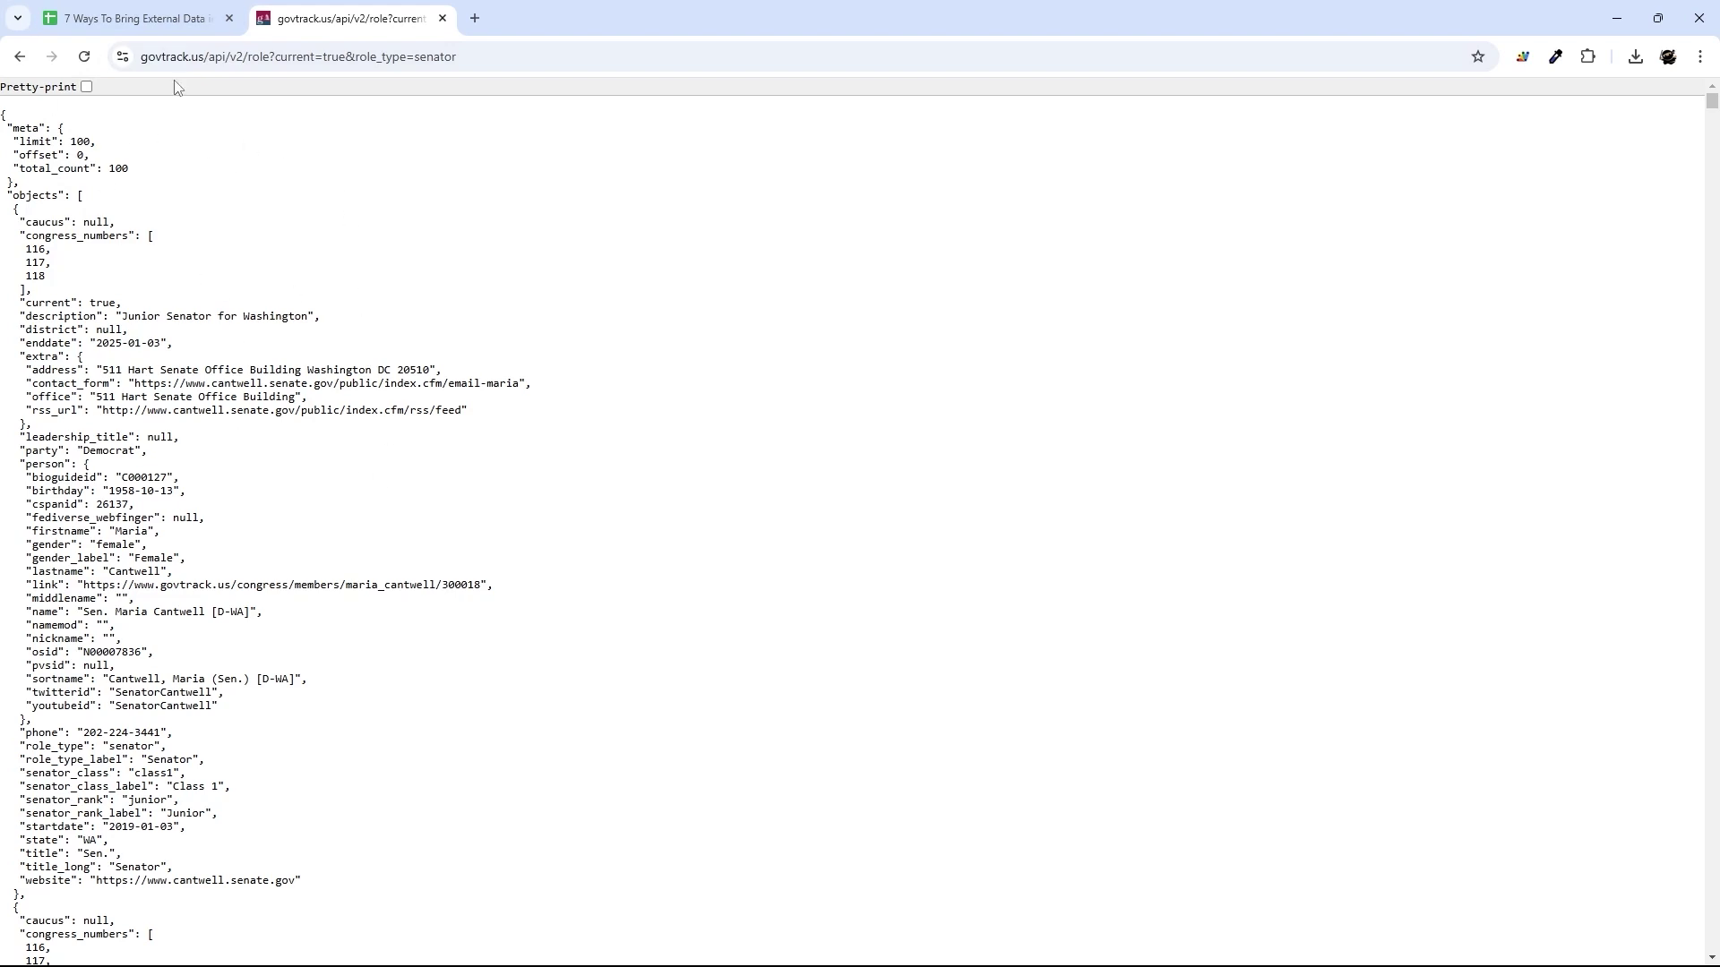
pyautogui.click(126, 18)
# Step: Inspect IMPORTJSON's path parameter in Apps Script, then view the govtrack senator JSON feed
pyautogui.click(579, 139)
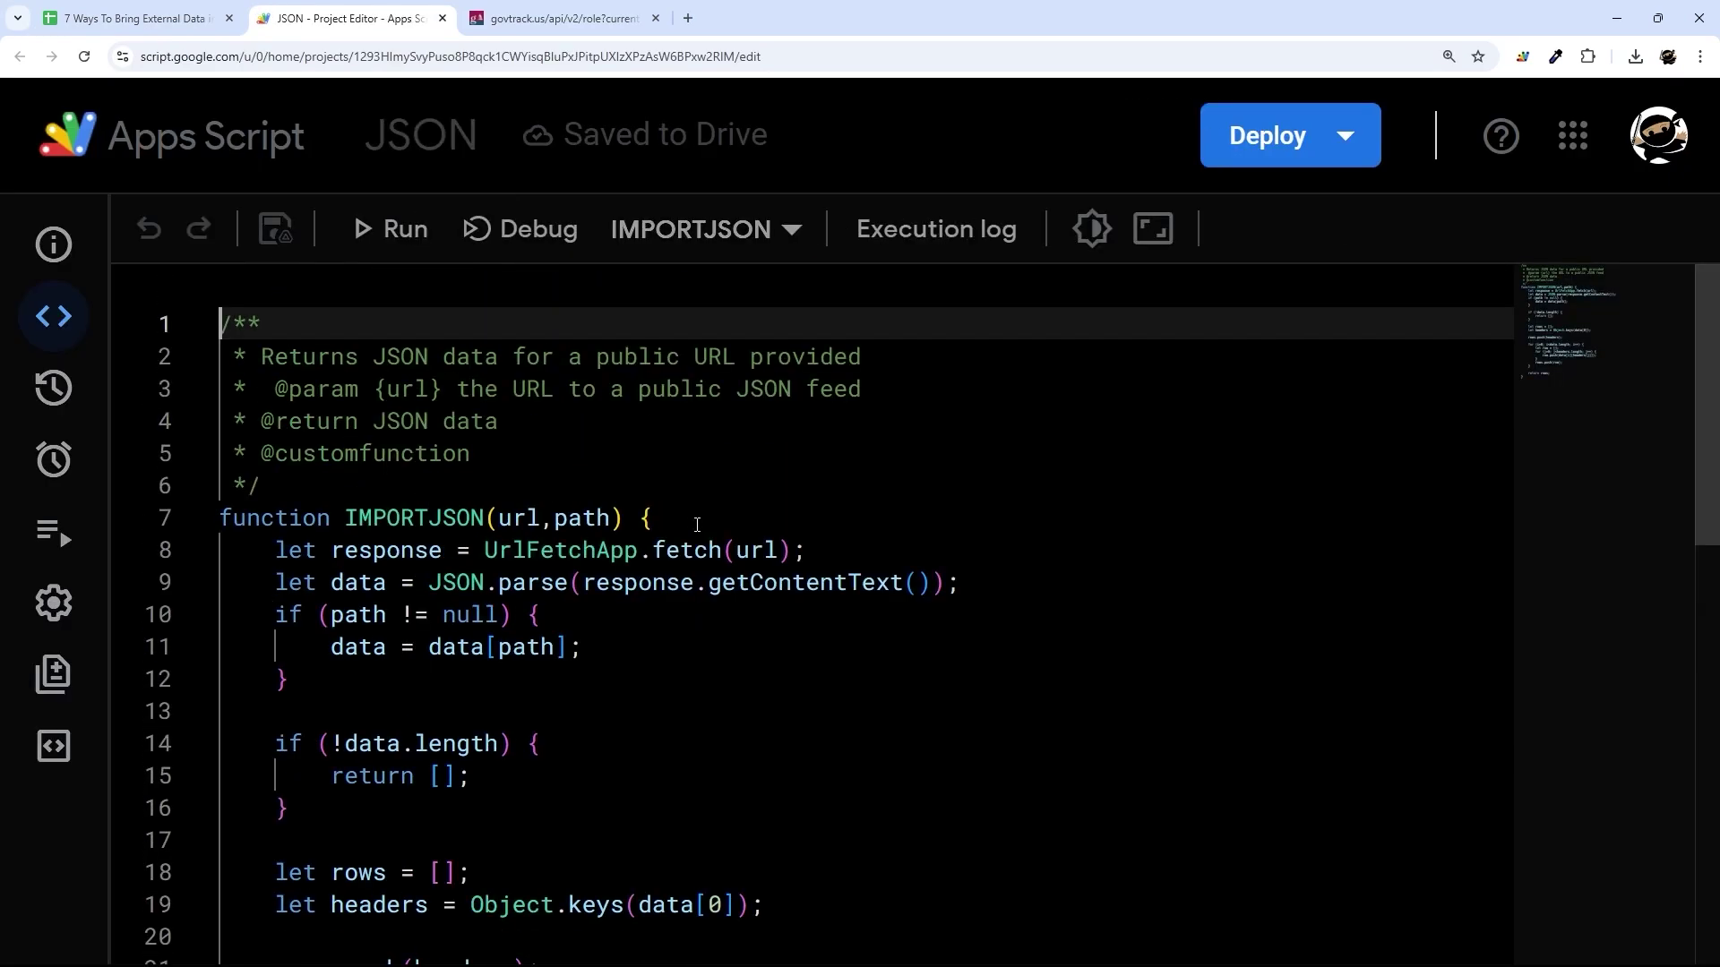
pyautogui.click(613, 518)
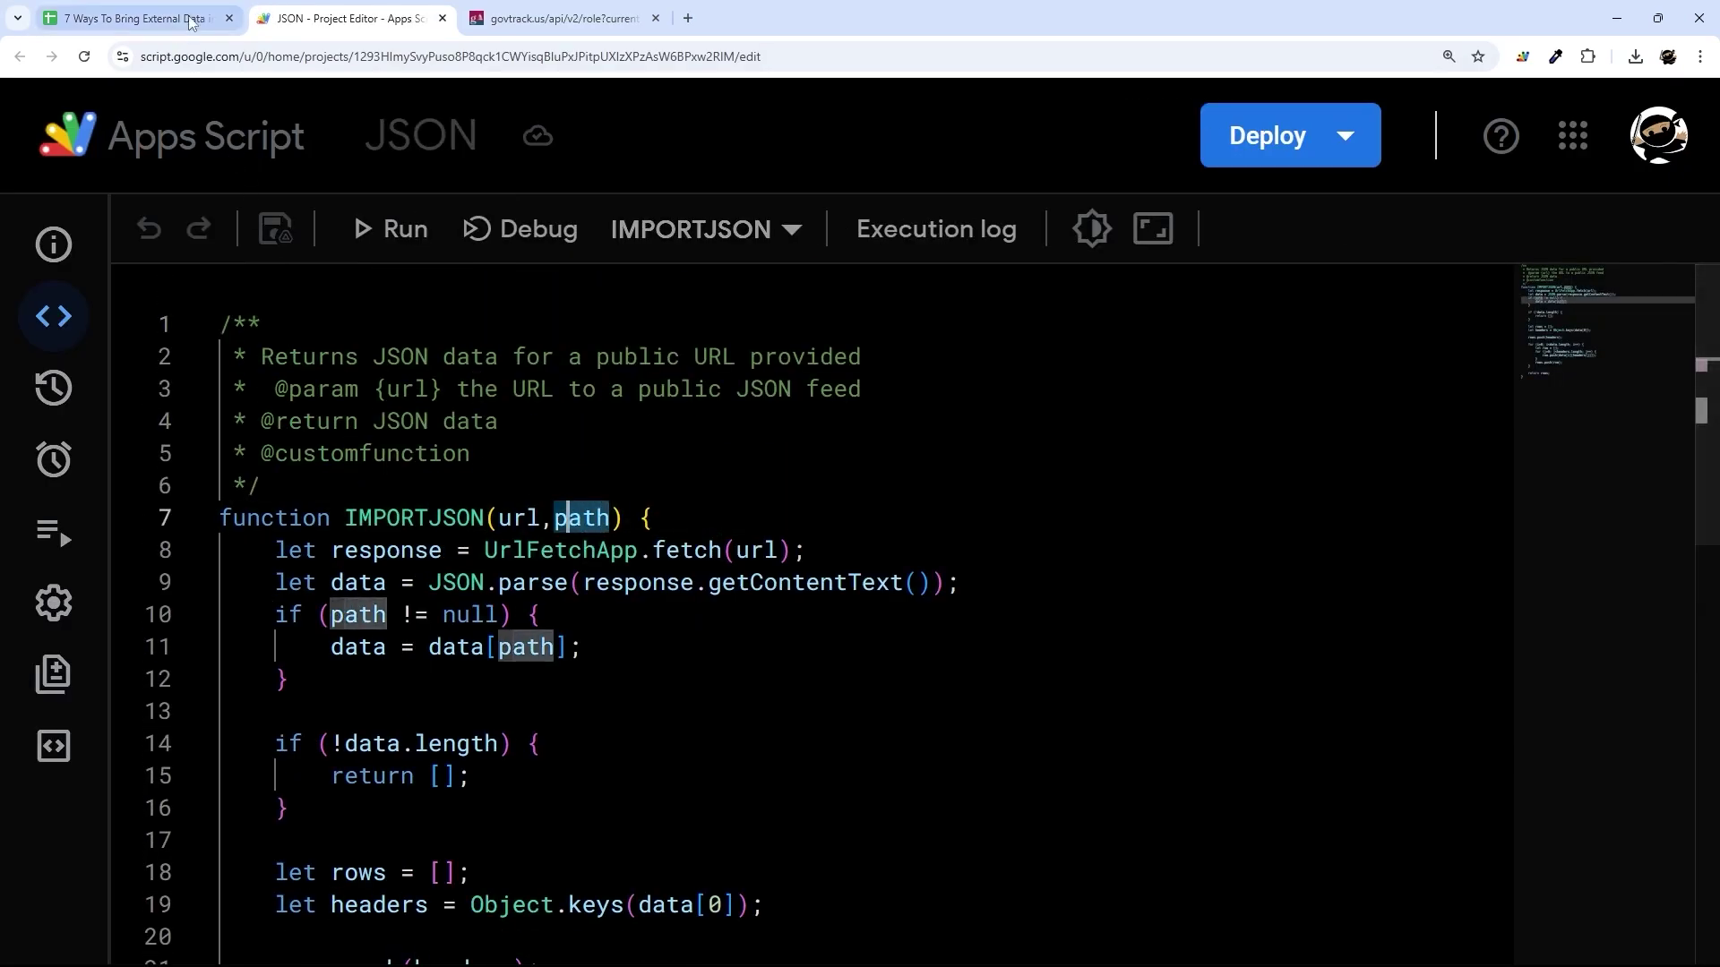
pyautogui.click(537, 20)
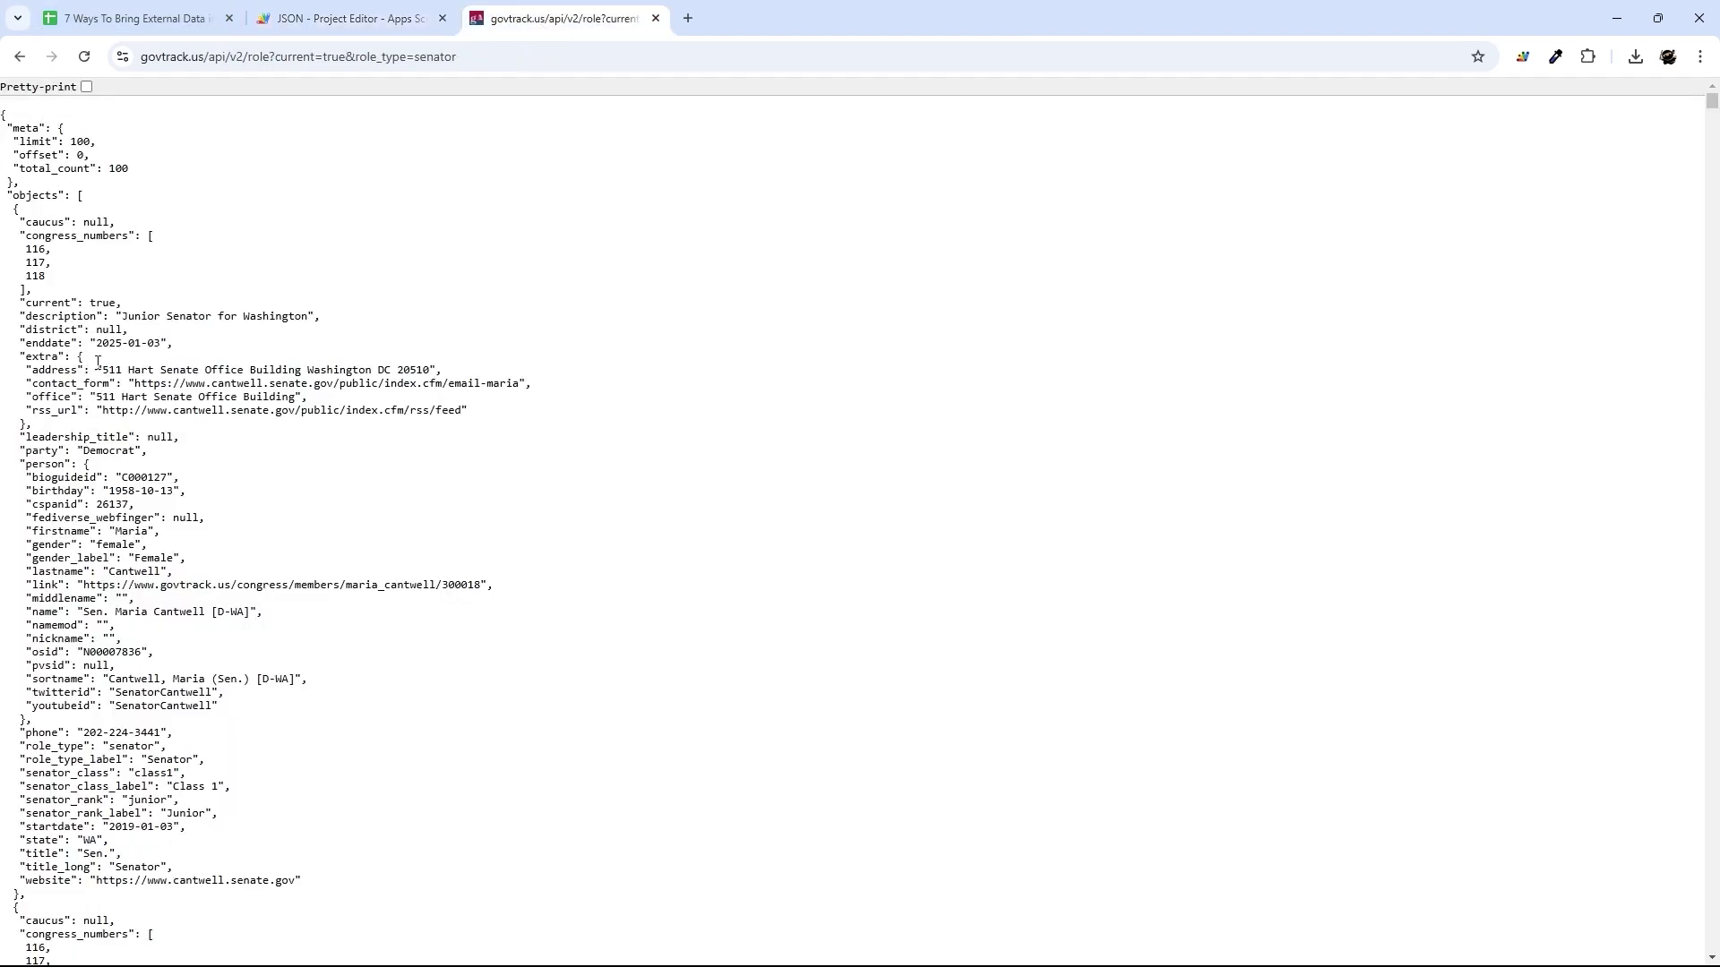
# Step: Enter =IMPORTJSON("<govtrack senators URL>") in JSON sheet A1 and check its #REF! error
pyautogui.click(137, 17)
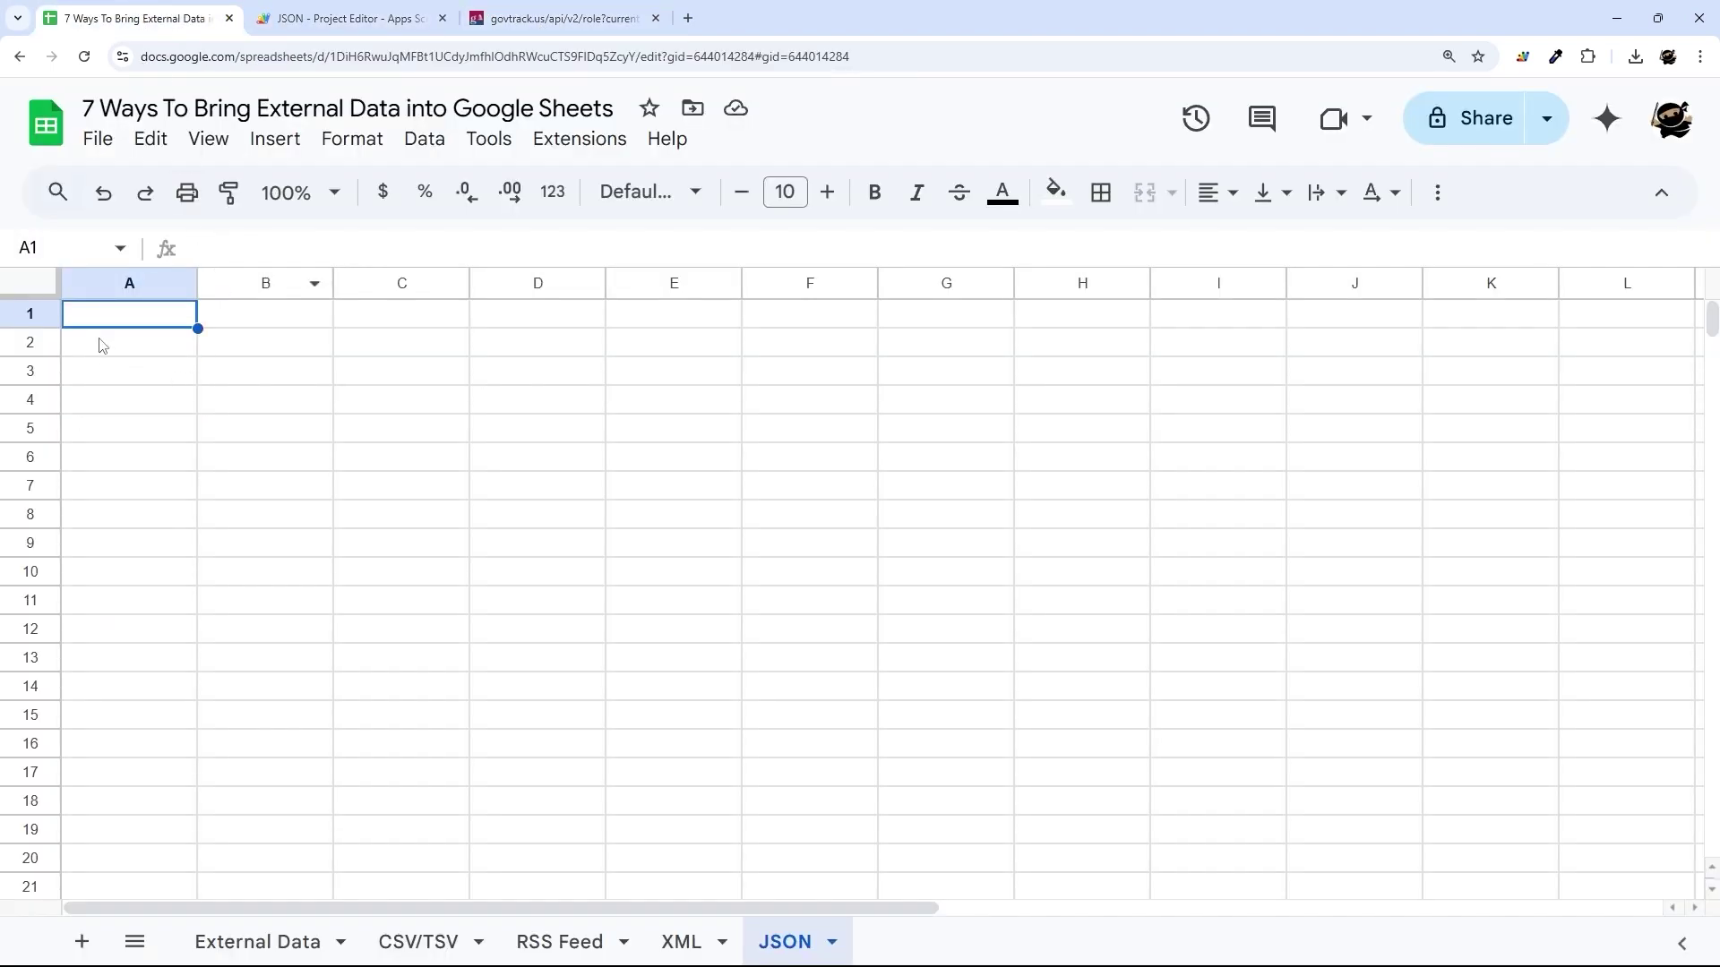
pyautogui.write('=IMPORTR')
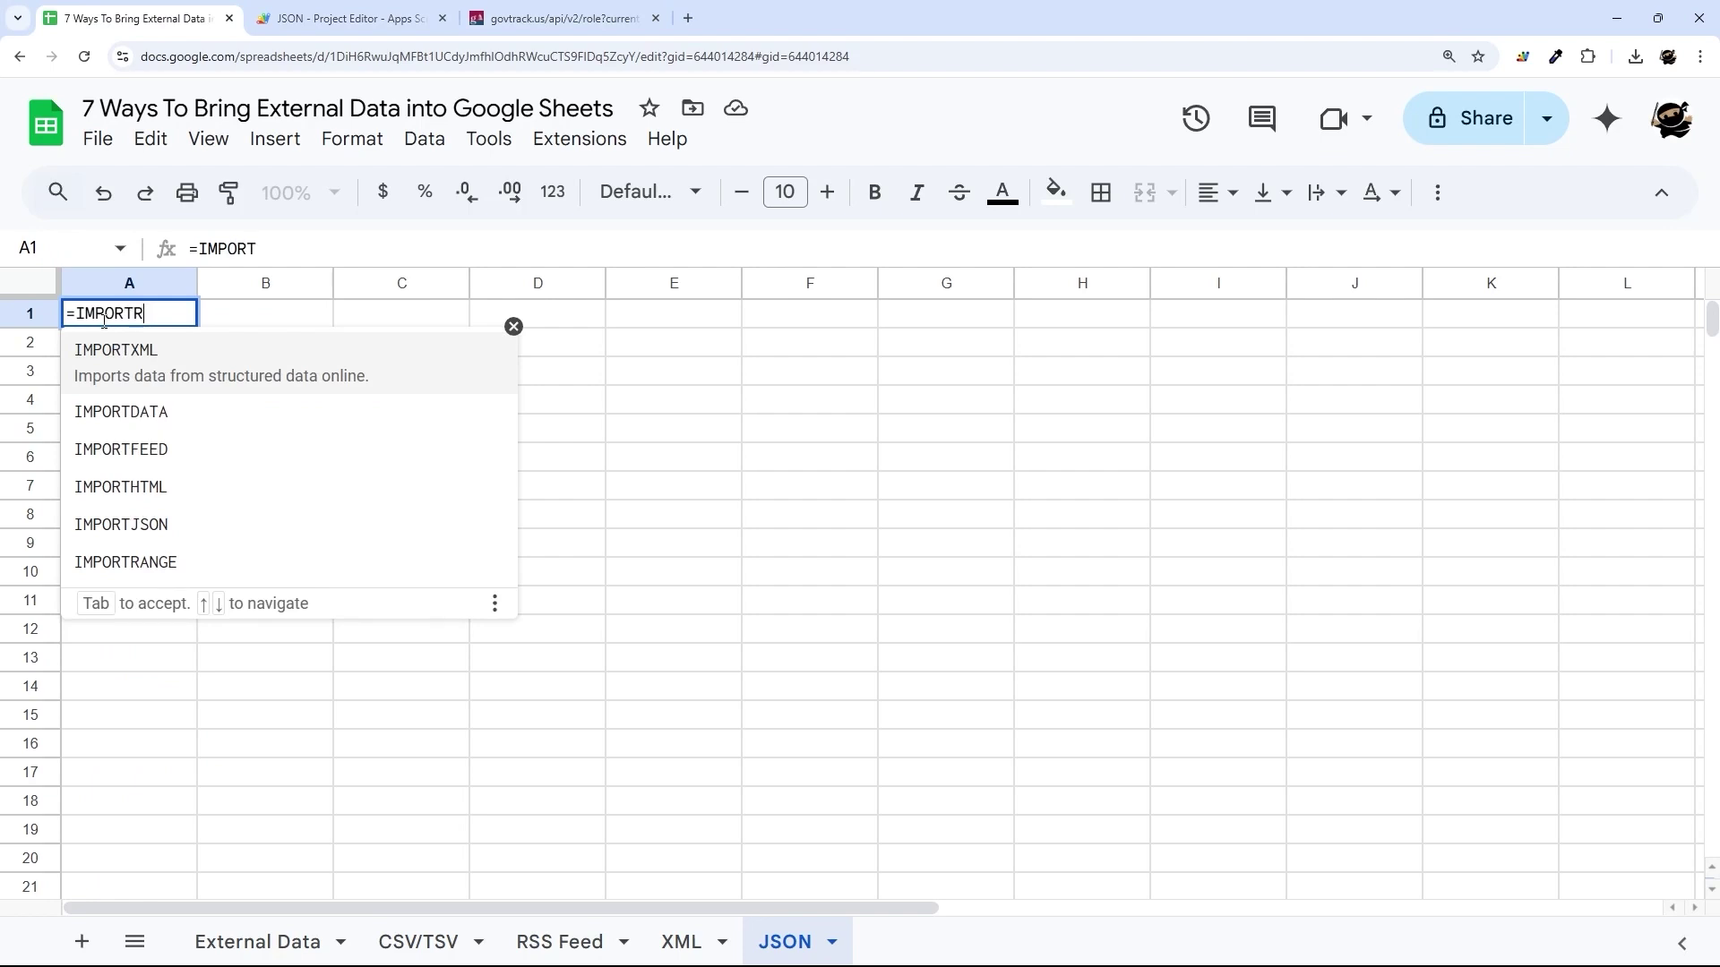
pyautogui.press('BackSpace')
pyautogui.write('JSON("')
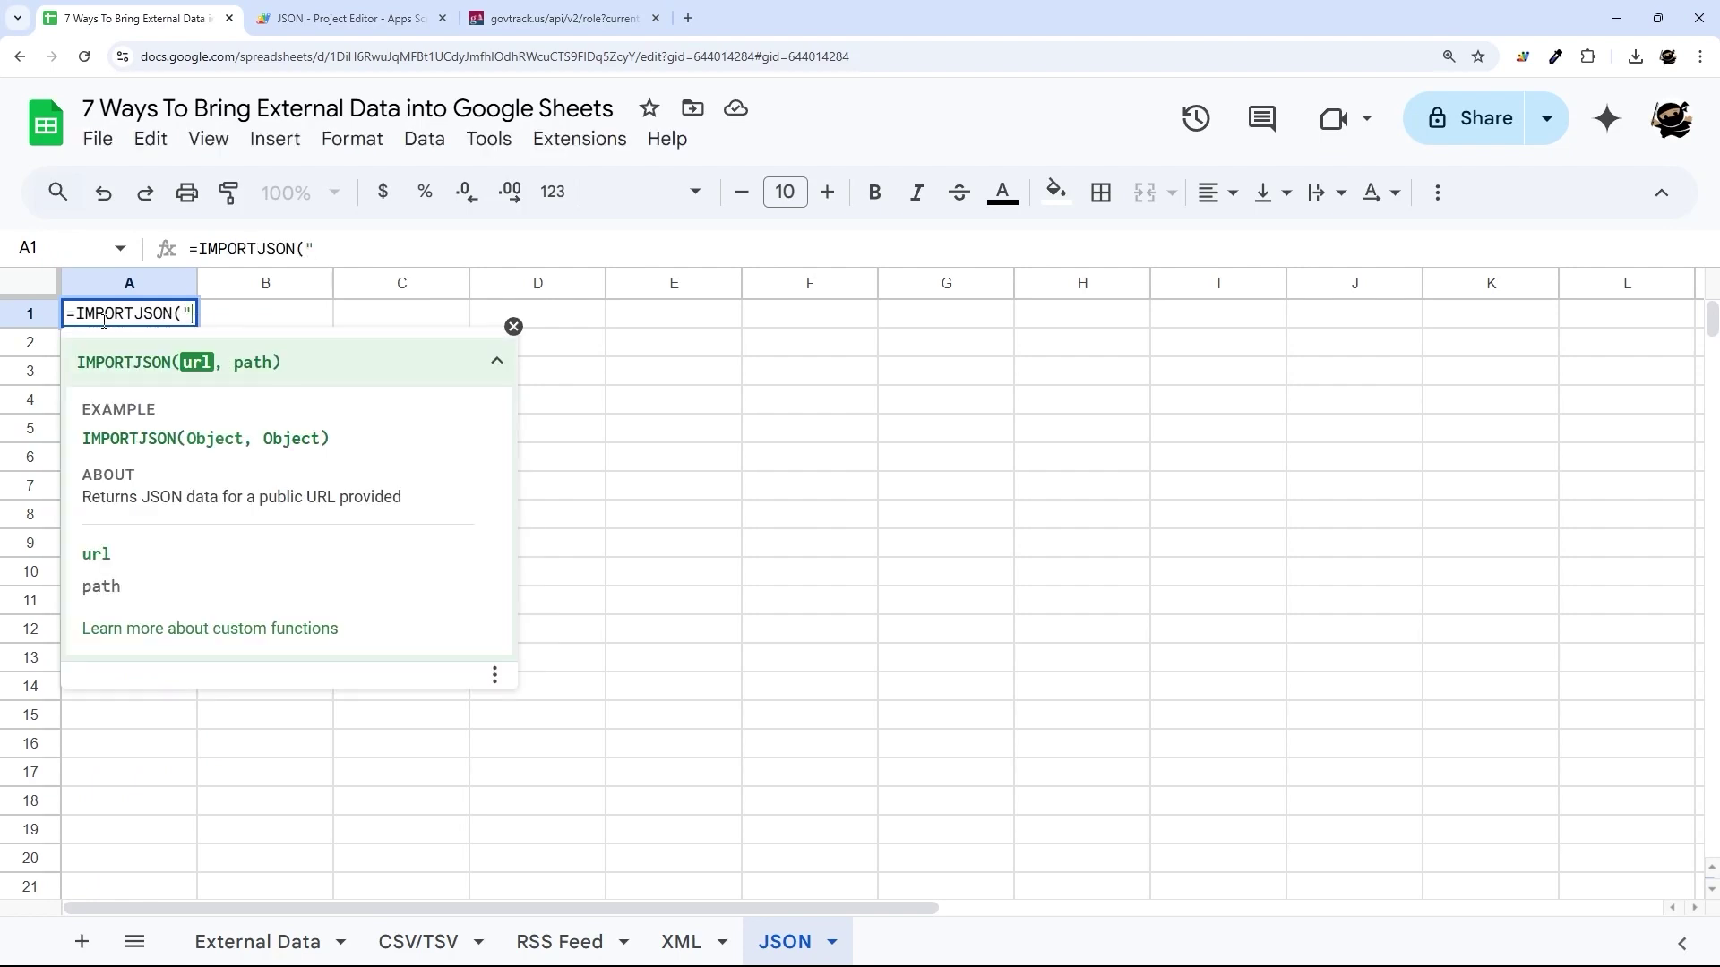
pyautogui.write('https://www.govtrack.us/api/v2/role?current=true&role_type=senator')
pyautogui.write('")')
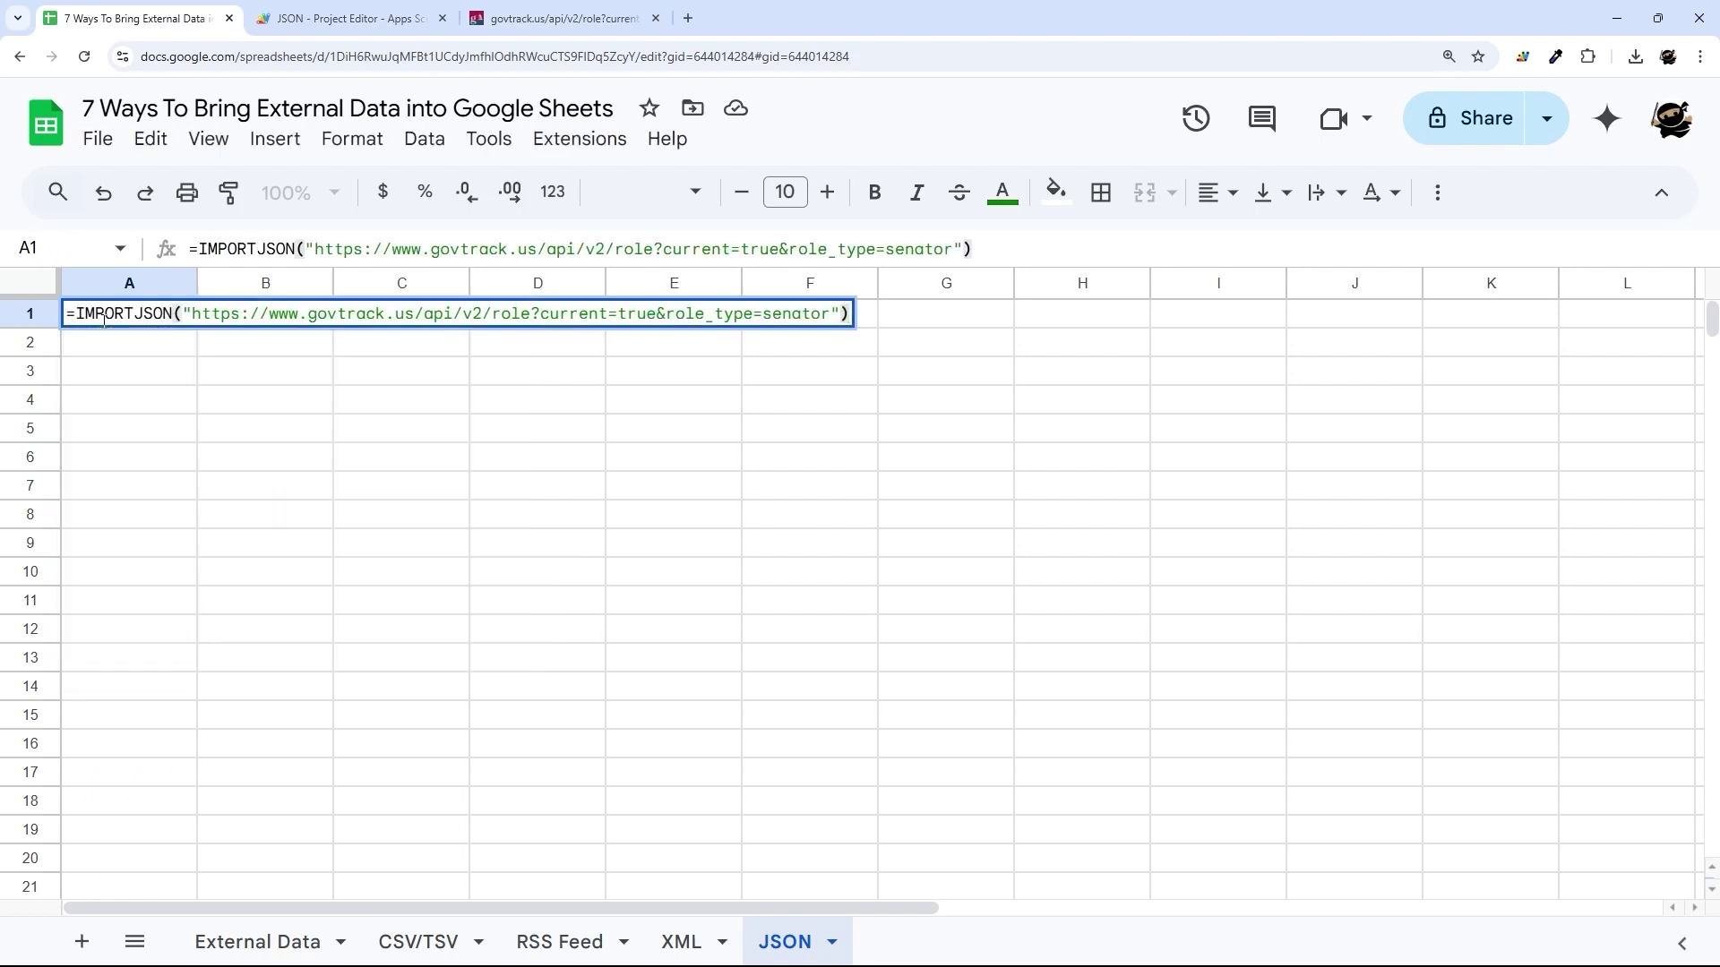
pyautogui.press('Return')
pyautogui.click(108, 321)
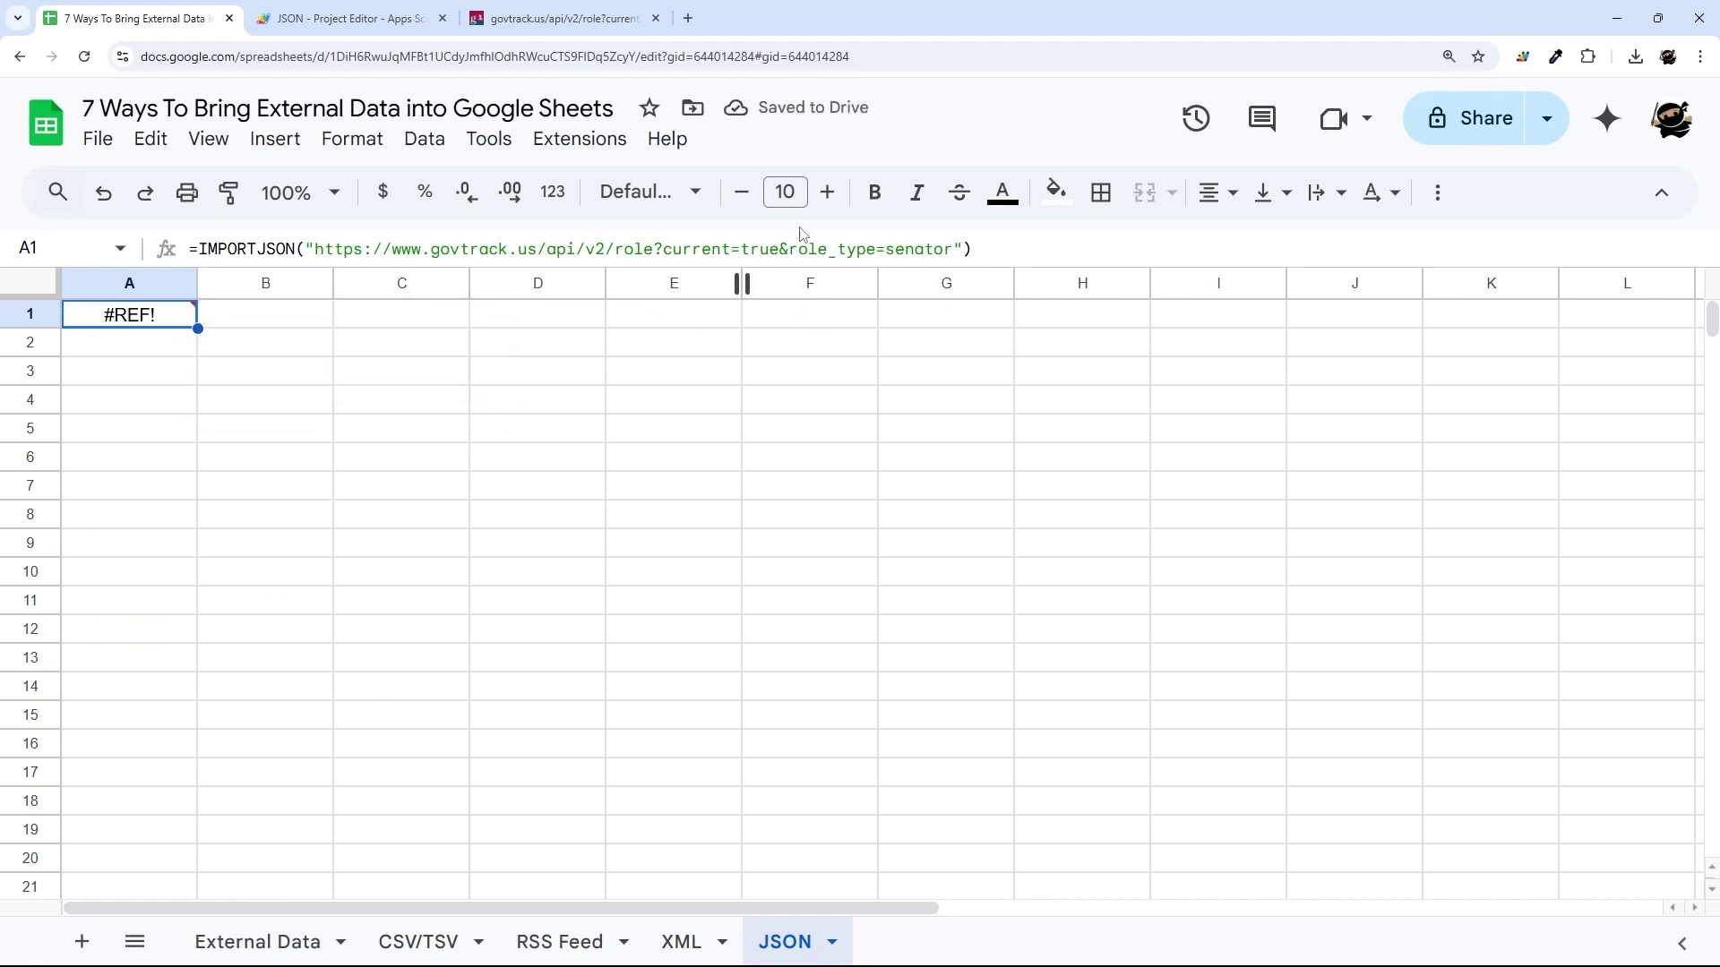
# Step: Compare the script's data[path] line with the XML sheet's /CATALOG/* IMPORTXML query
pyautogui.click(559, 18)
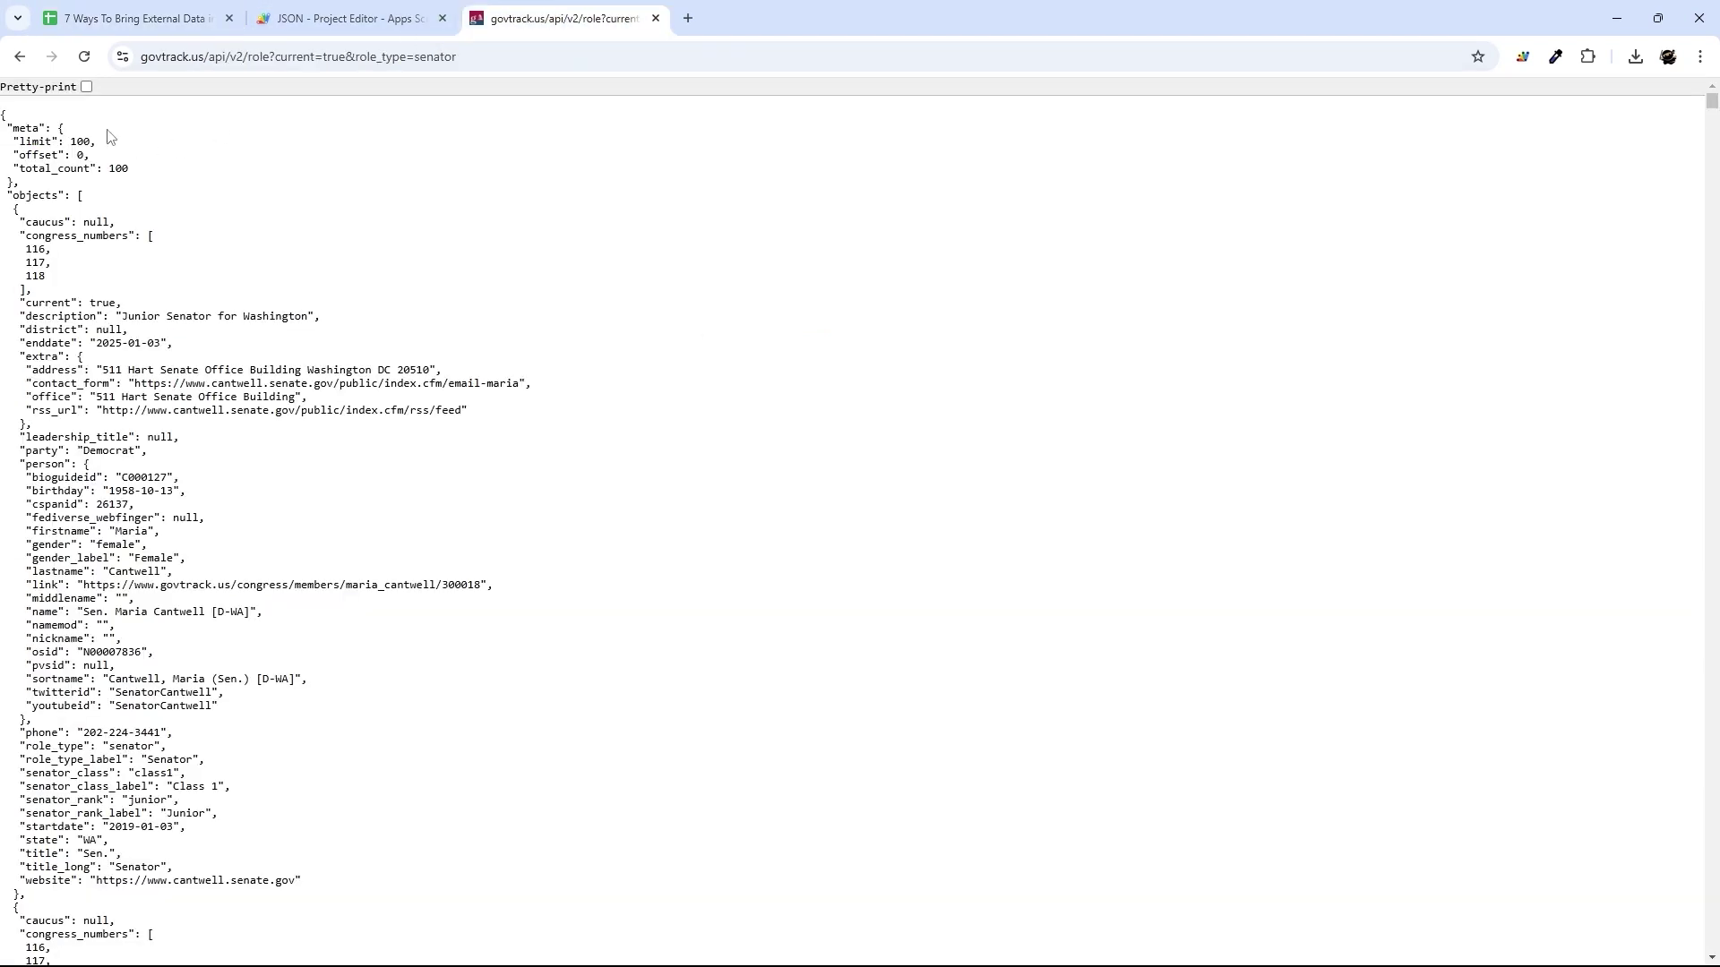
pyautogui.click(339, 19)
pyautogui.click(562, 557)
pyautogui.moveTo(582, 557); pyautogui.dragTo(428, 557)
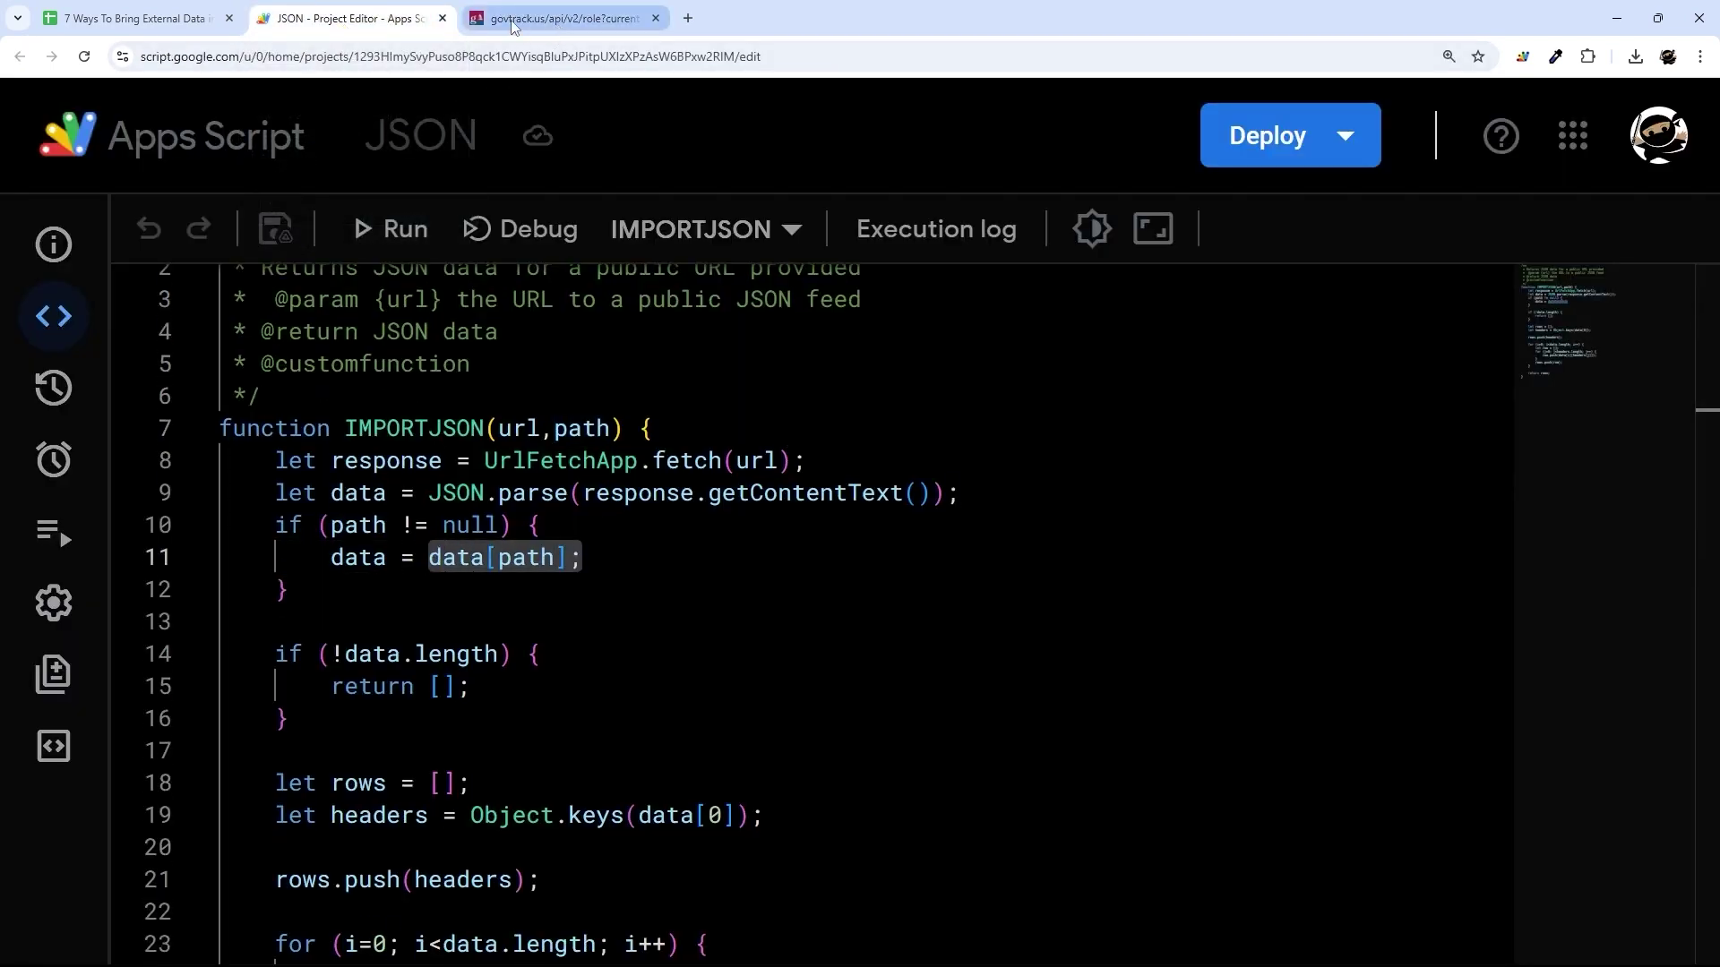
pyautogui.click(134, 17)
pyautogui.click(680, 942)
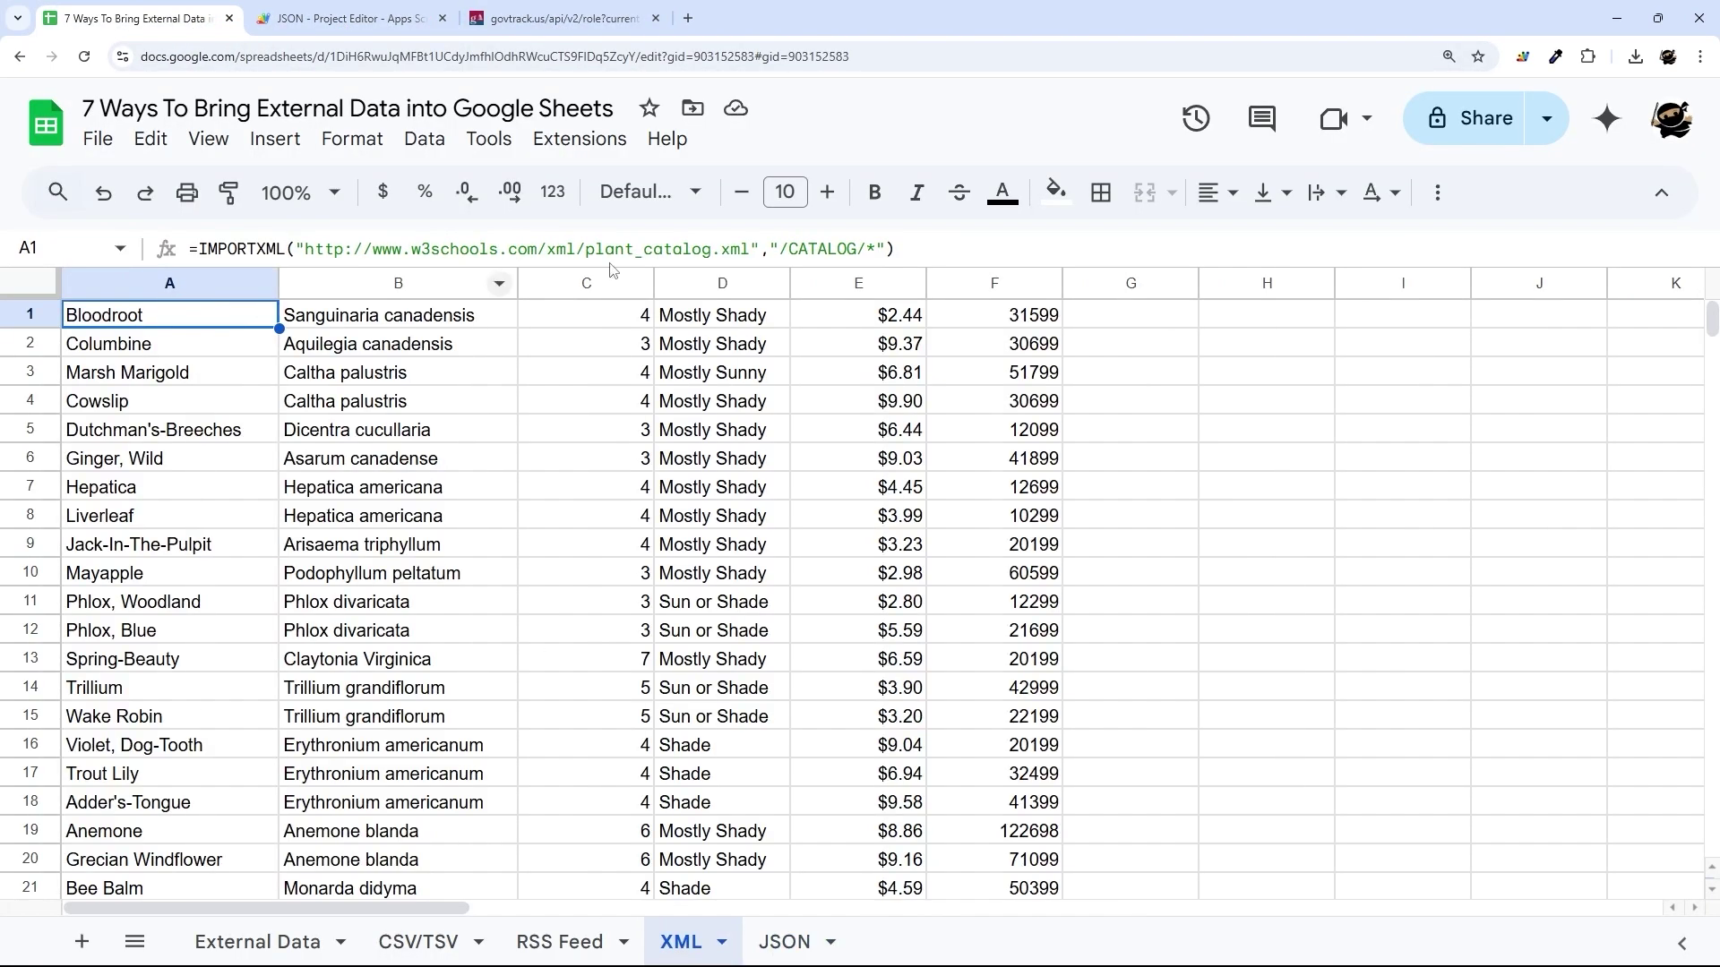
pyautogui.click(742, 252)
pyautogui.moveTo(778, 250); pyautogui.dragTo(874, 249)
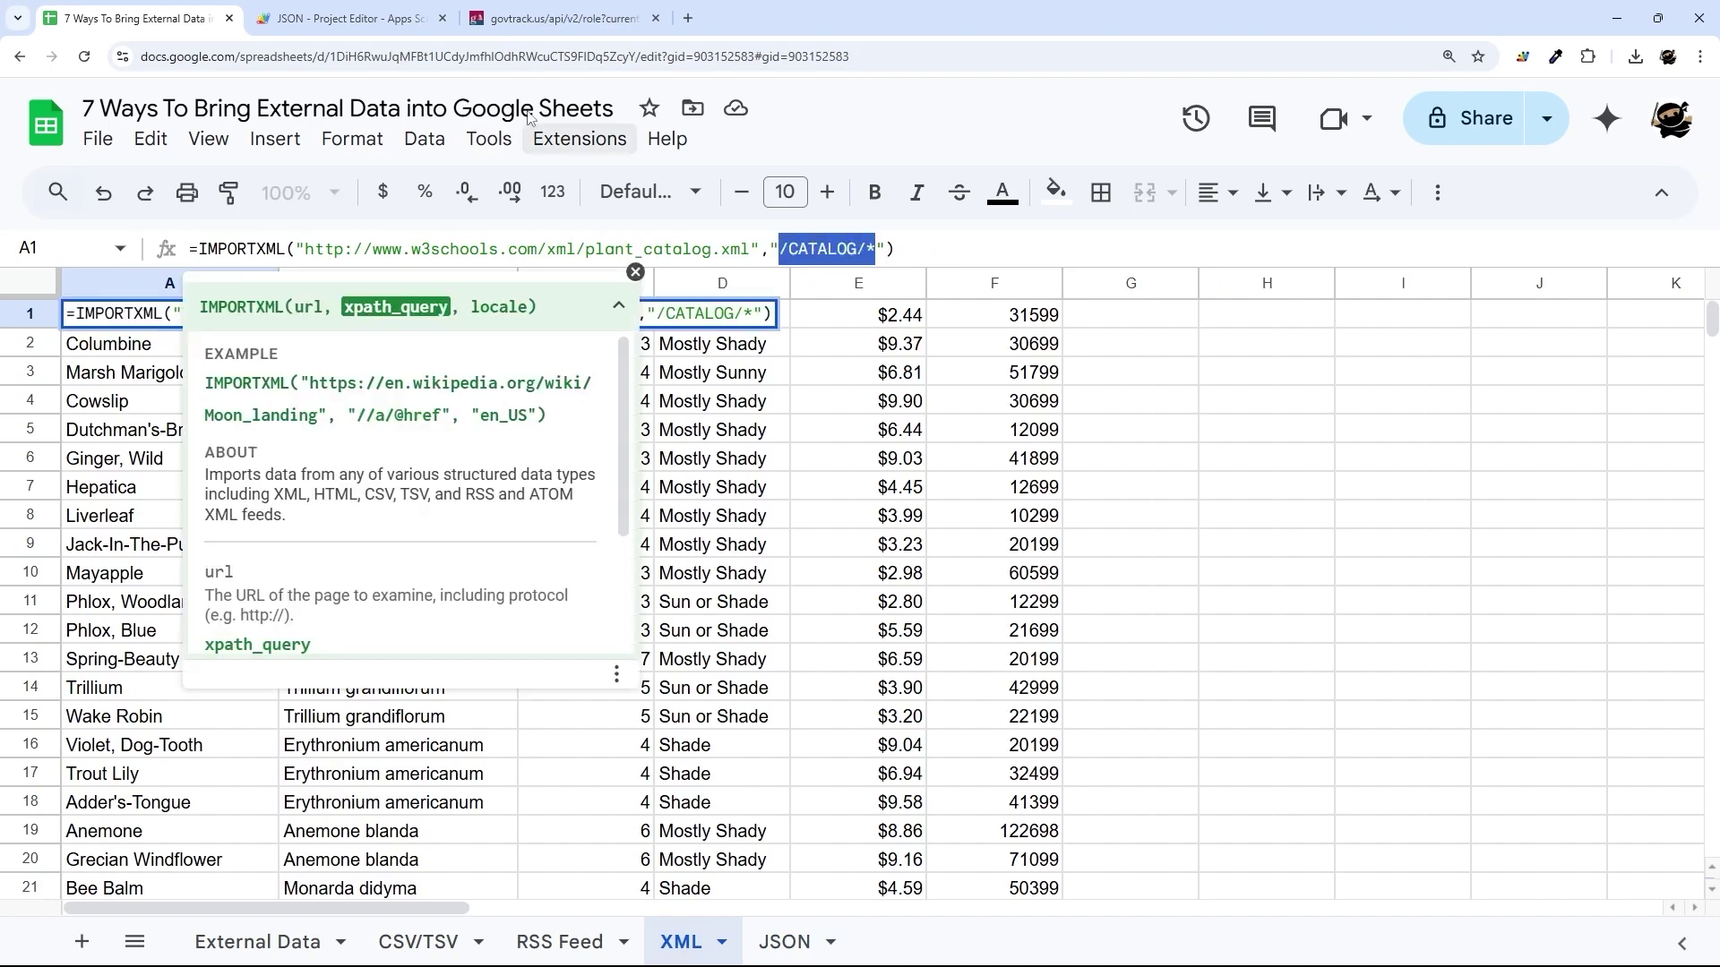
# Step: Inspect the govtrack JSON feed's meta and objects keys to locate the senator records
pyautogui.click(344, 25)
pyautogui.click(553, 19)
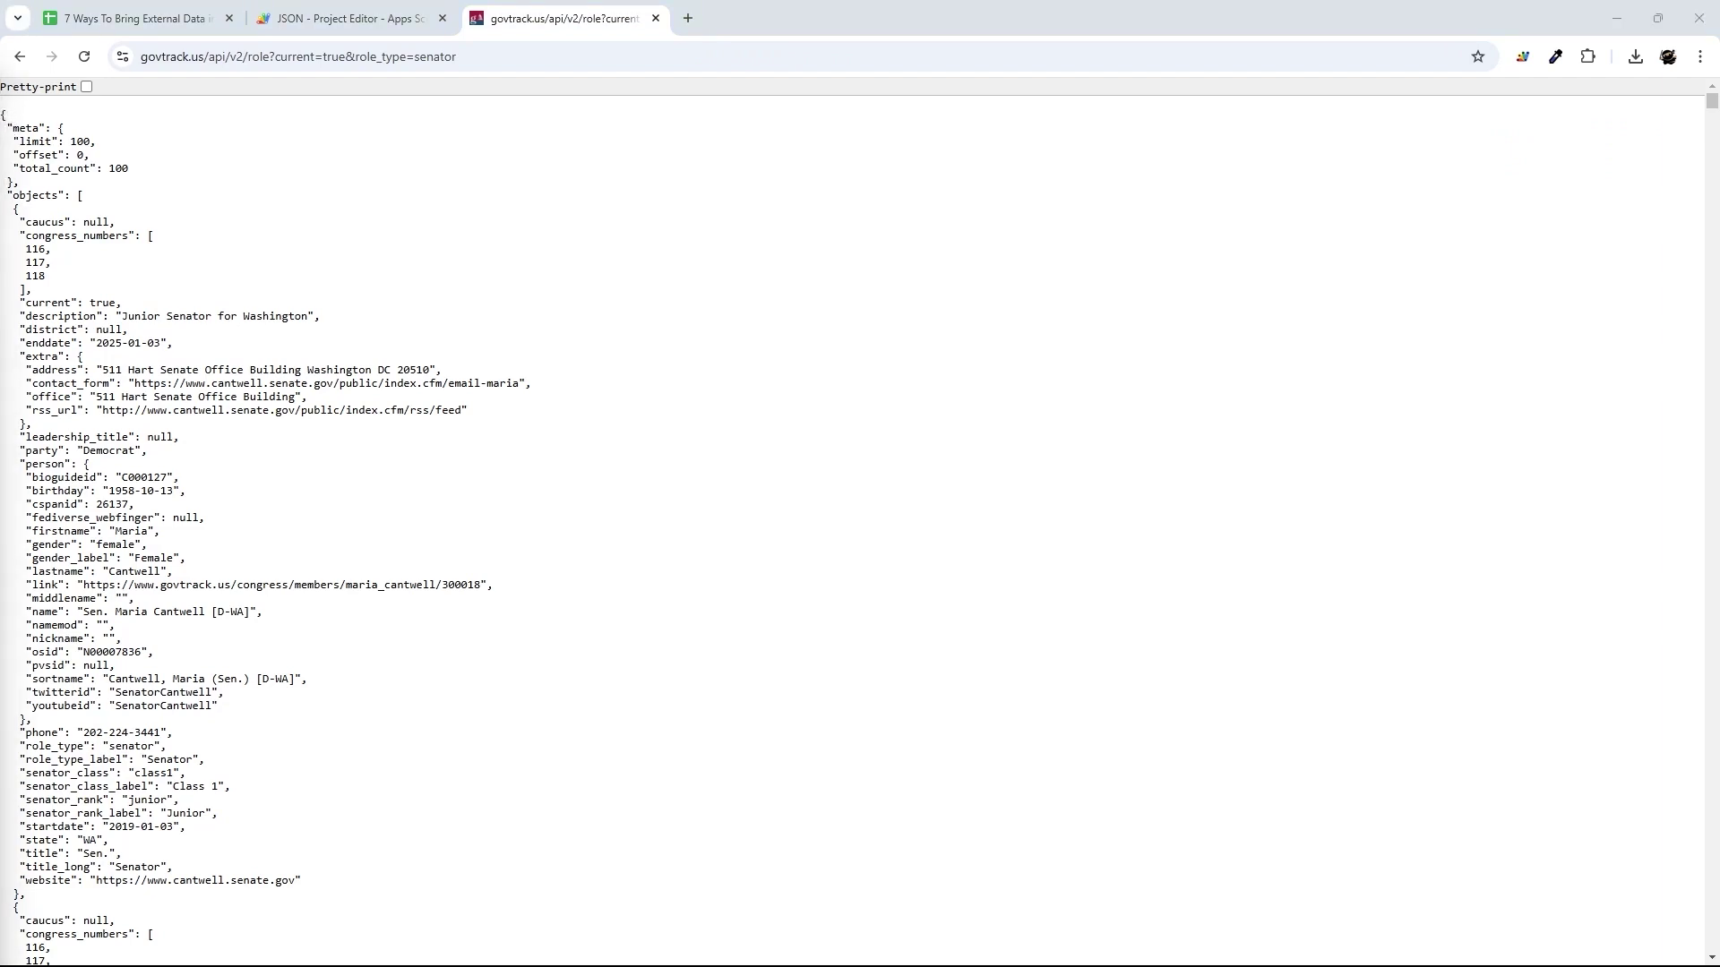
pyautogui.moveTo(4, 114); pyautogui.dragTo(2, 118)
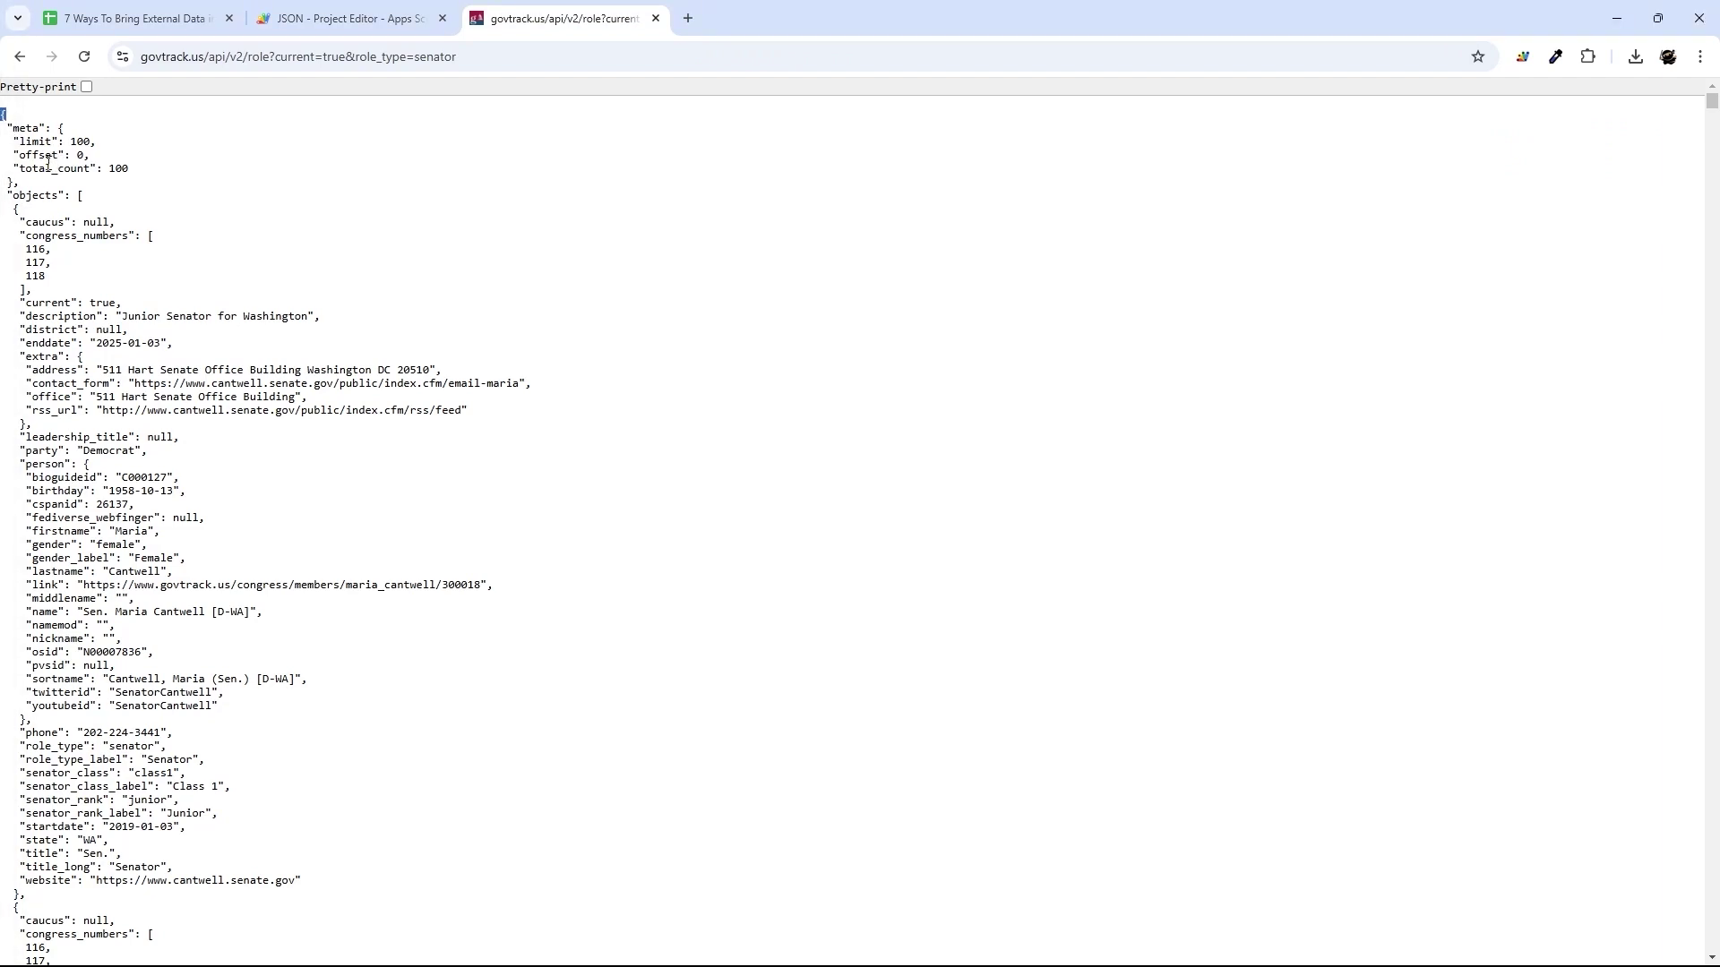
pyautogui.moveTo(8, 196); pyautogui.dragTo(74, 195)
pyautogui.moveTo(8, 130); pyautogui.dragTo(55, 129)
pyautogui.moveTo(60, 128); pyautogui.dragTo(115, 184)
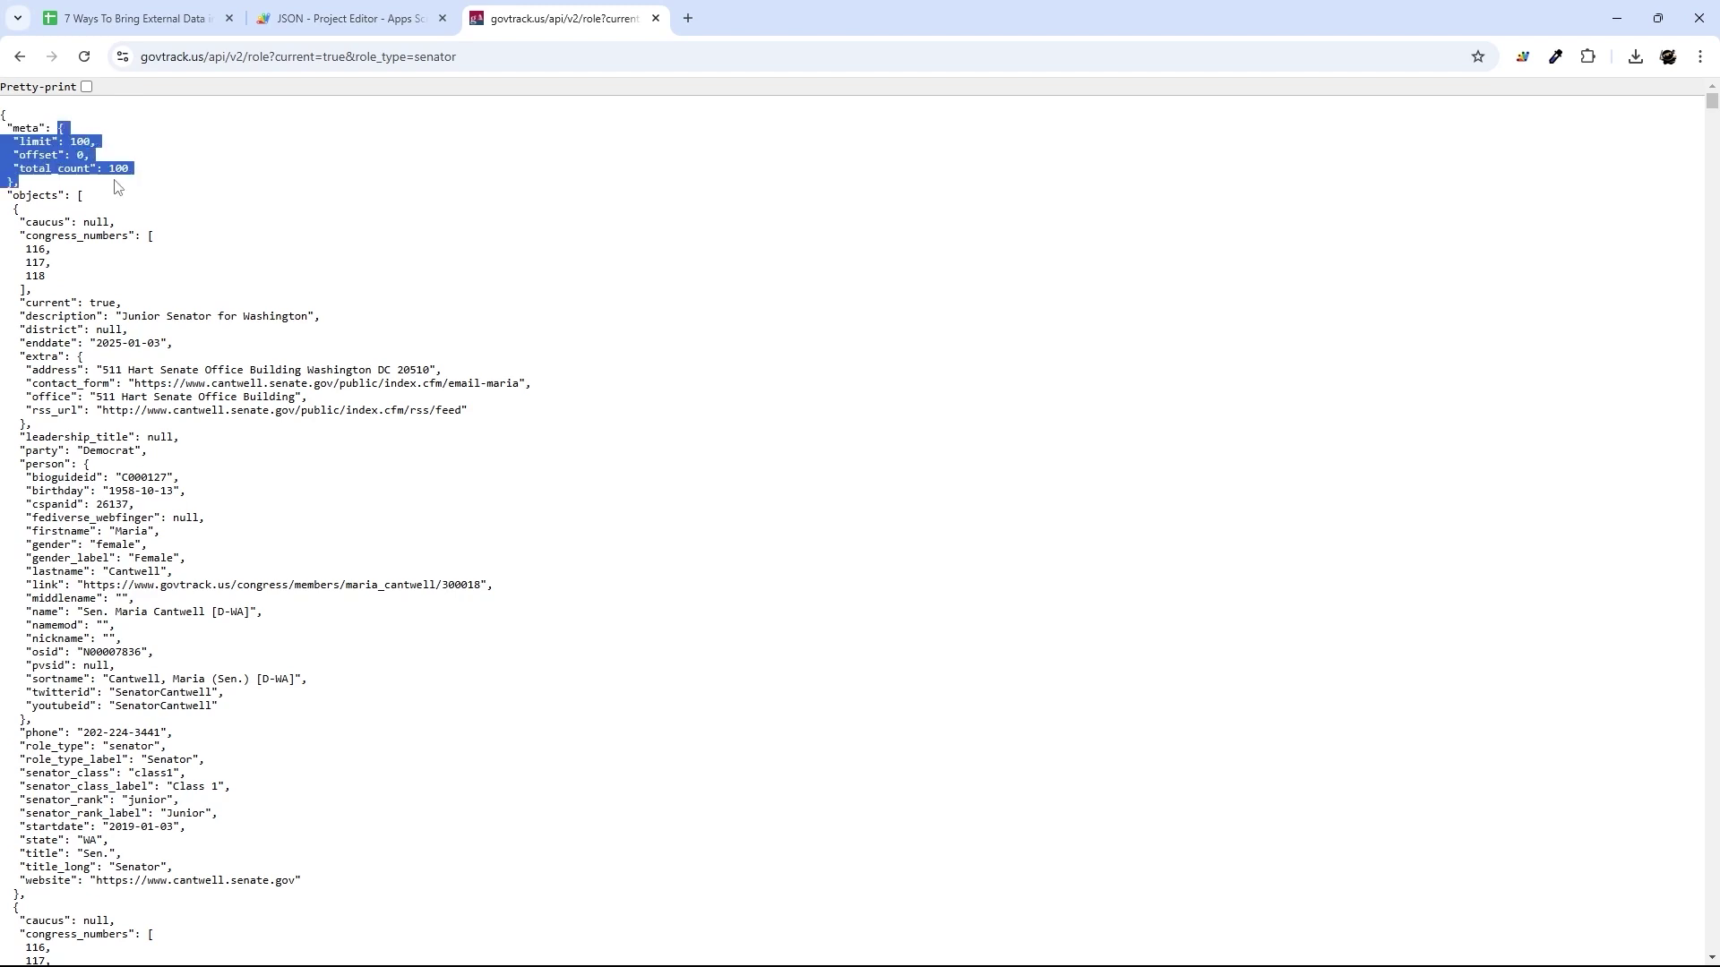
pyautogui.click(79, 194)
pyautogui.moveTo(80, 195); pyautogui.dragTo(154, 558)
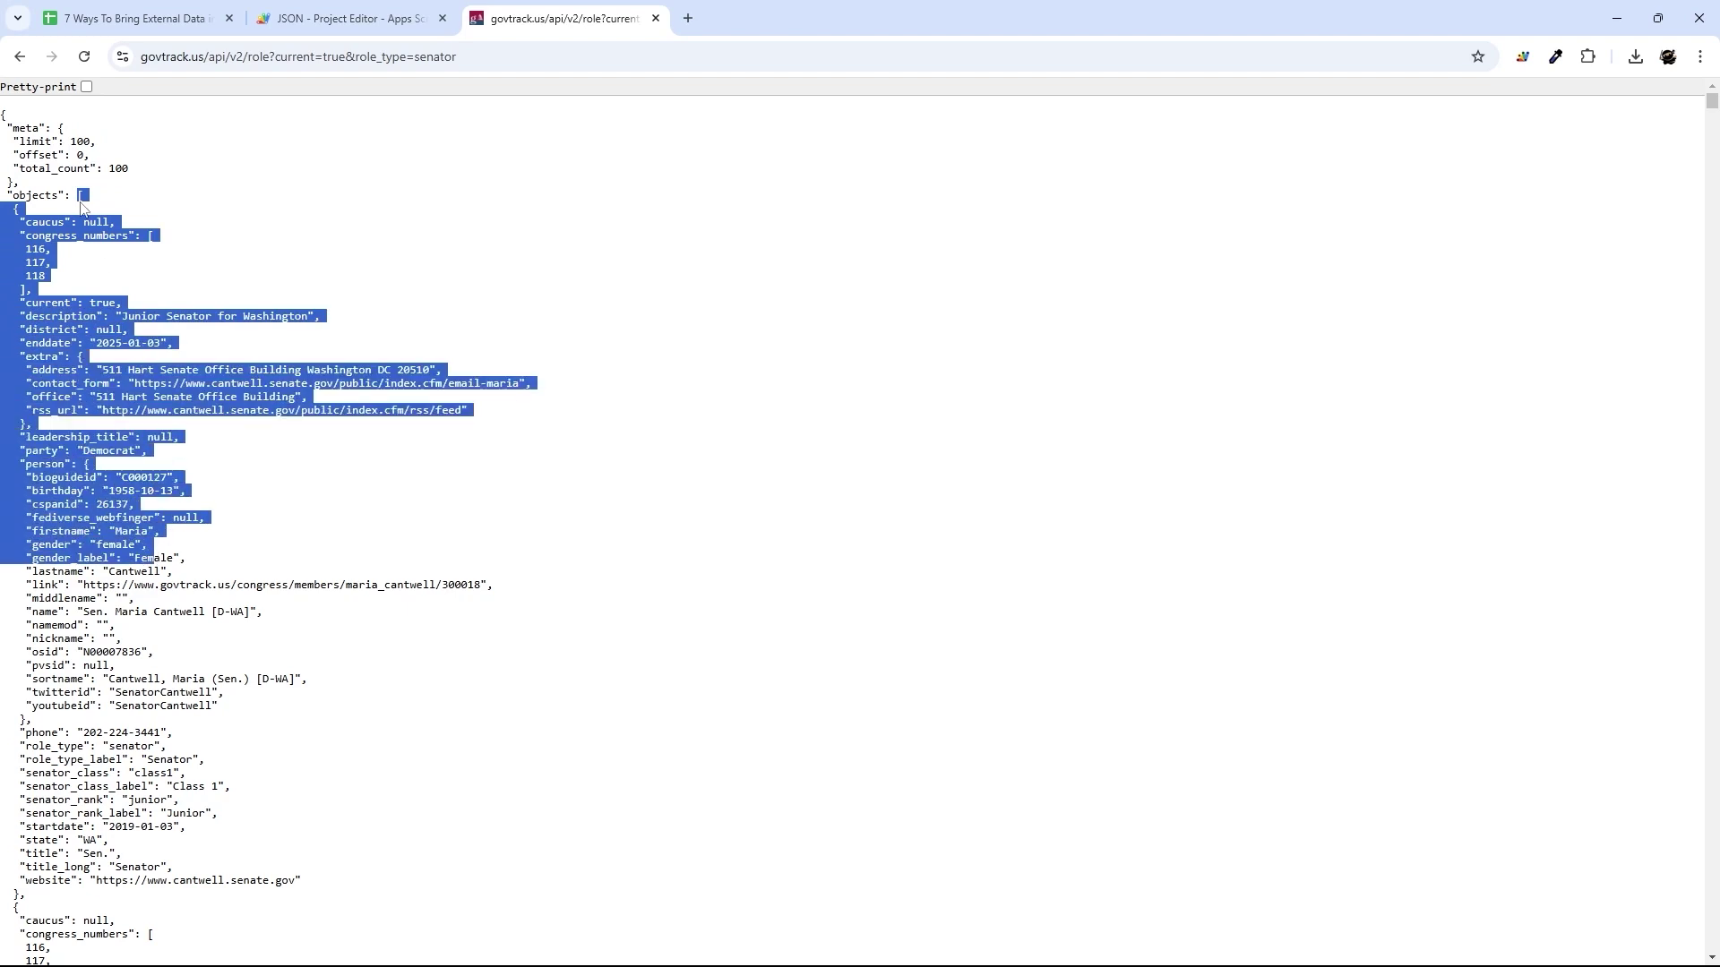
pyautogui.click(15, 208)
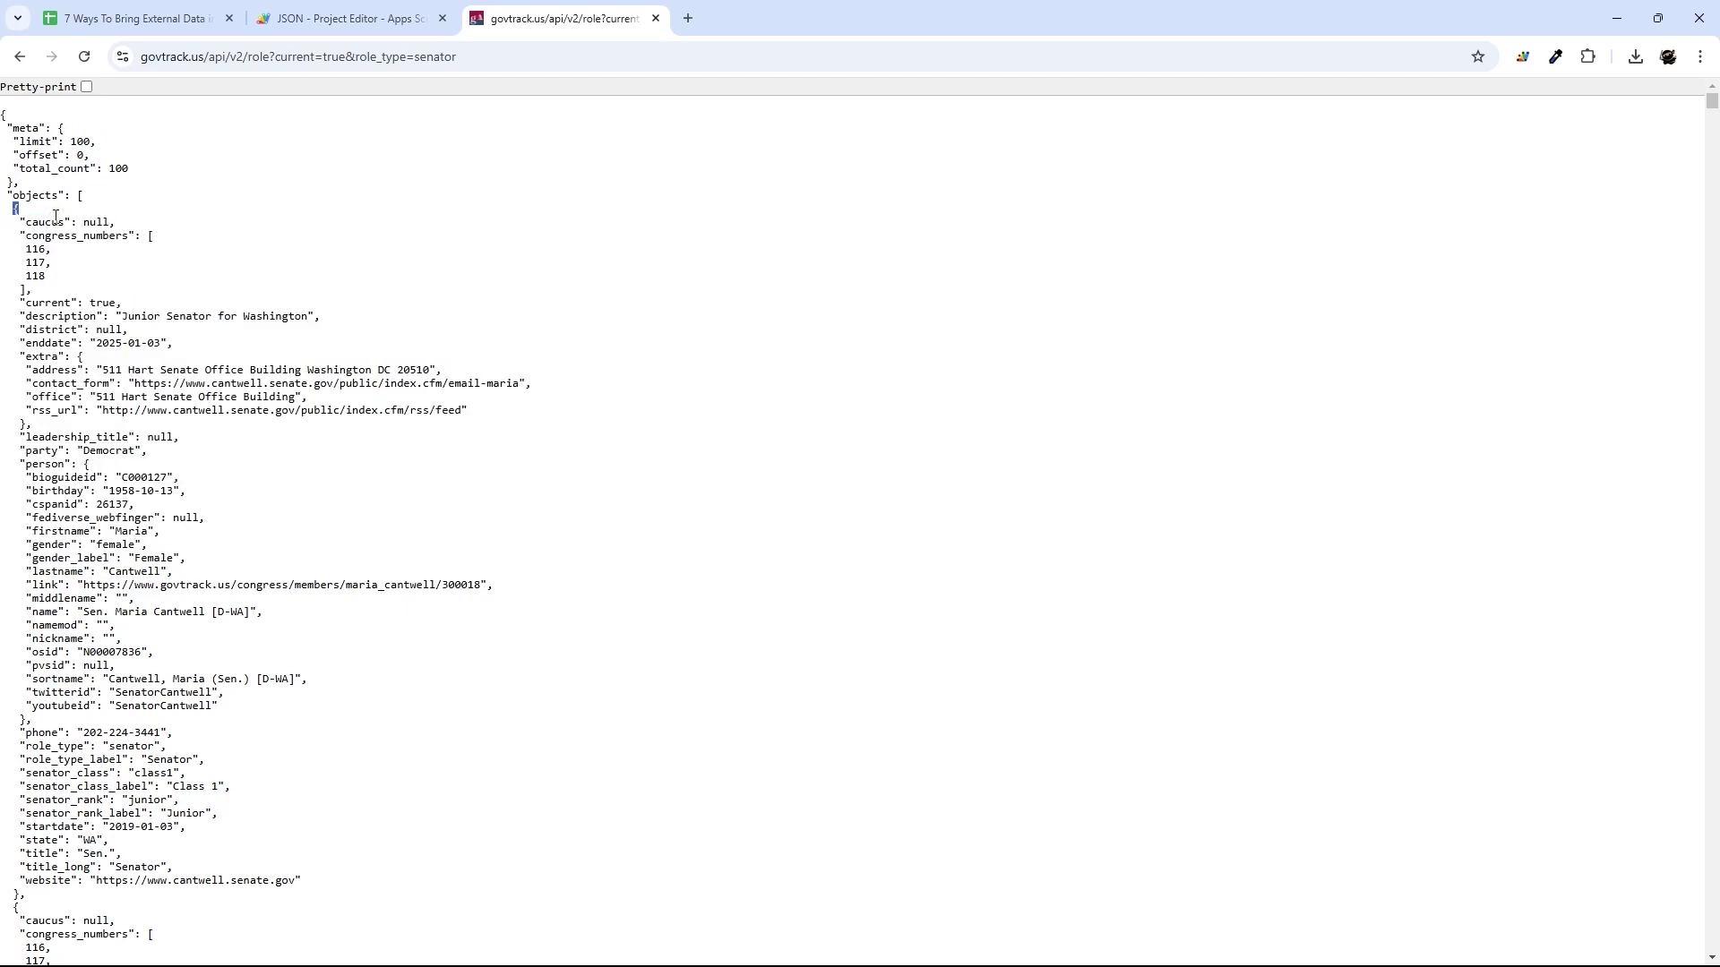
pyautogui.doubleClick(80, 195)
pyautogui.doubleClick(42, 194)
# Step: Highlight every use of path in the IMPORTJSON function, then return to the spreadsheet
pyautogui.click(345, 18)
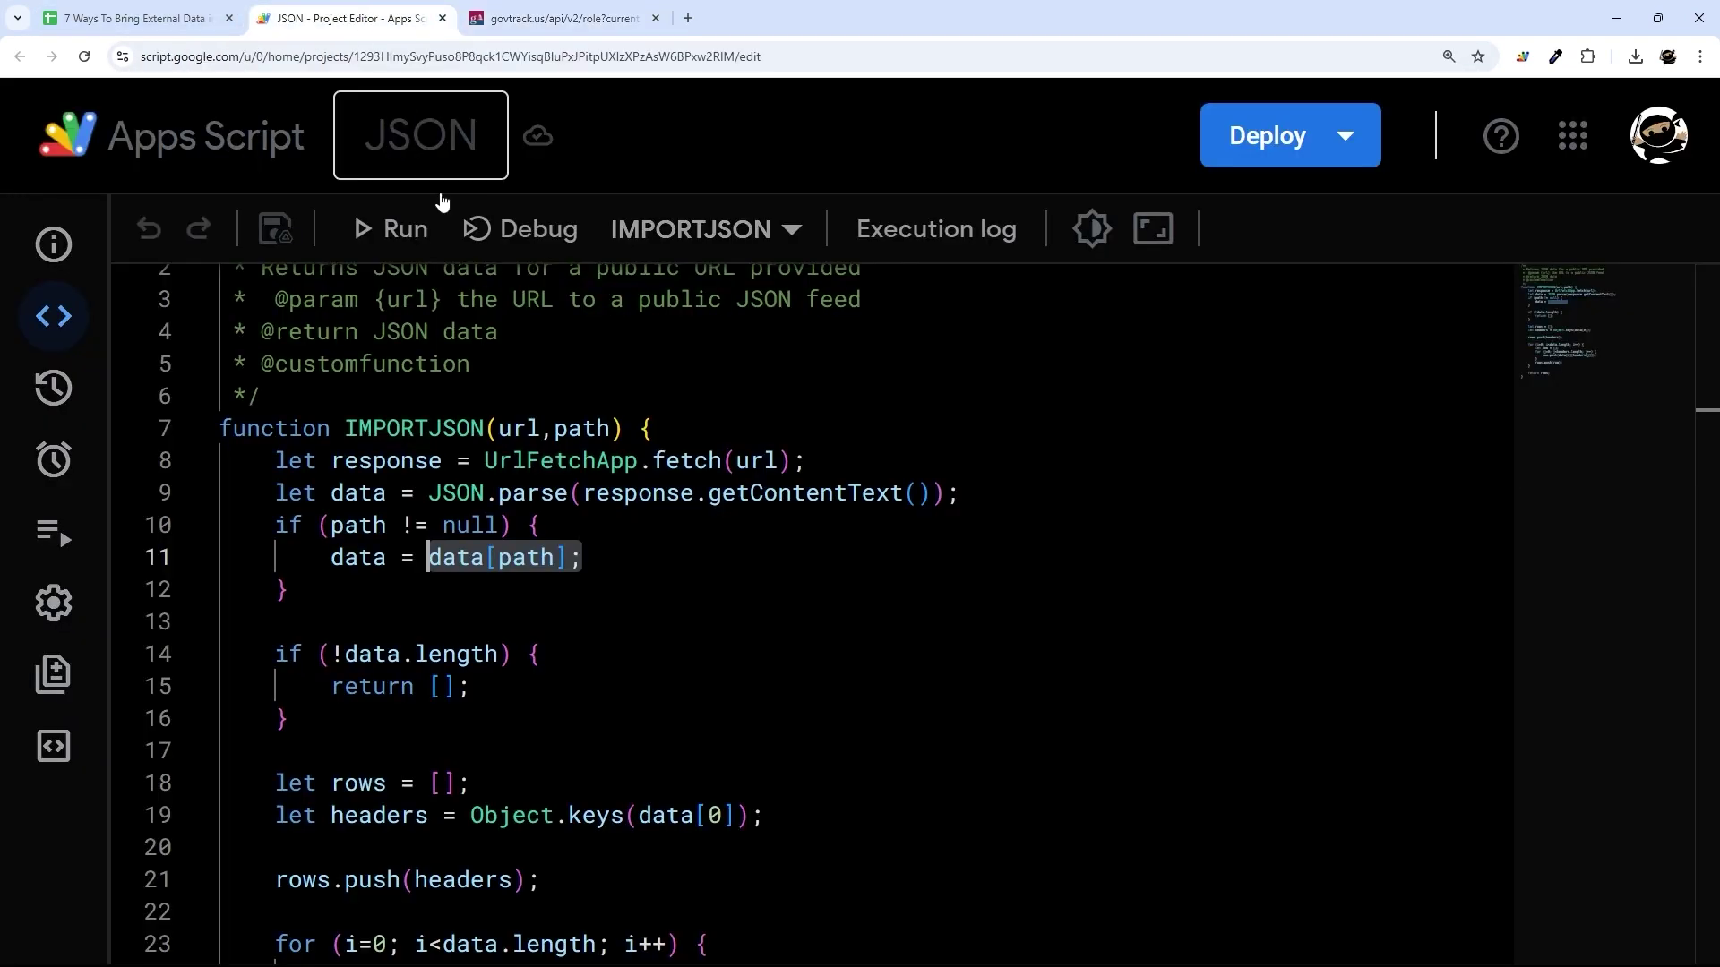
pyautogui.doubleClick(569, 428)
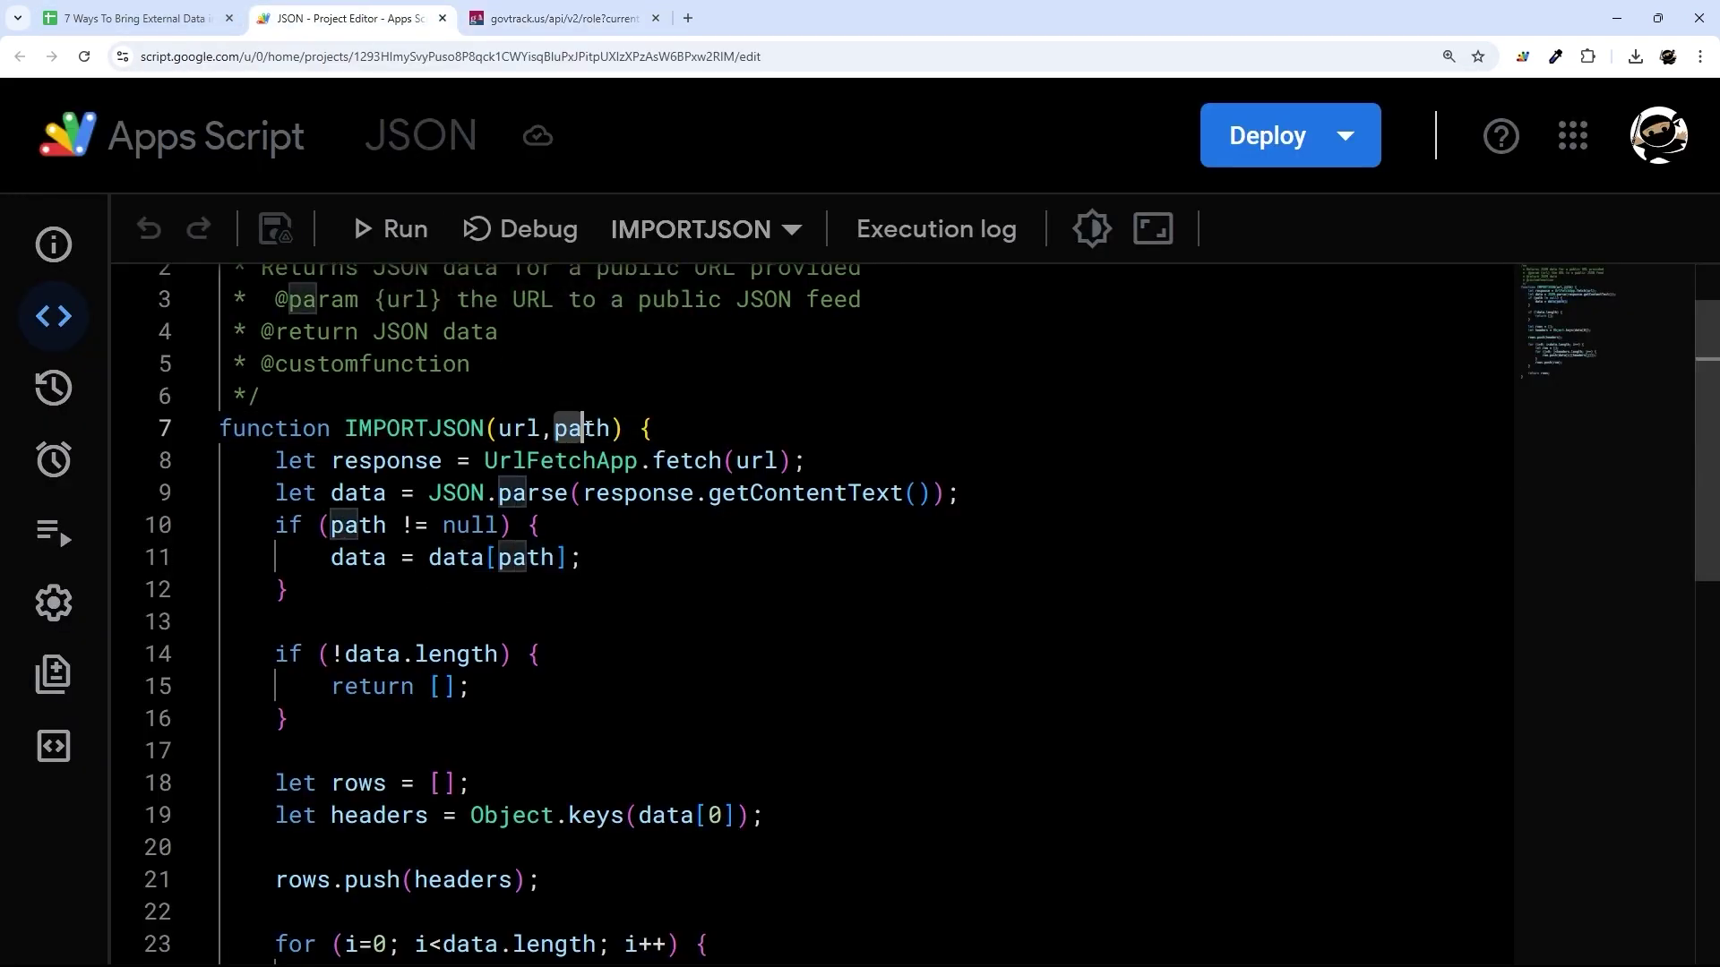
pyautogui.click(547, 18)
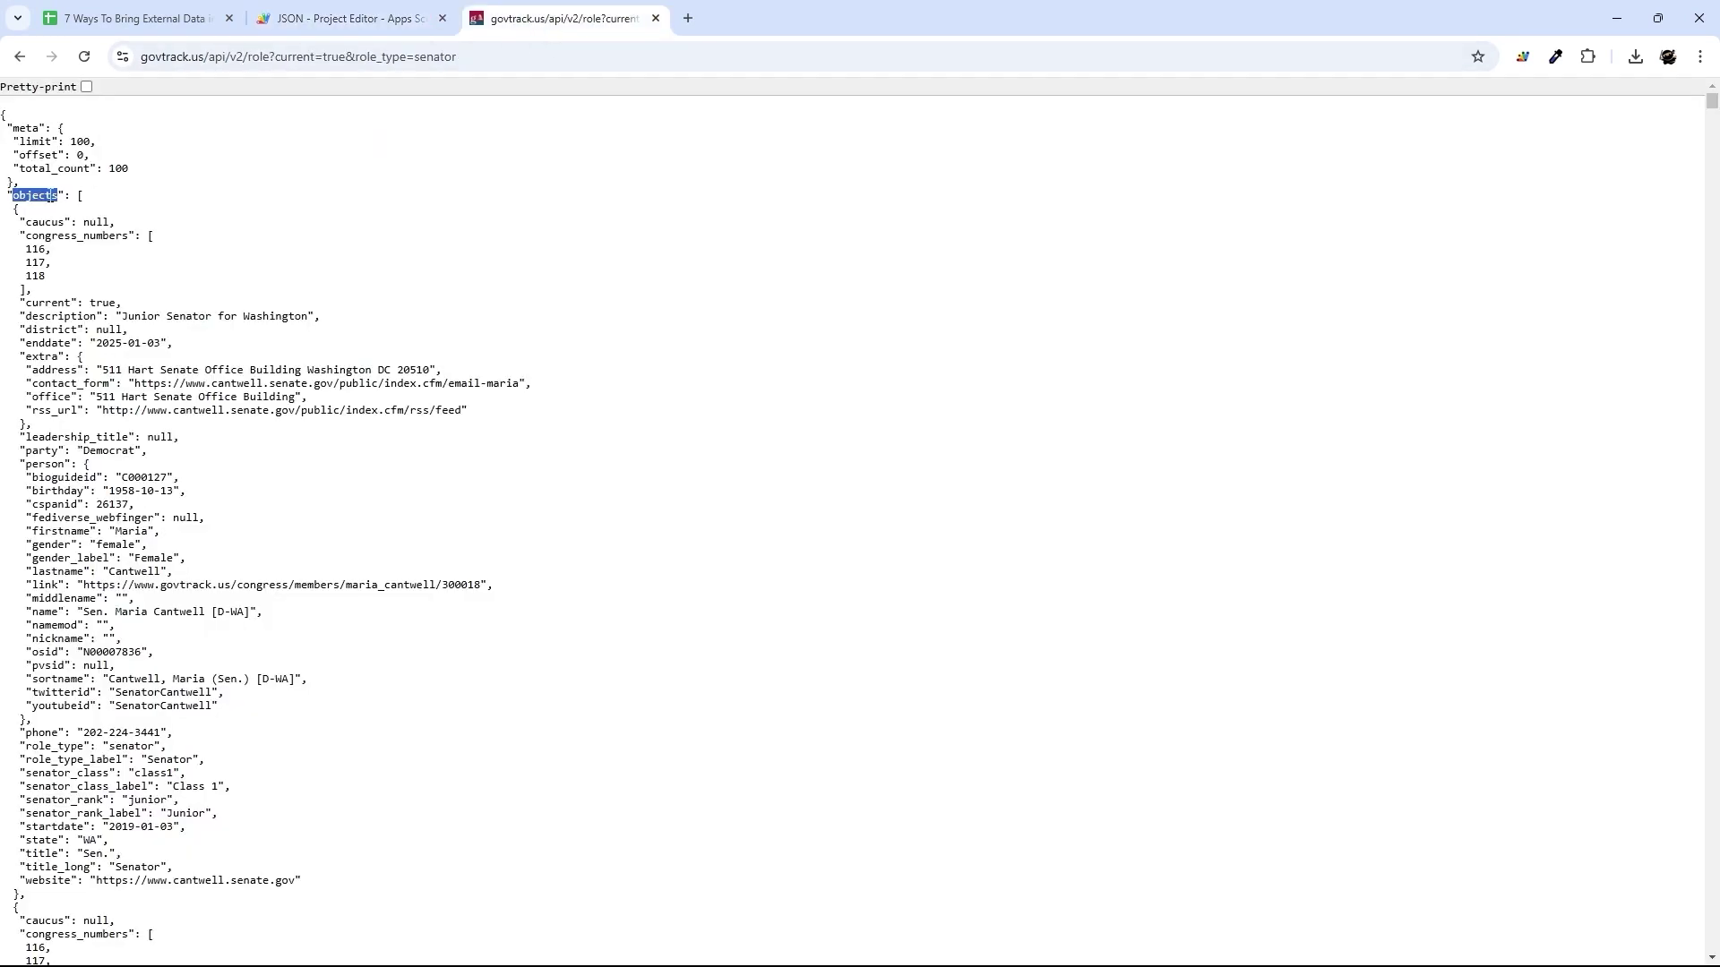
pyautogui.click(134, 18)
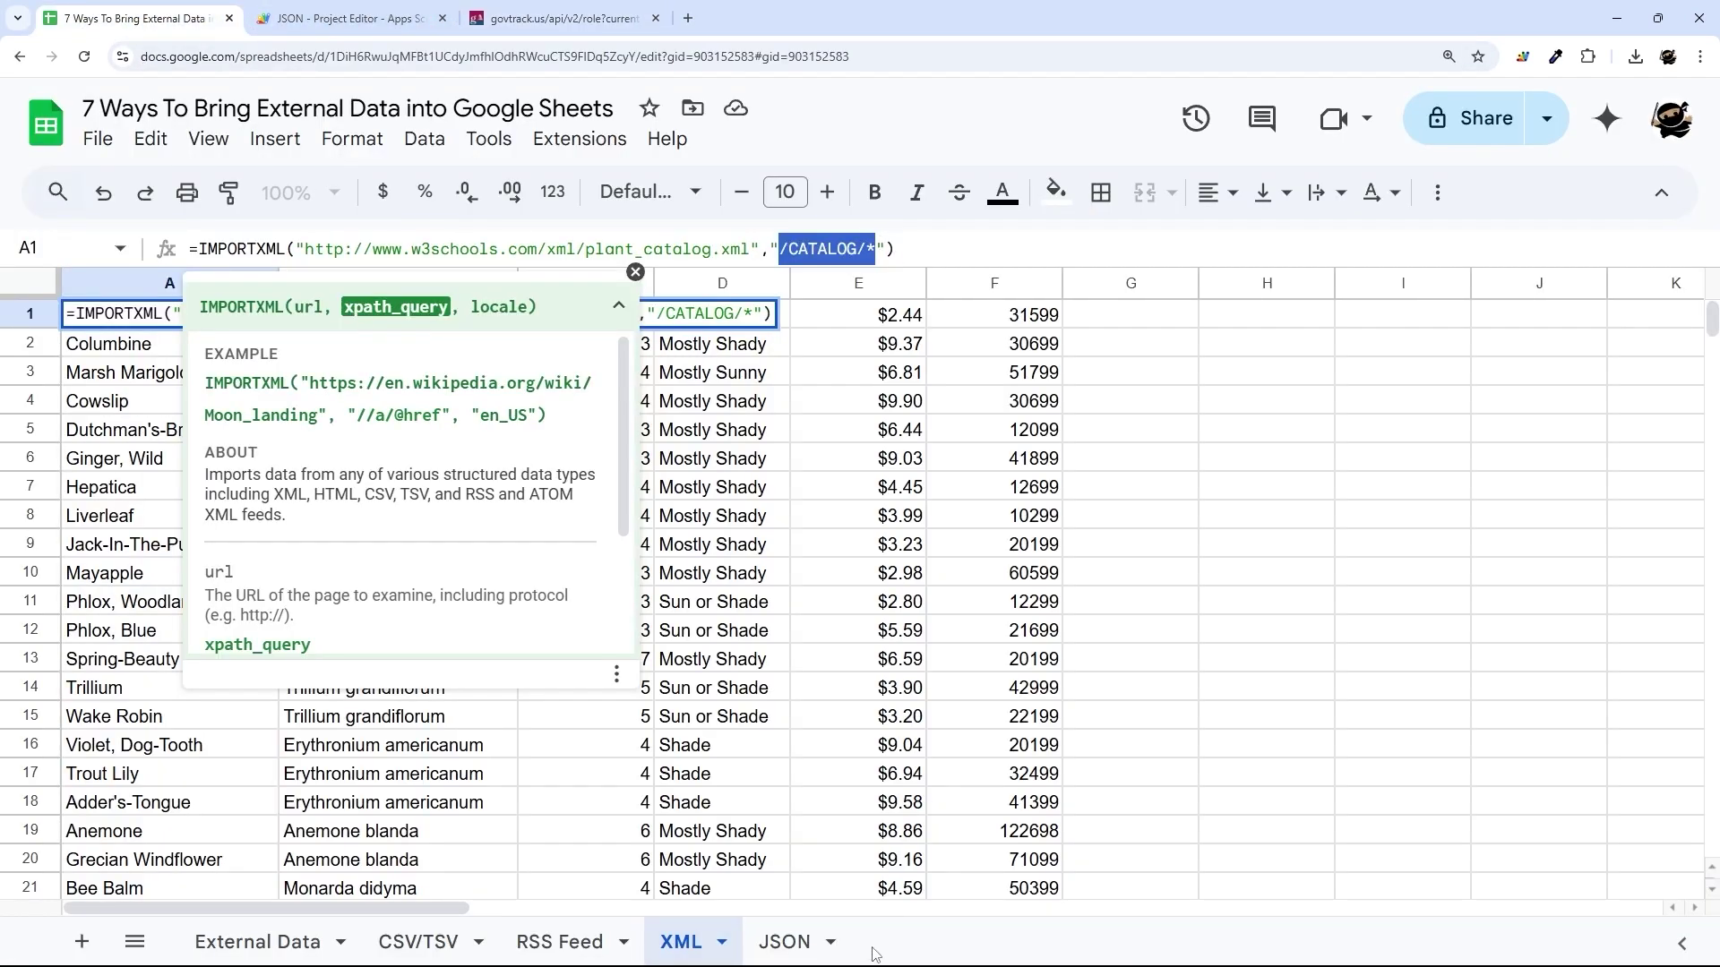
# Step: Add "objects" as the second argument of A1's IMPORTJSON formula on the JSON sheet
pyautogui.click(842, 945)
pyautogui.click(965, 249)
pyautogui.write(',"')
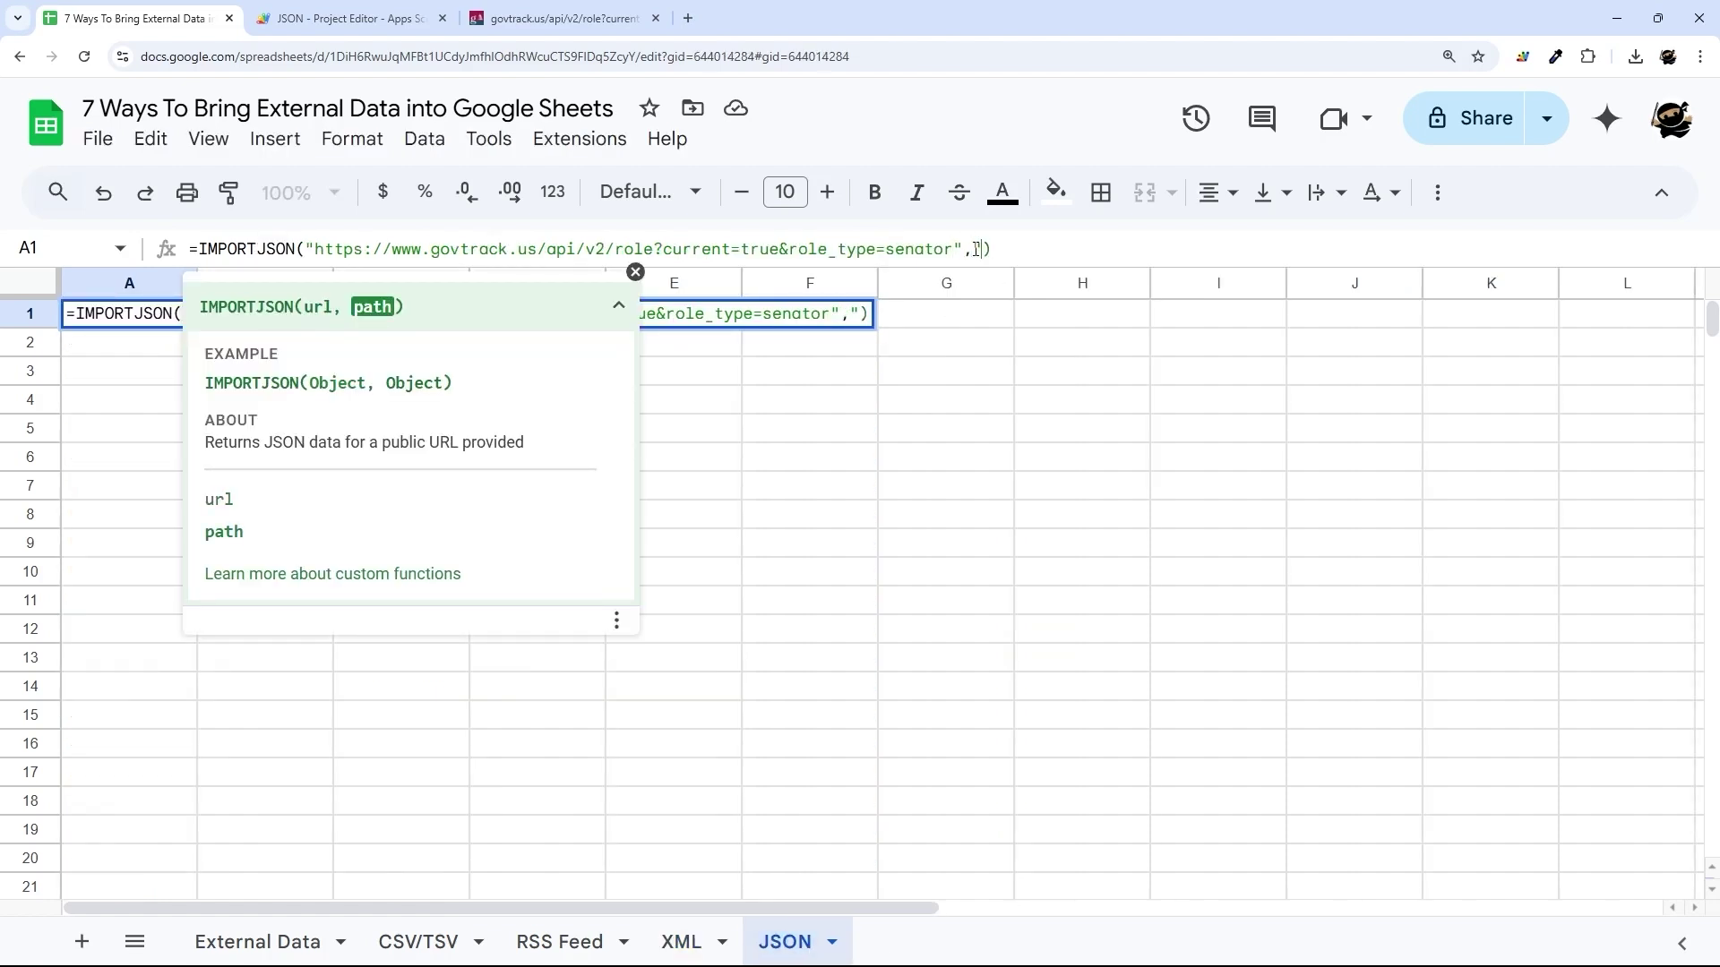
pyautogui.write('objects"')
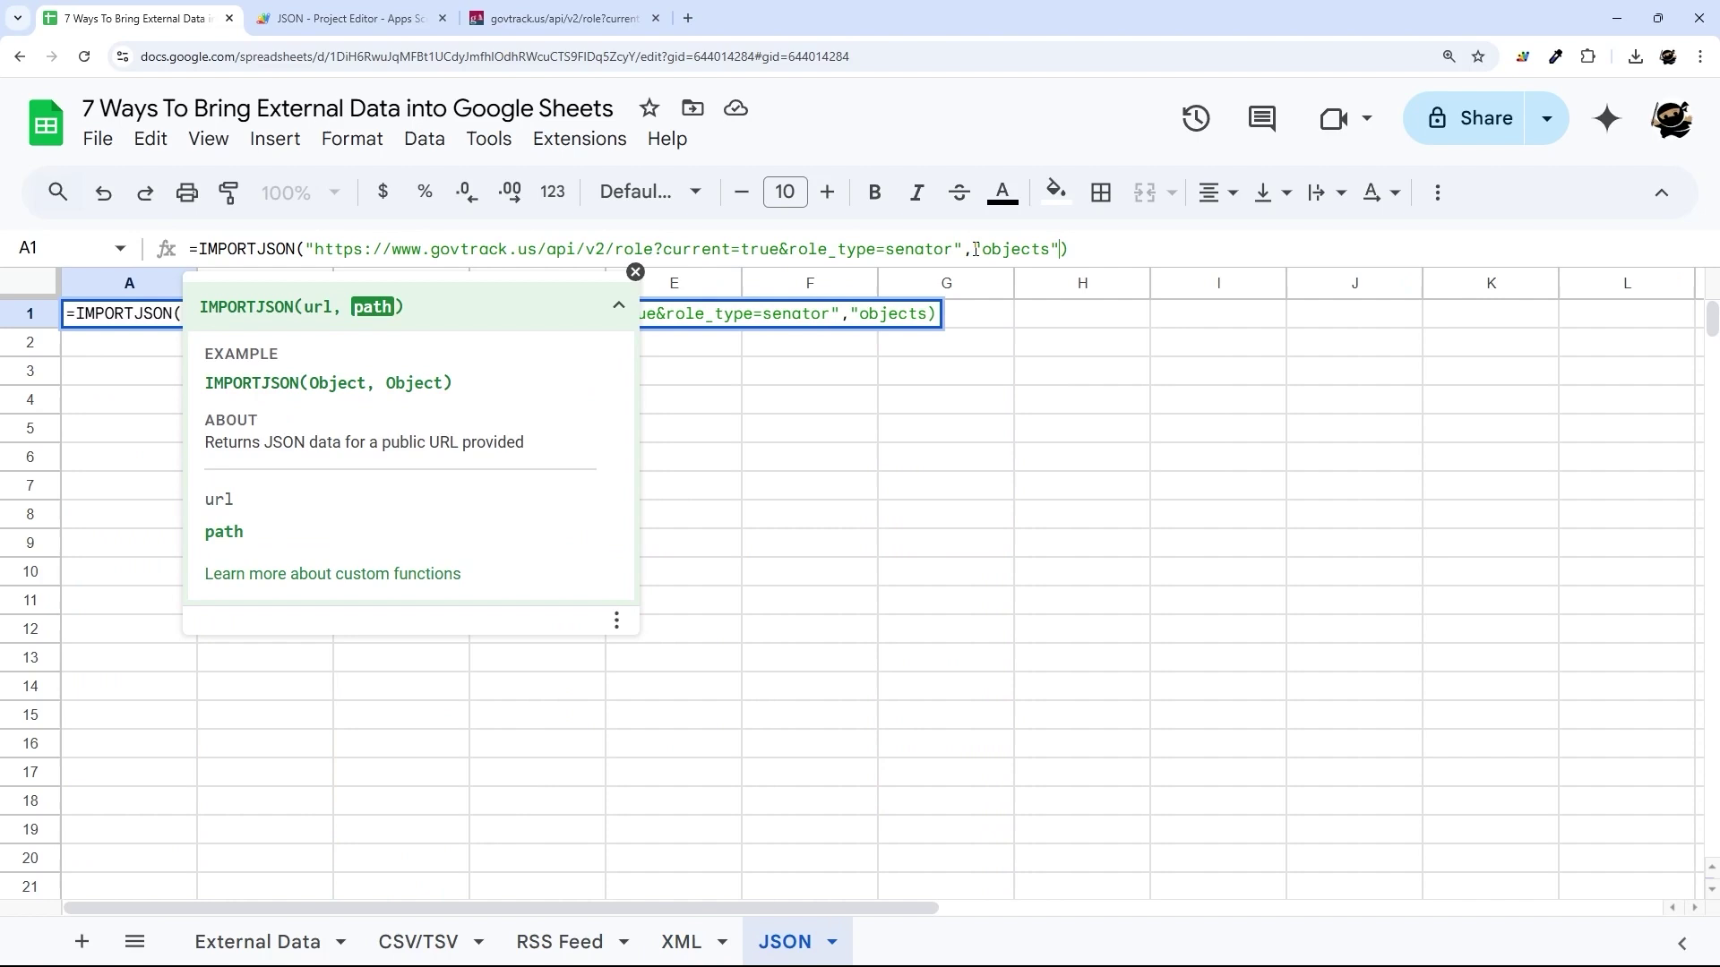
pyautogui.press('Return')
pyautogui.press('Up')
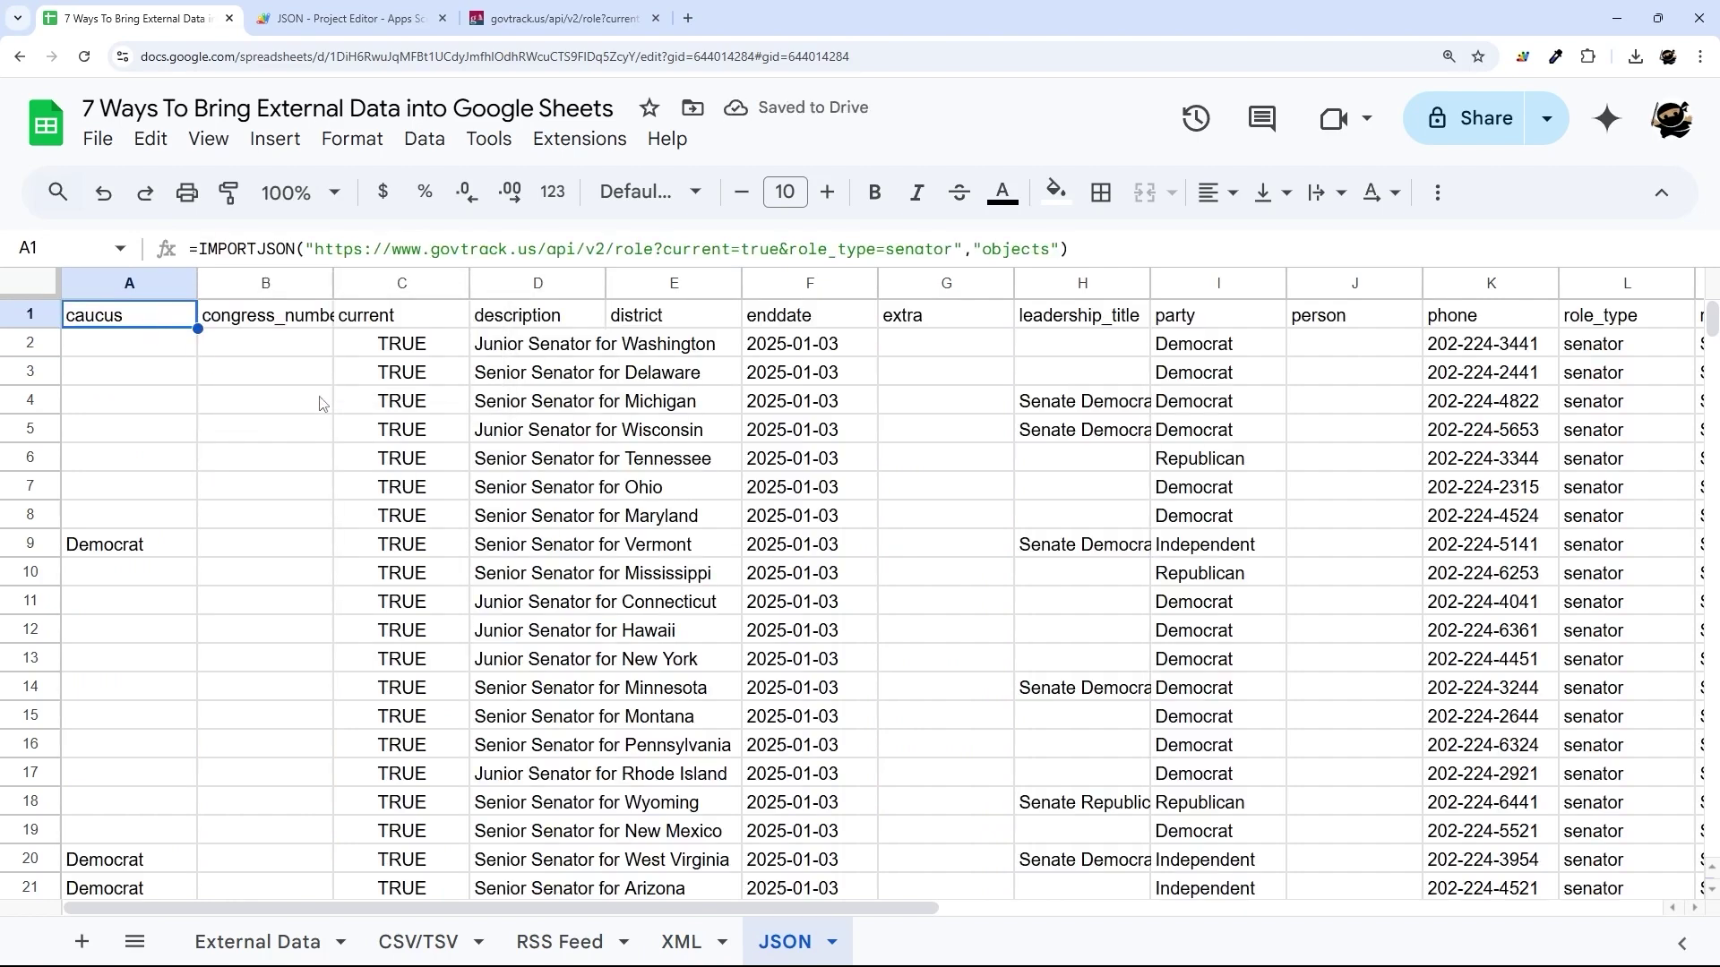
# Step: Review the feed's caucus, current and description fields before returning to the spreadsheet
pyautogui.click(573, 19)
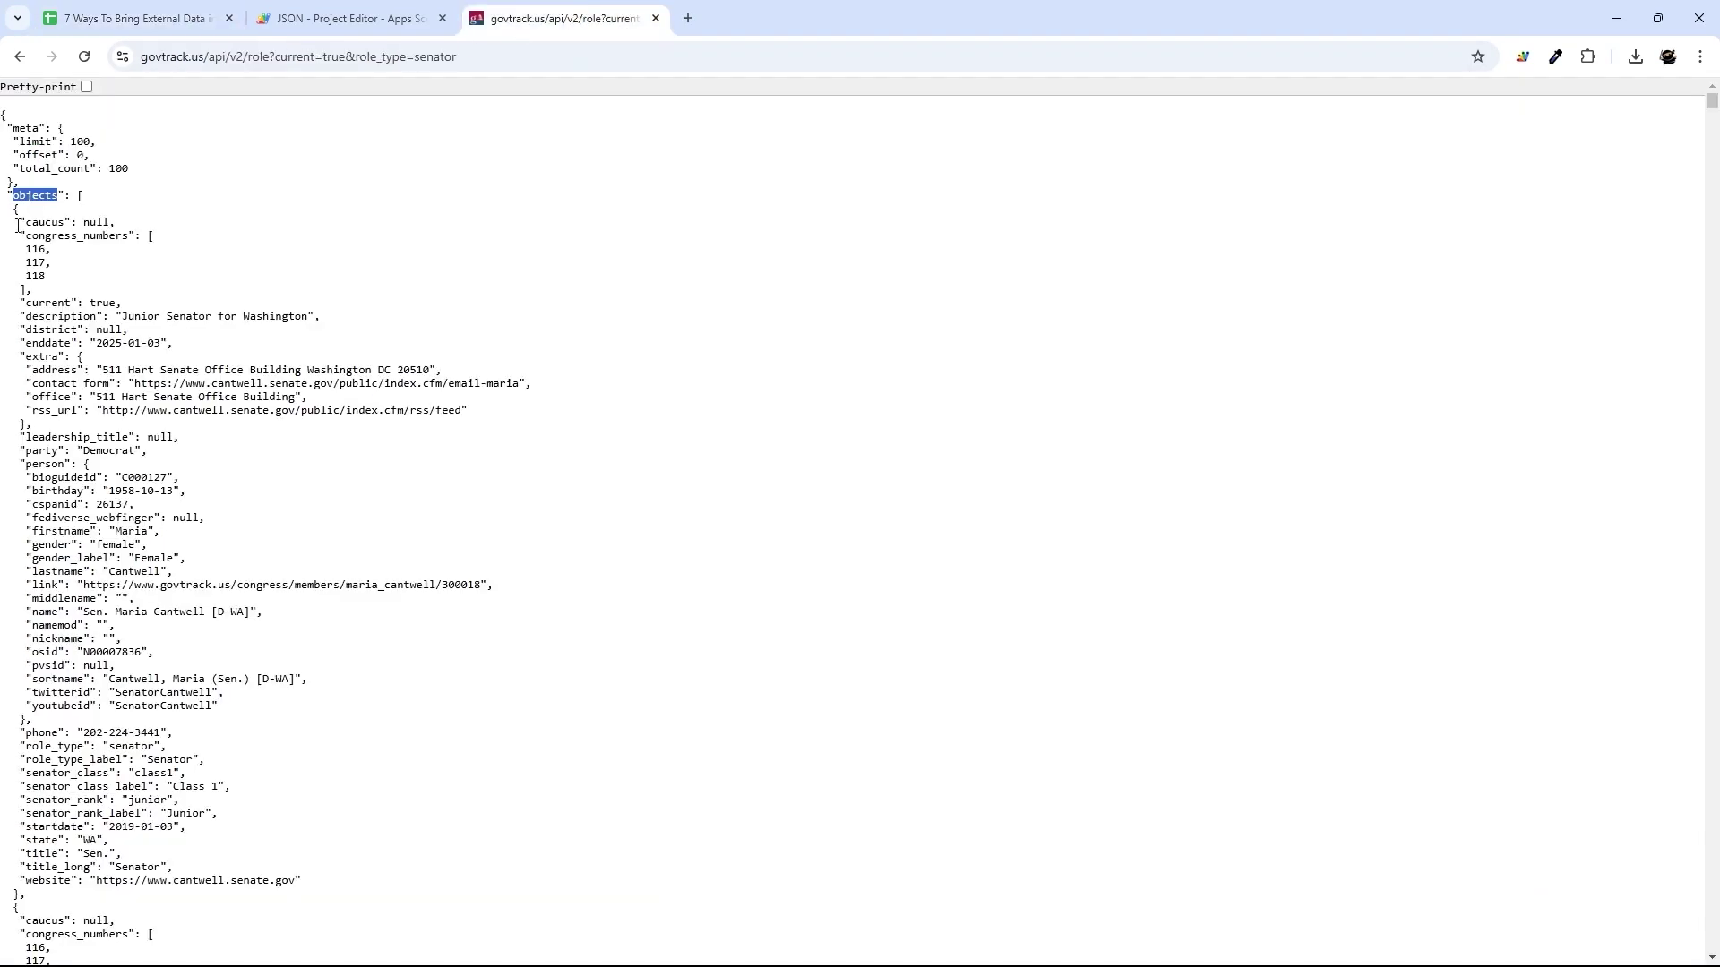
pyautogui.moveTo(25, 221); pyautogui.dragTo(135, 236)
pyautogui.moveTo(28, 309); pyautogui.dragTo(323, 318)
pyautogui.click(327, 24)
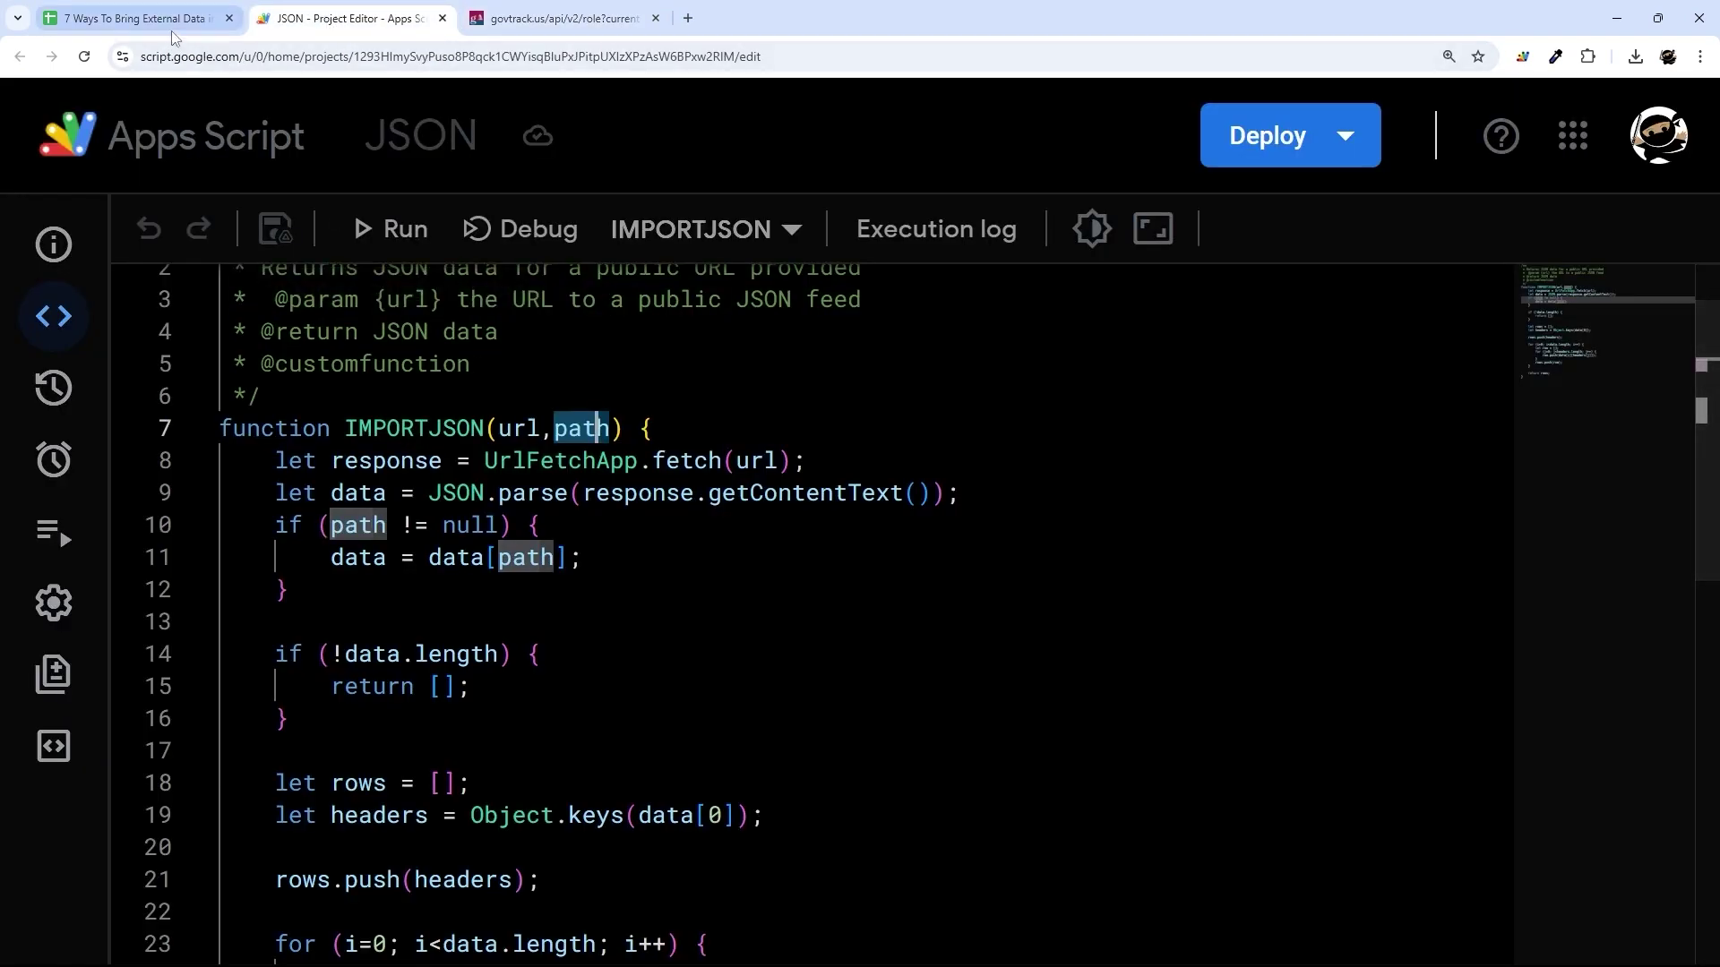
pyautogui.click(134, 18)
# Step: Fill the JSON sheet's header row green with wrapped text, then show the External Data sheet
pyautogui.click(45, 312)
pyautogui.click(1055, 193)
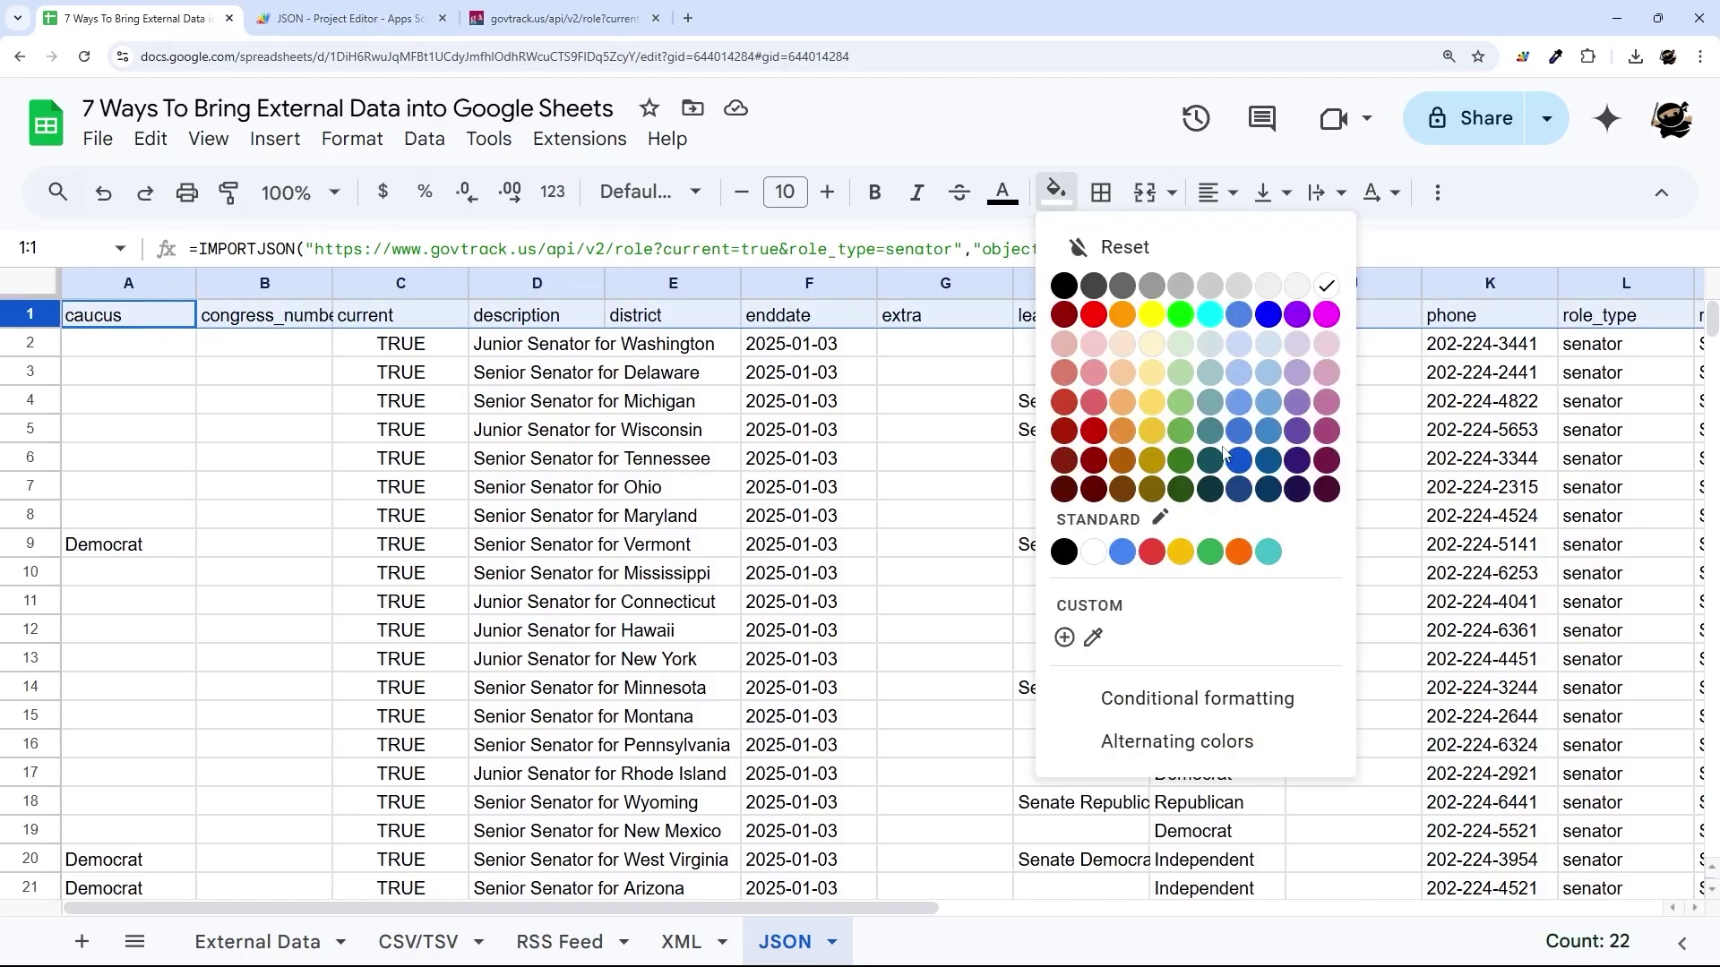
pyautogui.click(1181, 466)
pyautogui.click(1340, 192)
pyautogui.click(1357, 237)
pyautogui.click(258, 941)
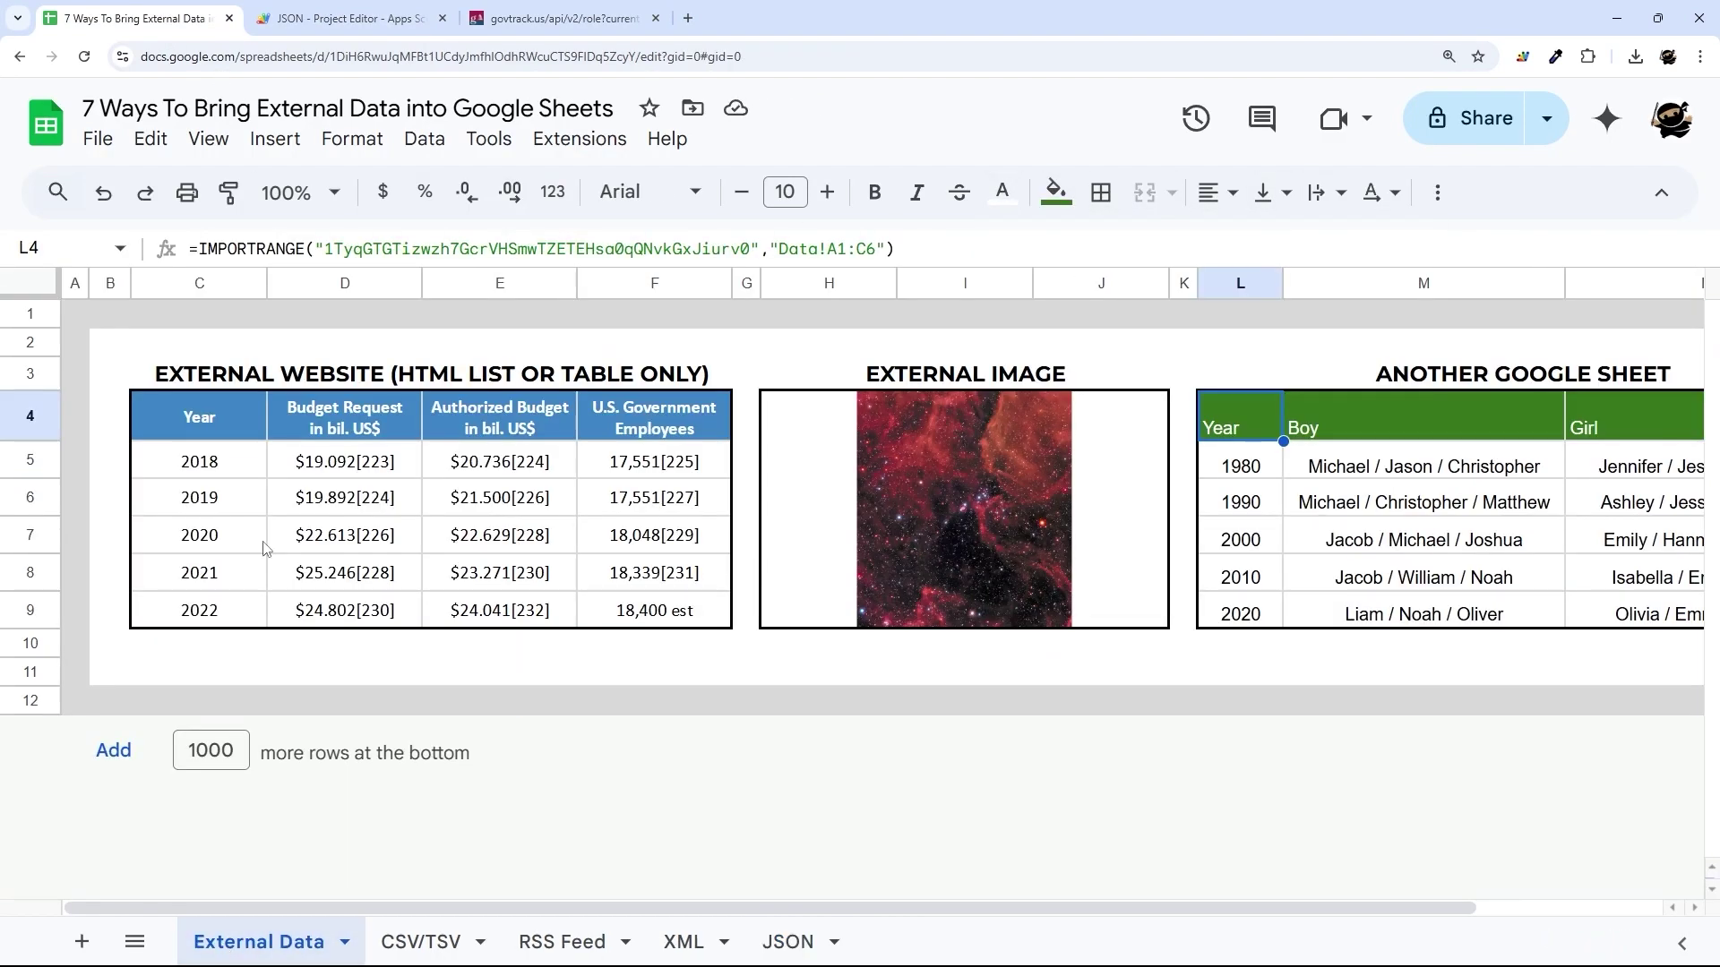